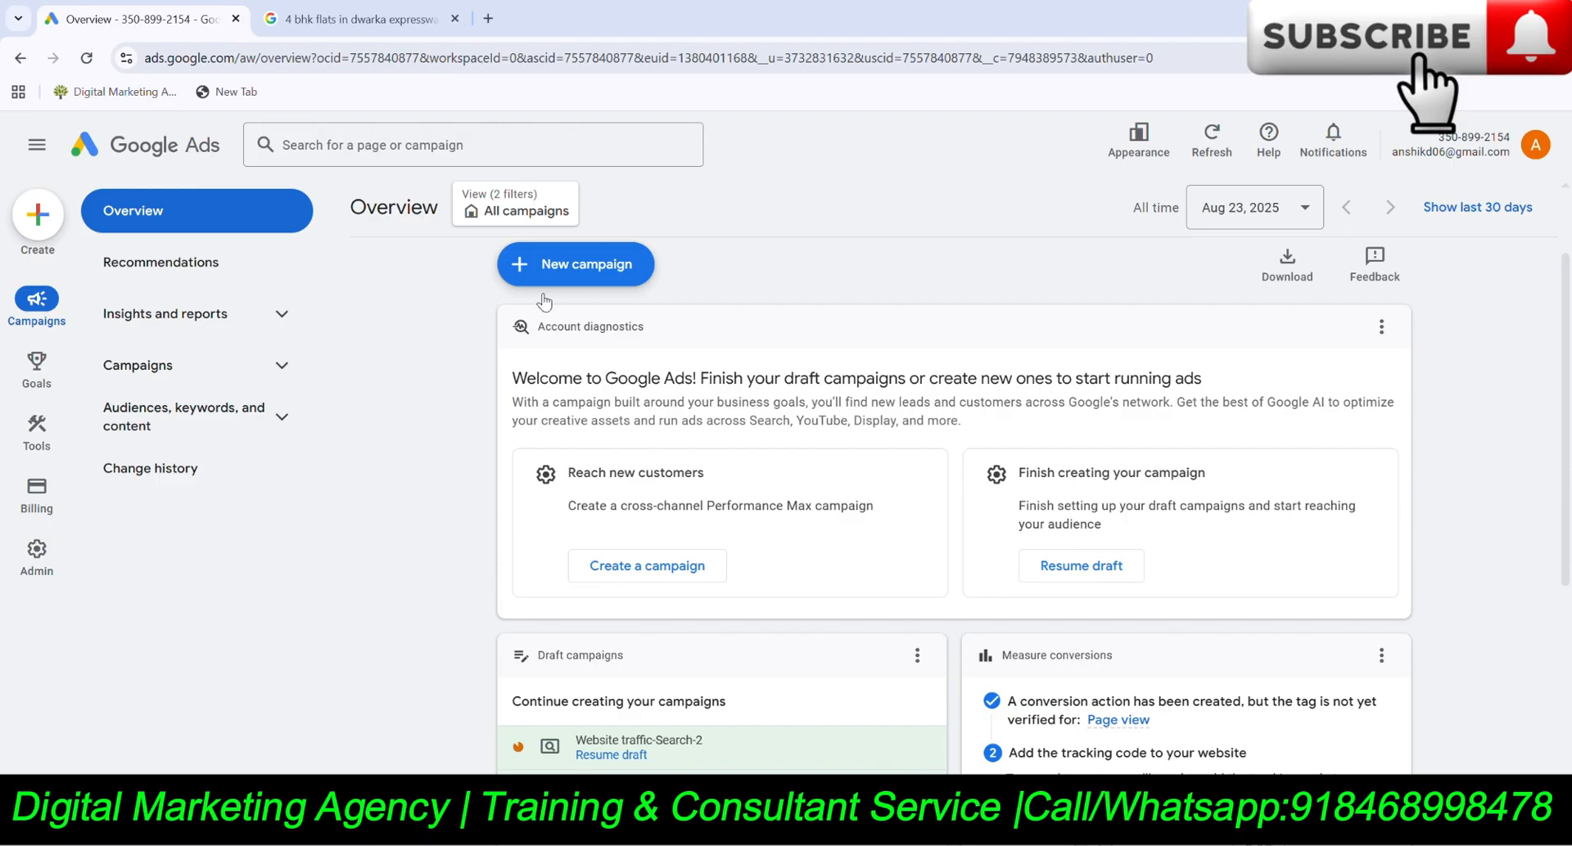
Start creating a new campaign and skip entering the business information.
click(610, 270)
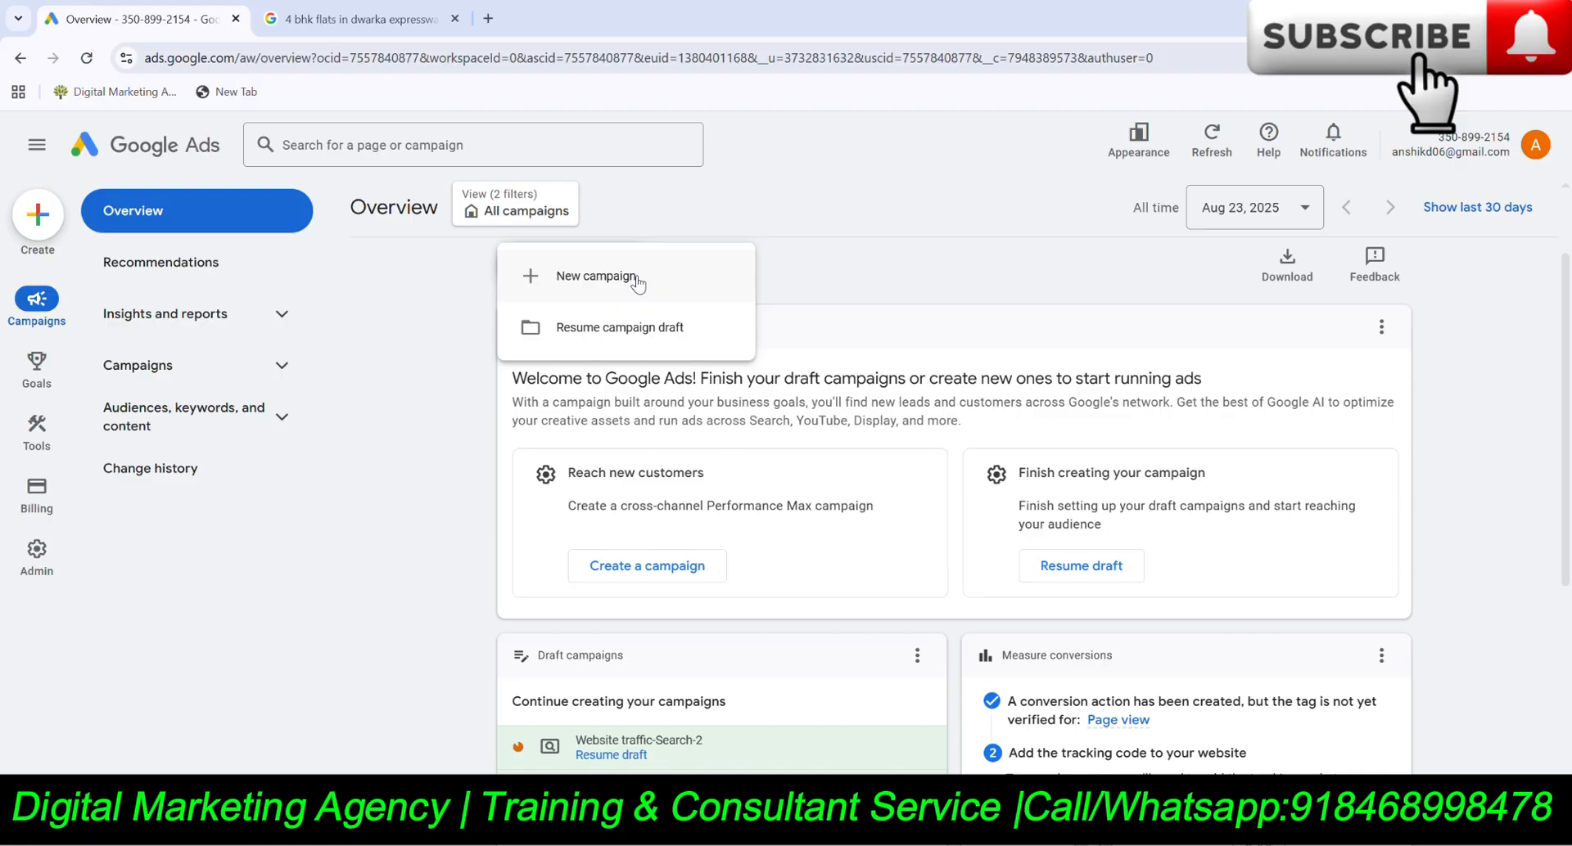
click(638, 282)
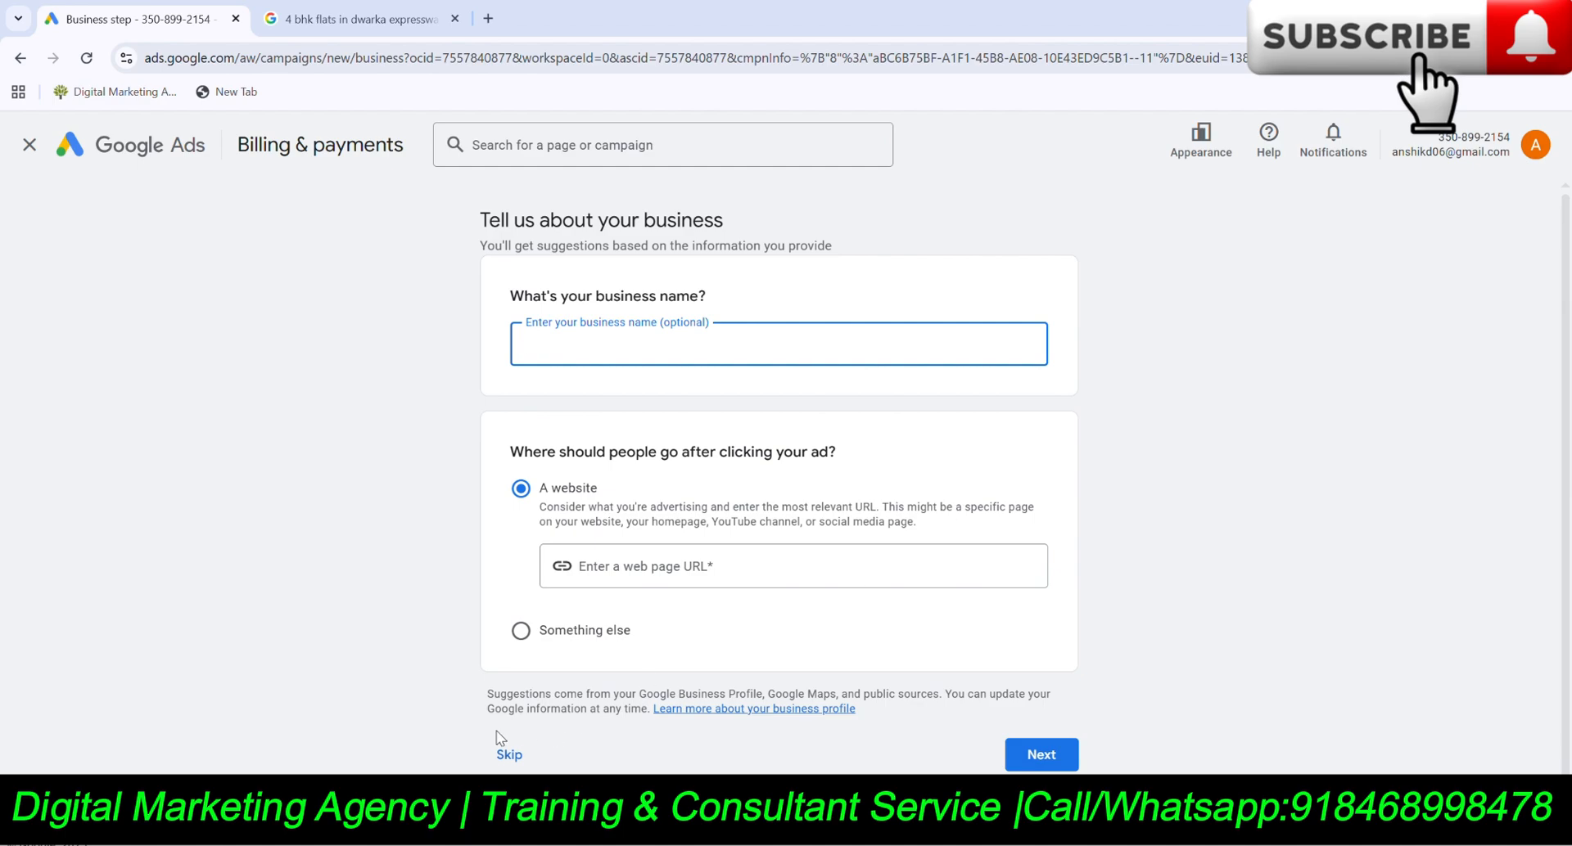
click(511, 757)
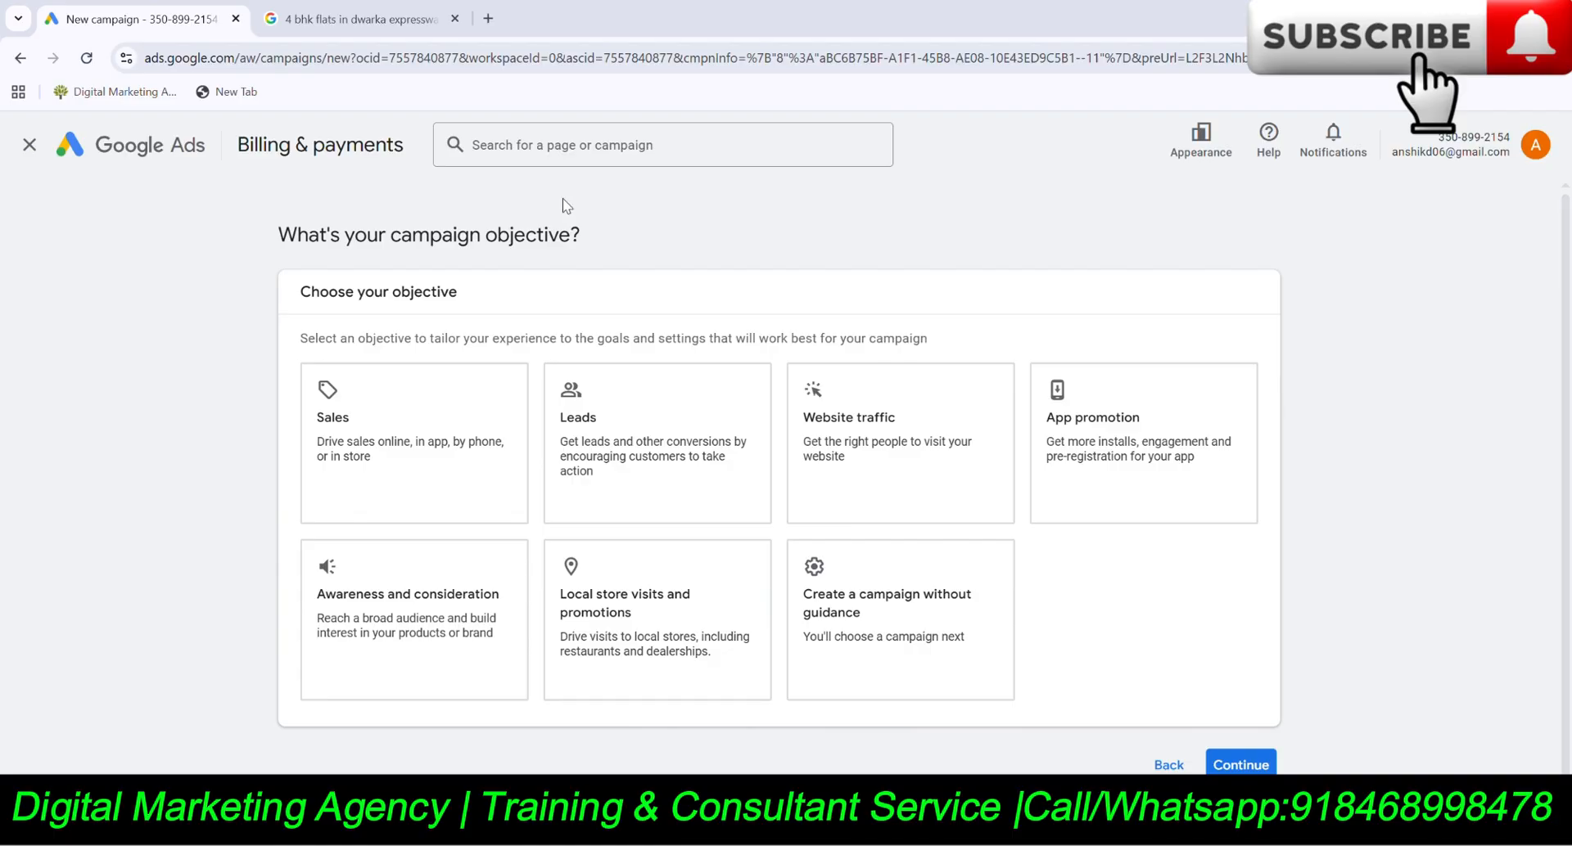
Choose Website traffic as the campaign objective and continue with the Page views conversion goal.
click(778, 228)
click(893, 409)
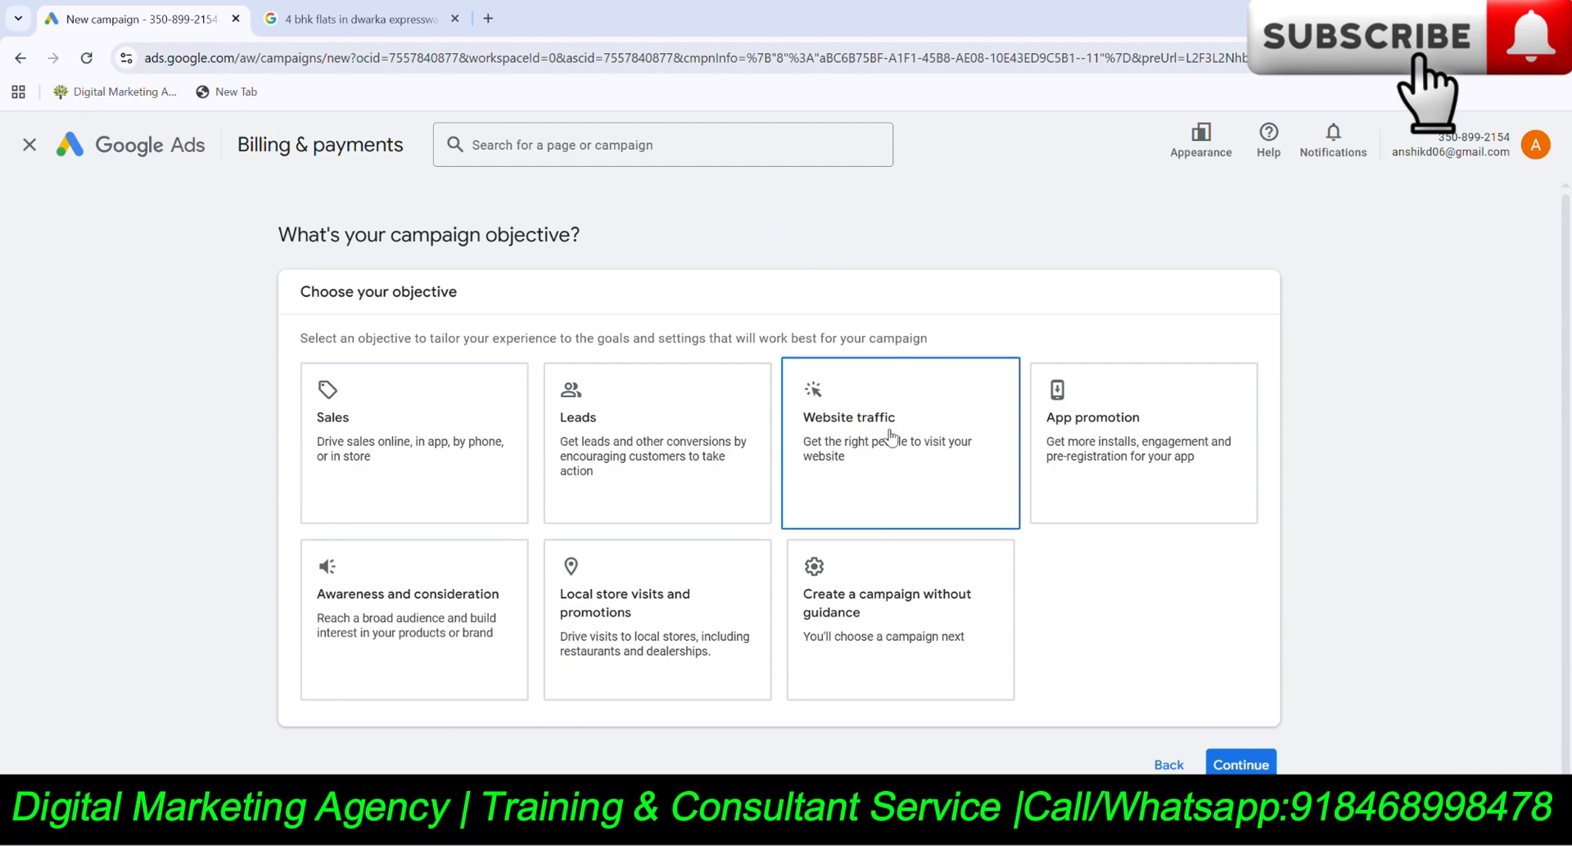
scroll(900, 442, down, 1)
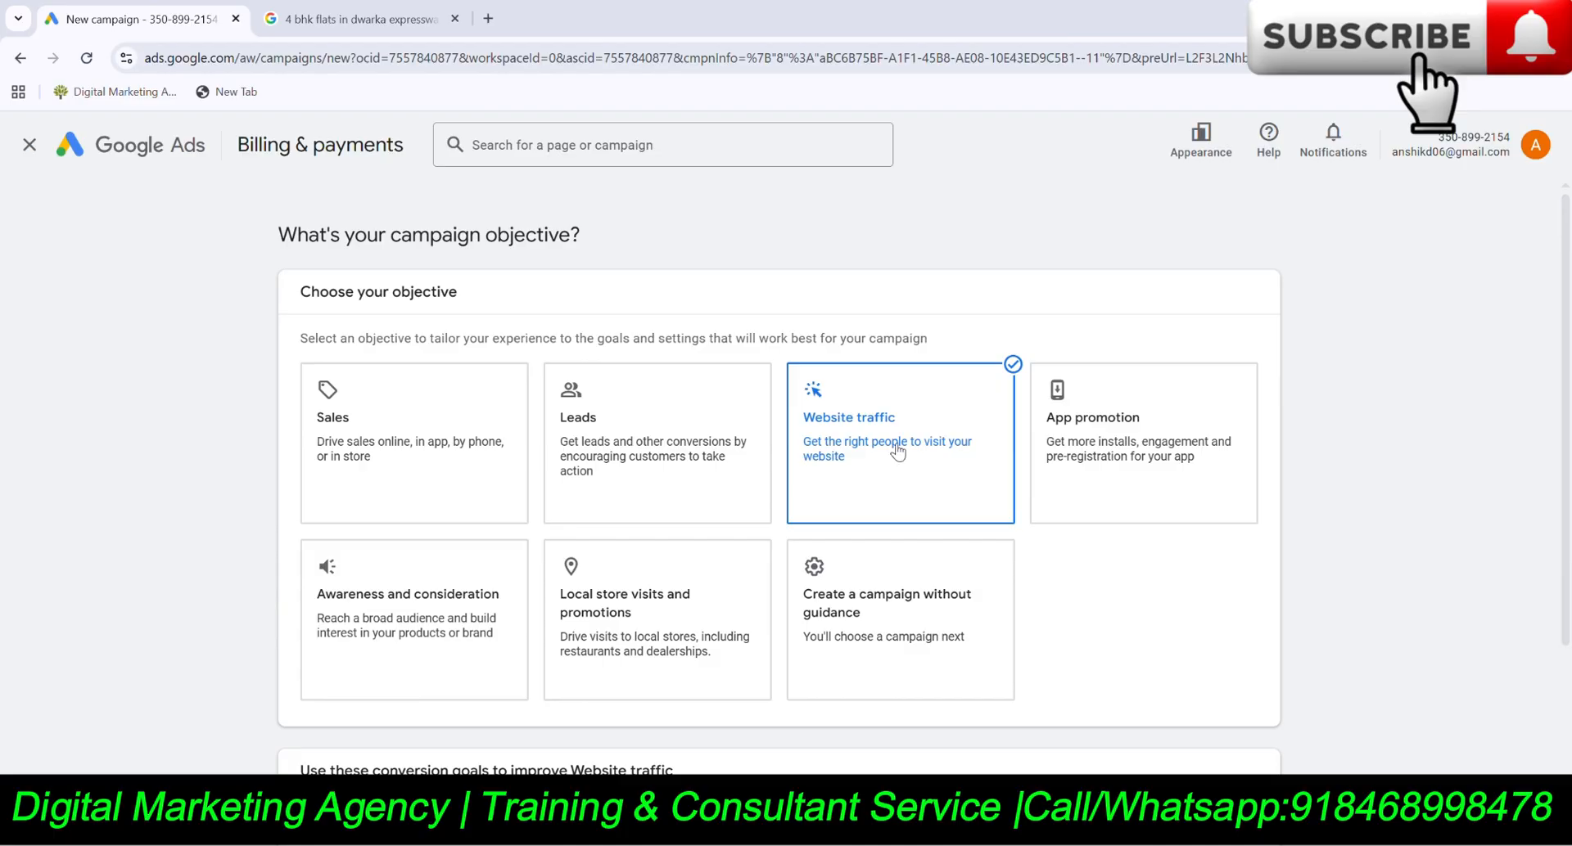
scroll(647, 350, down, 3)
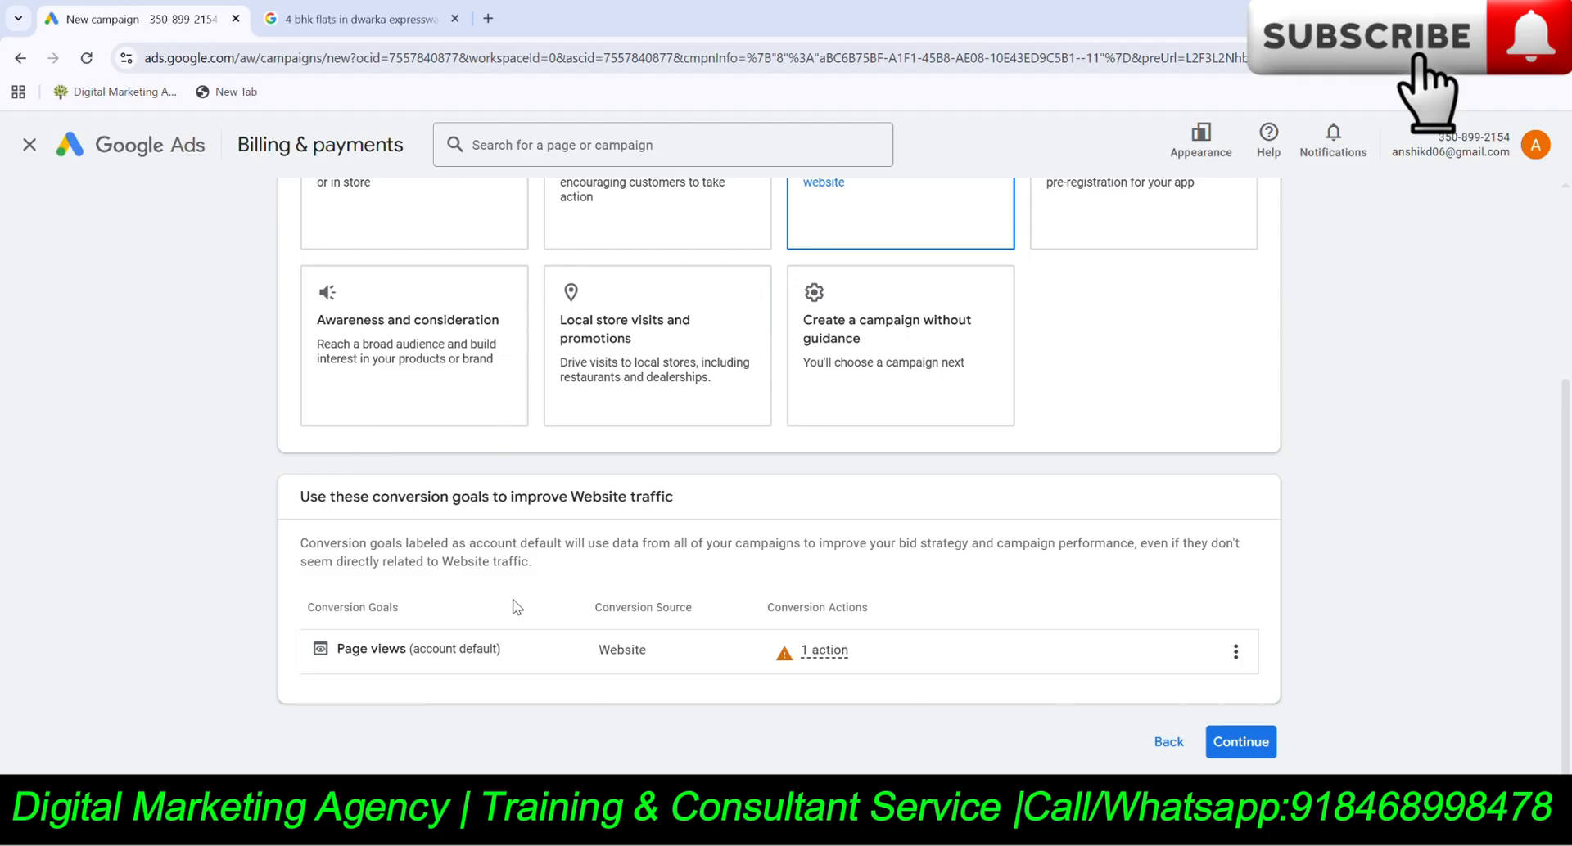
scroll(514, 606, up, 3)
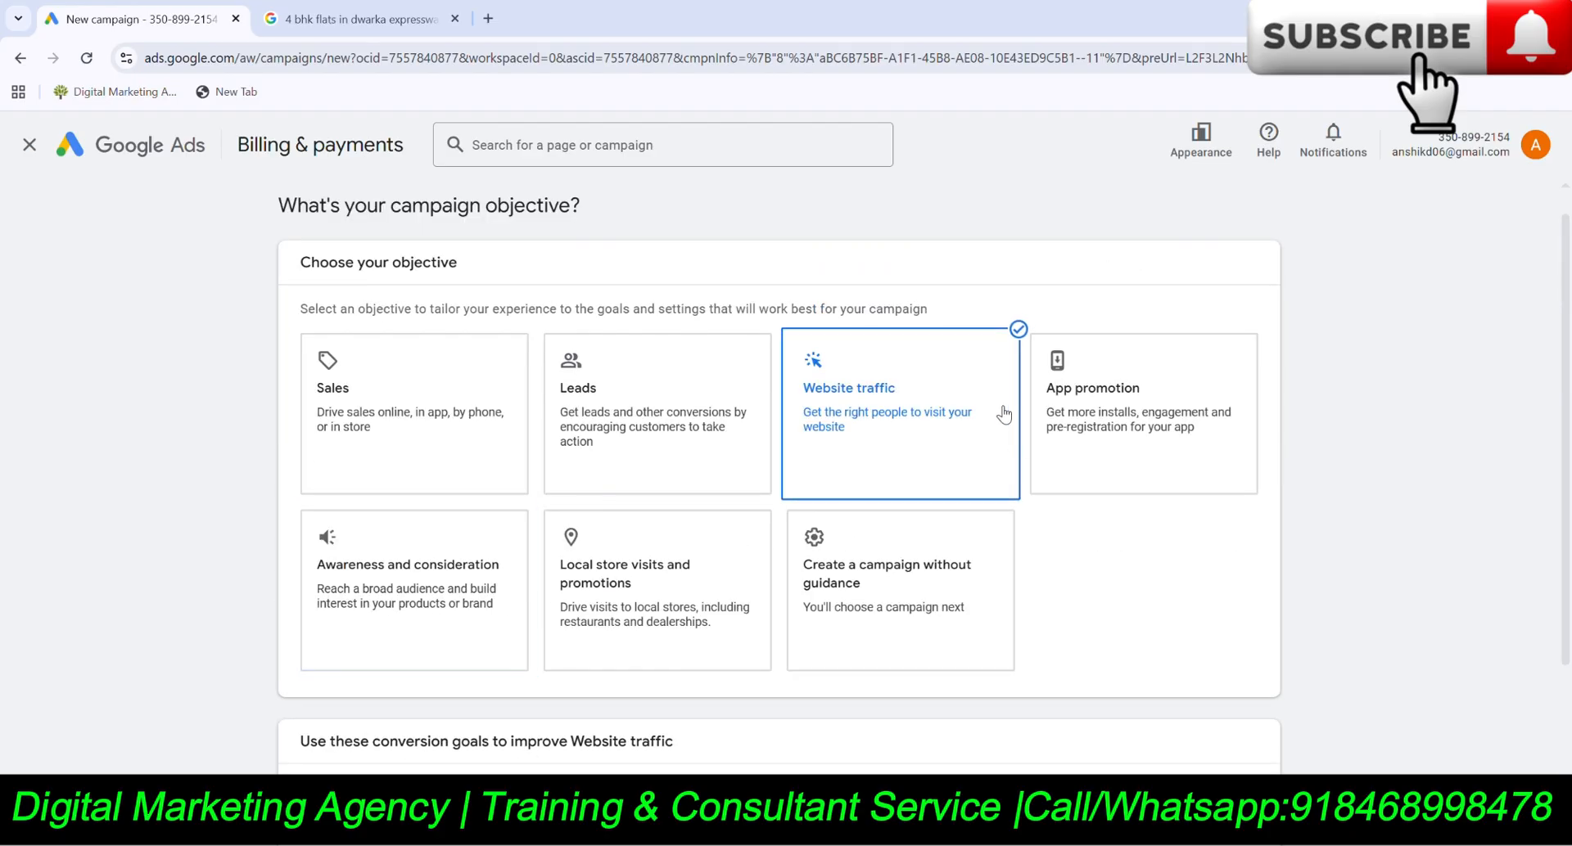
scroll(765, 316, down, 3)
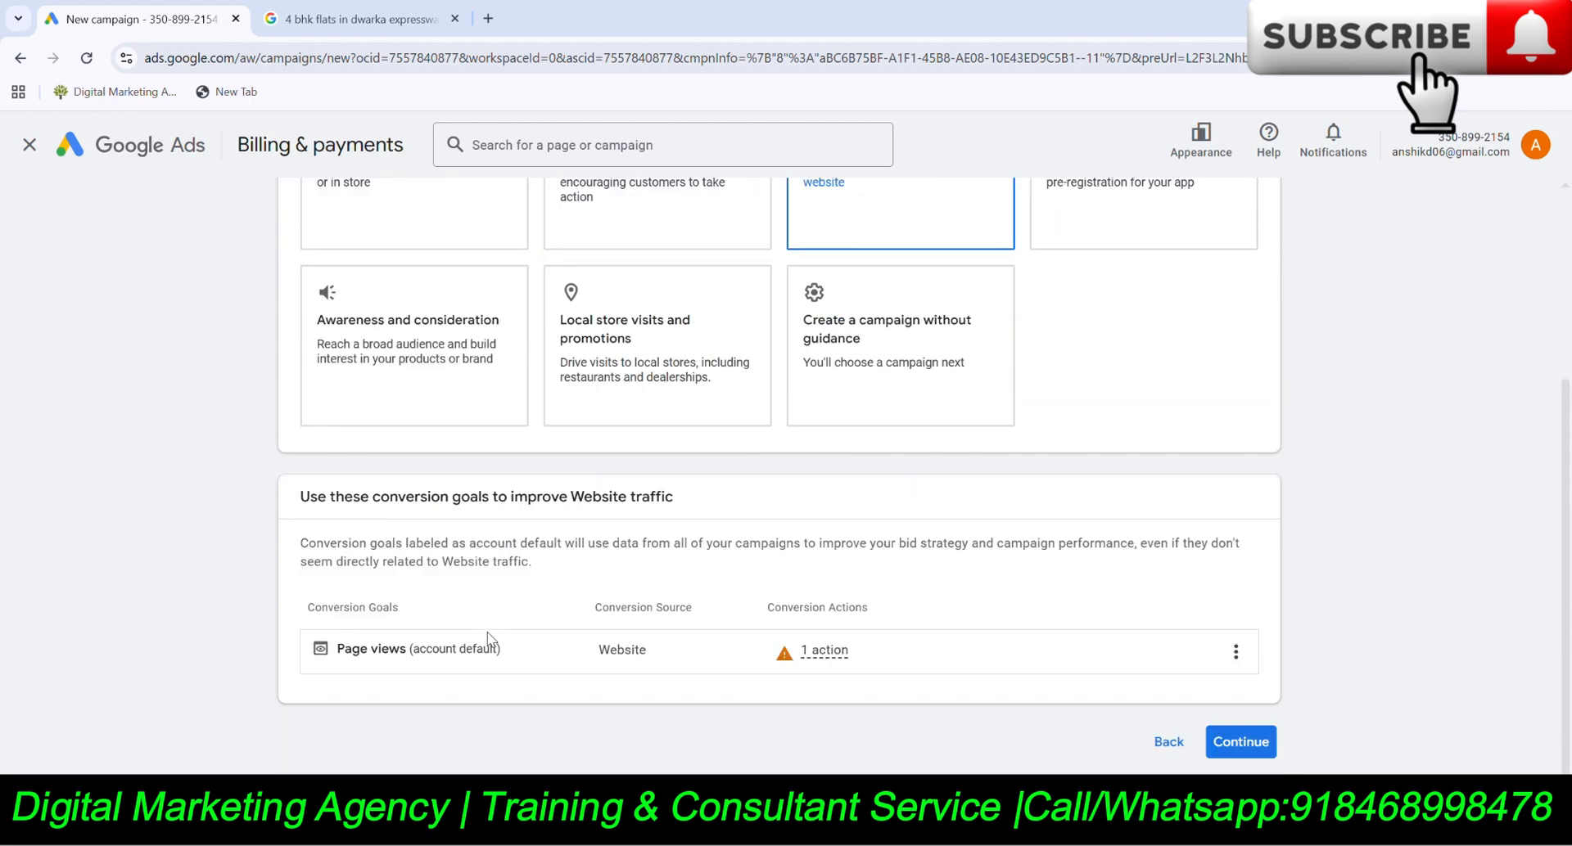
click(1238, 743)
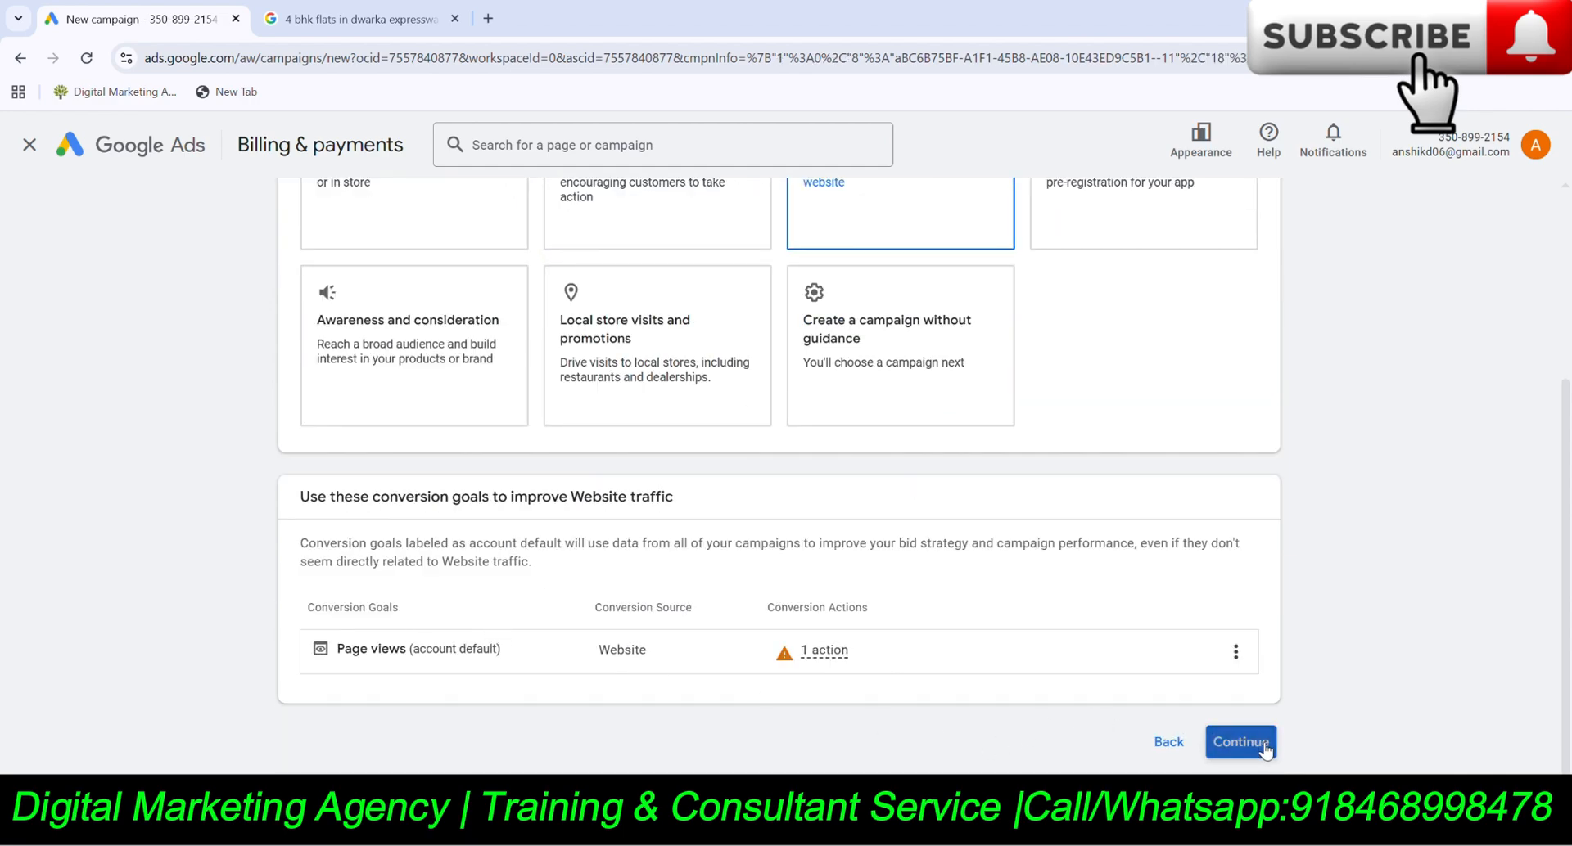
Select the Search campaign type, keep the suggested campaign name, and start a new campaign instead of resuming a saved draft.
scroll(696, 565, down, 4)
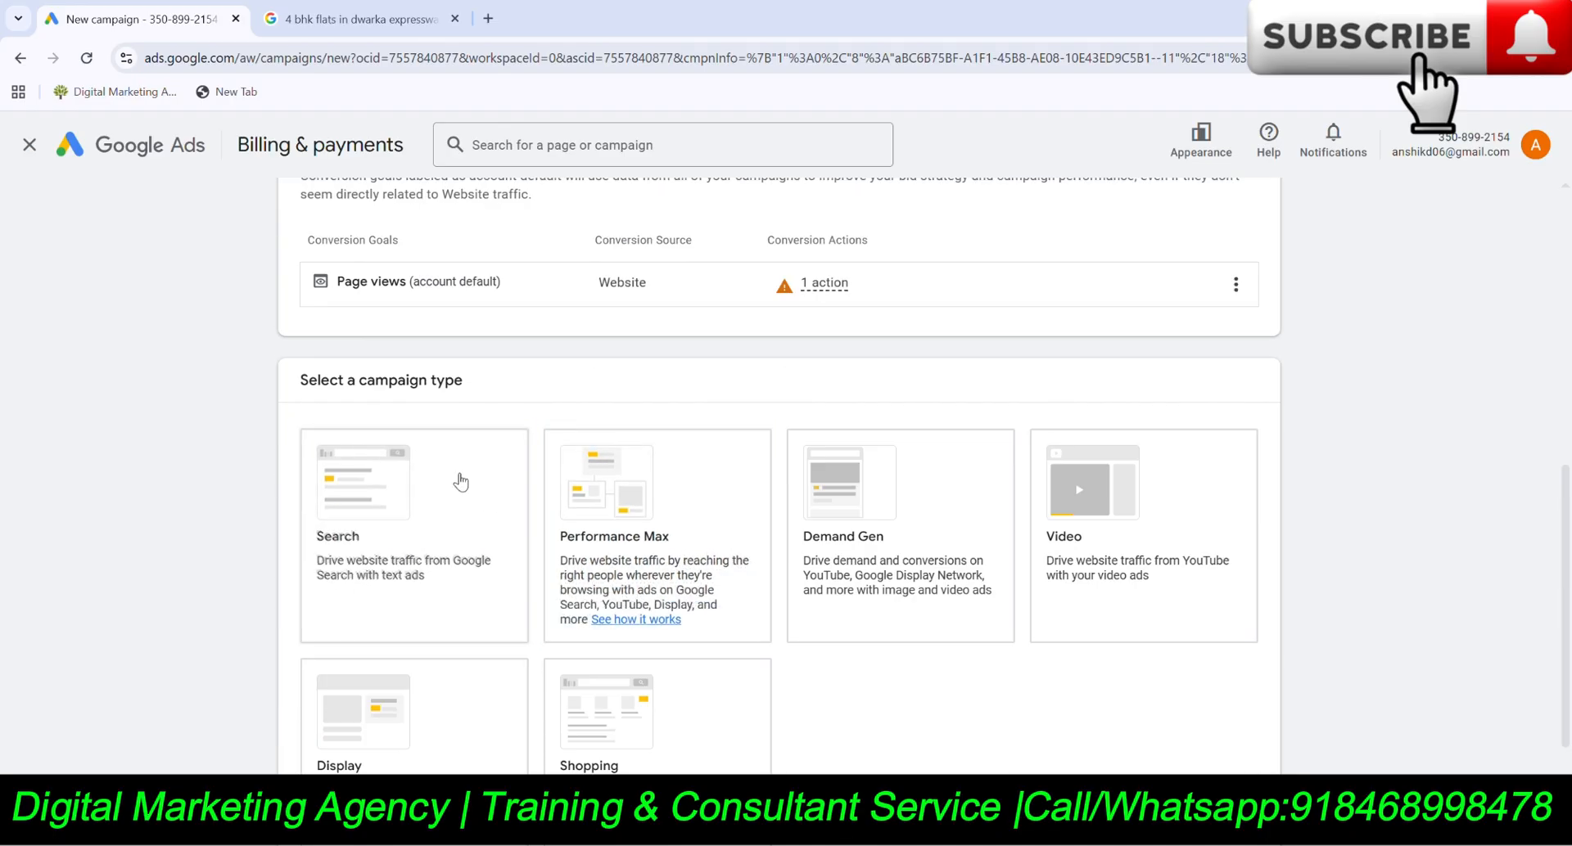
click(455, 513)
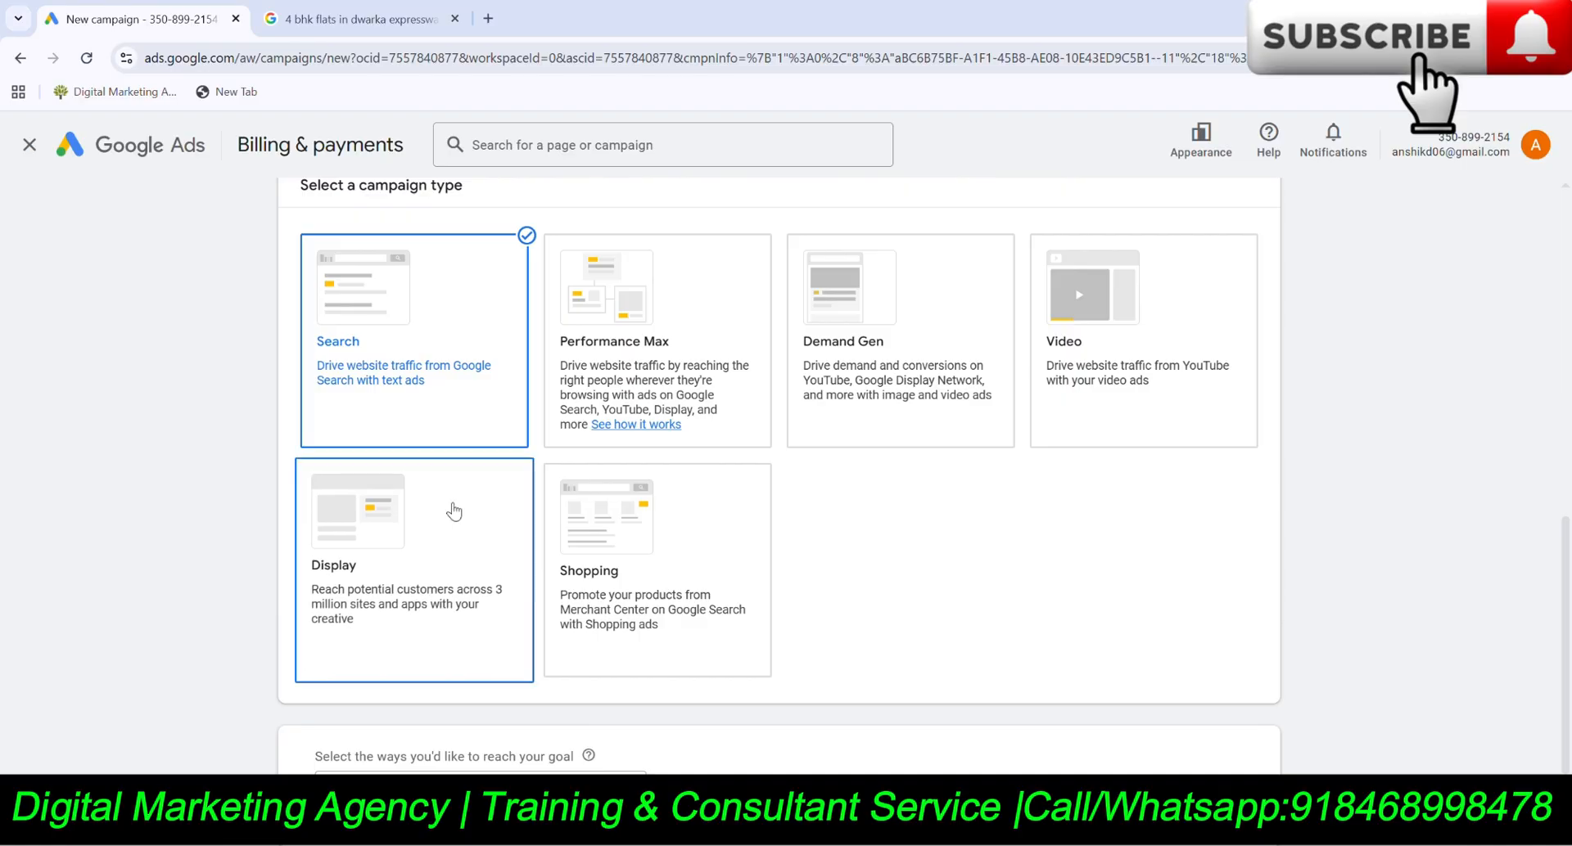
scroll(1062, 578, down, 2)
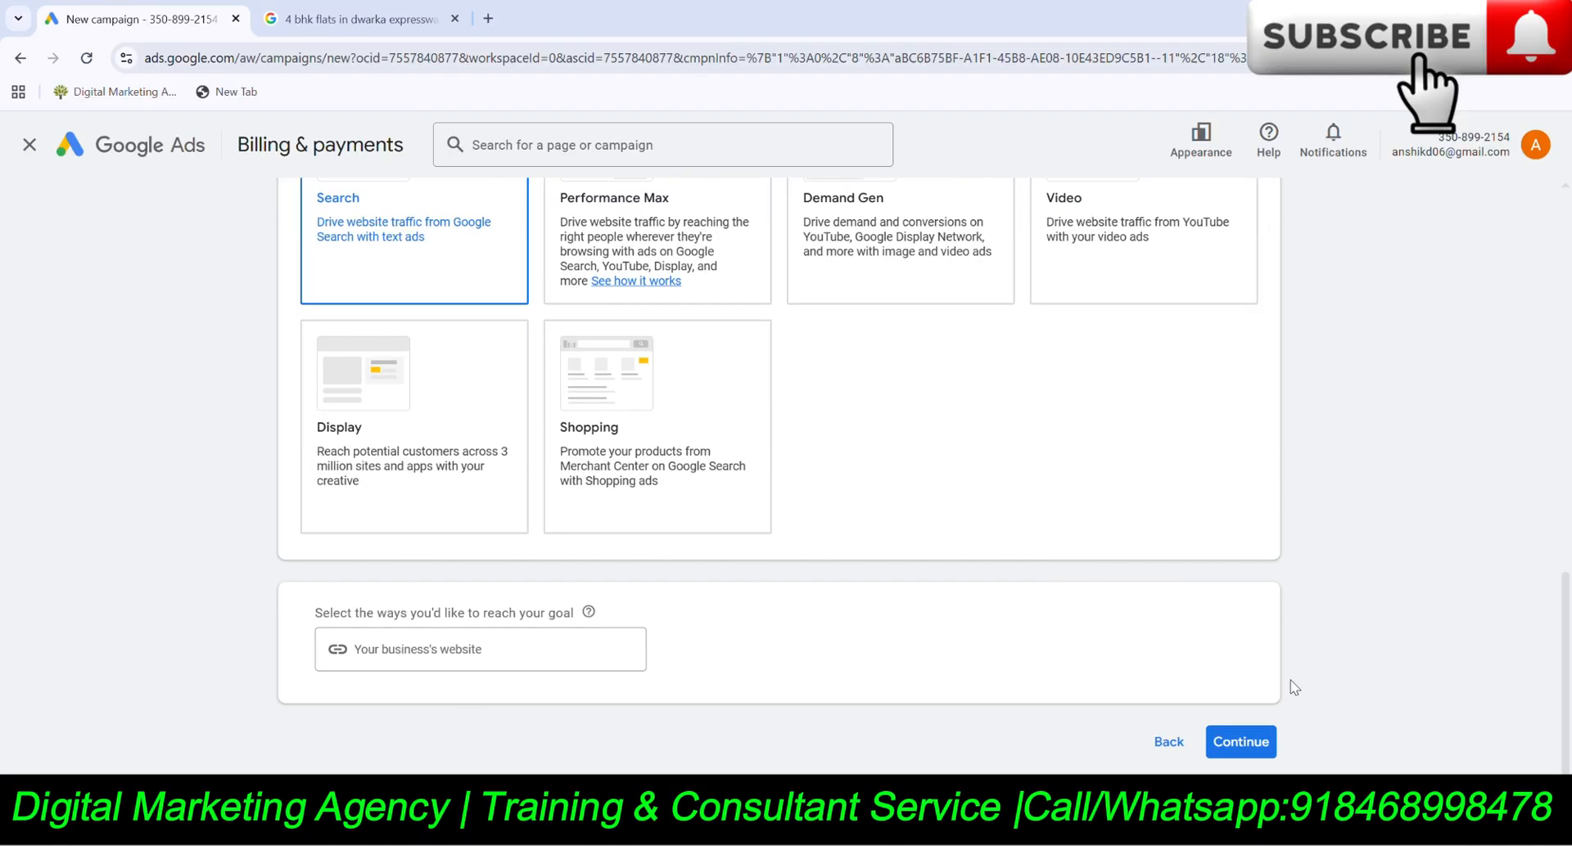
click(1257, 742)
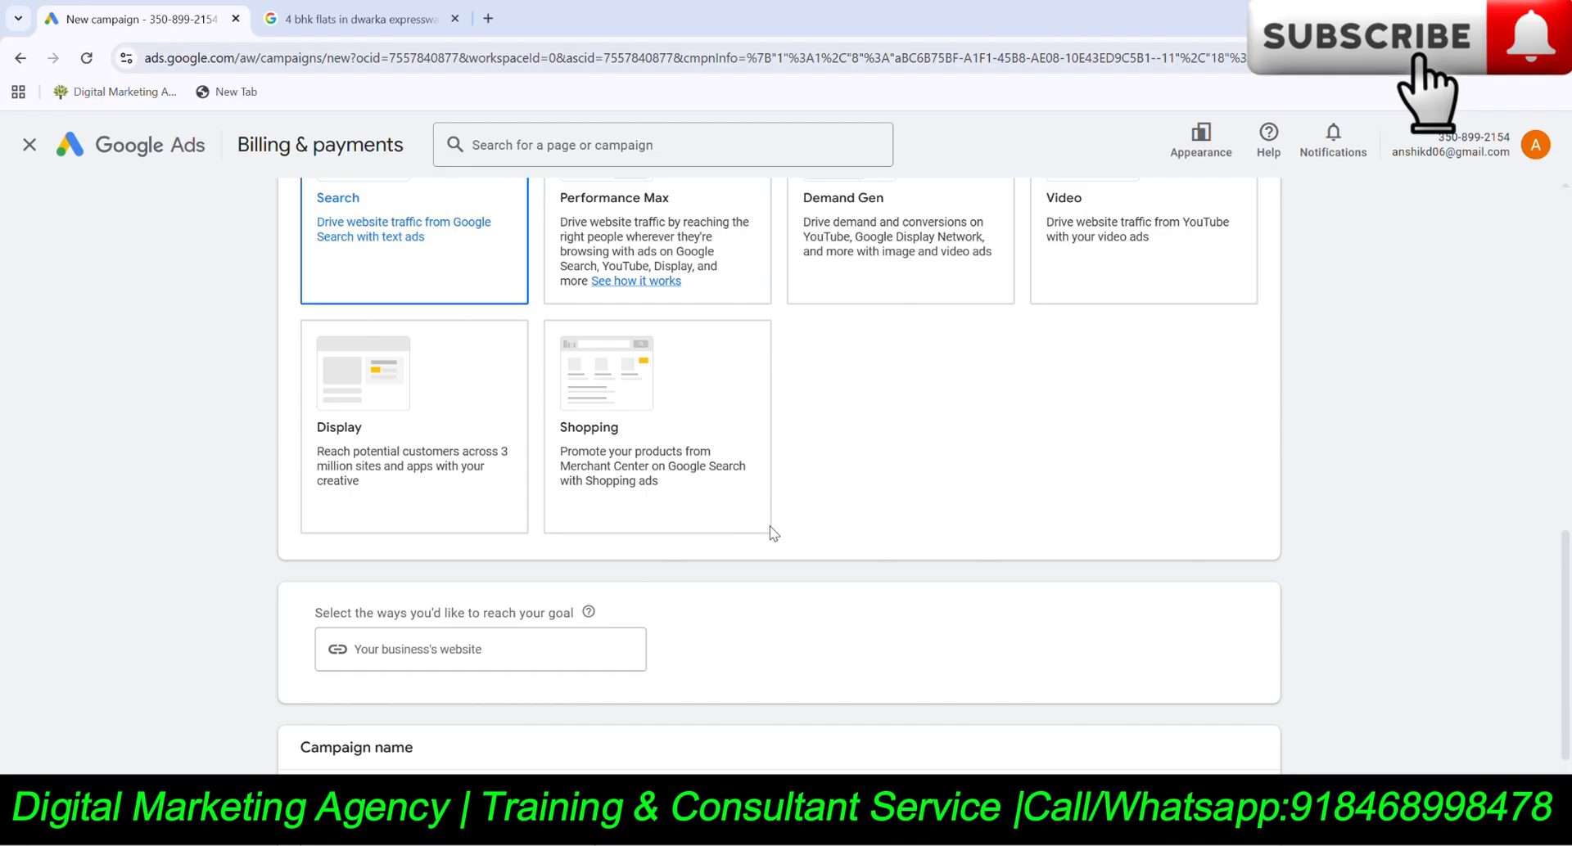
scroll(773, 534, down, 2)
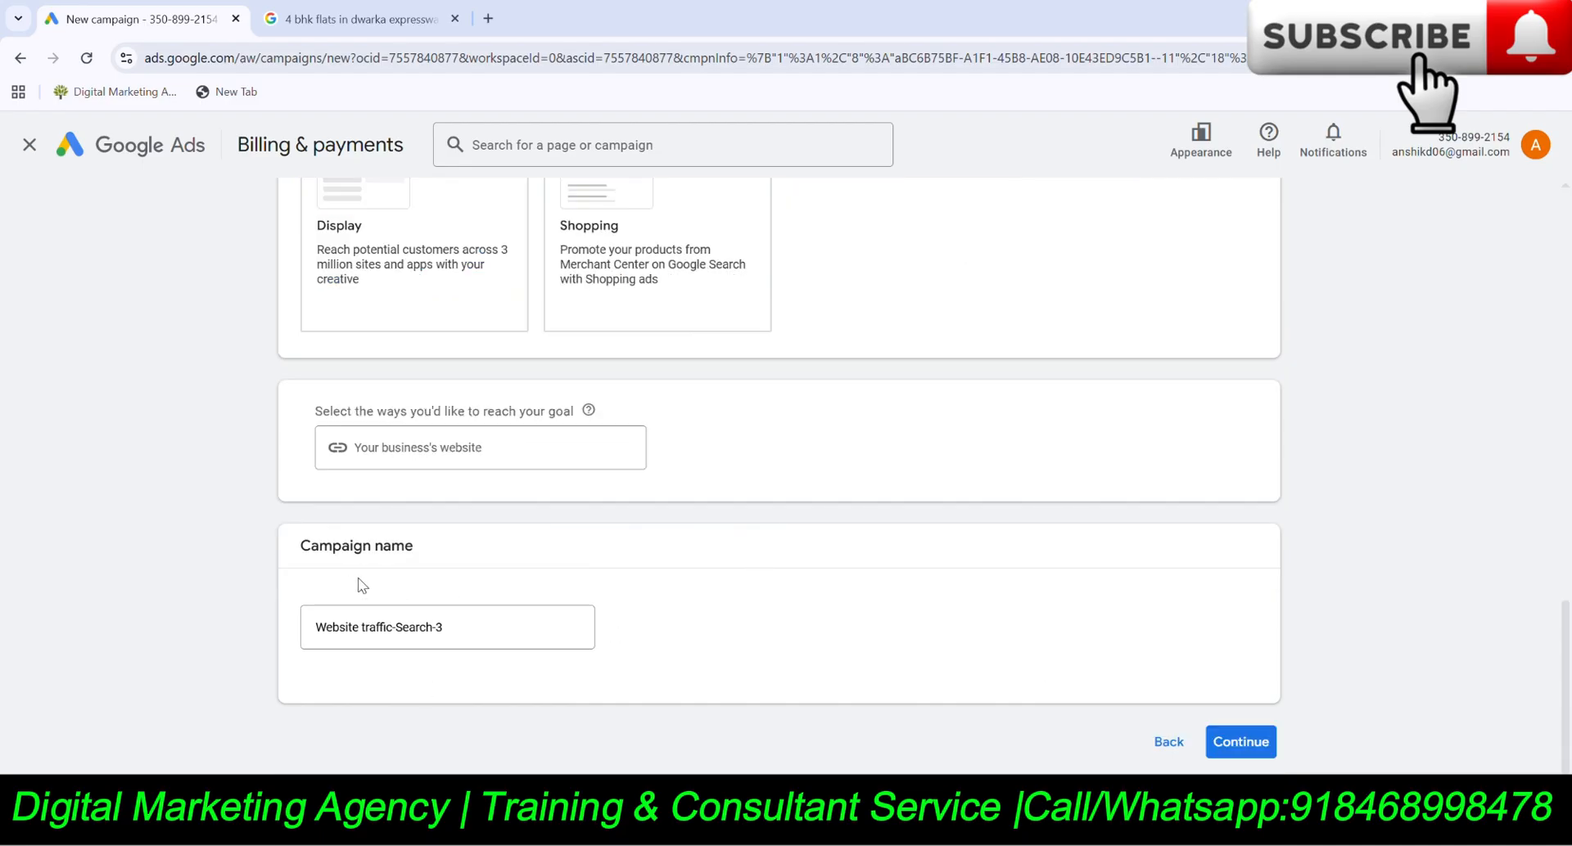
click(1250, 758)
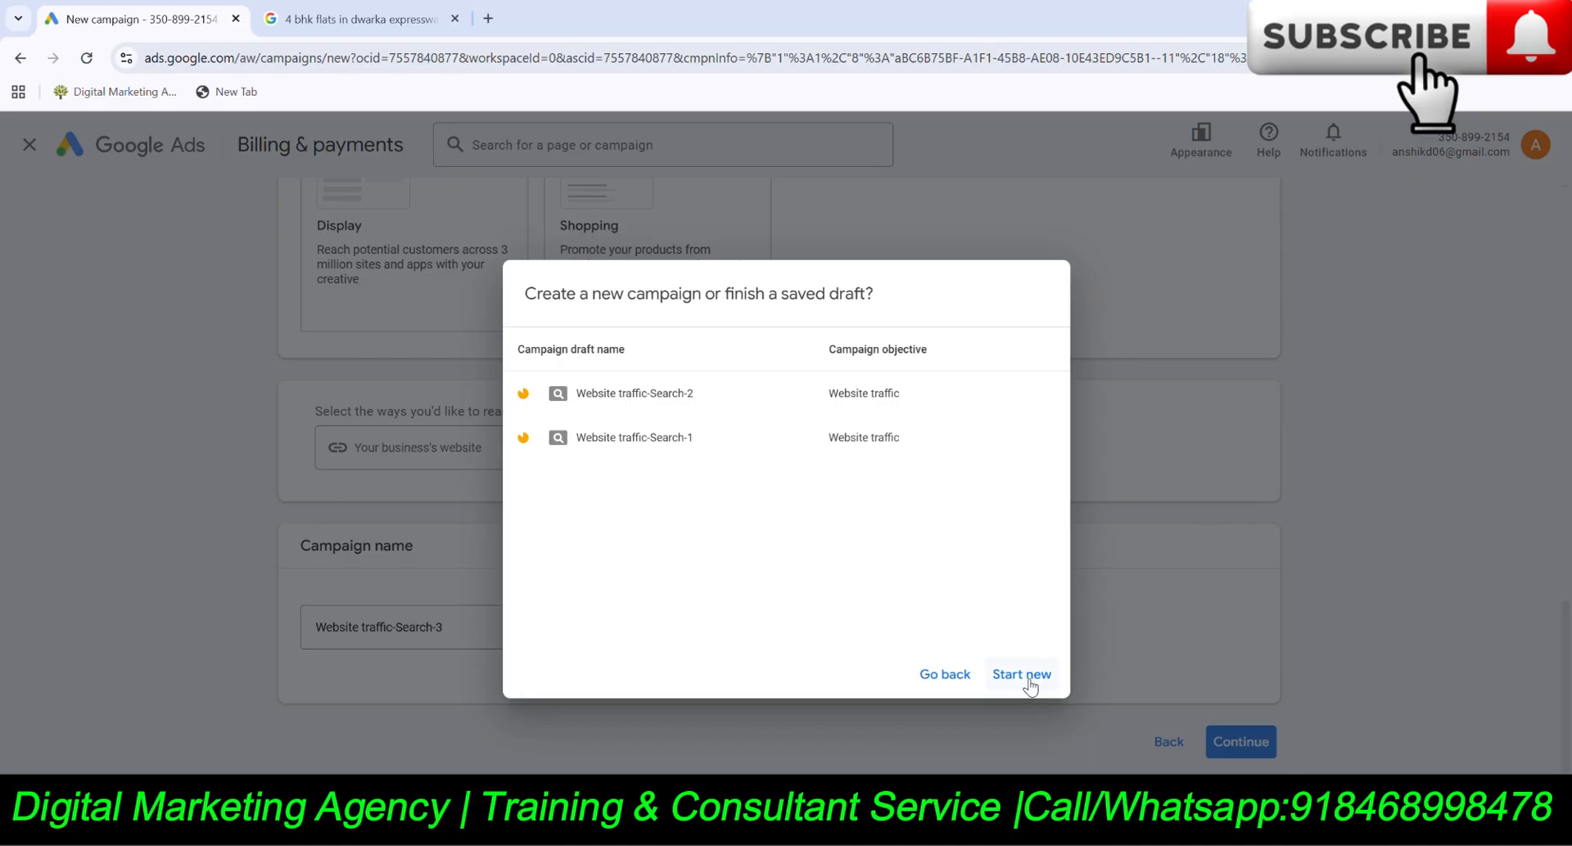
click(1023, 676)
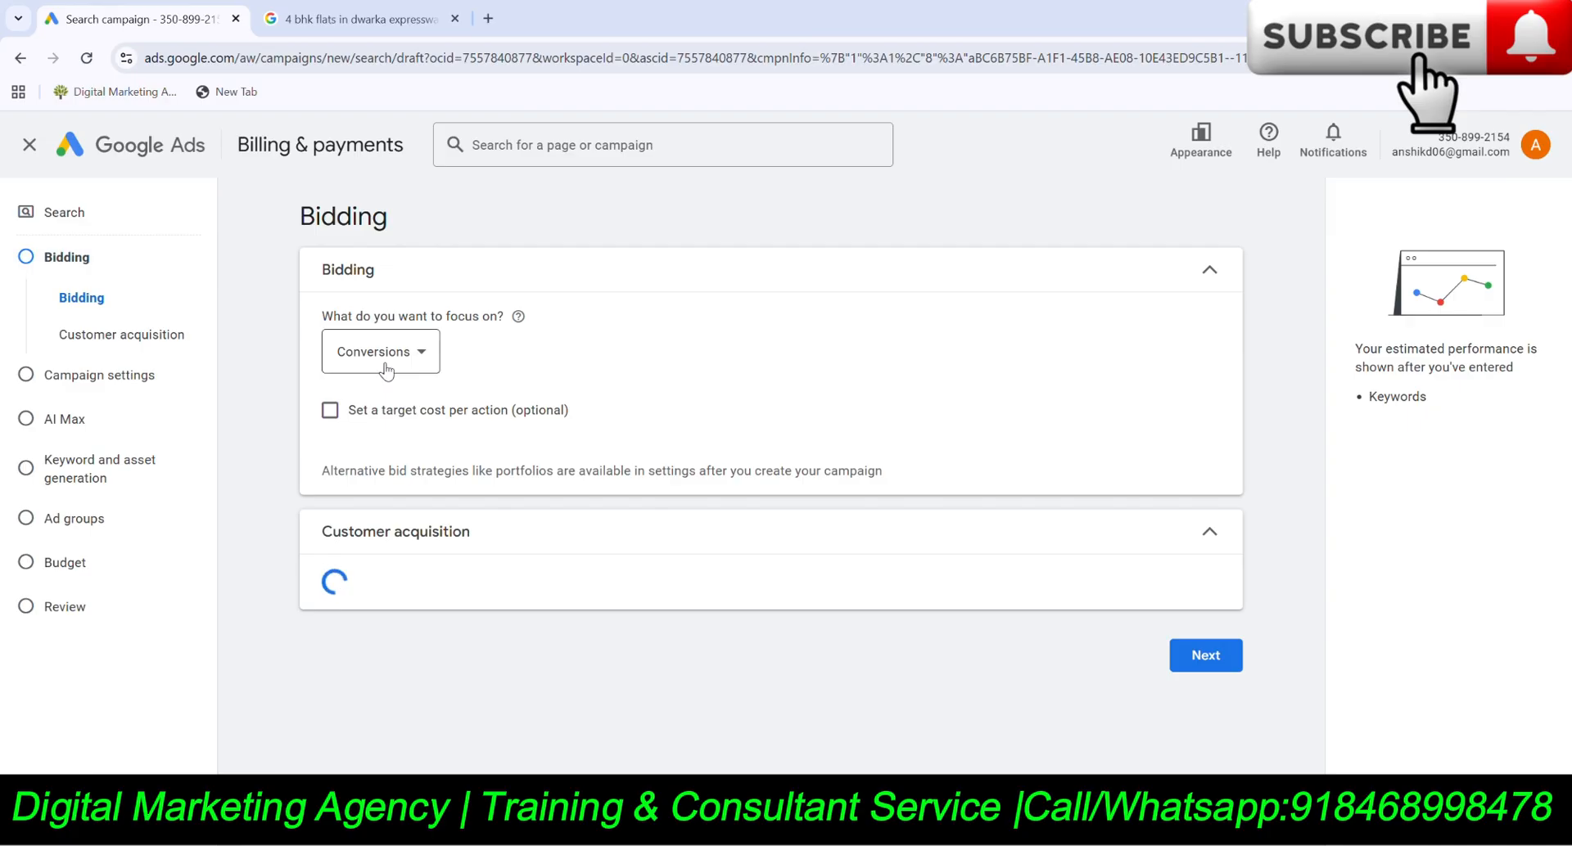
Set the bidding focus to Clicks.
click(409, 353)
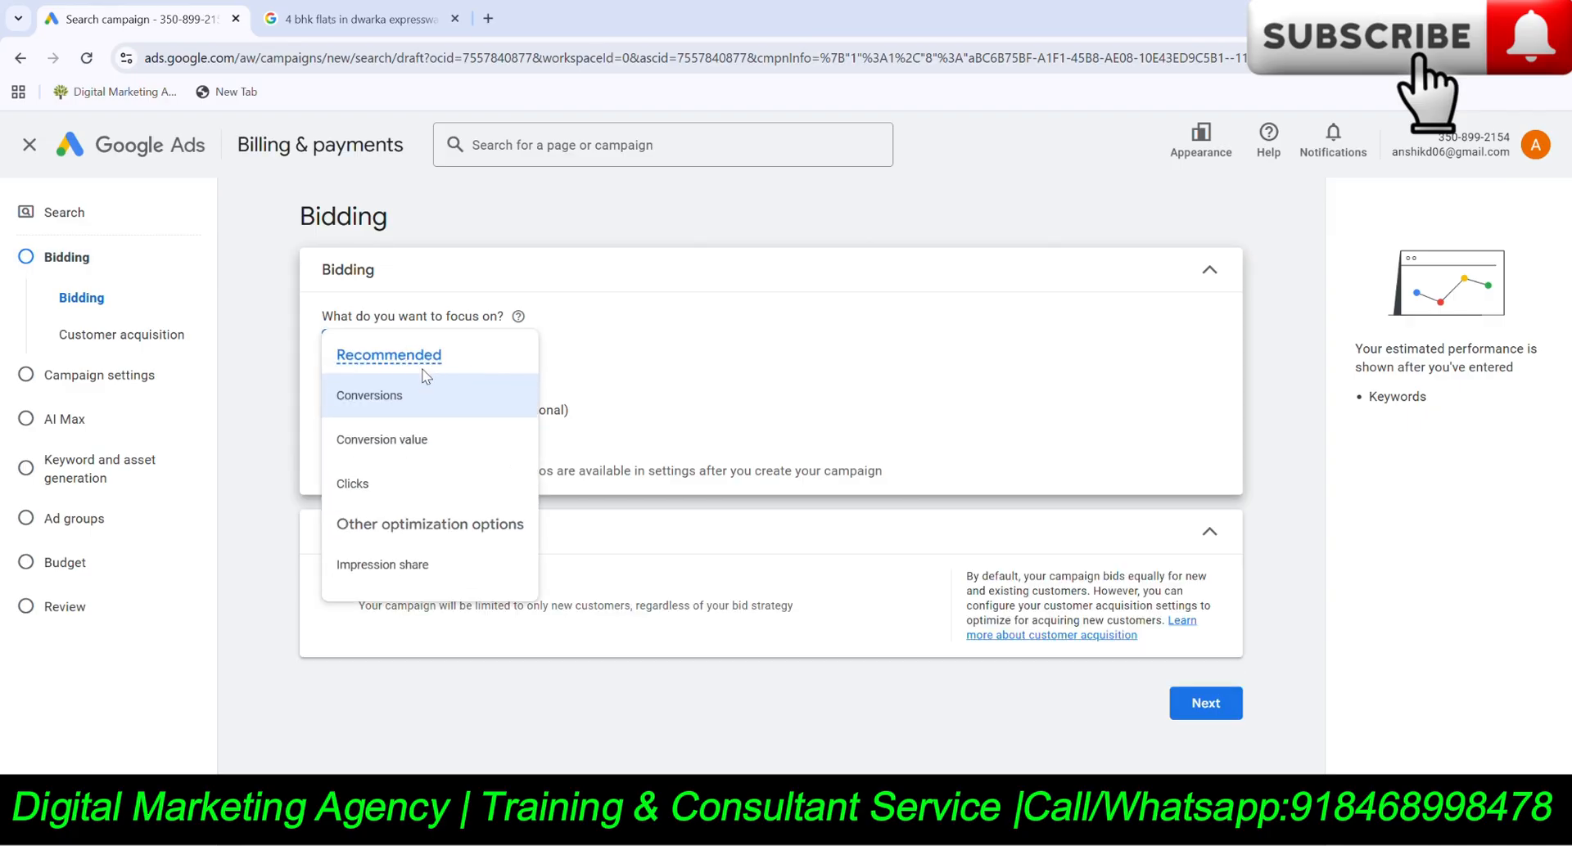
click(375, 485)
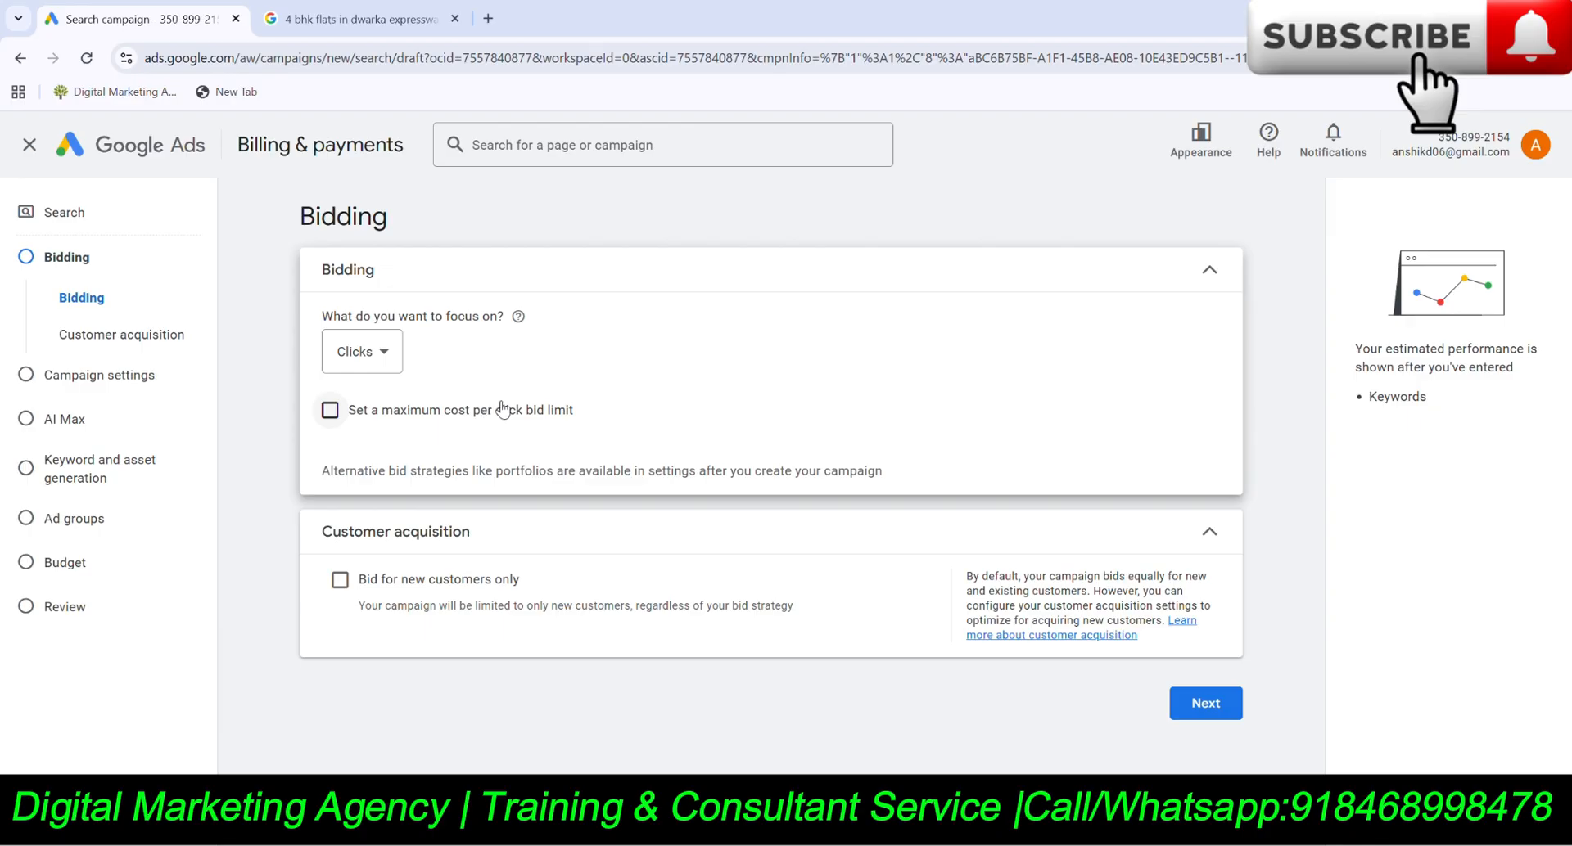
click(330, 414)
click(392, 486)
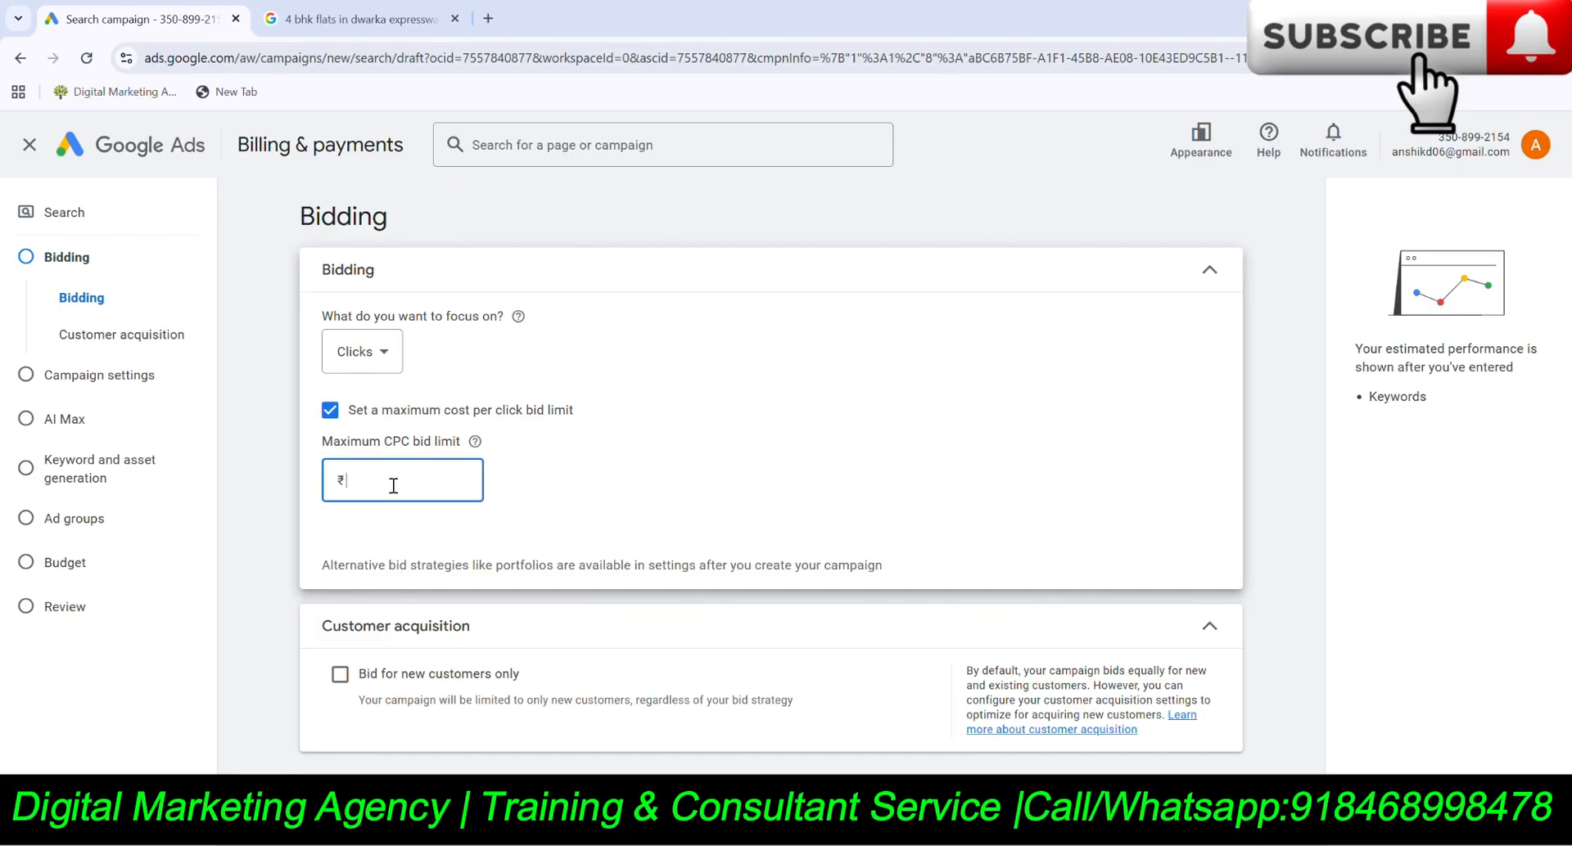
click(350, 418)
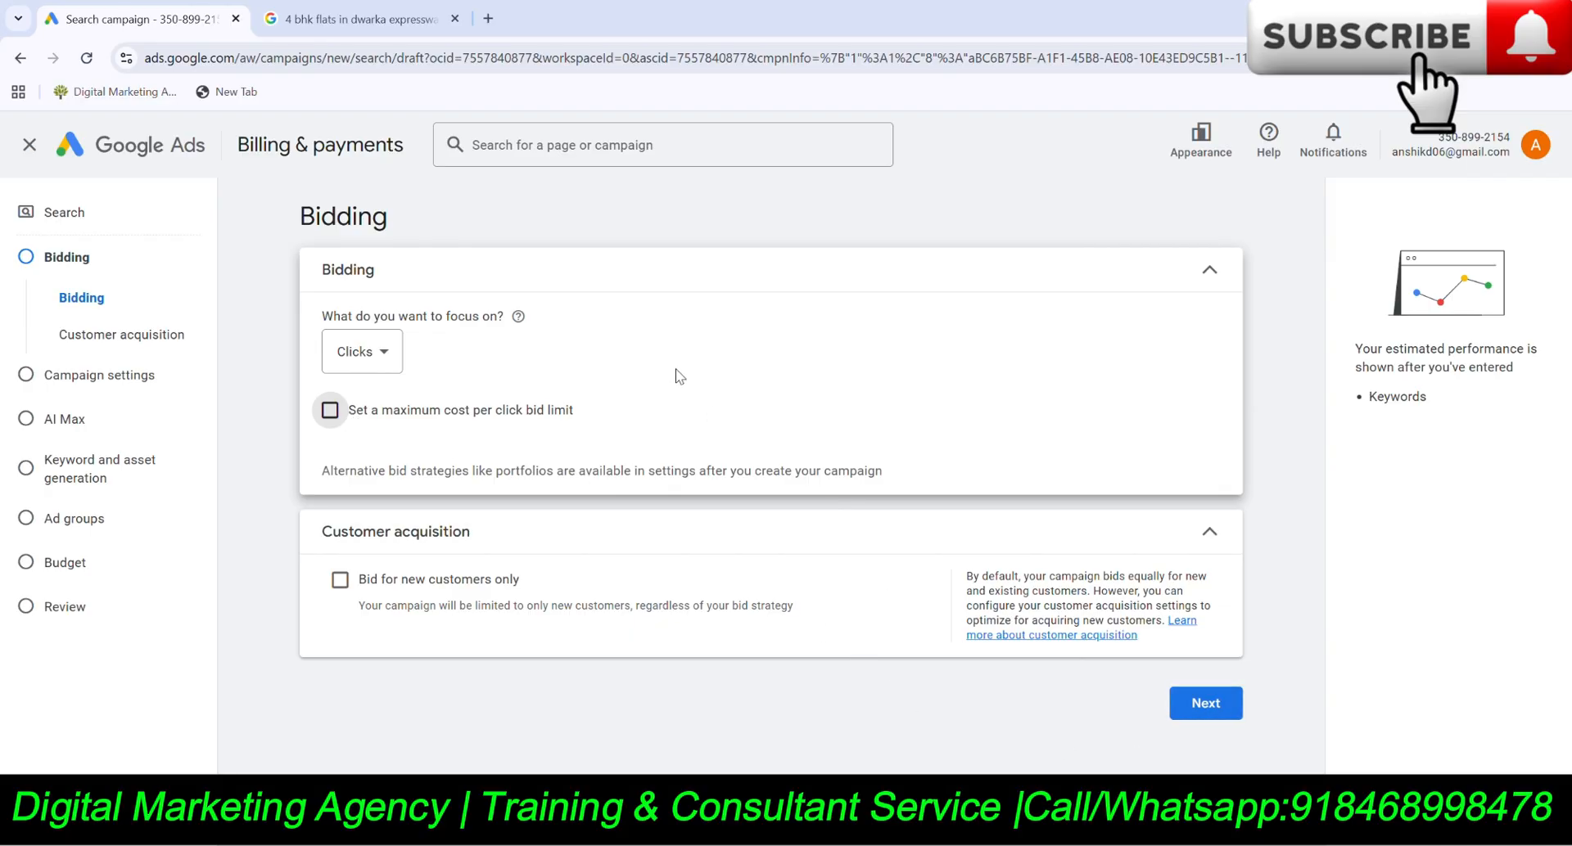
click(336, 414)
click(401, 491)
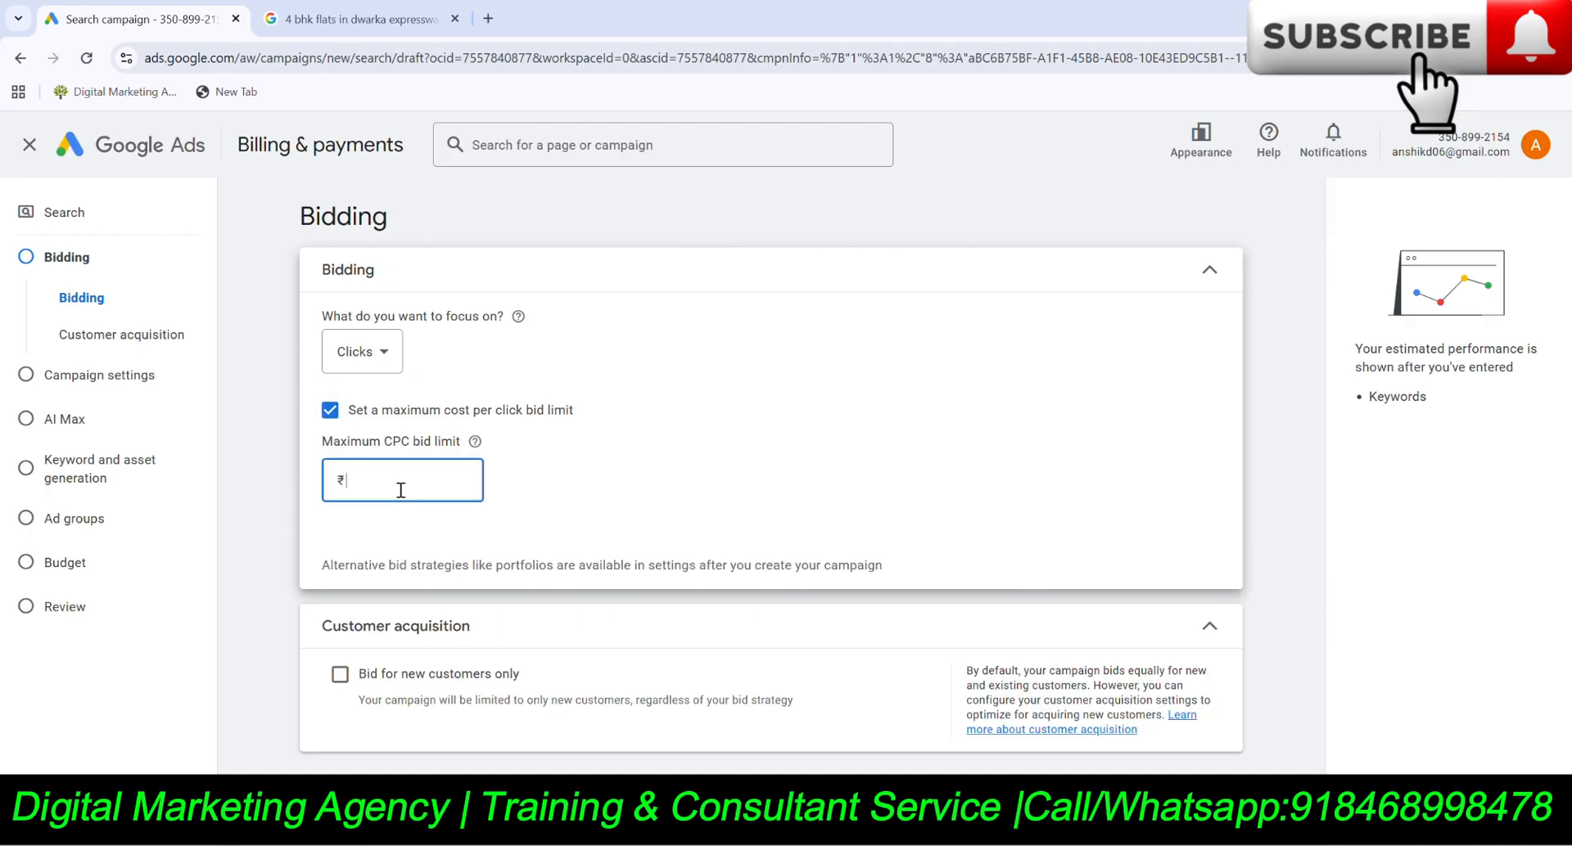
click(335, 414)
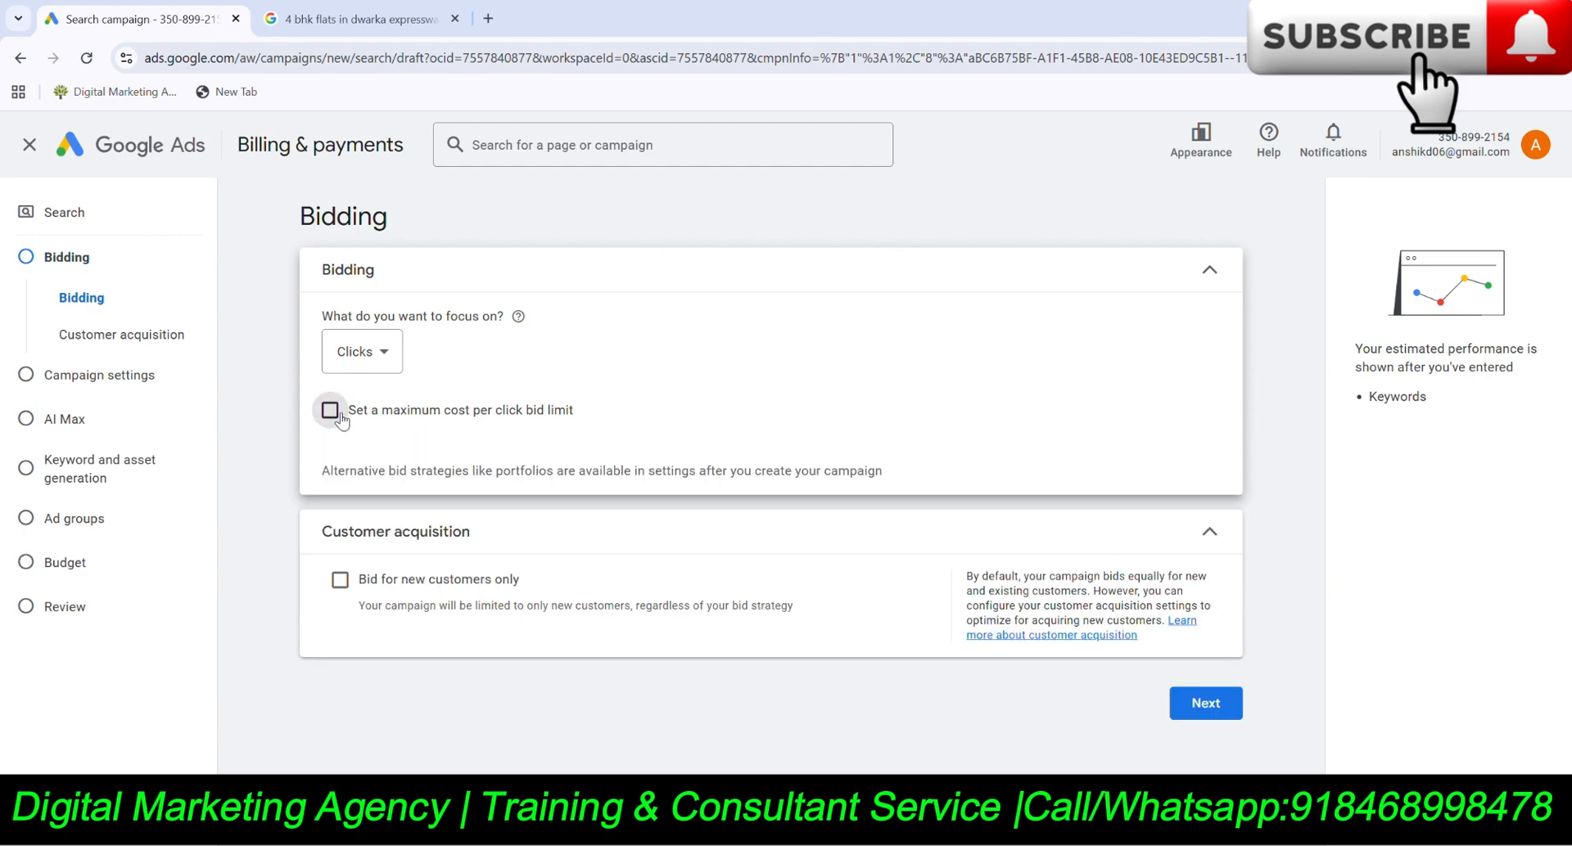
Proceed to the campaign settings and exclude both the Google Search Partners Network and the Google Display Network.
click(1197, 714)
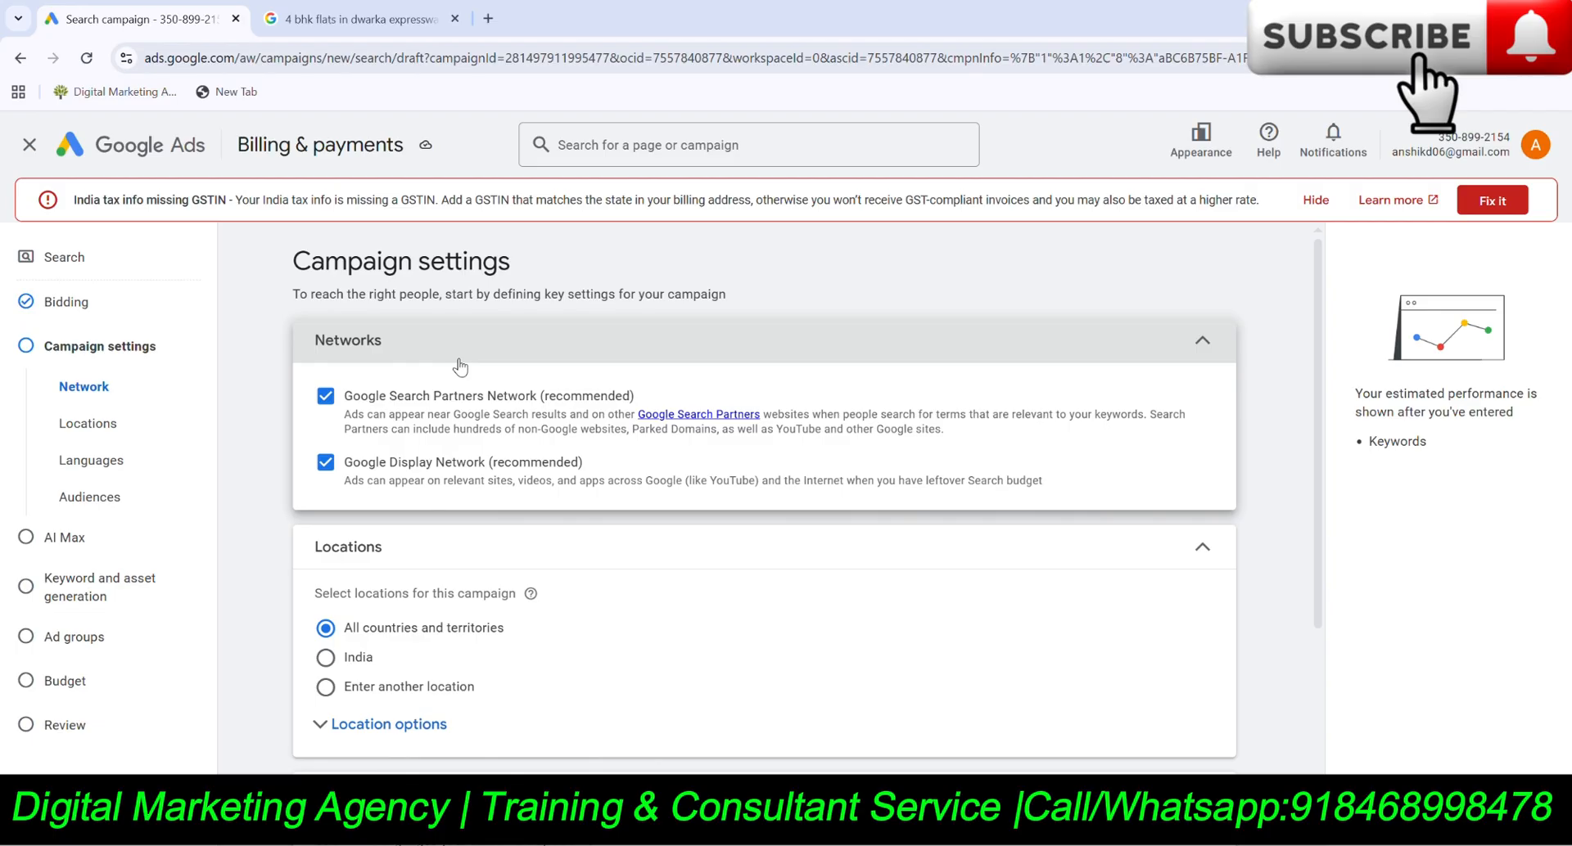
click(326, 400)
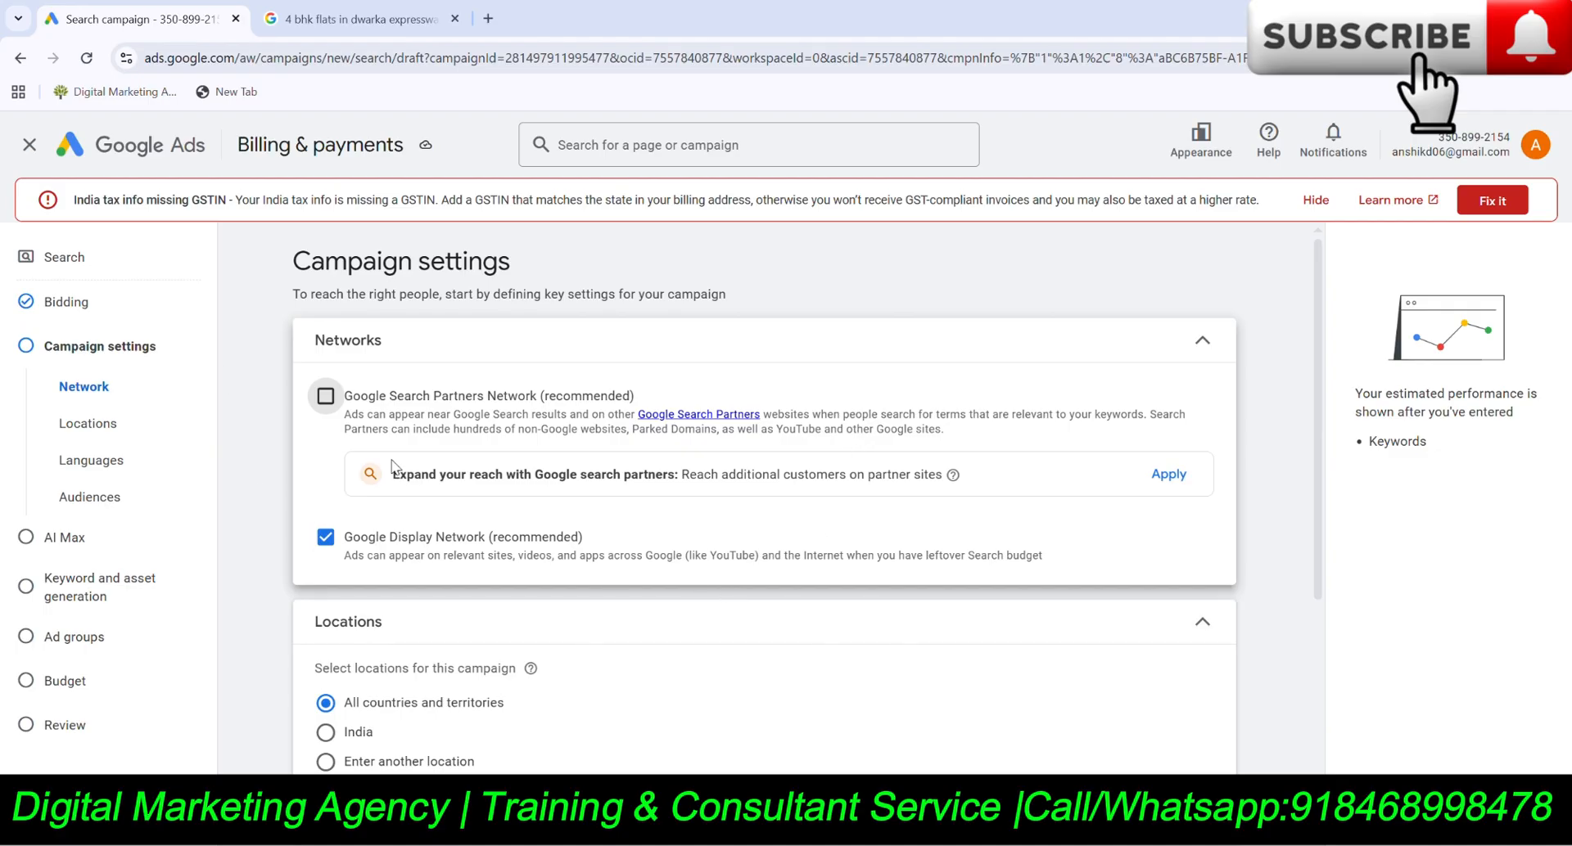
click(326, 540)
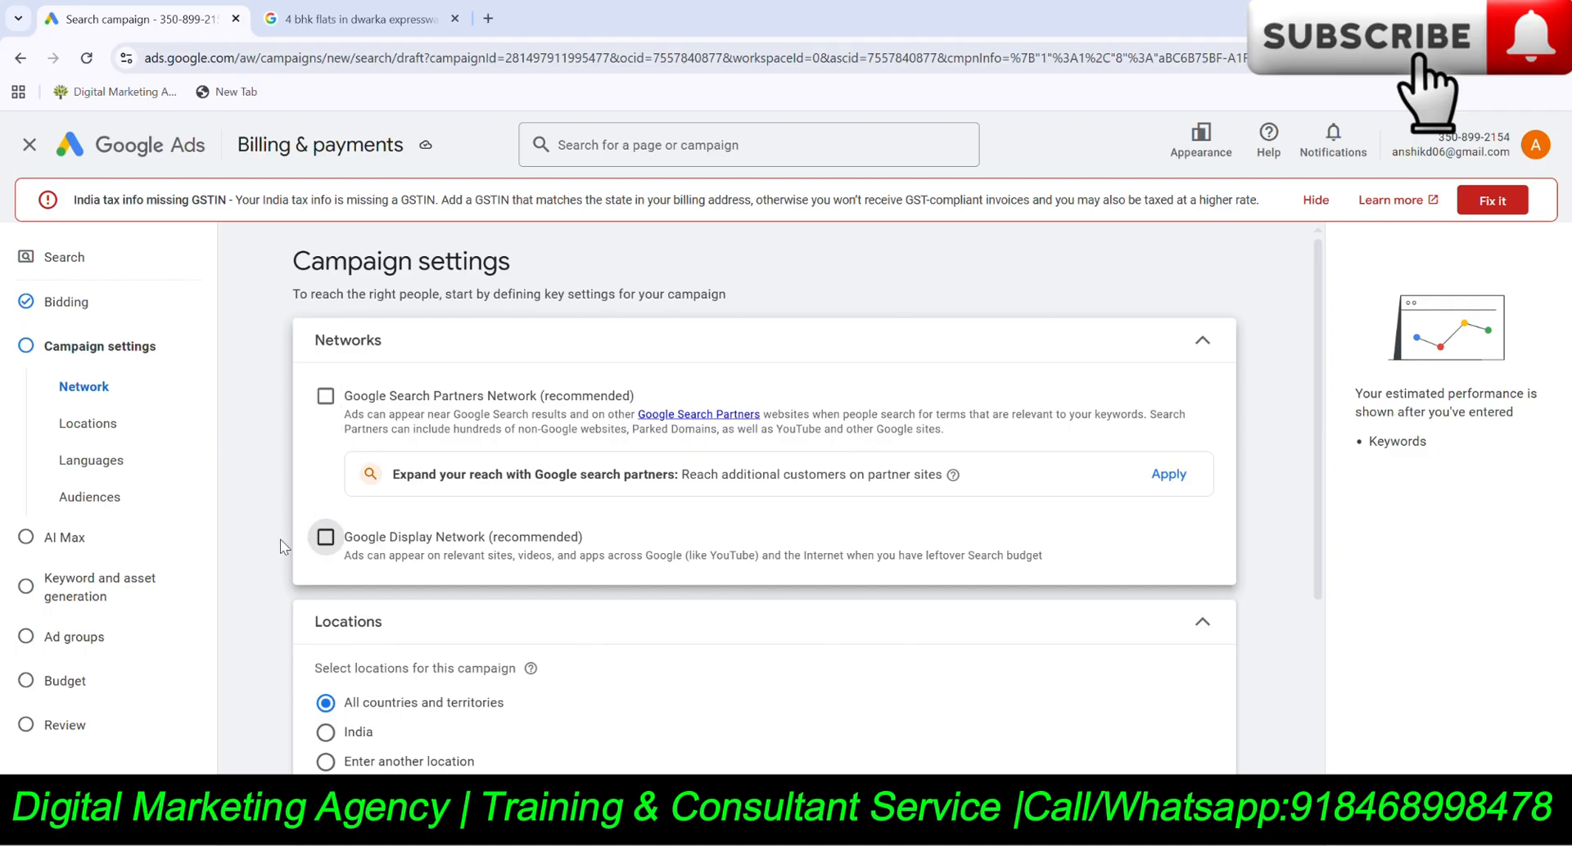
scroll(313, 433, down, 1)
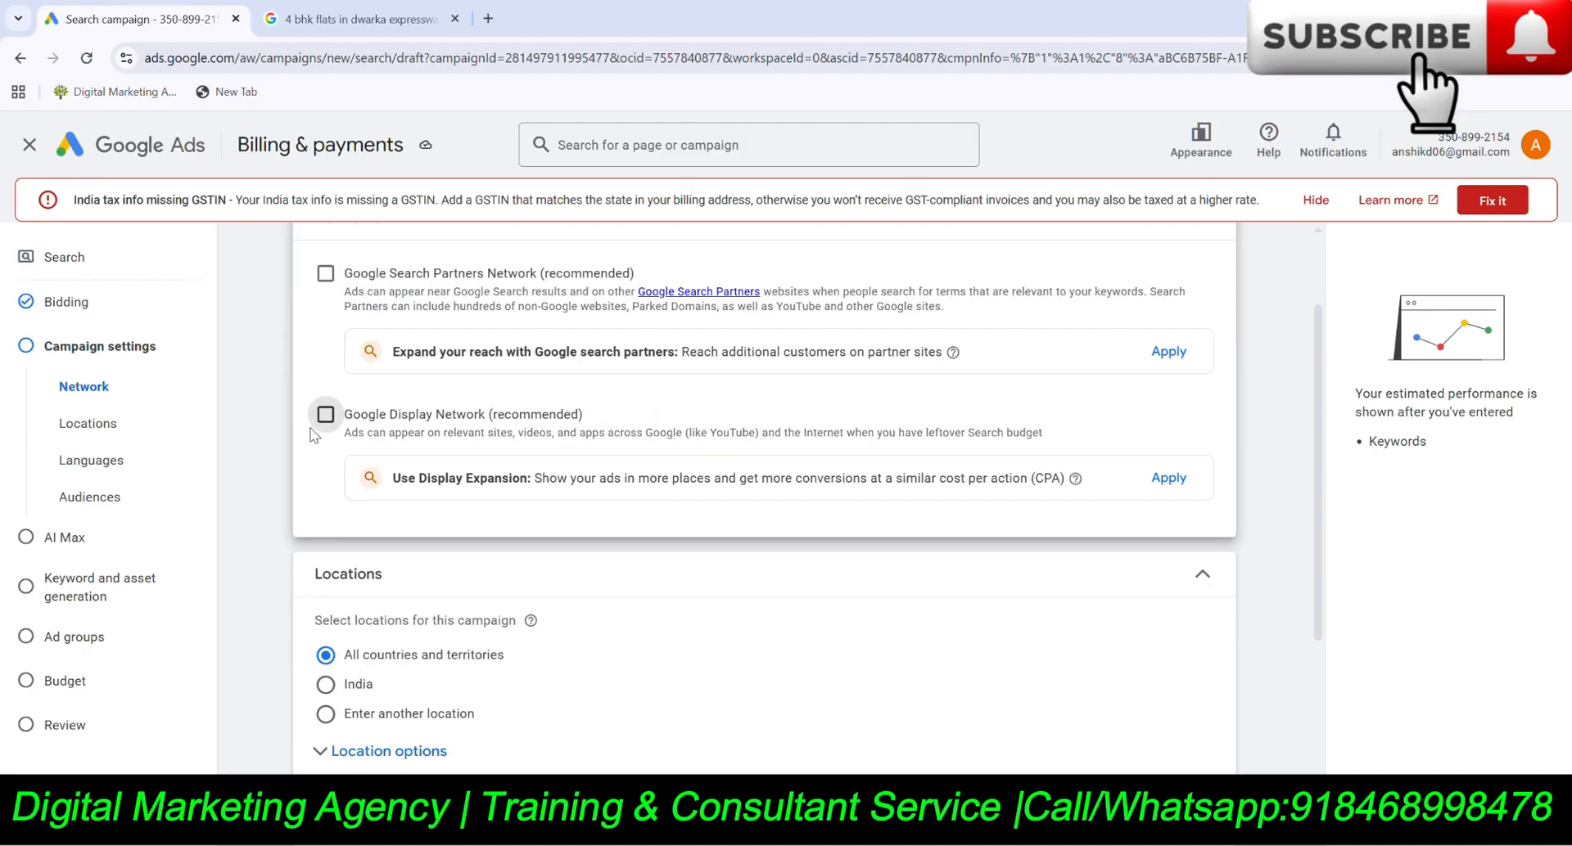
click(303, 23)
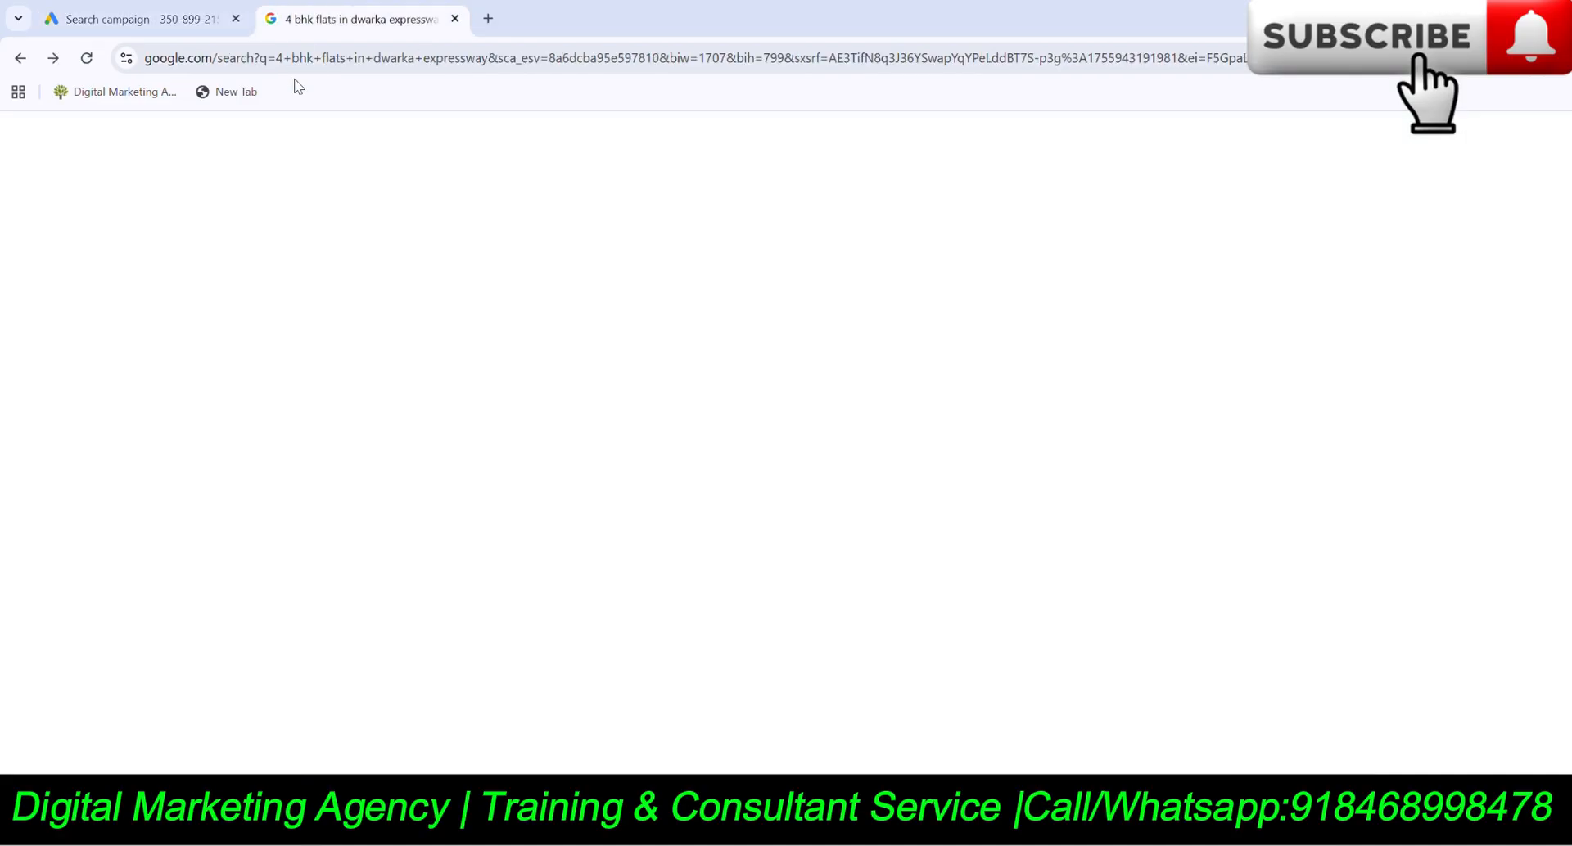
click(195, 13)
Target another location by searching for "gurgaon" and including the city Gurugram, Haryana, India.
scroll(276, 456, down, 2)
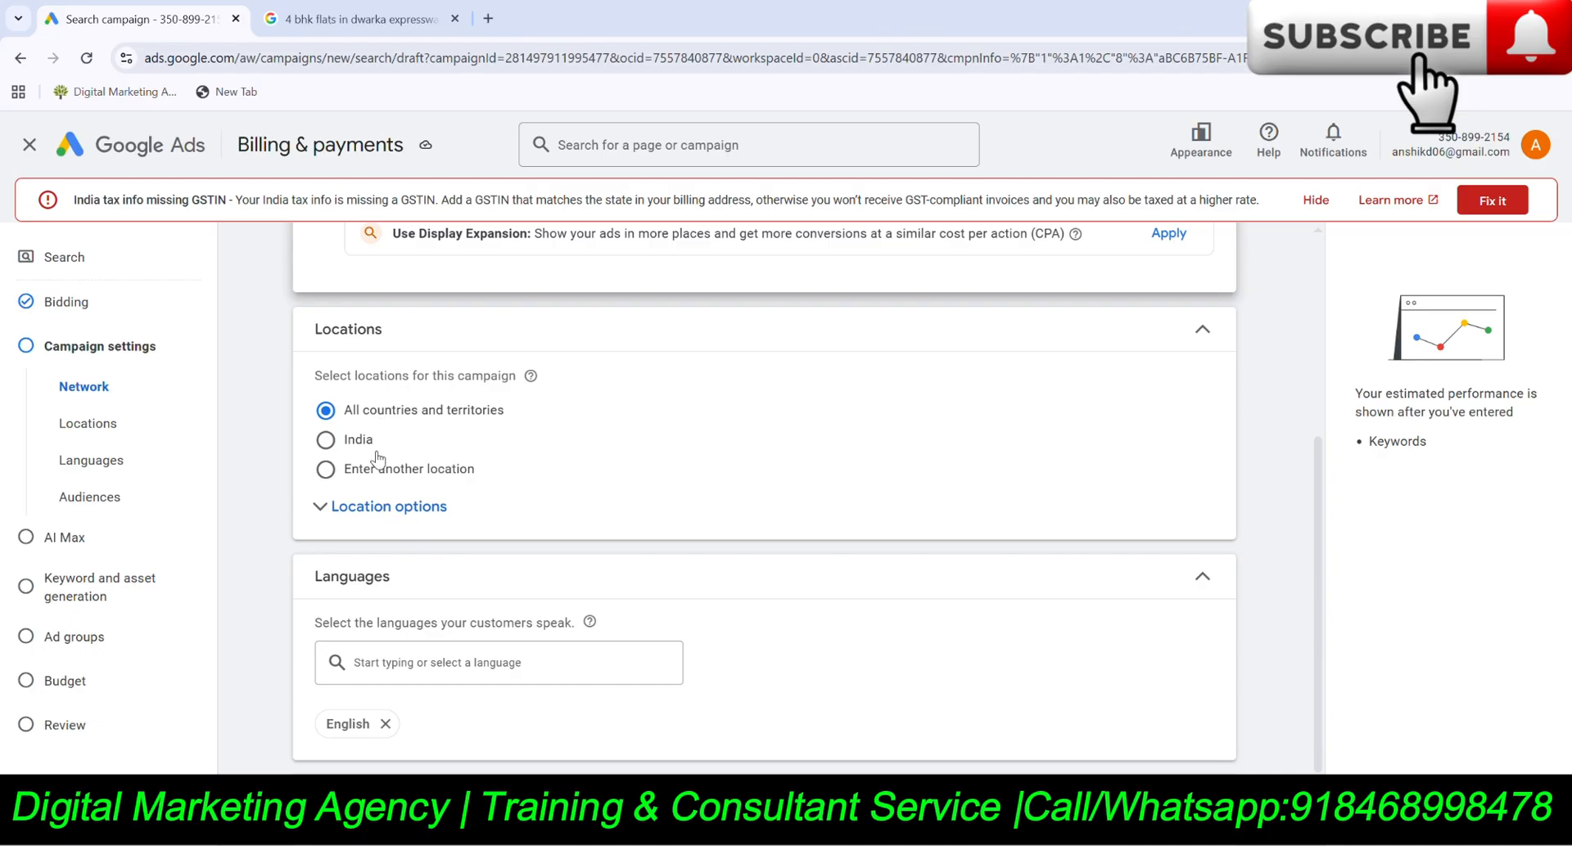
click(326, 470)
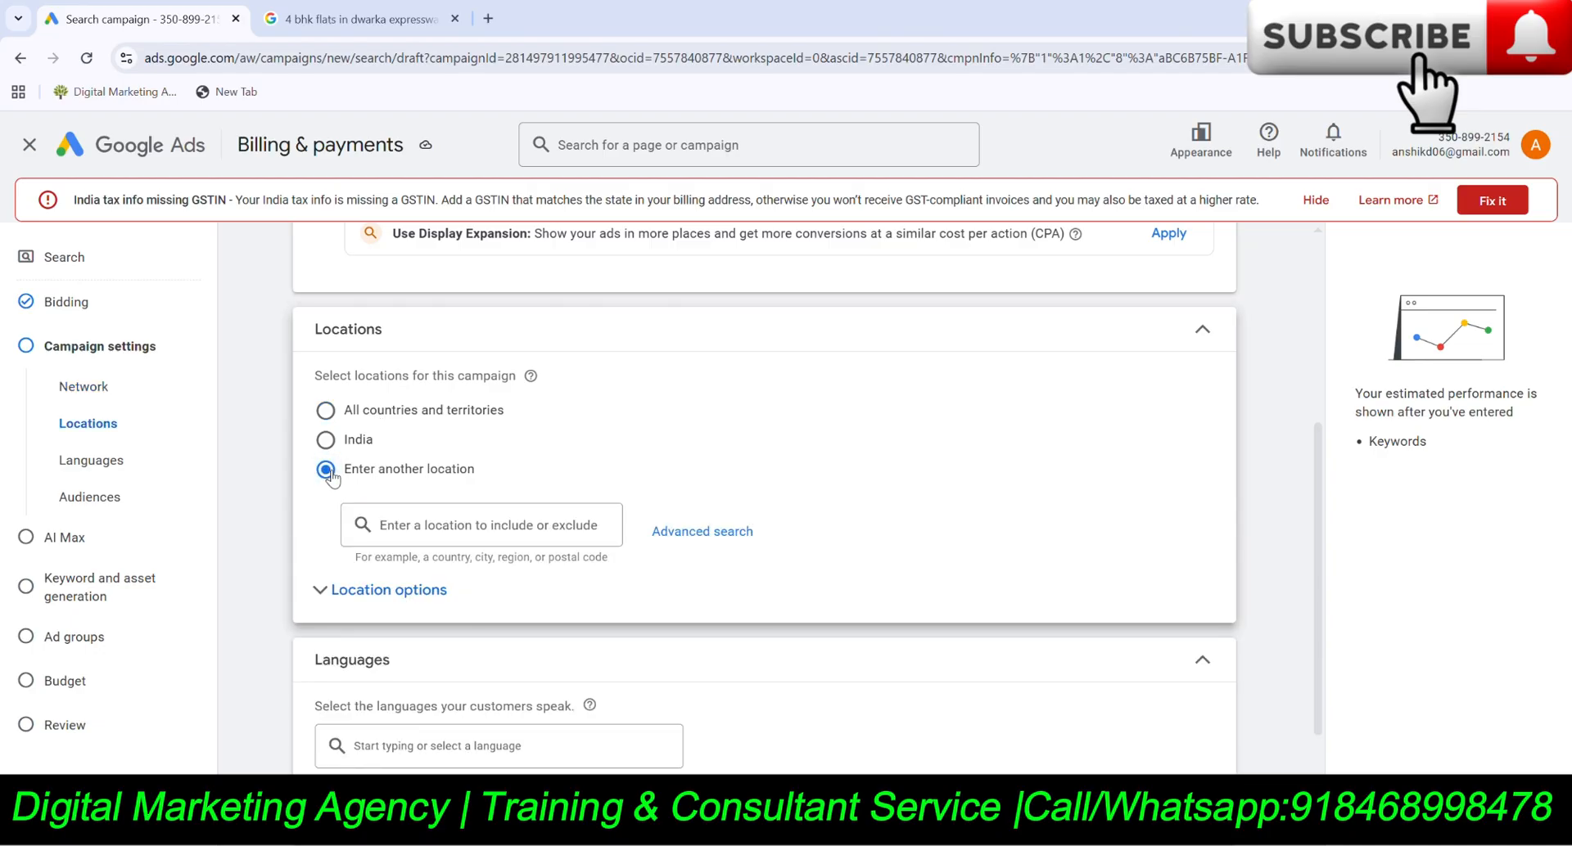
click(453, 537)
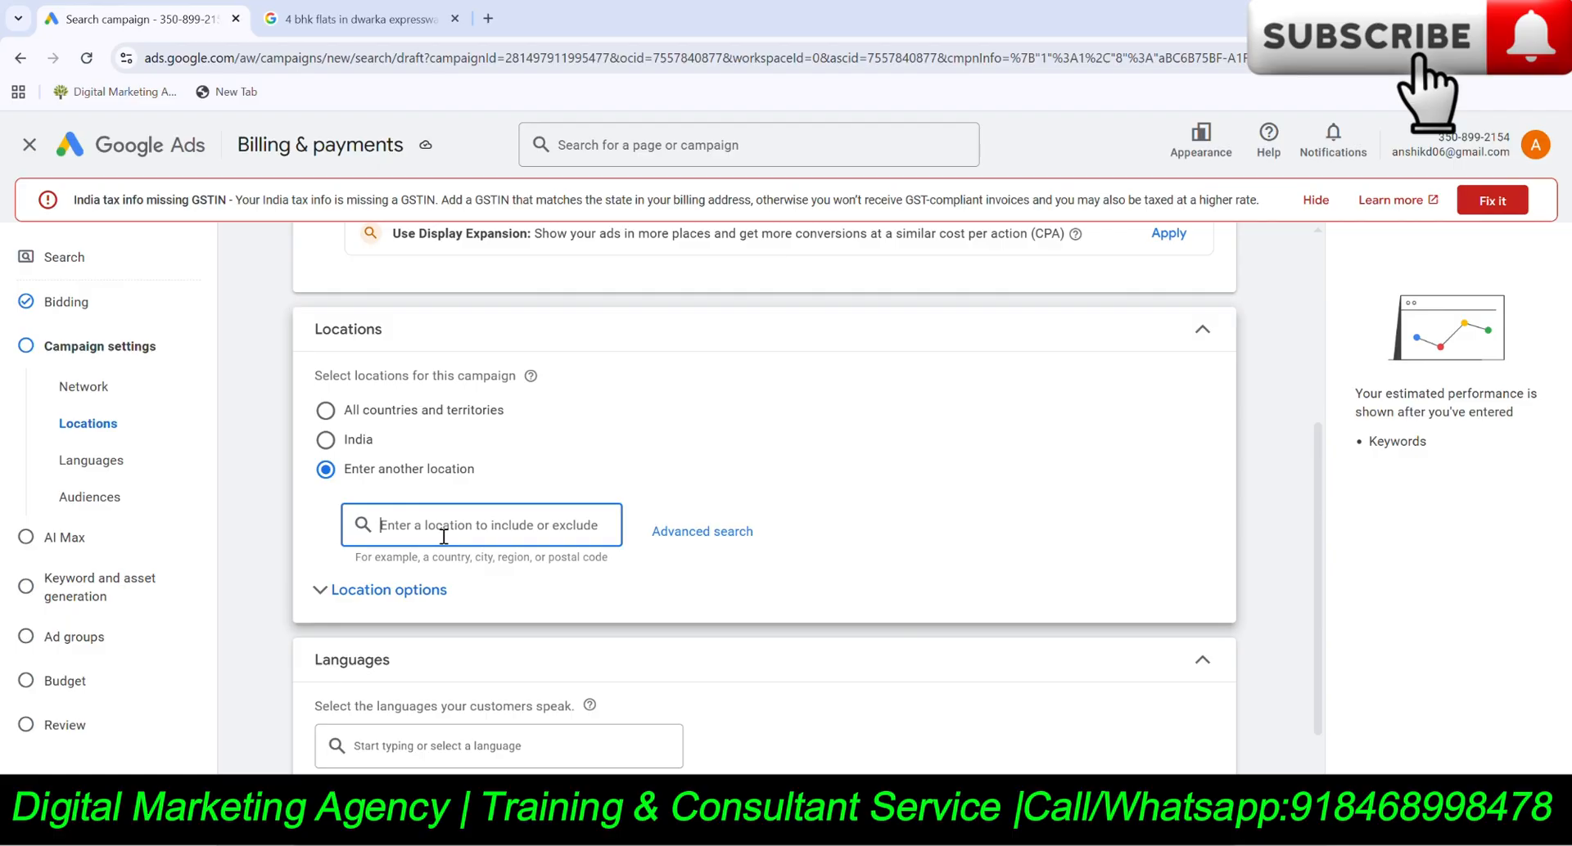
text(gurga)
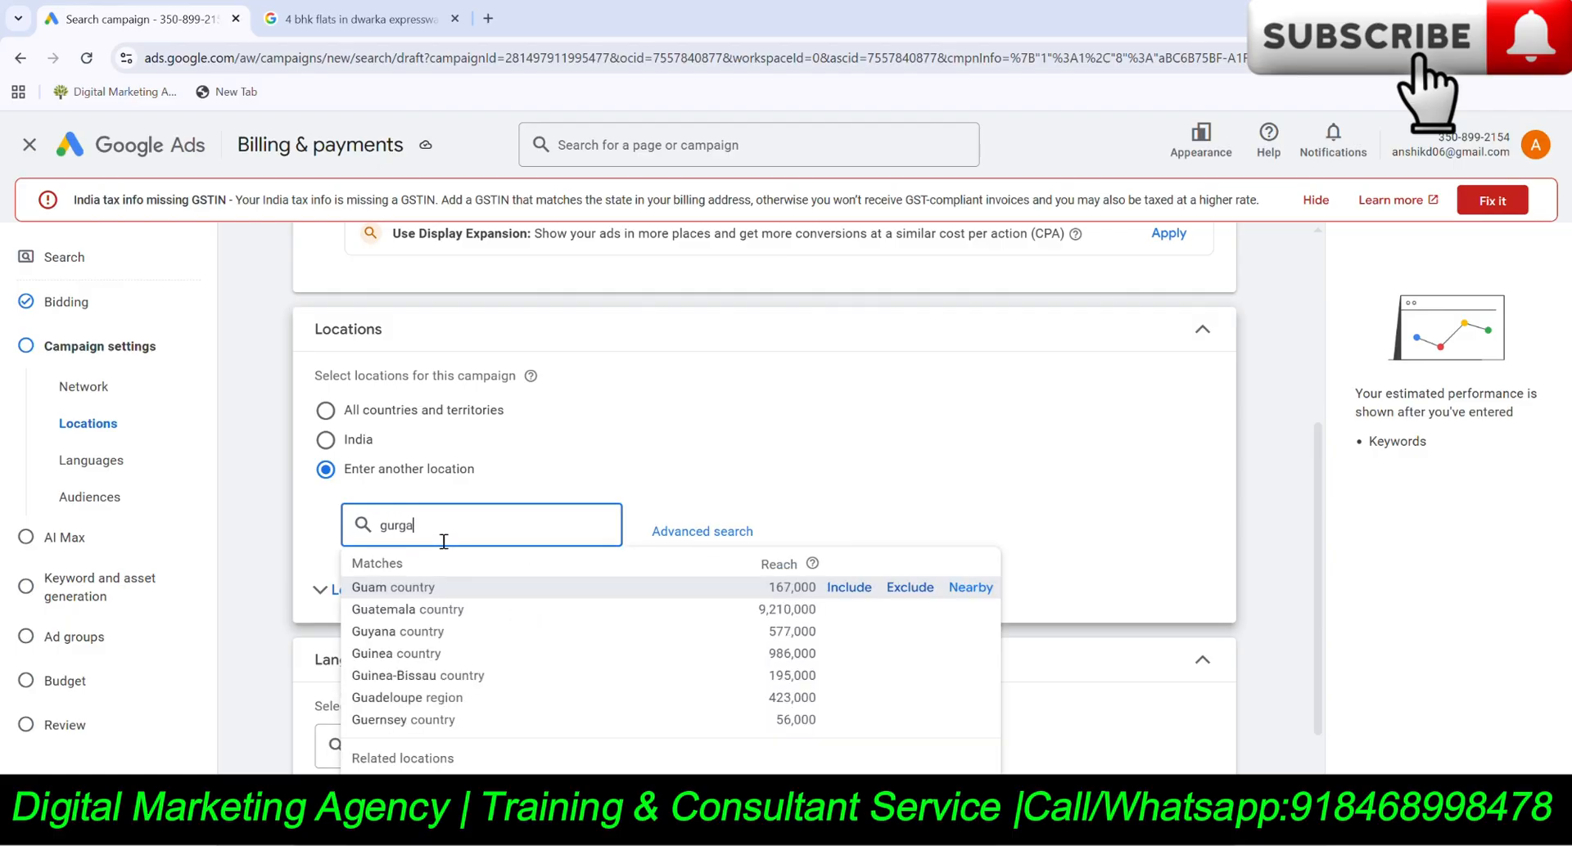
text(on)
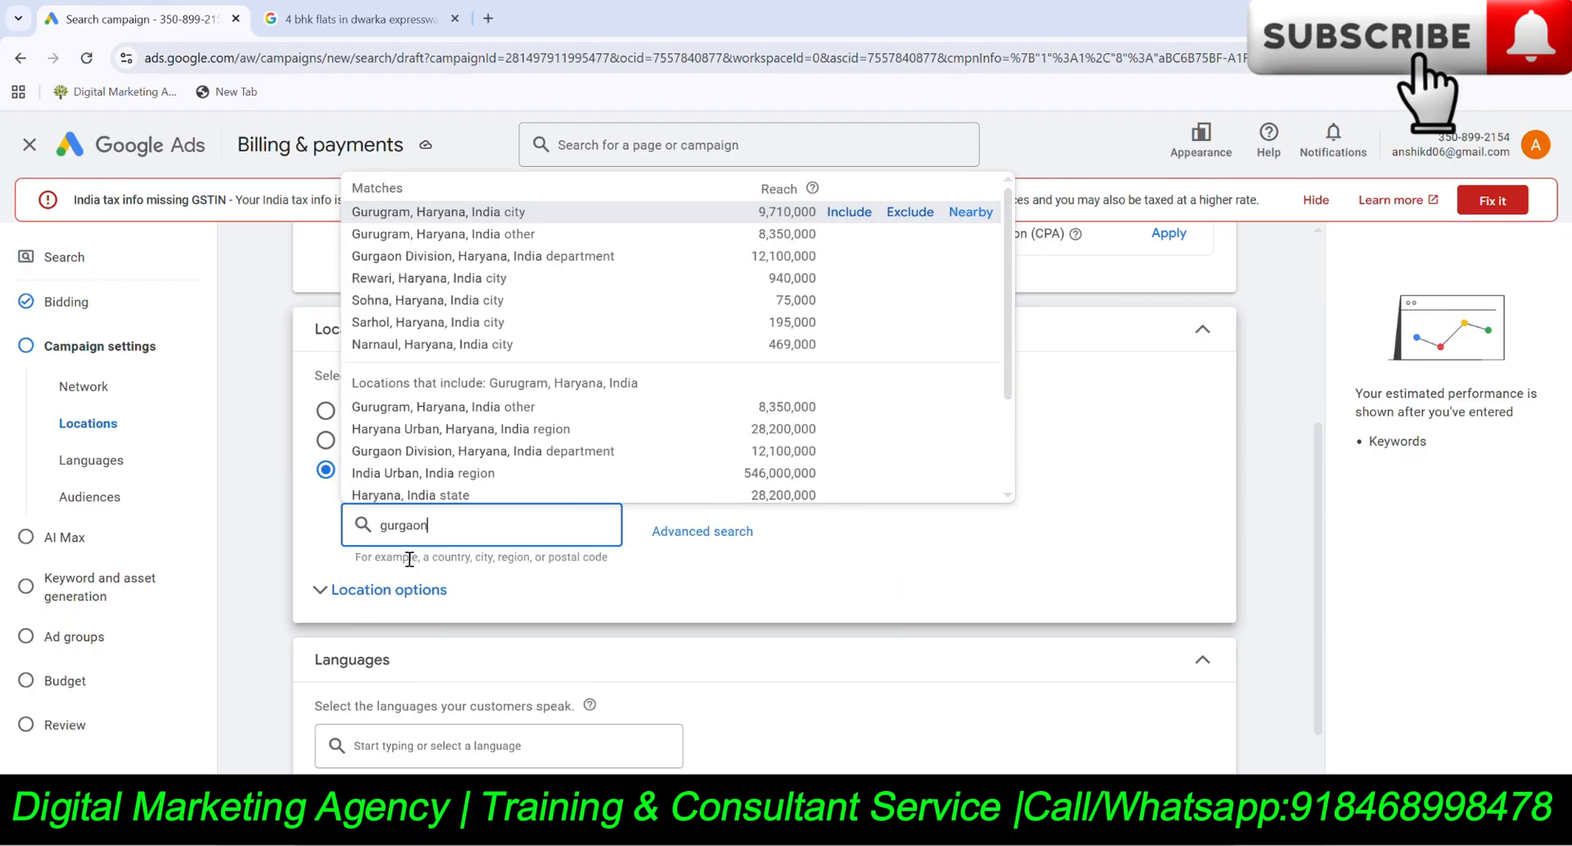
click(849, 212)
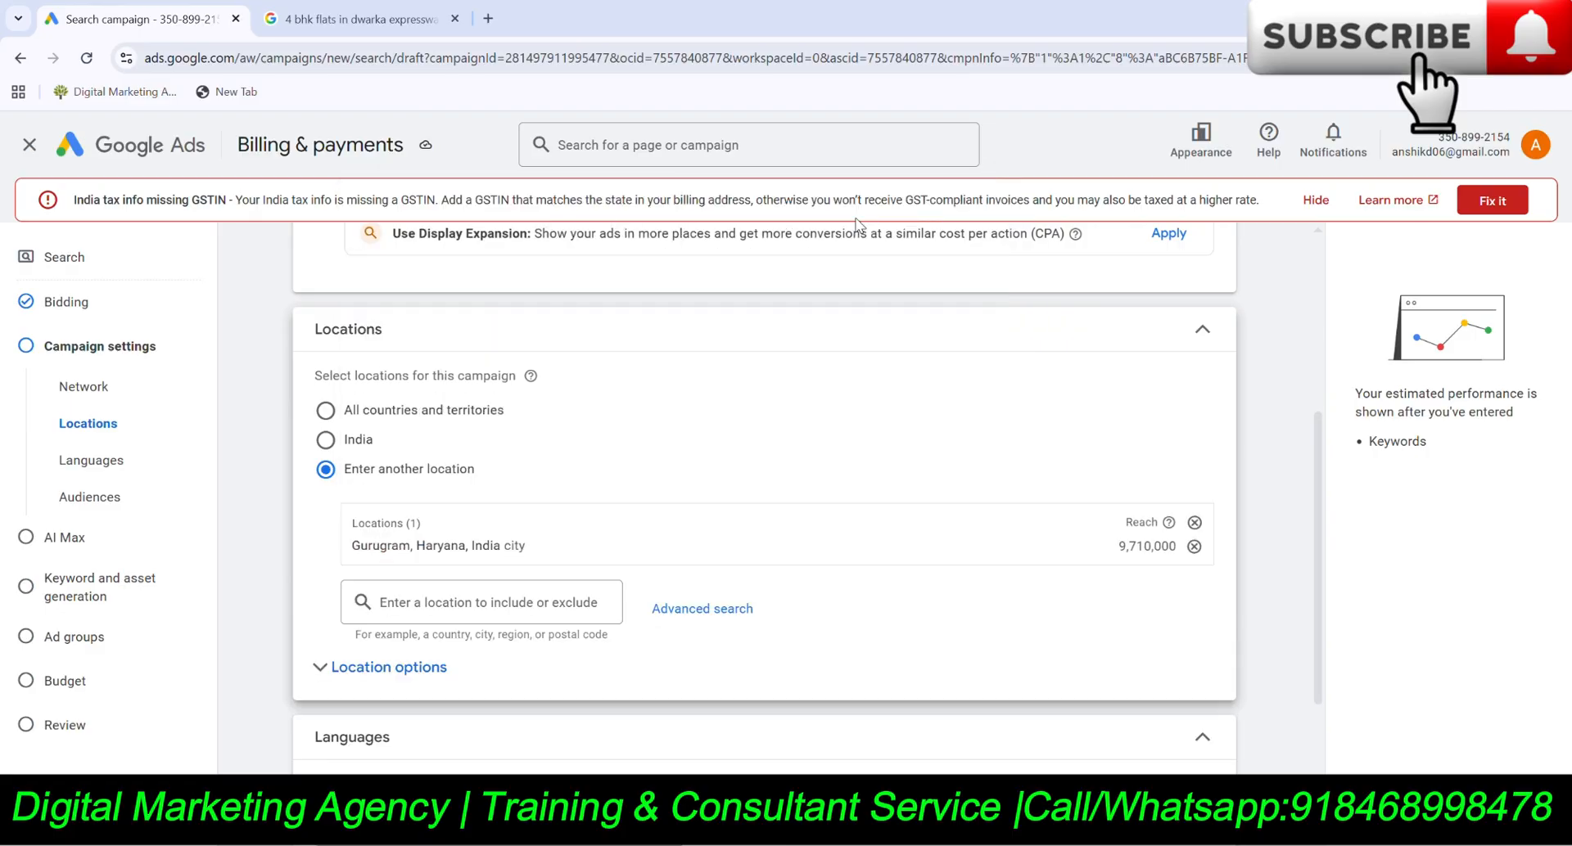
Set the location options to Presence, so only people in or regularly in the included locations are targeted.
scroll(646, 433, down, 3)
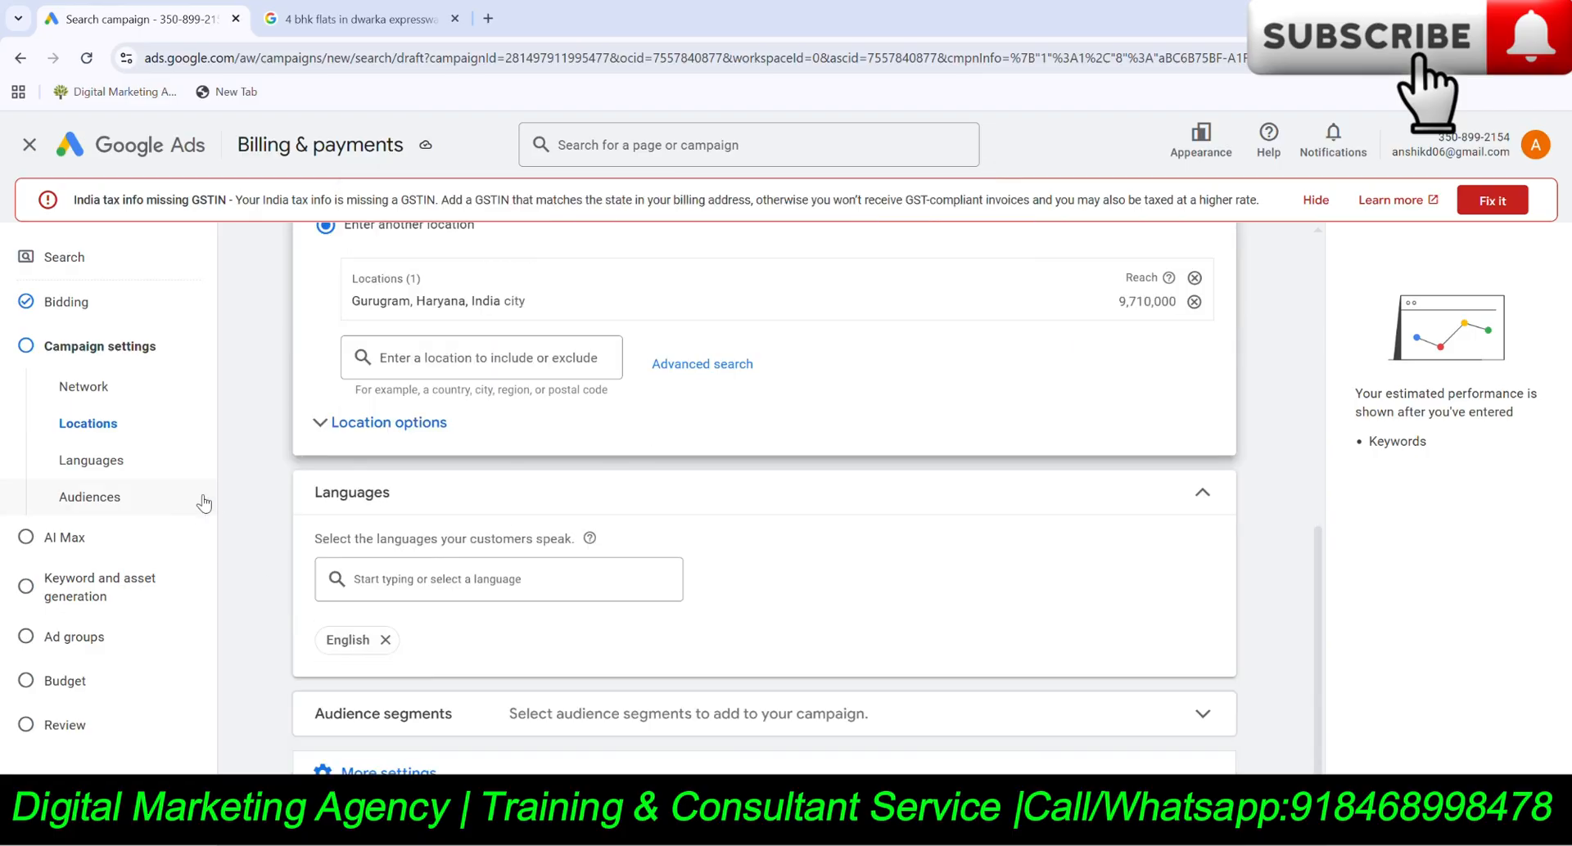
click(377, 432)
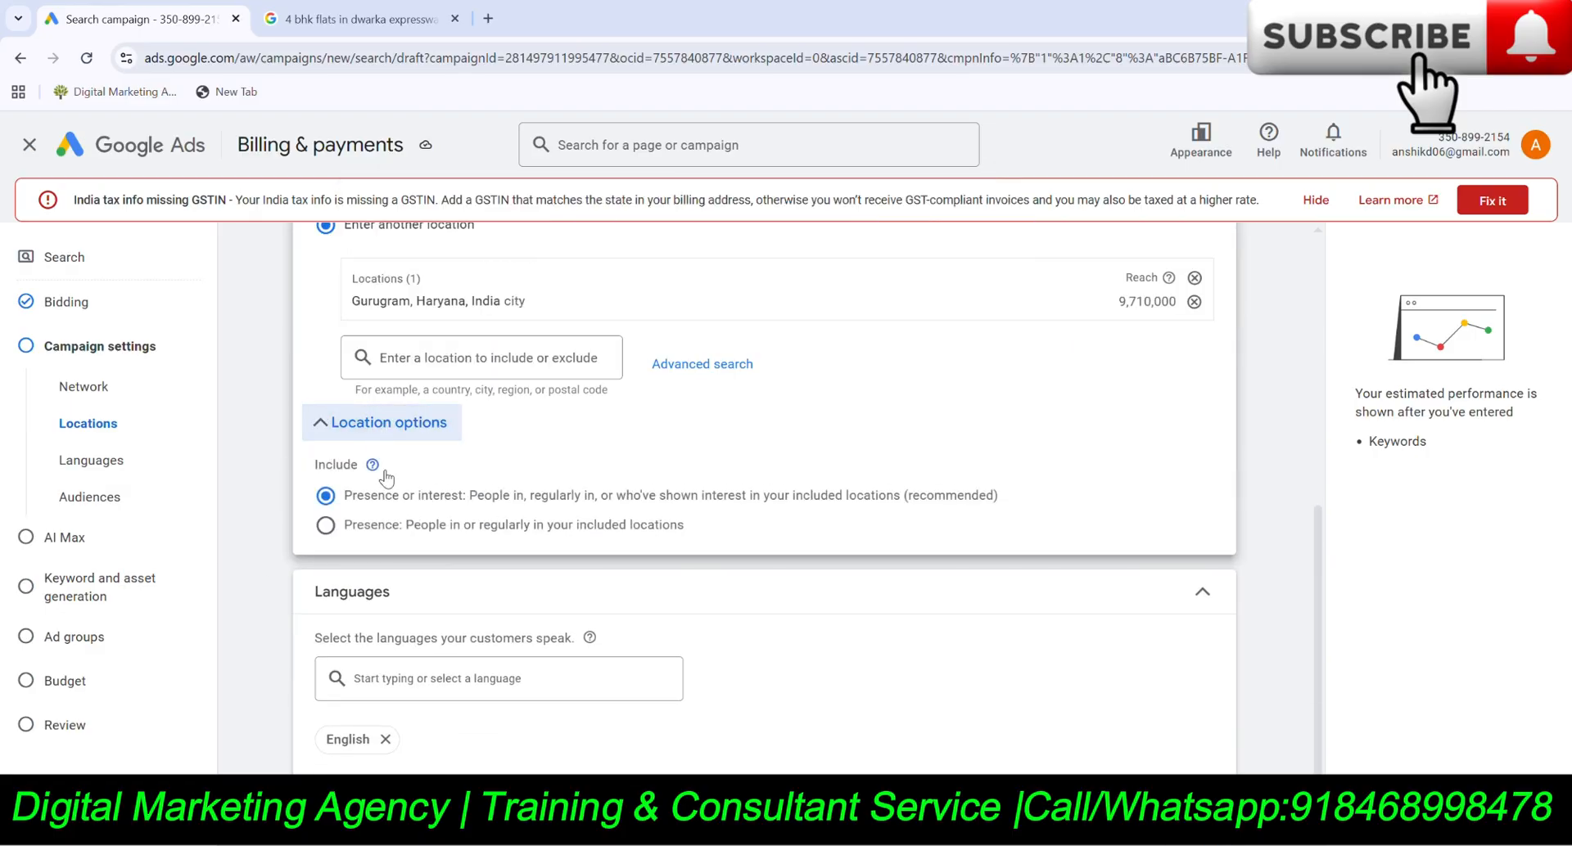
mouse_move(373, 466)
click(325, 528)
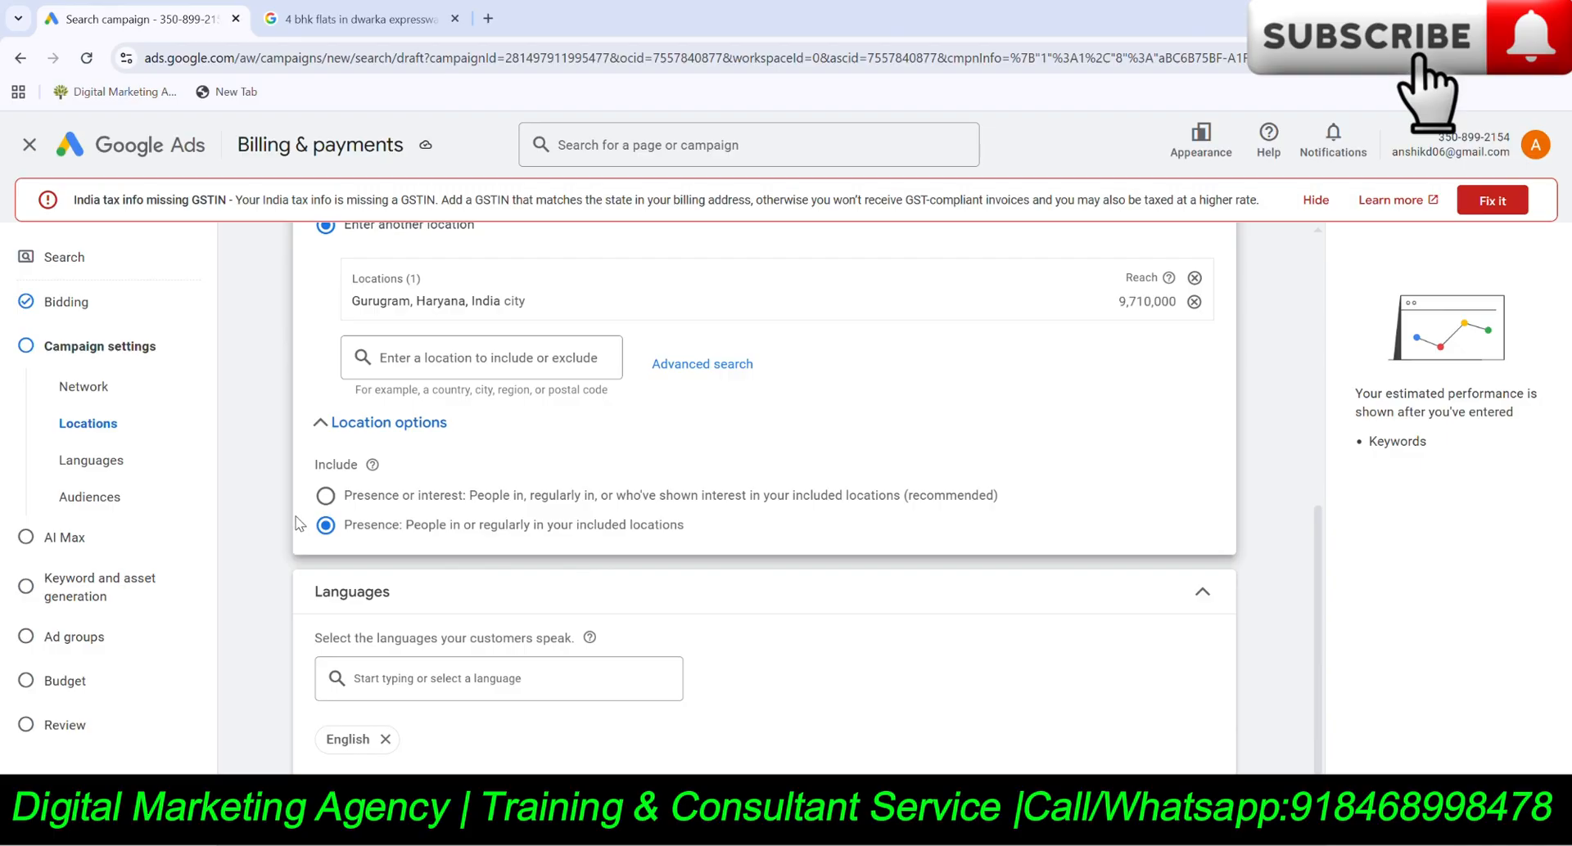
scroll(298, 524, down, 2)
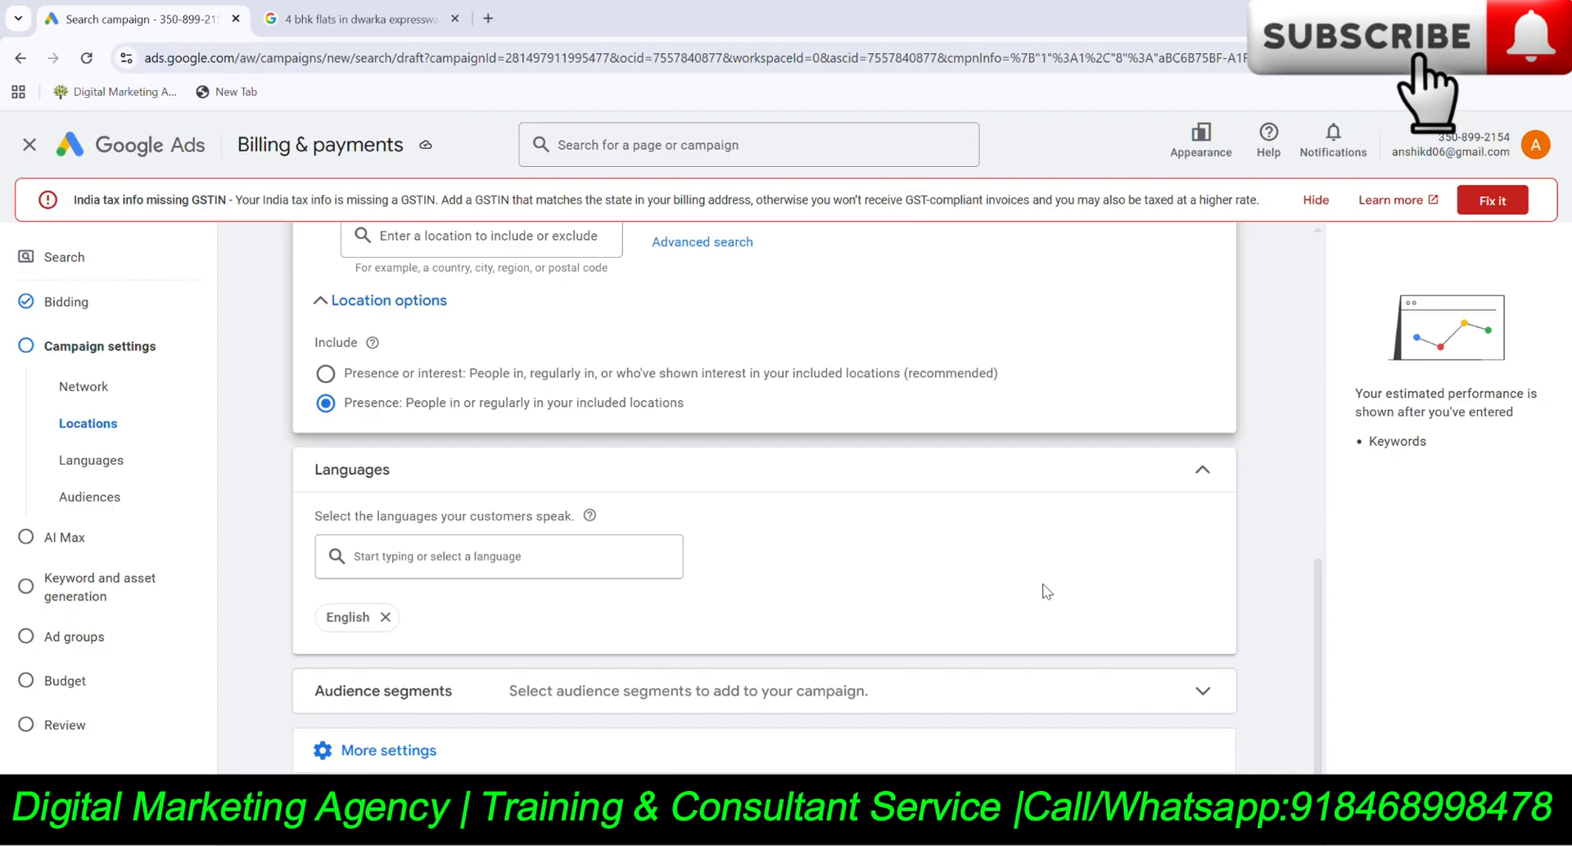
Proceed past the campaign settings, leave AI Max off, and skip keyword and asset generation to reach the ad group's keyword entry.
click(1200, 806)
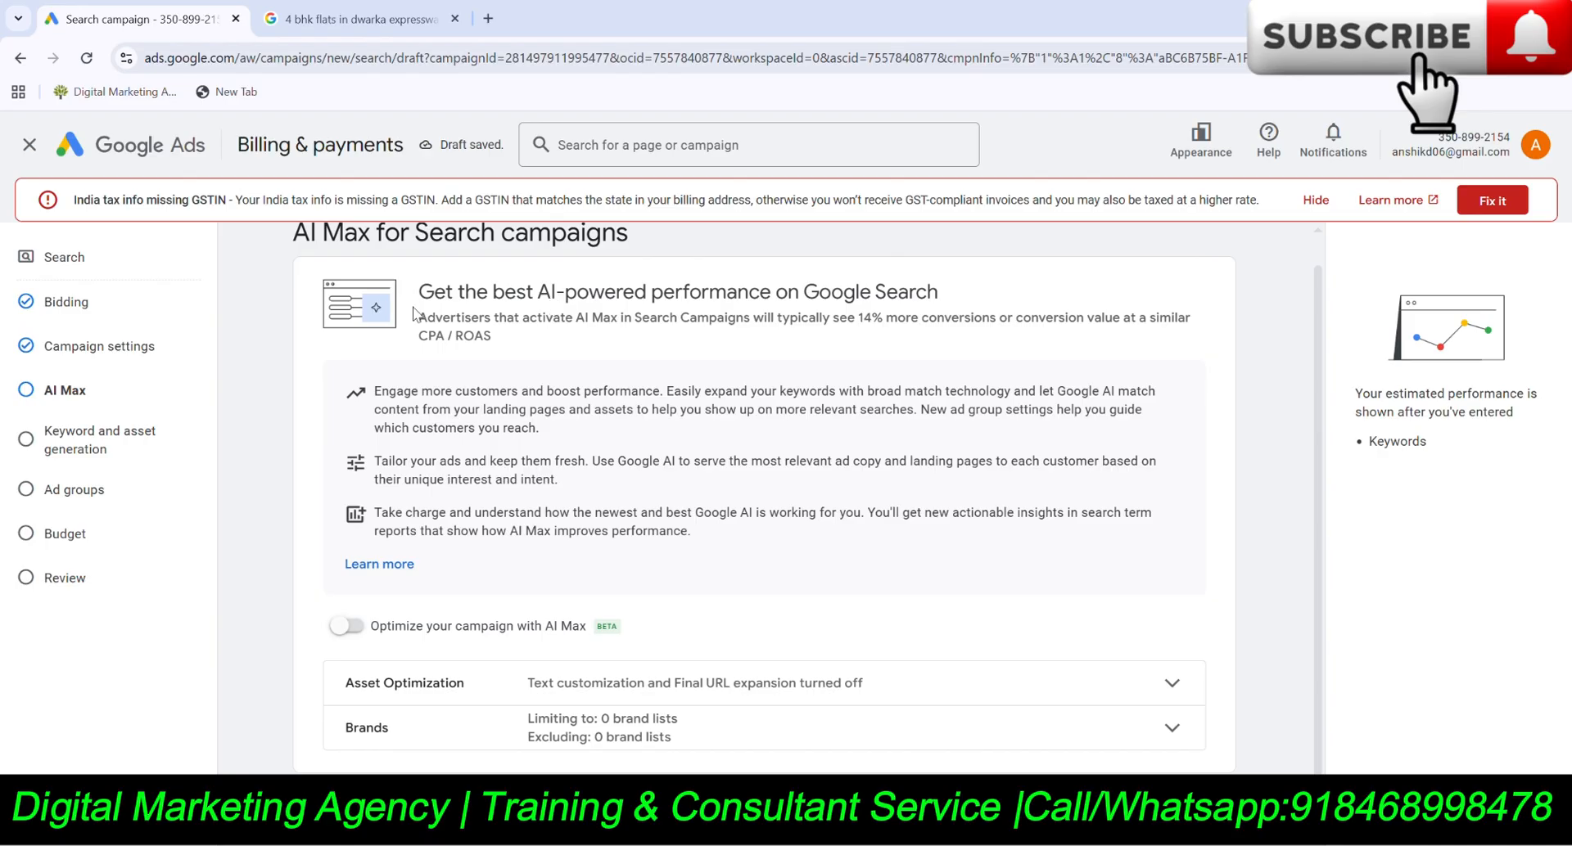
scroll(412, 317, up, 1)
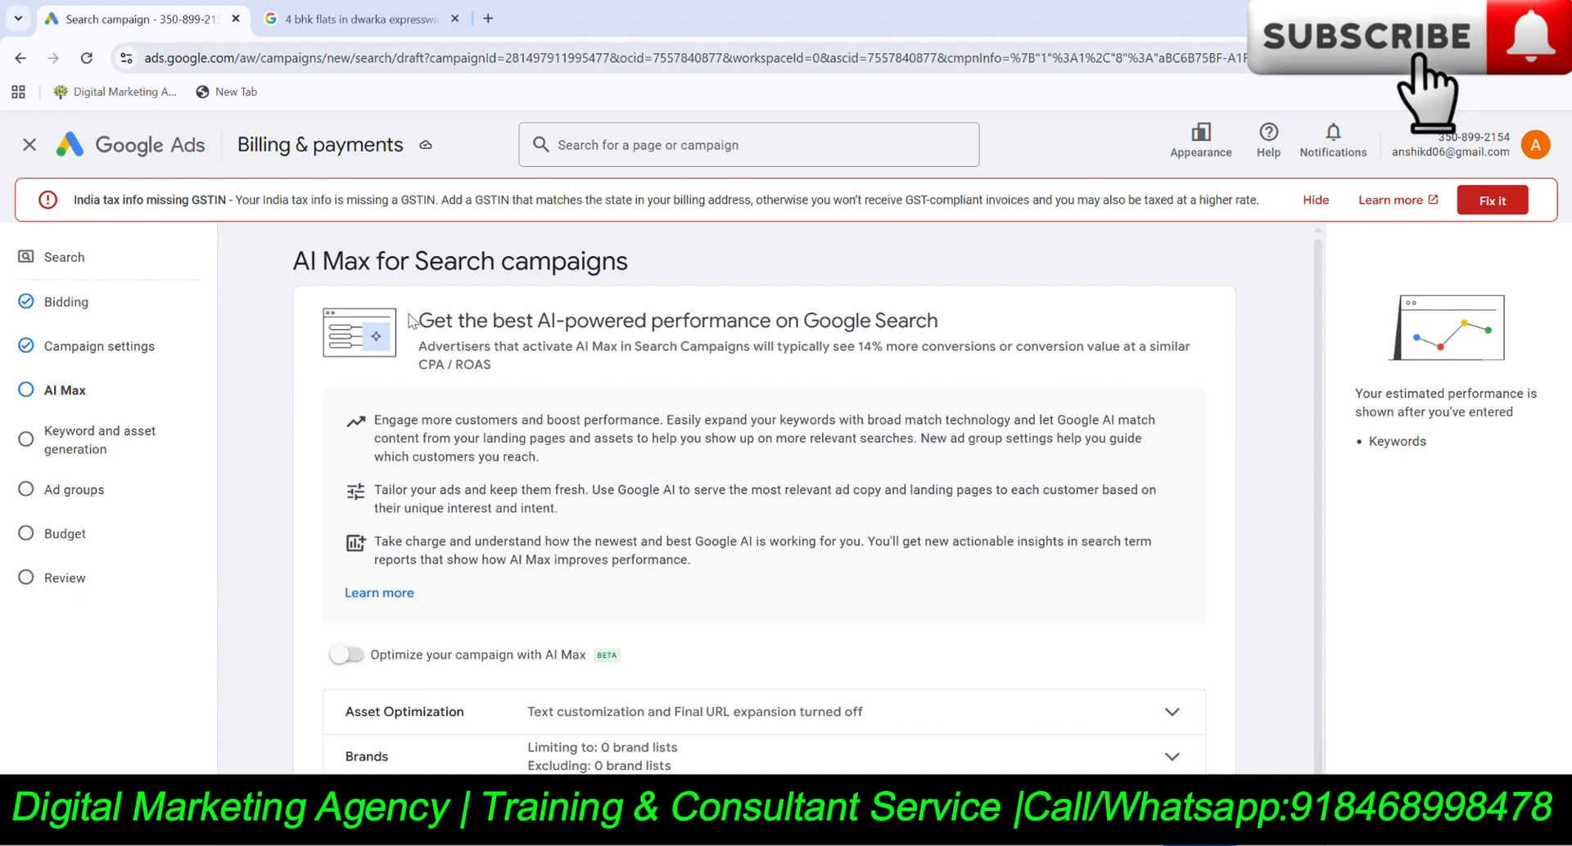
scroll(487, 332, down, 1)
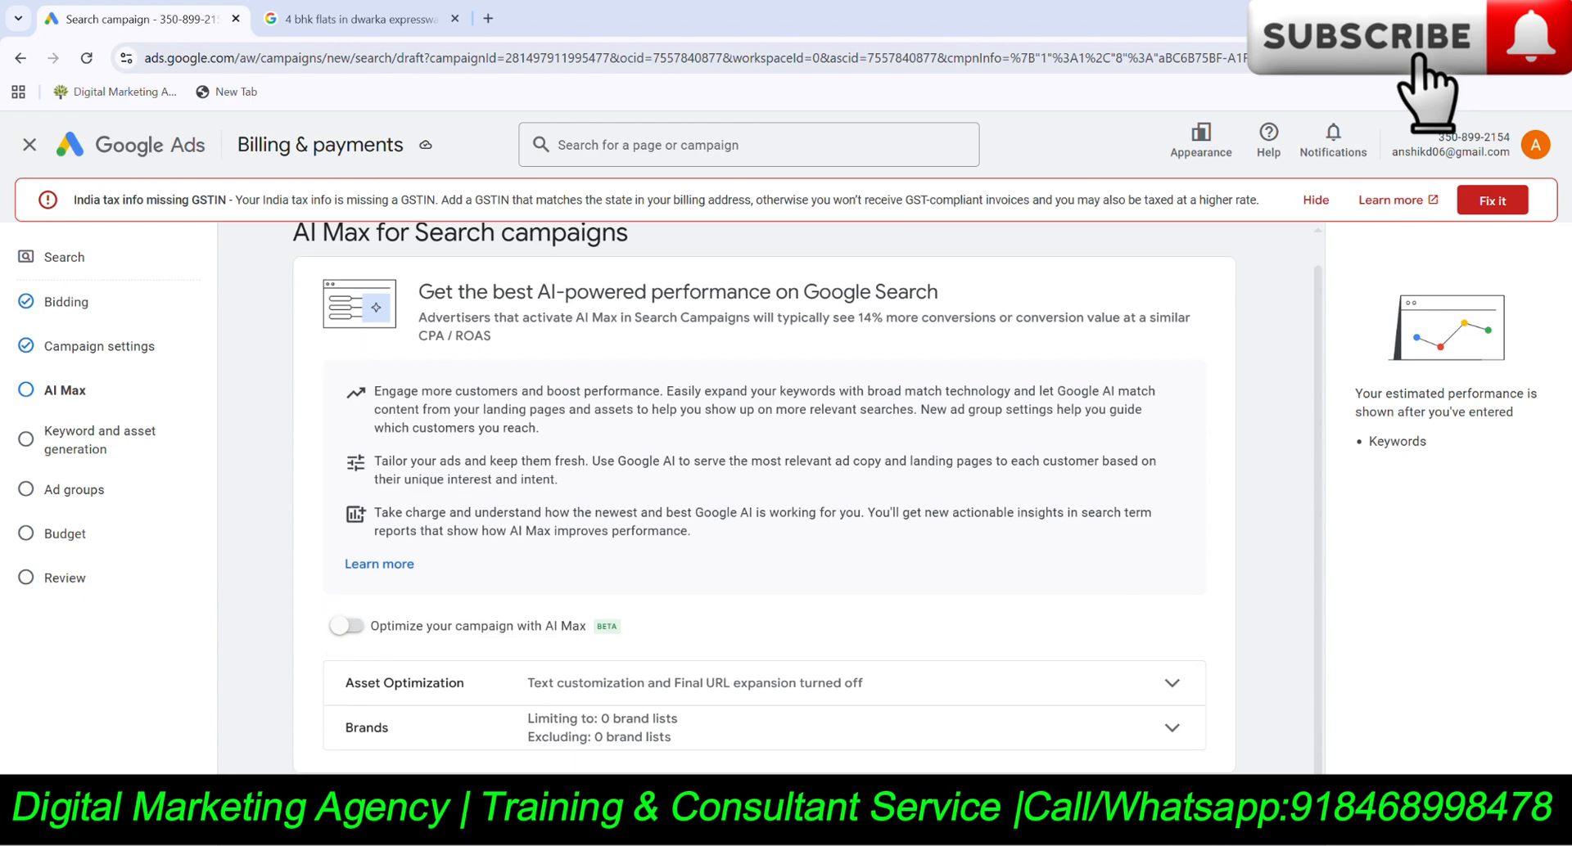
click(1213, 815)
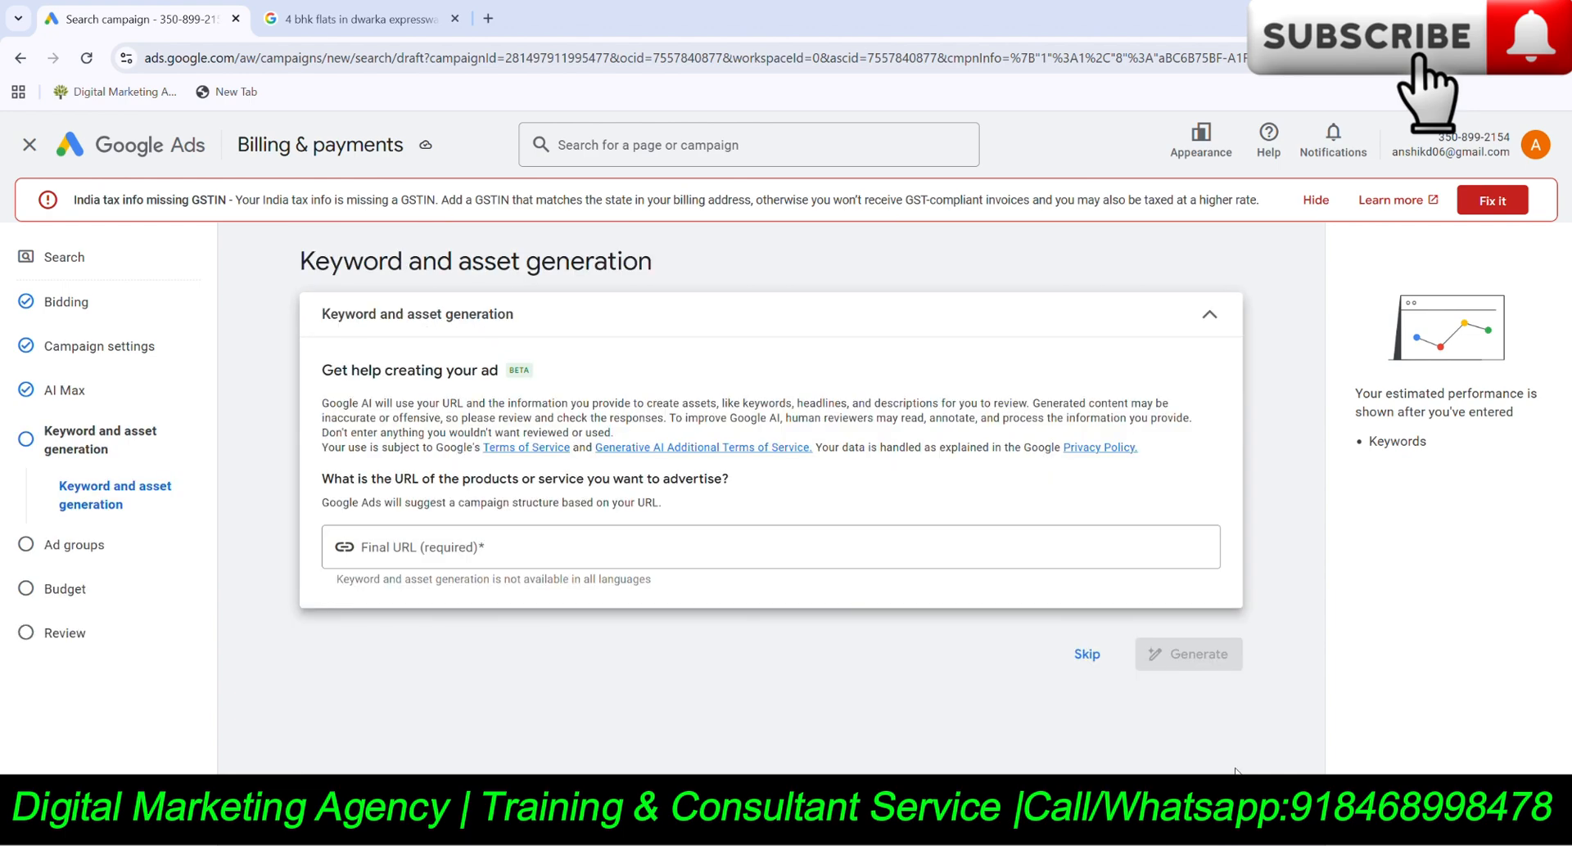
click(1086, 654)
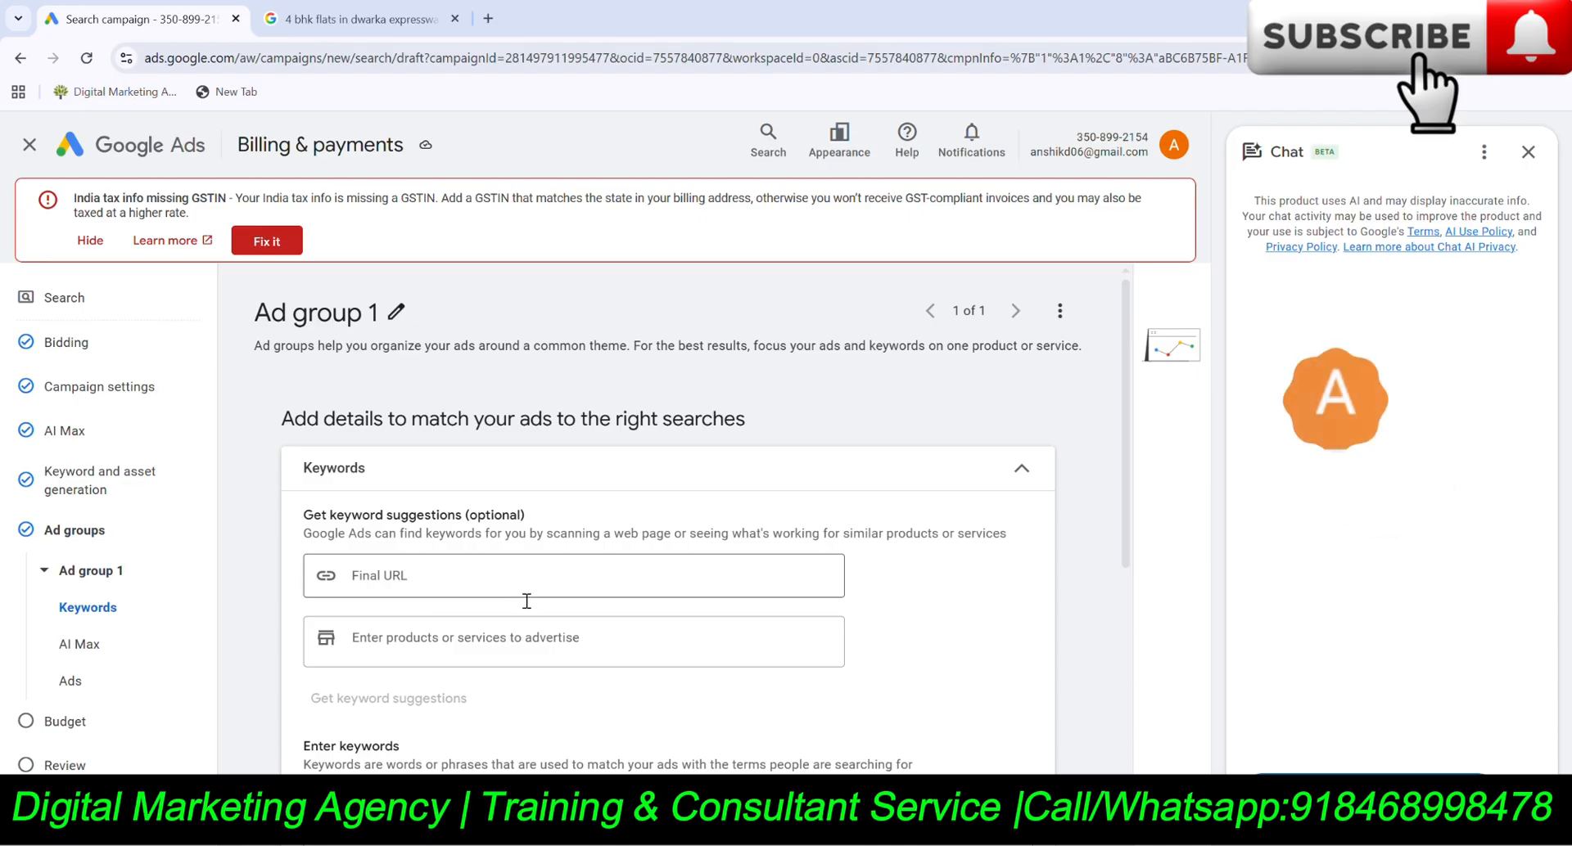
scroll(524, 602, down, 3)
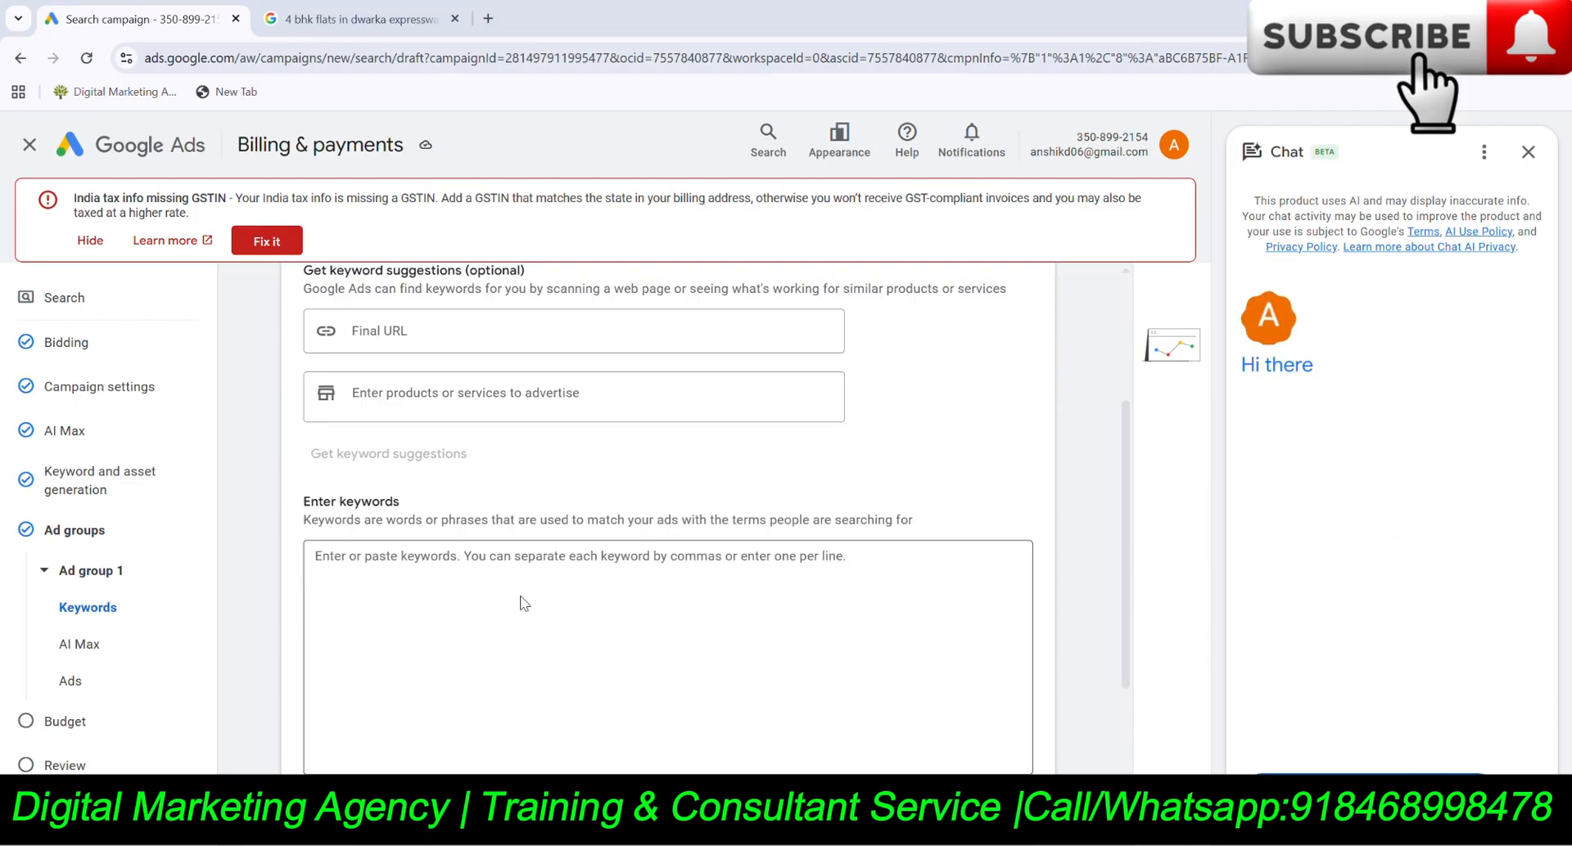
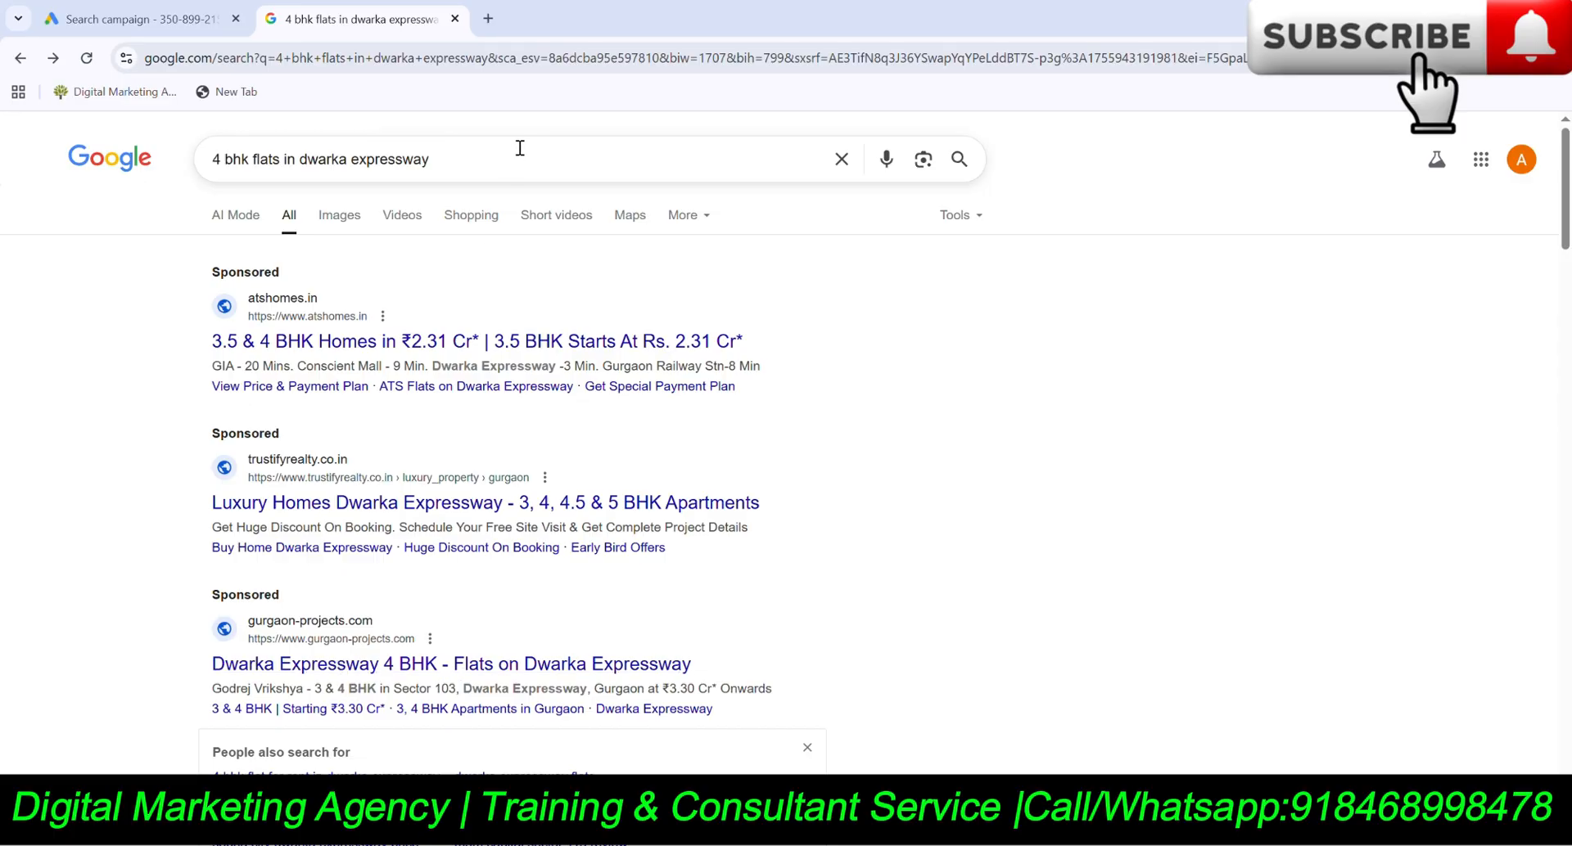
Search Google for "4 bhk flat for rent in dwarka expressway" and examine whether ads appear among the results.
click(519, 149)
click(468, 203)
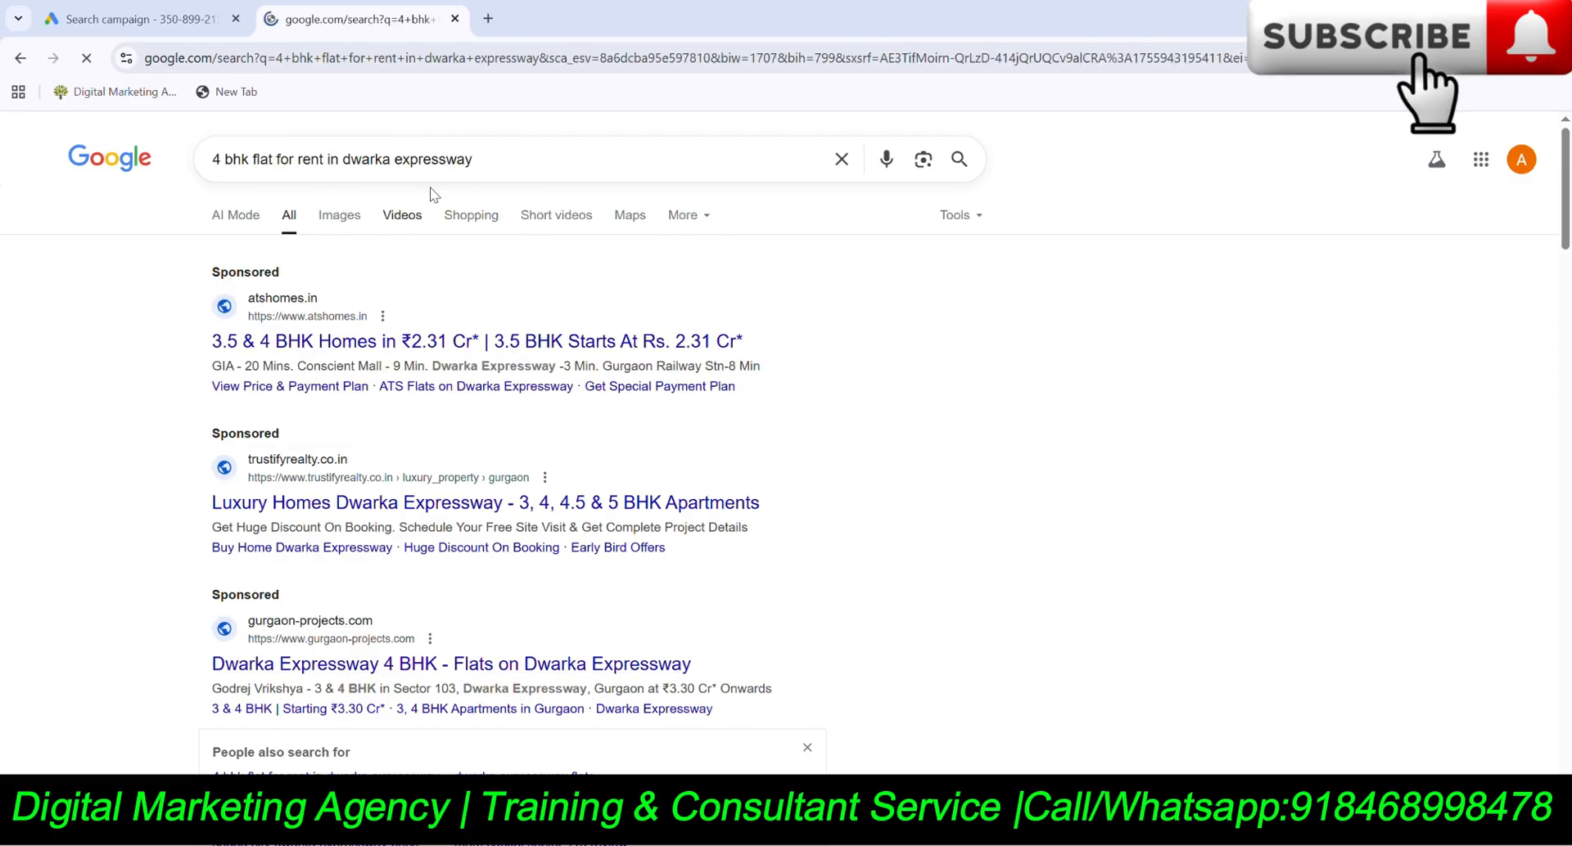
scroll(140, 400, down, 4)
scroll(141, 400, down, 8)
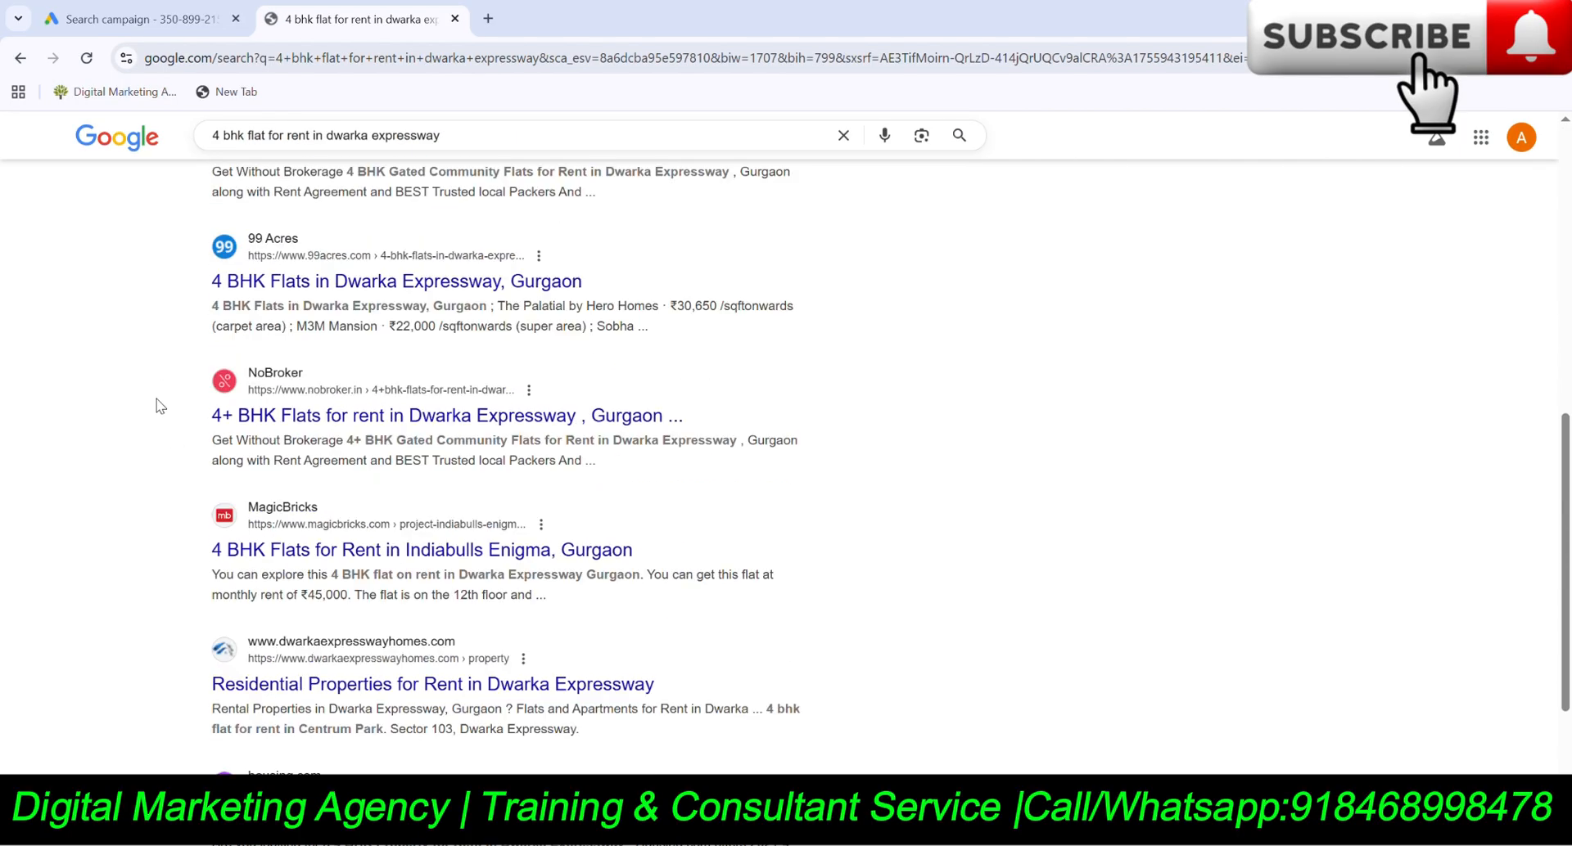
scroll(160, 405, up, 12)
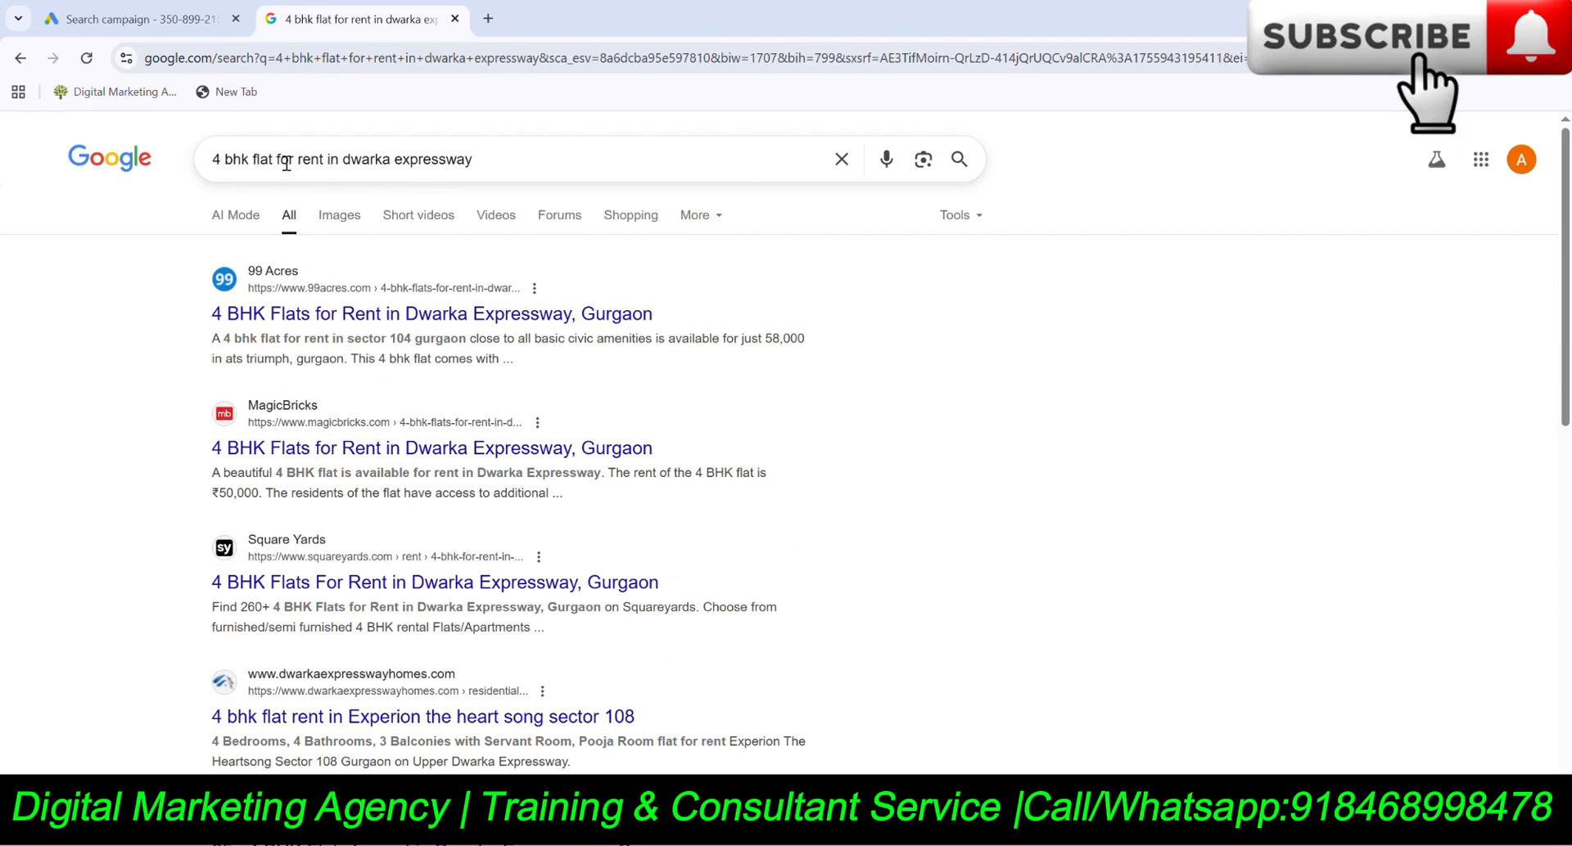
Remove "for rent" from the Google search, run it as "4 bhk flat in dwarka expressway", and copy that query.
drag(277, 163, 332, 165)
key(BackSpace)
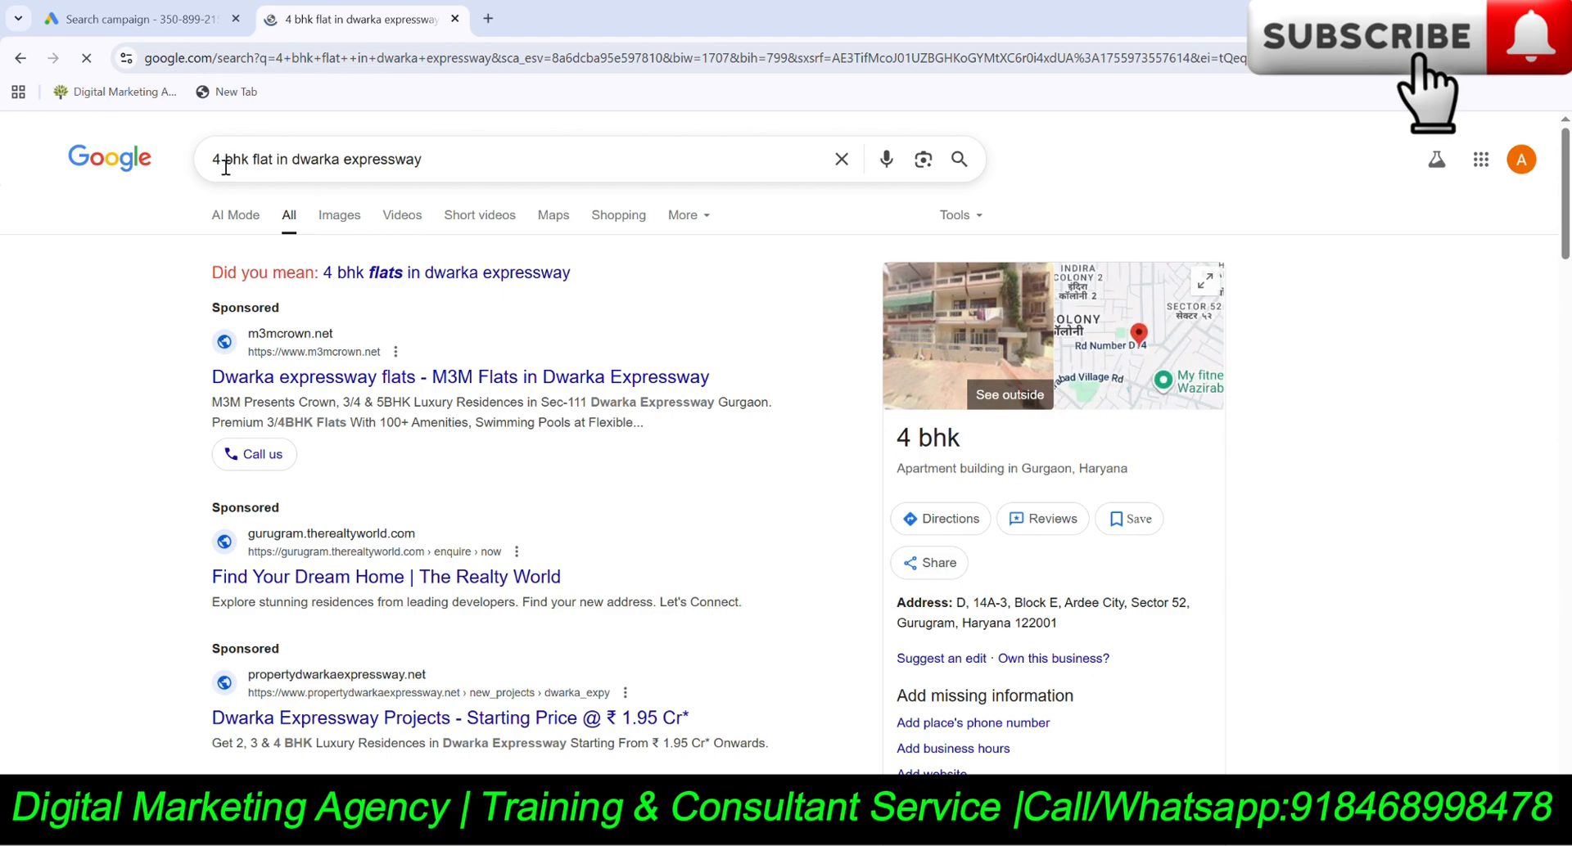
drag(214, 160, 457, 174)
key(ctrl+c)
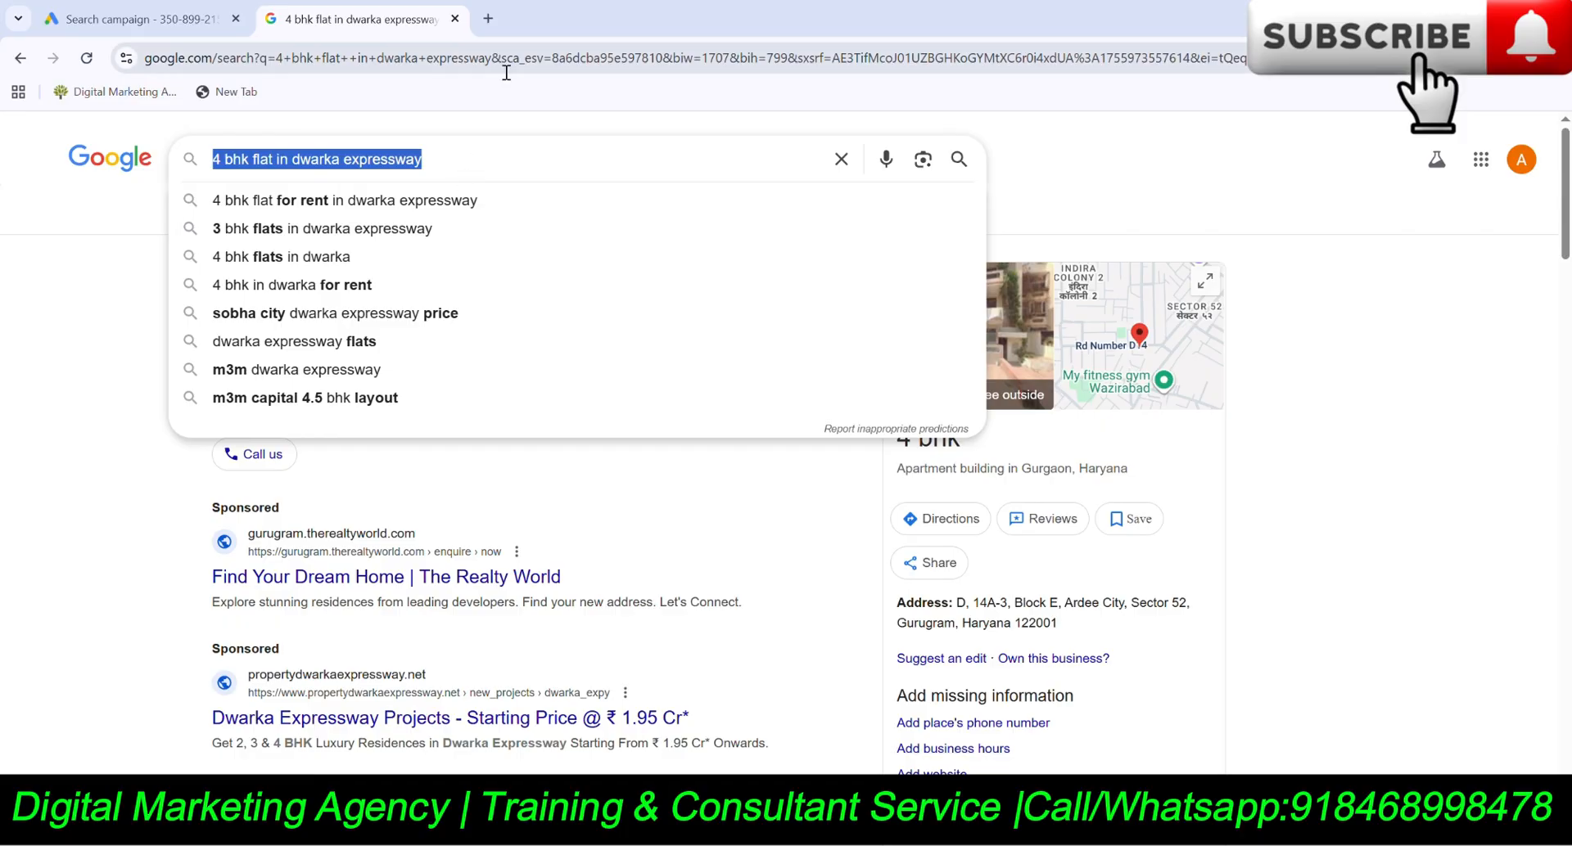
Search for "keyword planner" in a new browser tab and open Google Ads Keyword Planner from the Research Keywords for Campaigns result.
click(488, 18)
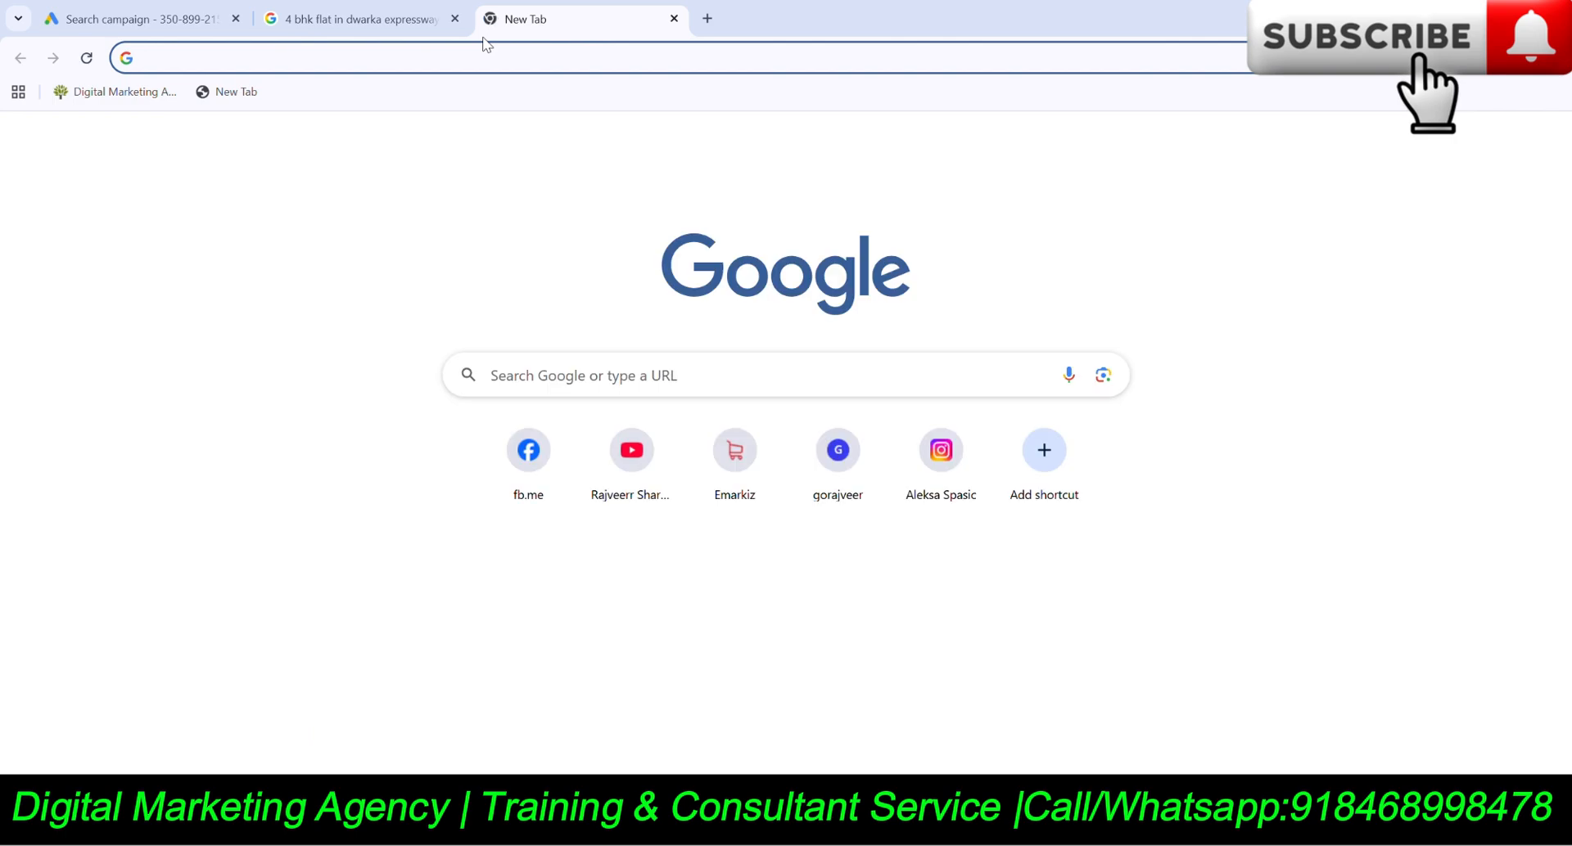
text(keyword)
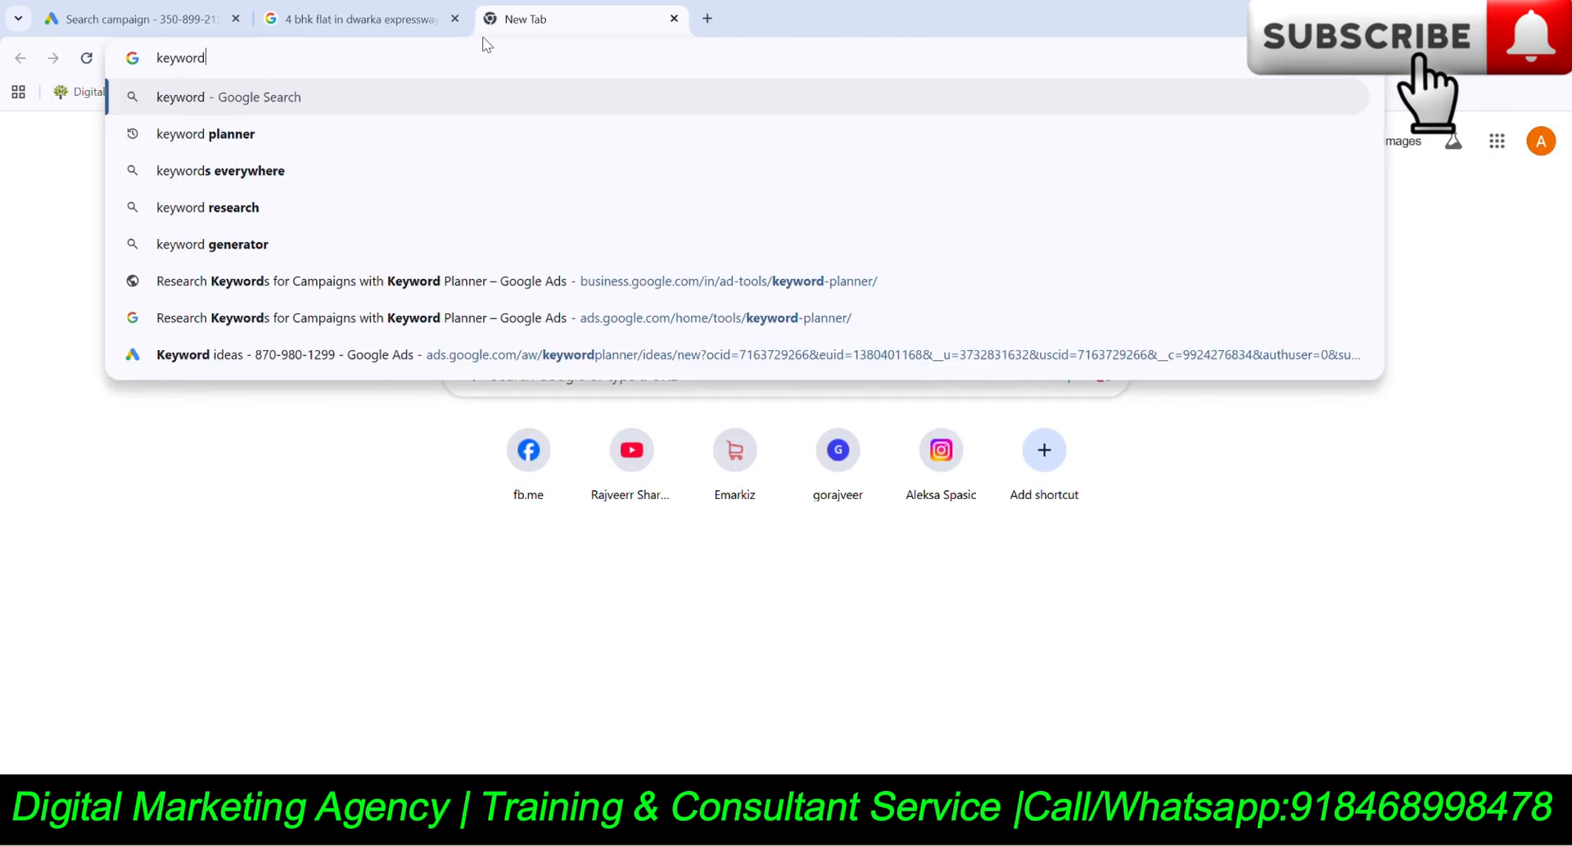
text( planner)
key(Return)
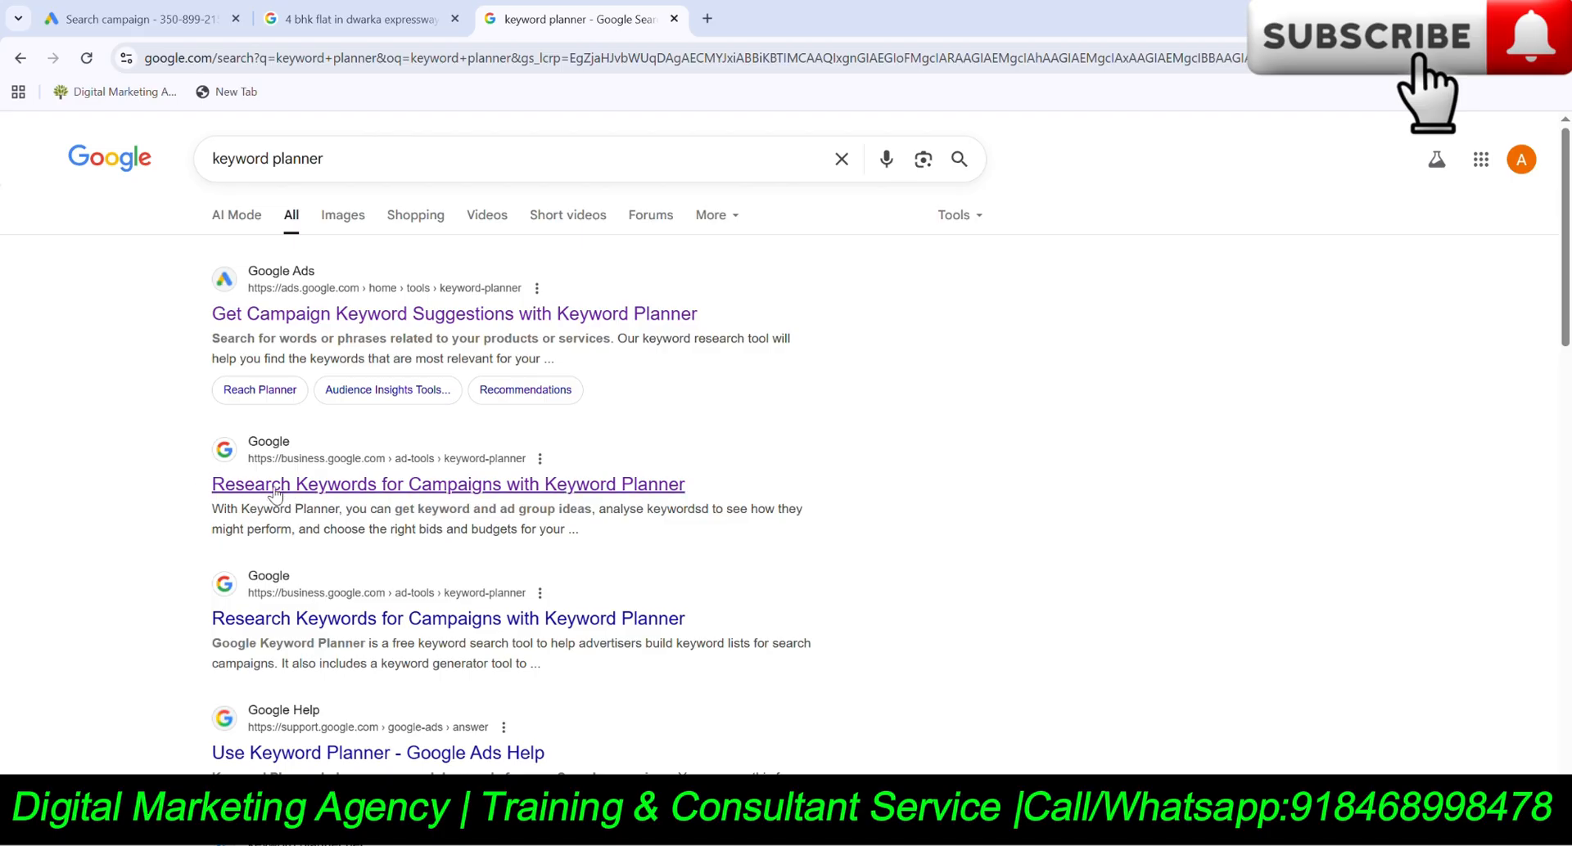
click(358, 494)
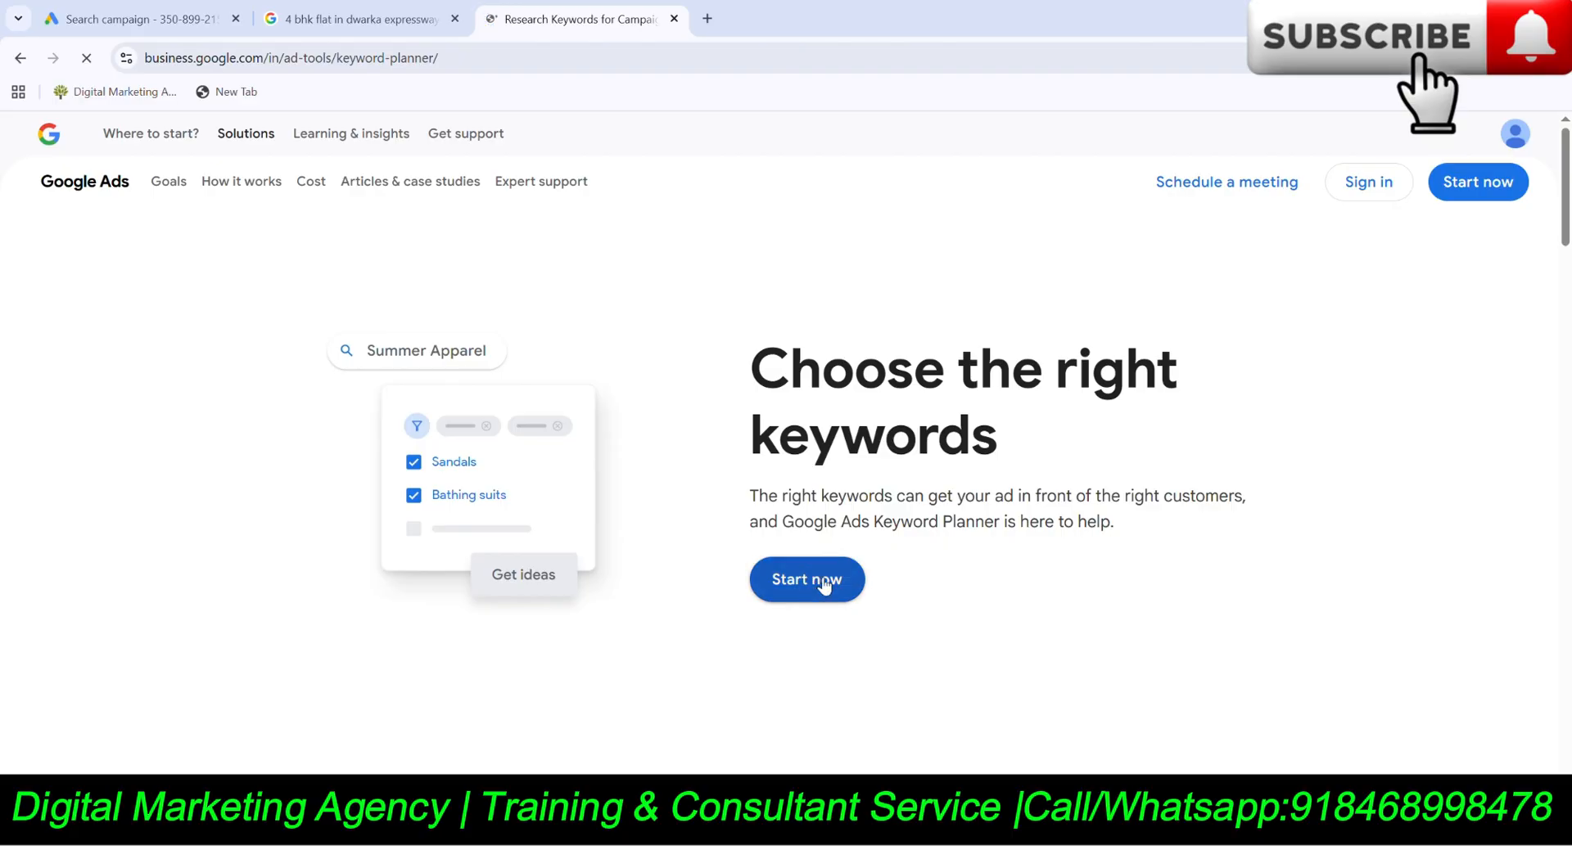
click(791, 570)
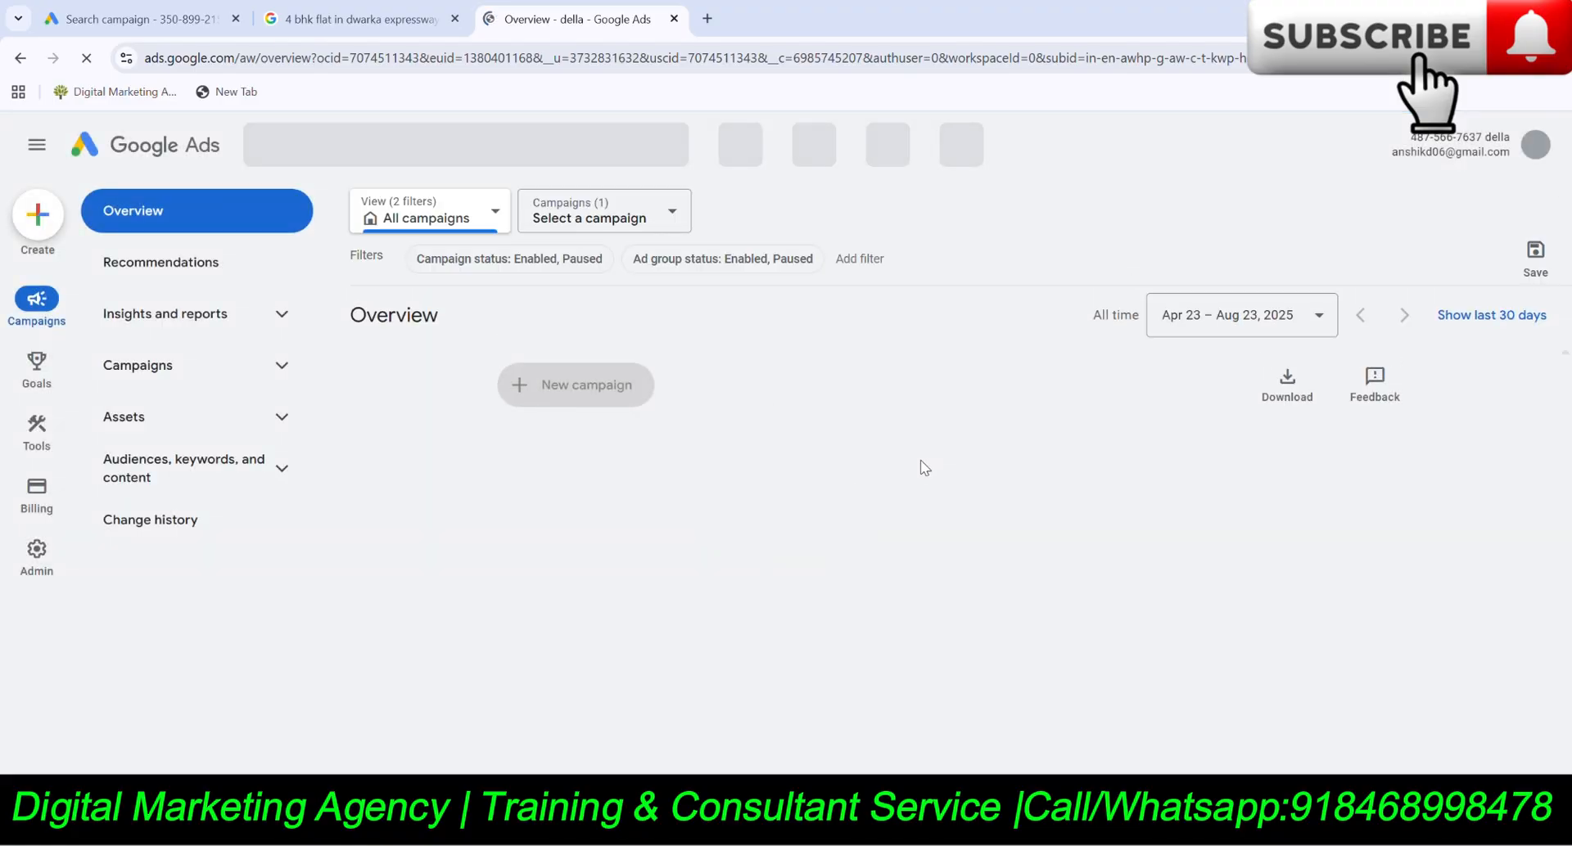
click(46, 451)
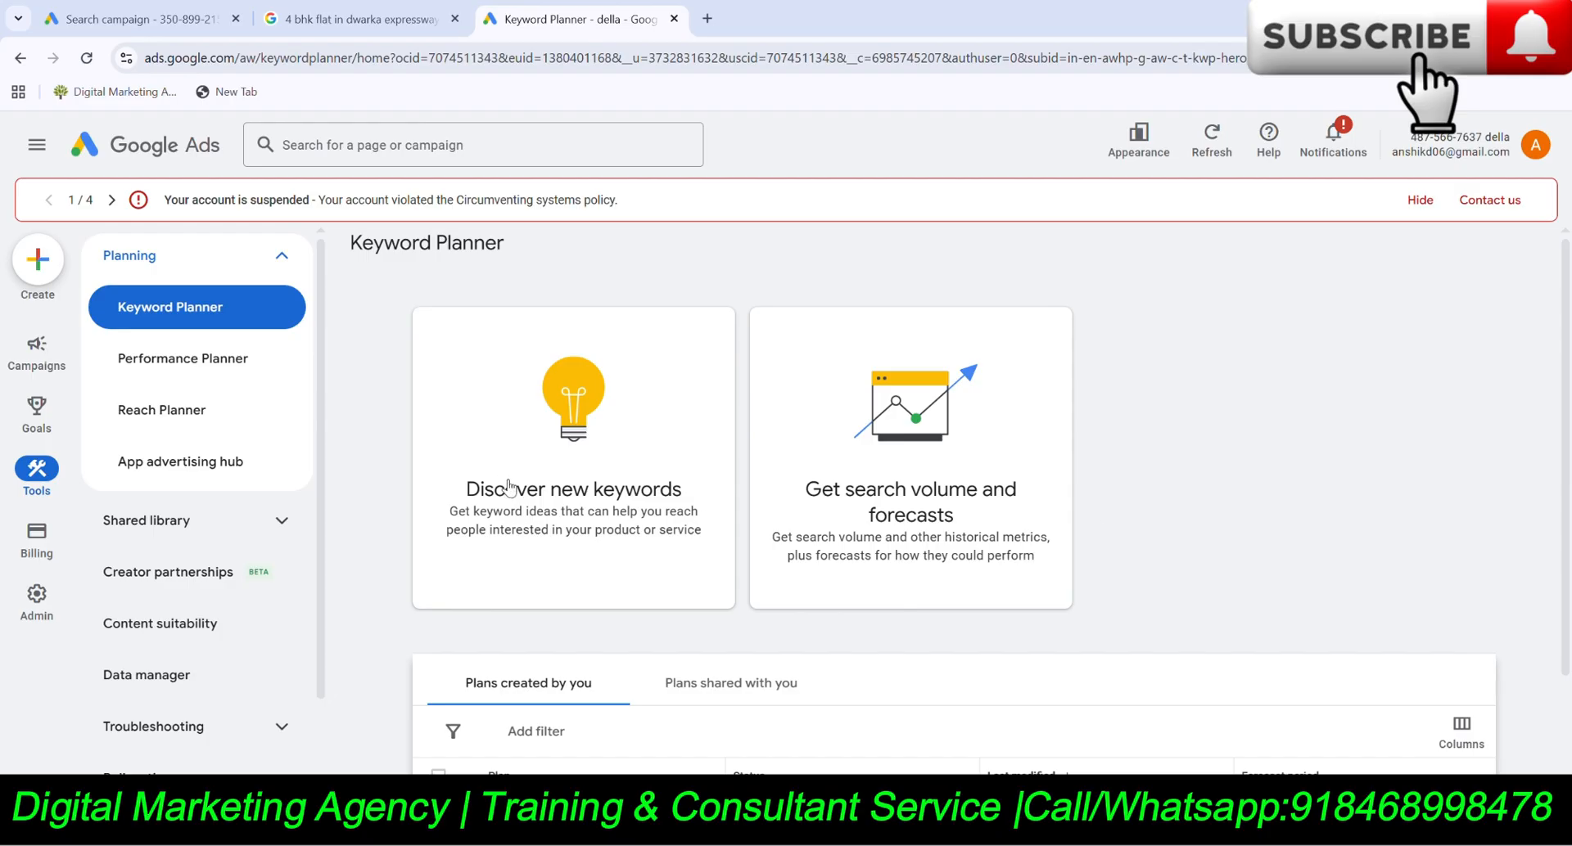
Discover new keywords in Keyword Planner using the copied phrase "4 bhk flat in dwarka expressway".
click(642, 501)
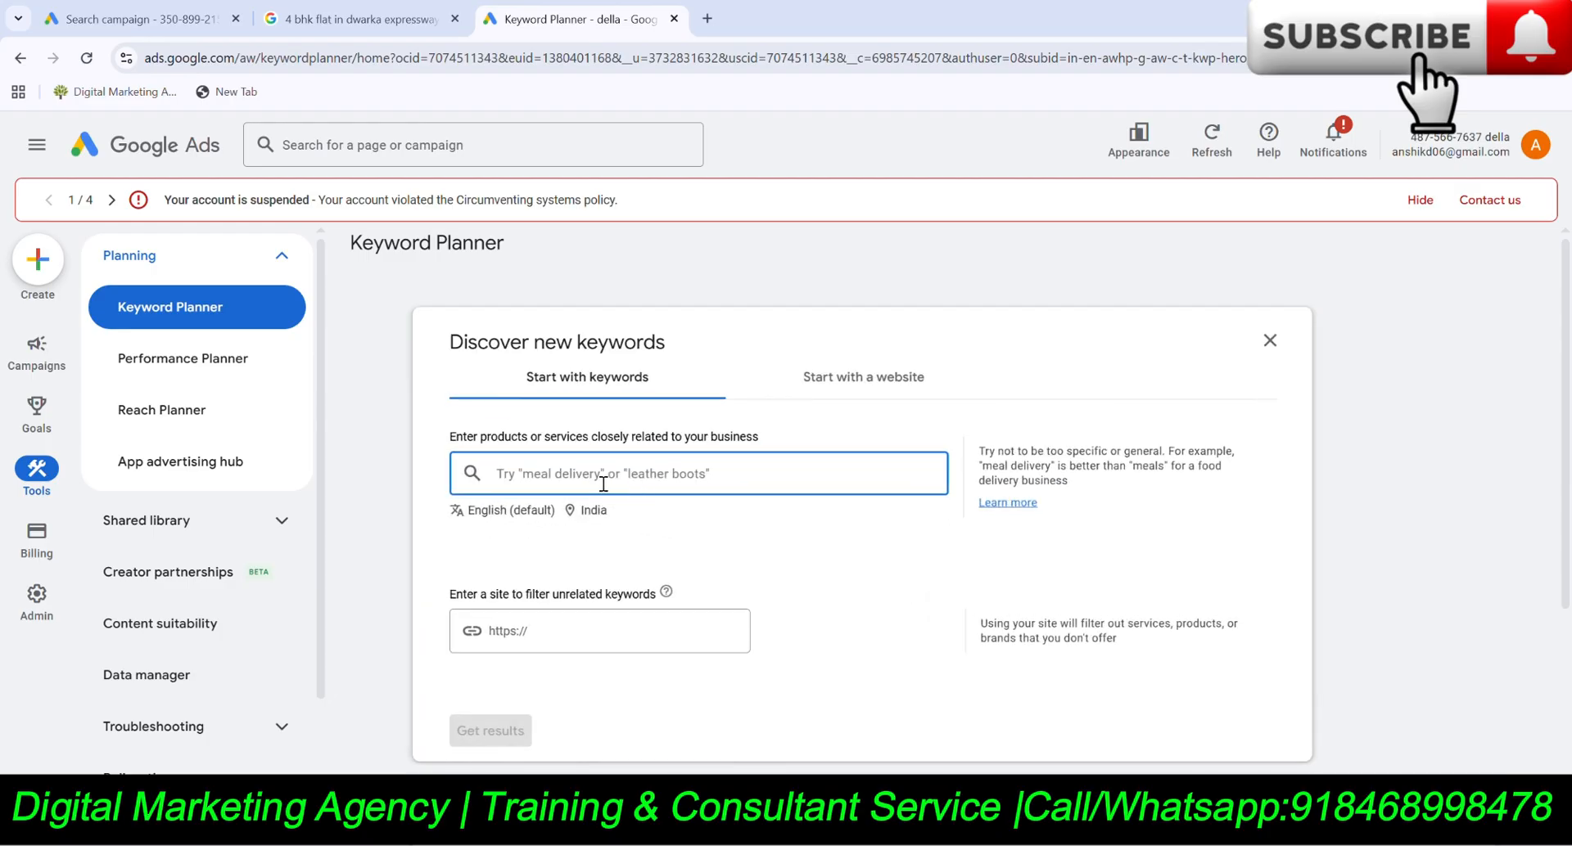
key(ctrl+v)
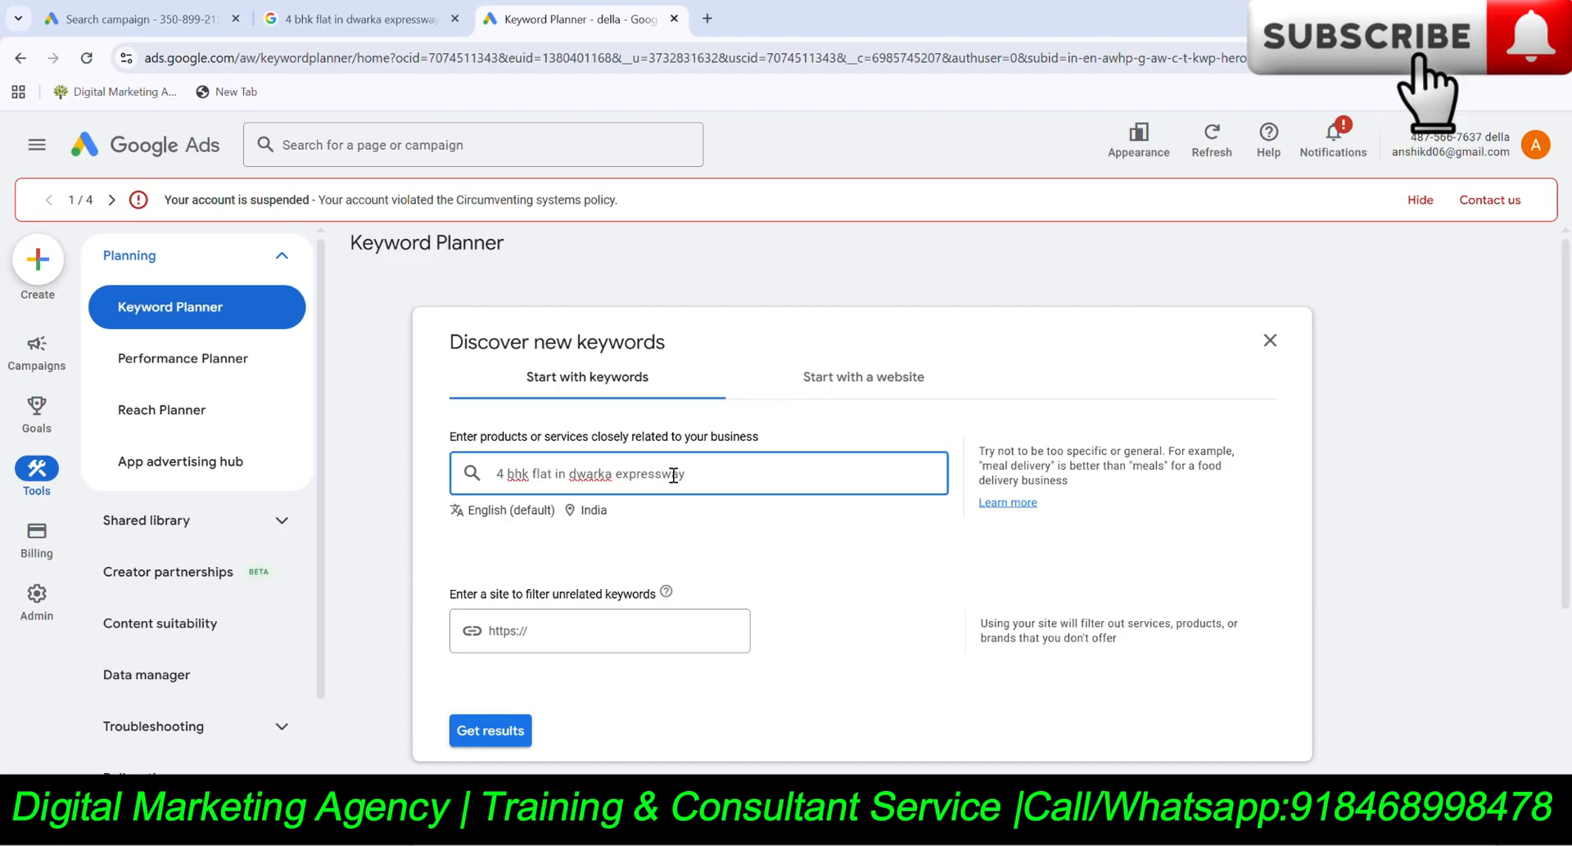
key(Return)
click(493, 730)
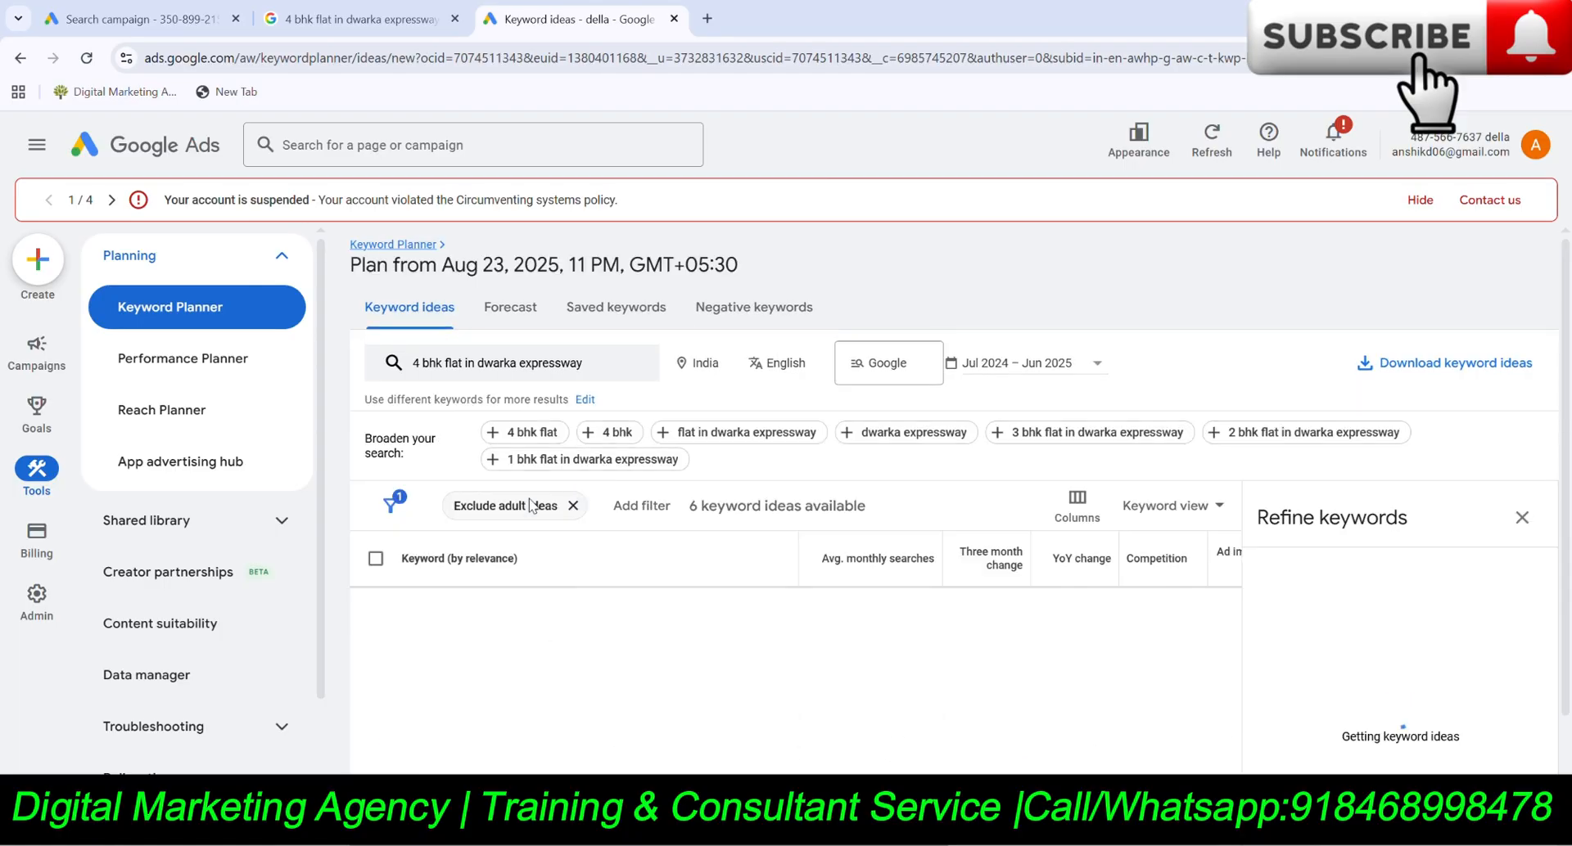
Close the Refine keywords pane, review the keyword ideas, and broaden the search with "flat in dwarka expressway".
click(1521, 517)
scroll(582, 530, down, 1)
scroll(582, 531, up, 1)
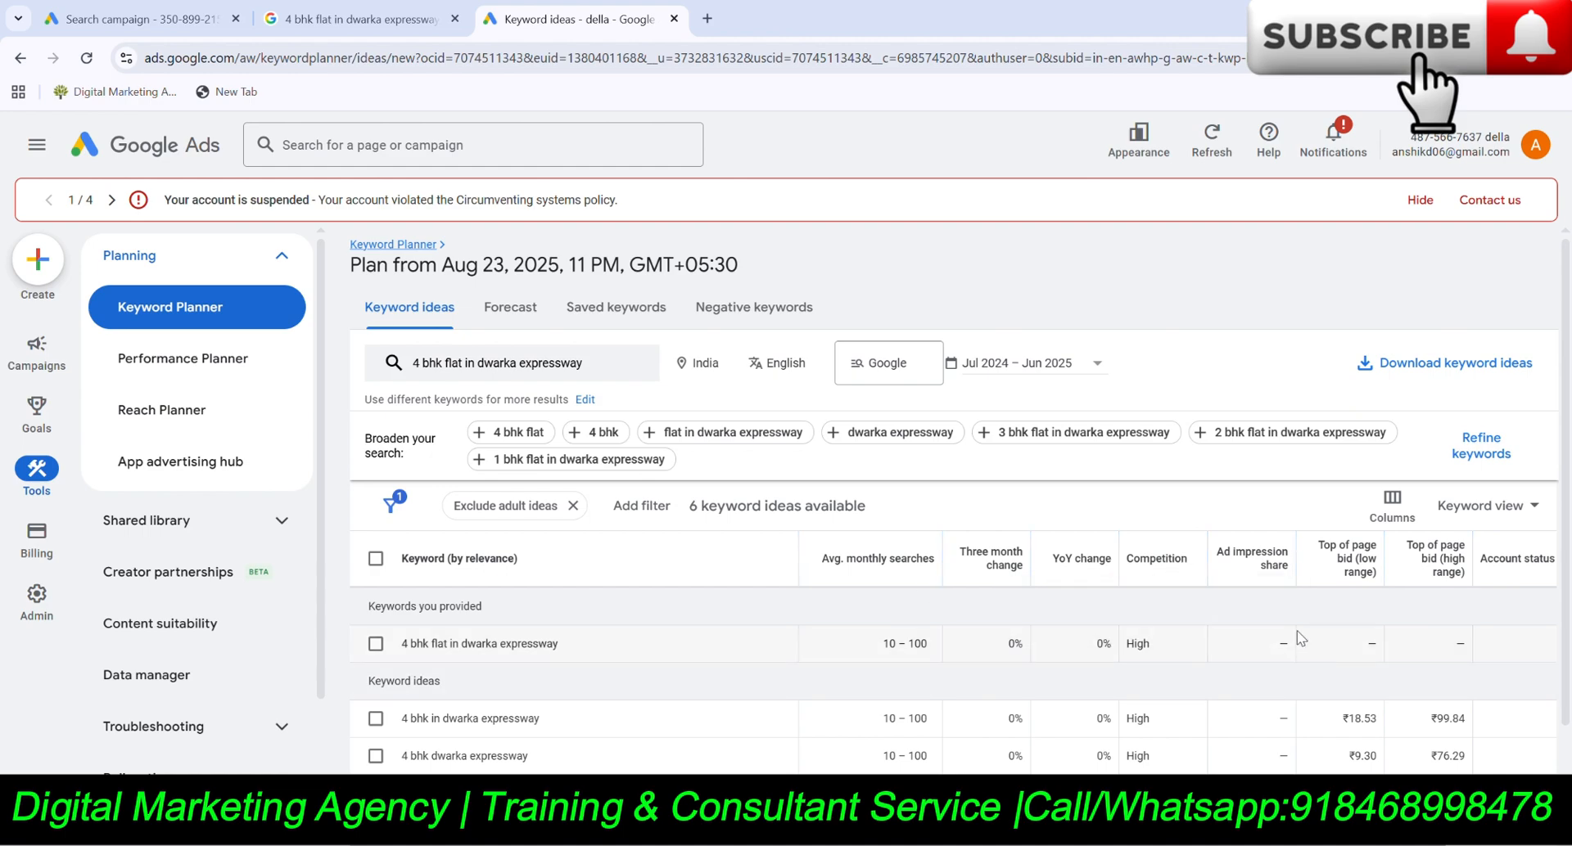
mouse_move(1378, 577)
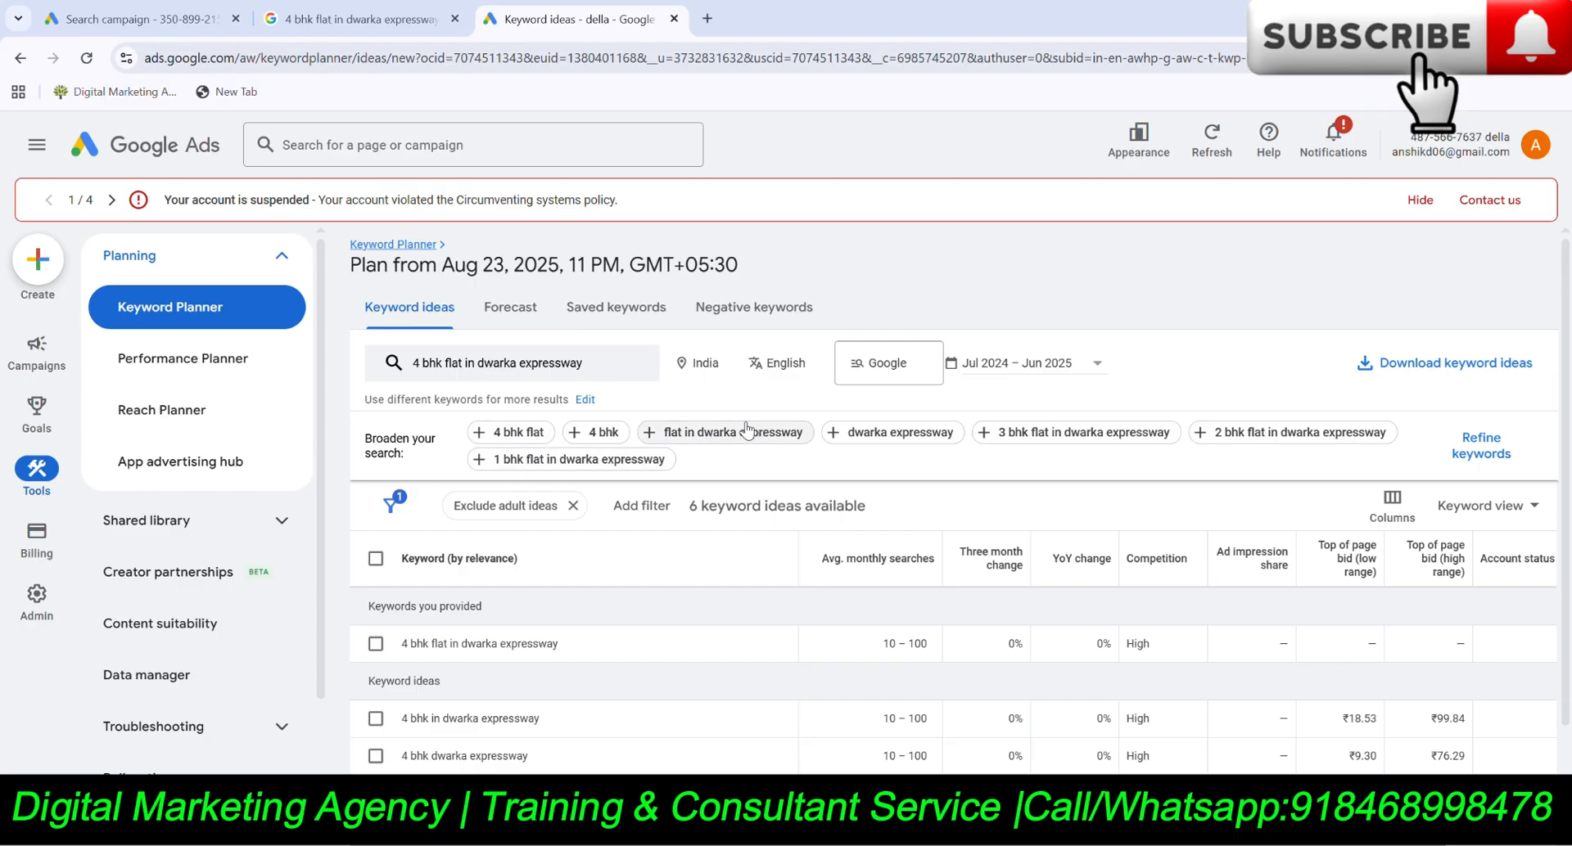
click(709, 434)
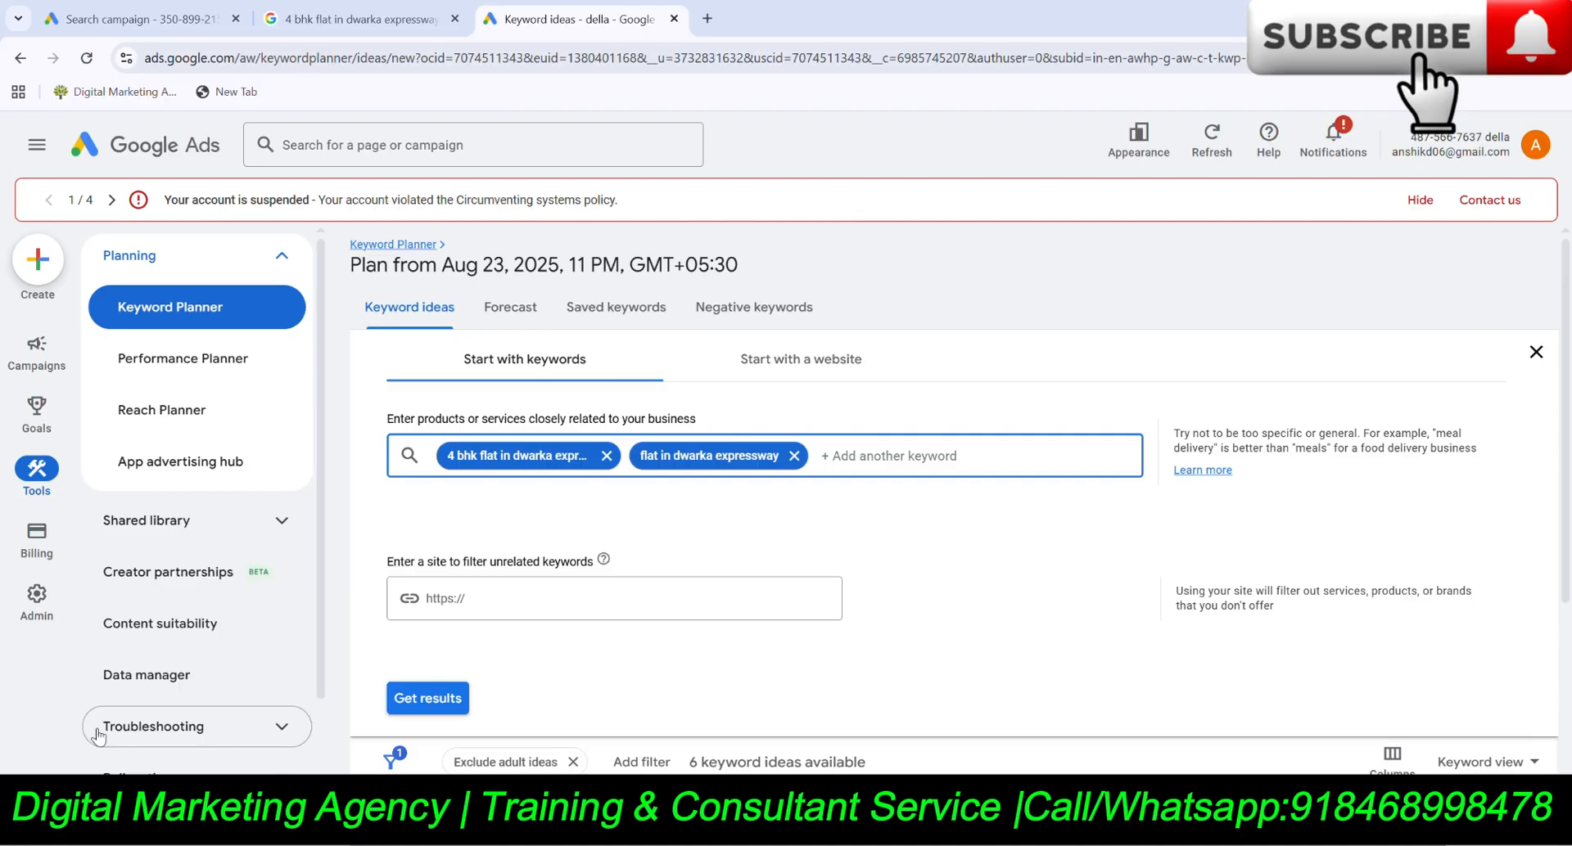
click(454, 700)
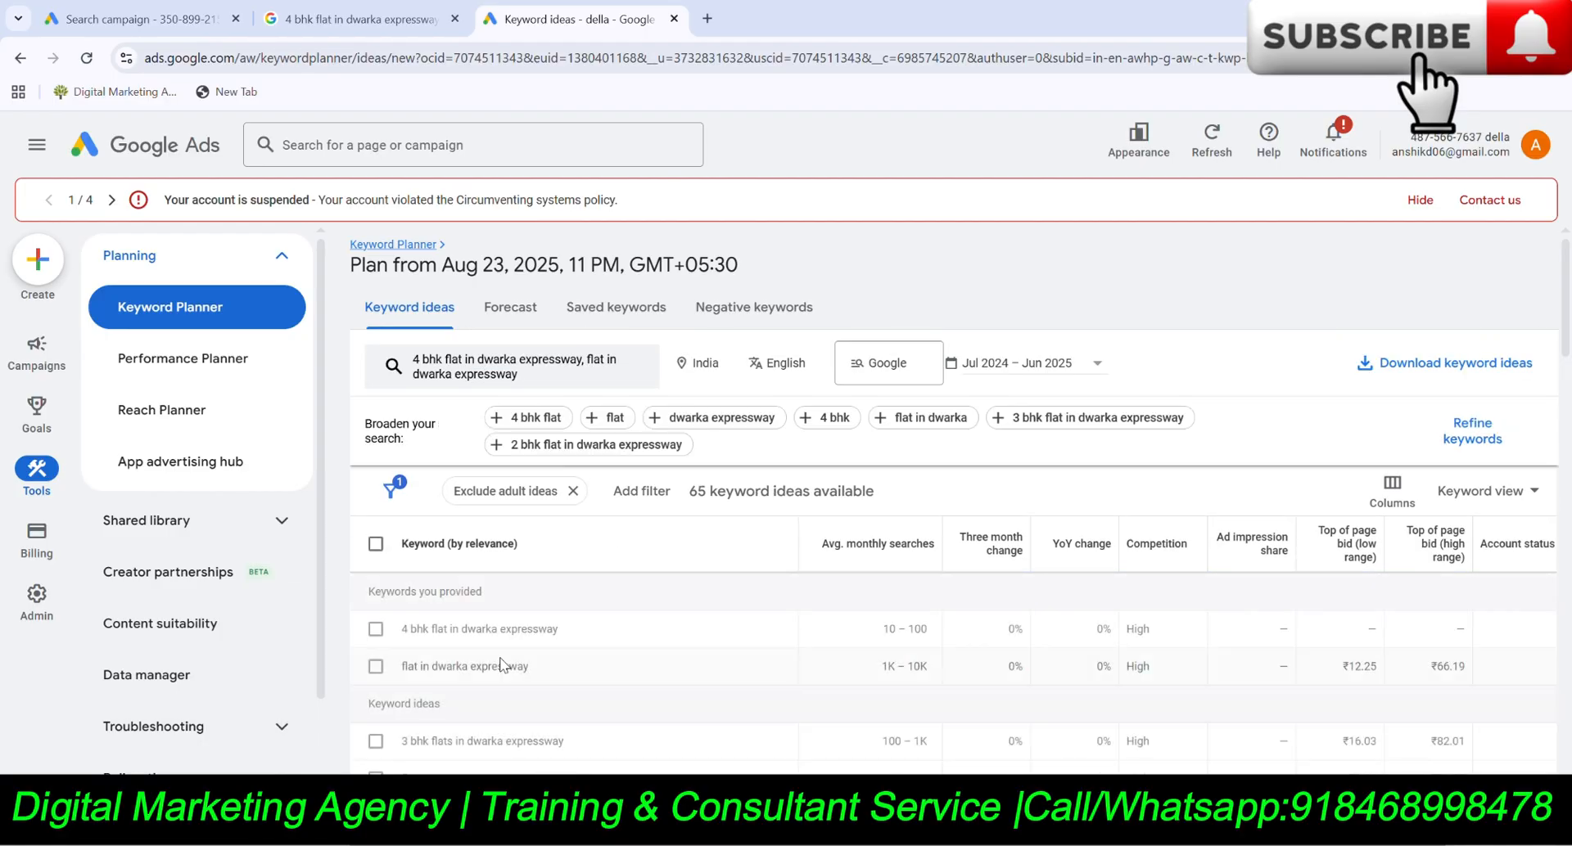
Select the keywords "flat in dwarka expressway", "3 bhk flats in dwarka expressway", "flats in dwarka expressway under 50 lakhs" and "flats for sale in dwarka expressway".
scroll(561, 610, down, 2)
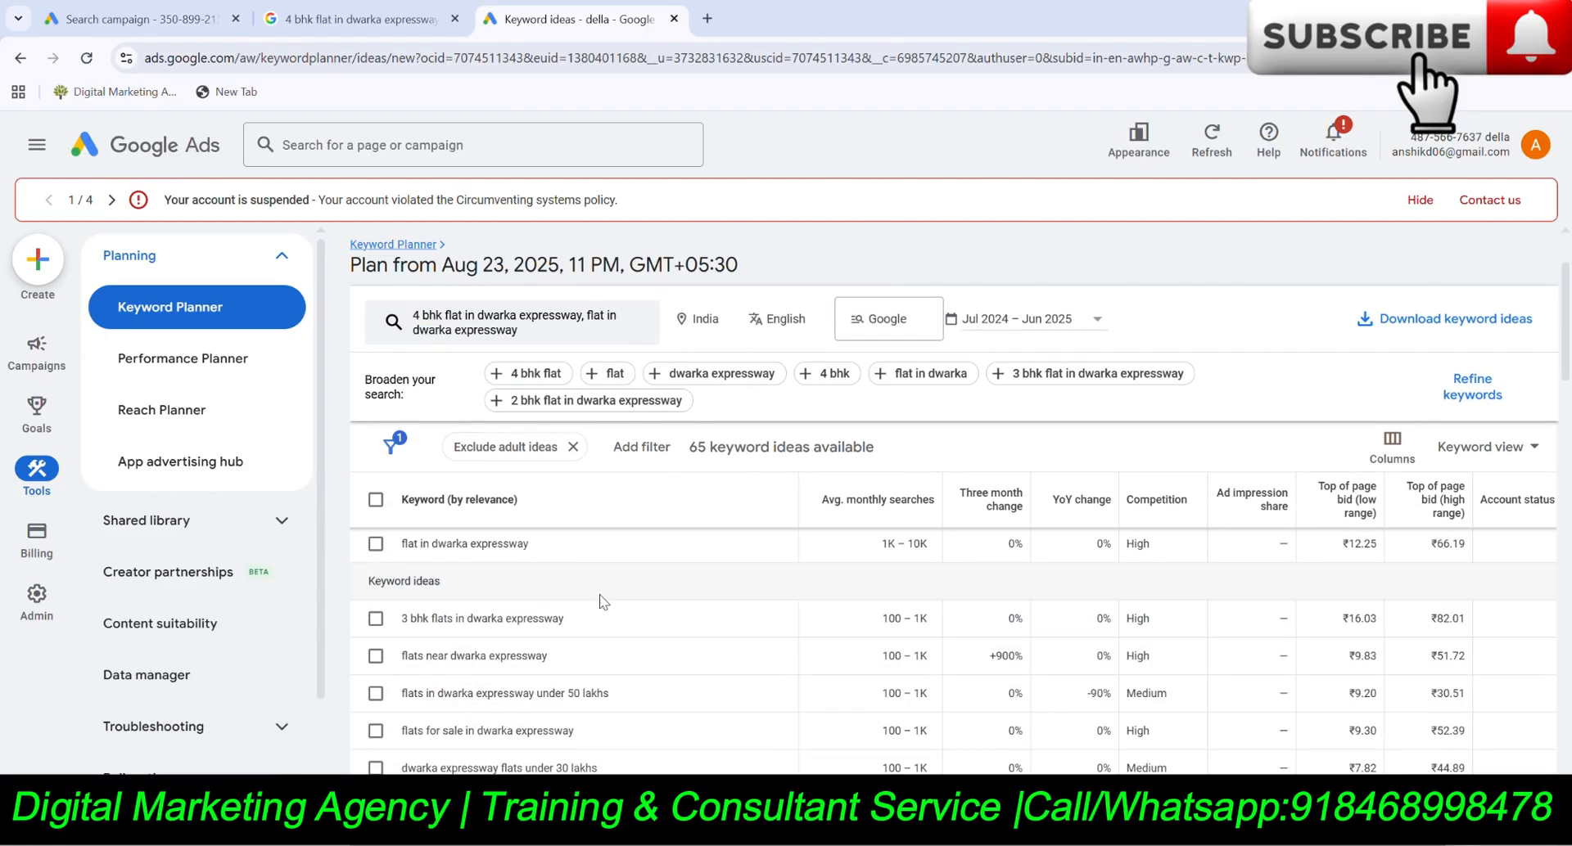
click(375, 545)
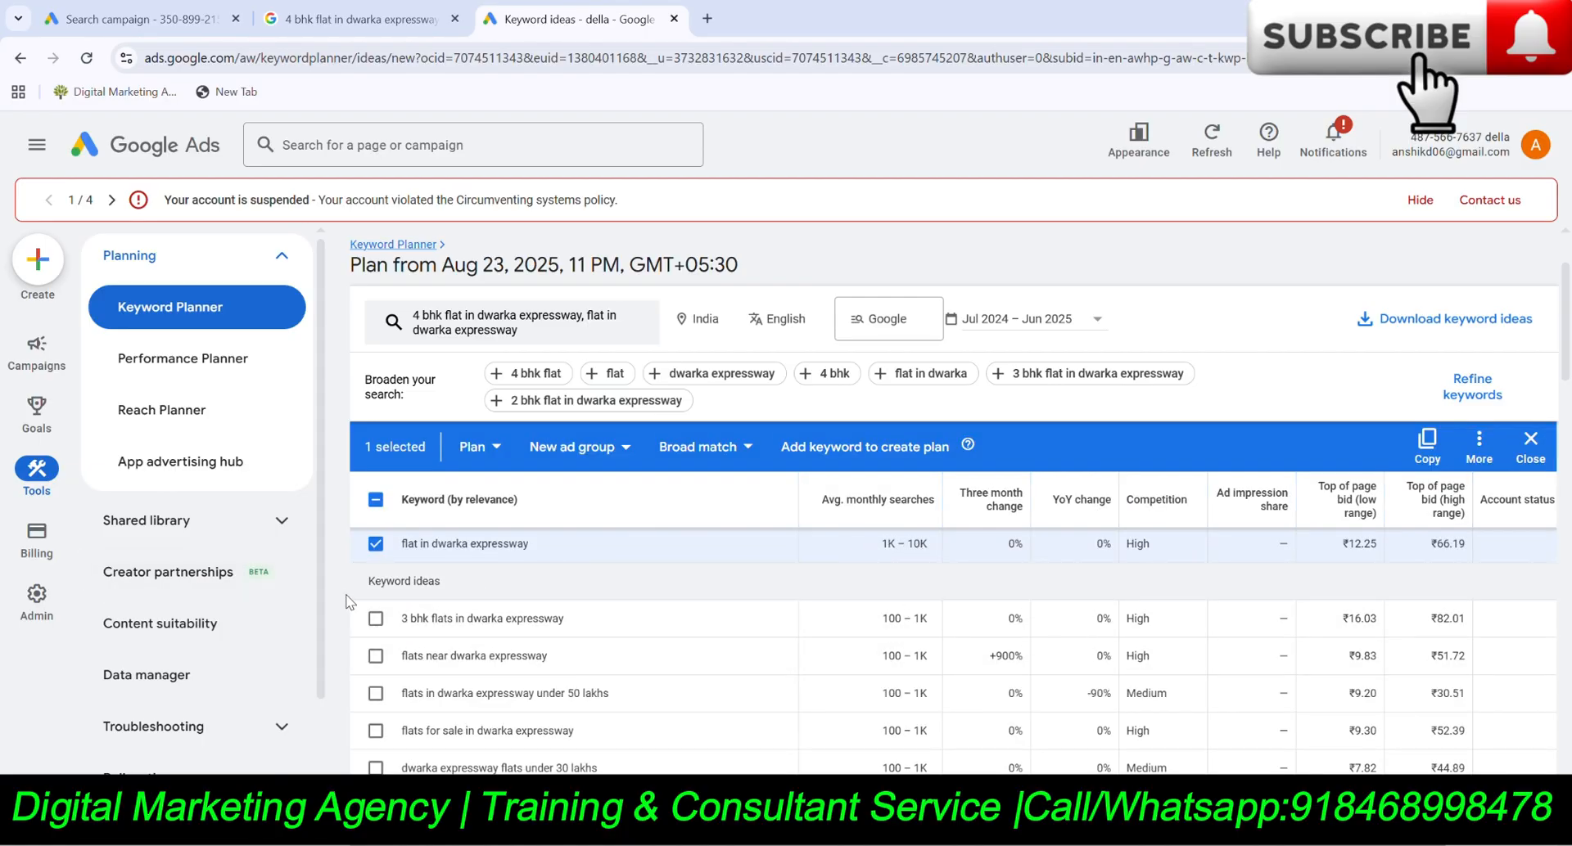
click(376, 619)
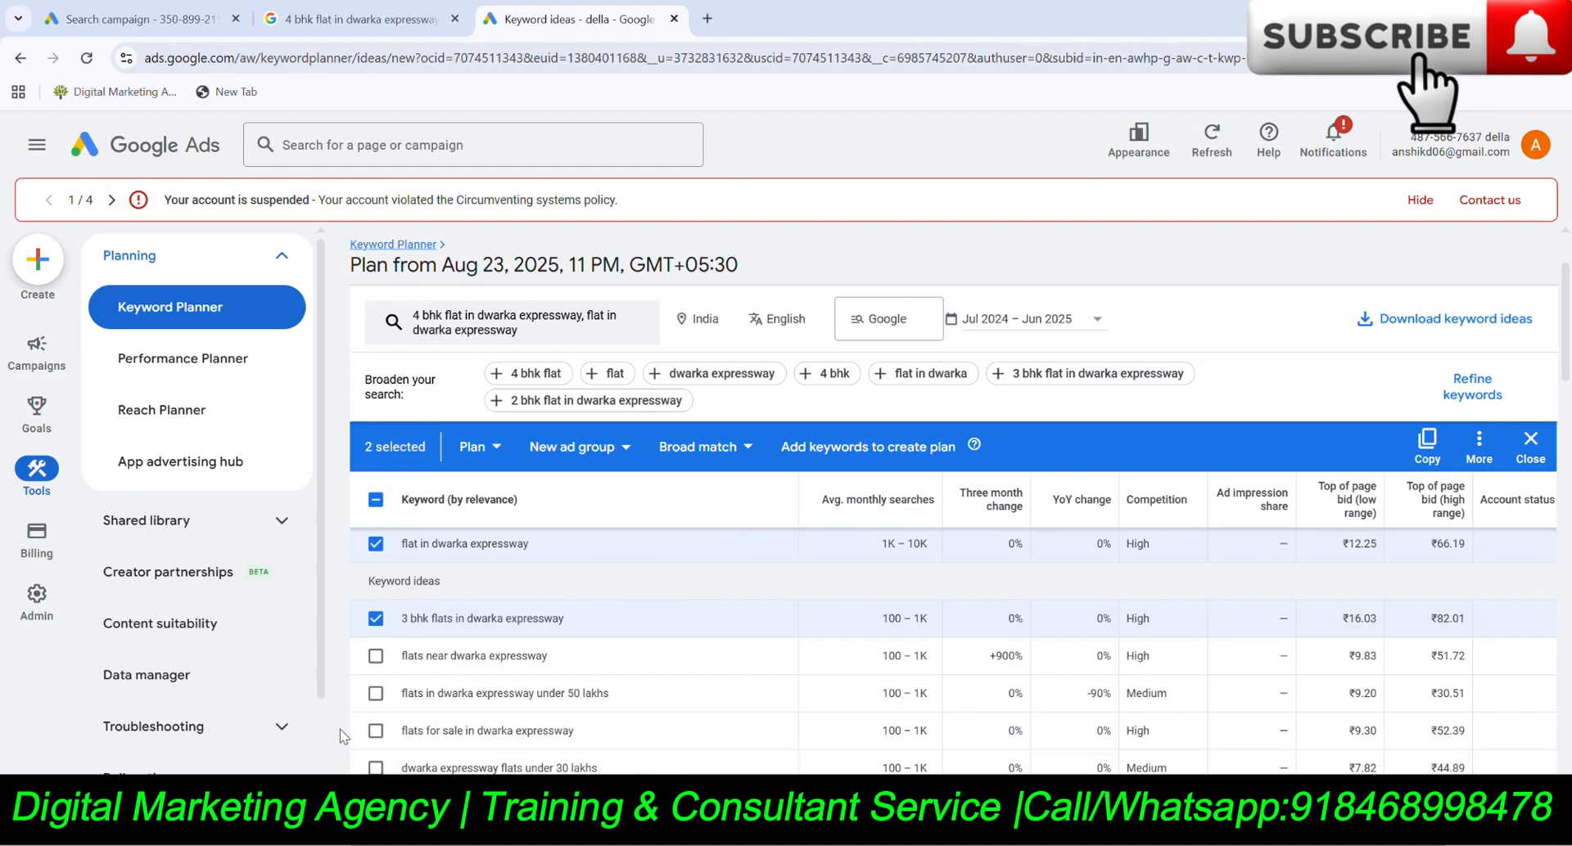
click(375, 693)
click(376, 731)
Add the 2 bhk flats, affordable housing, buy flat, luxury apartments and "4 bhk in dwarka expressway" ideas to the selection and copy all selected keywords.
scroll(393, 728, down, 3)
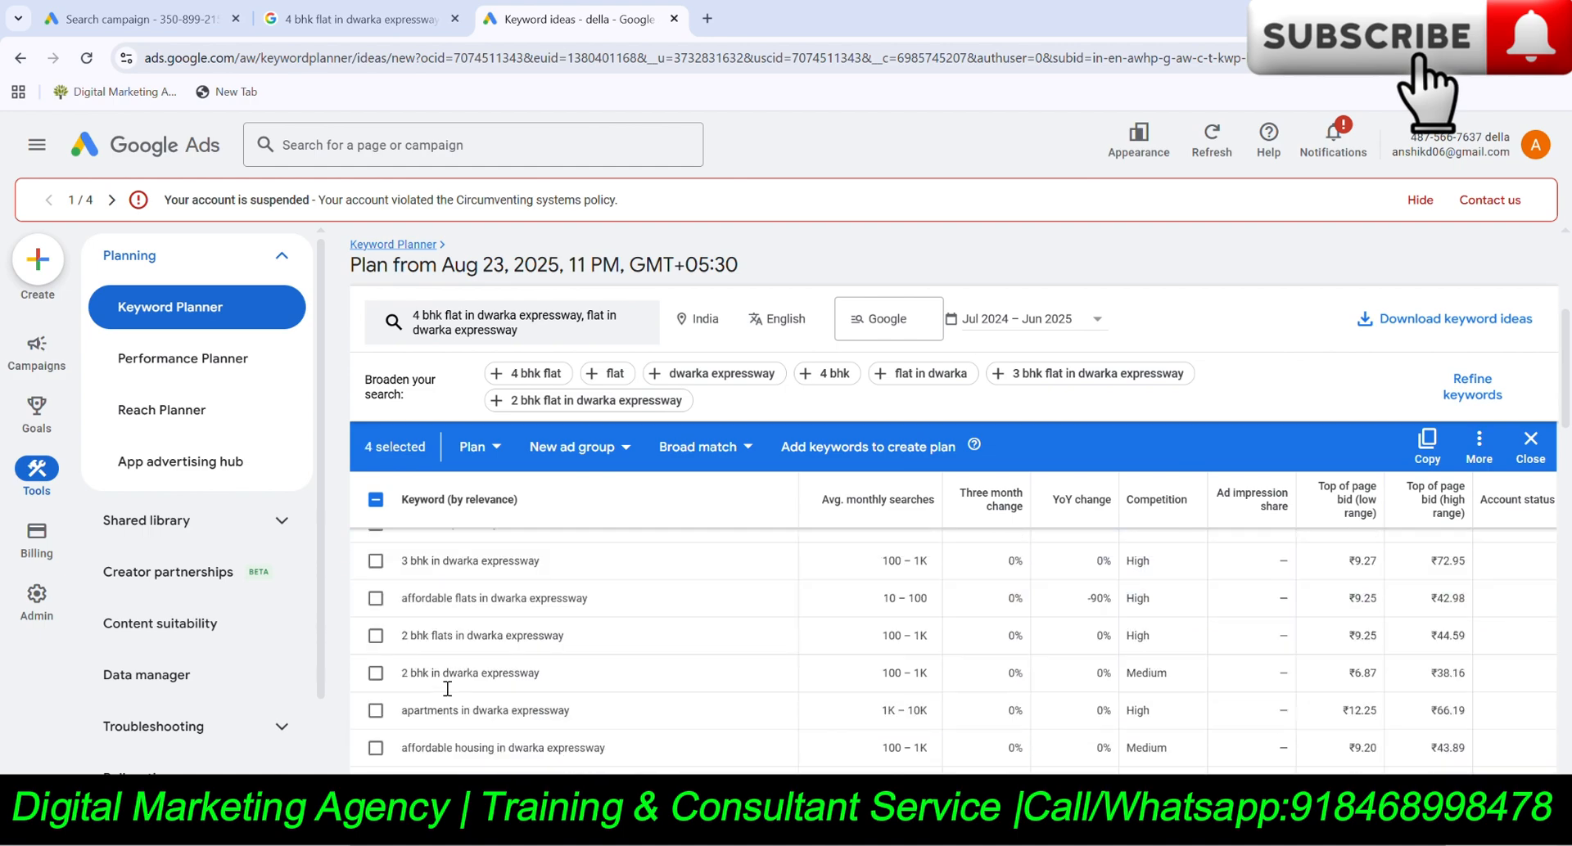
scroll(427, 677, up, 2)
scroll(385, 680, down, 3)
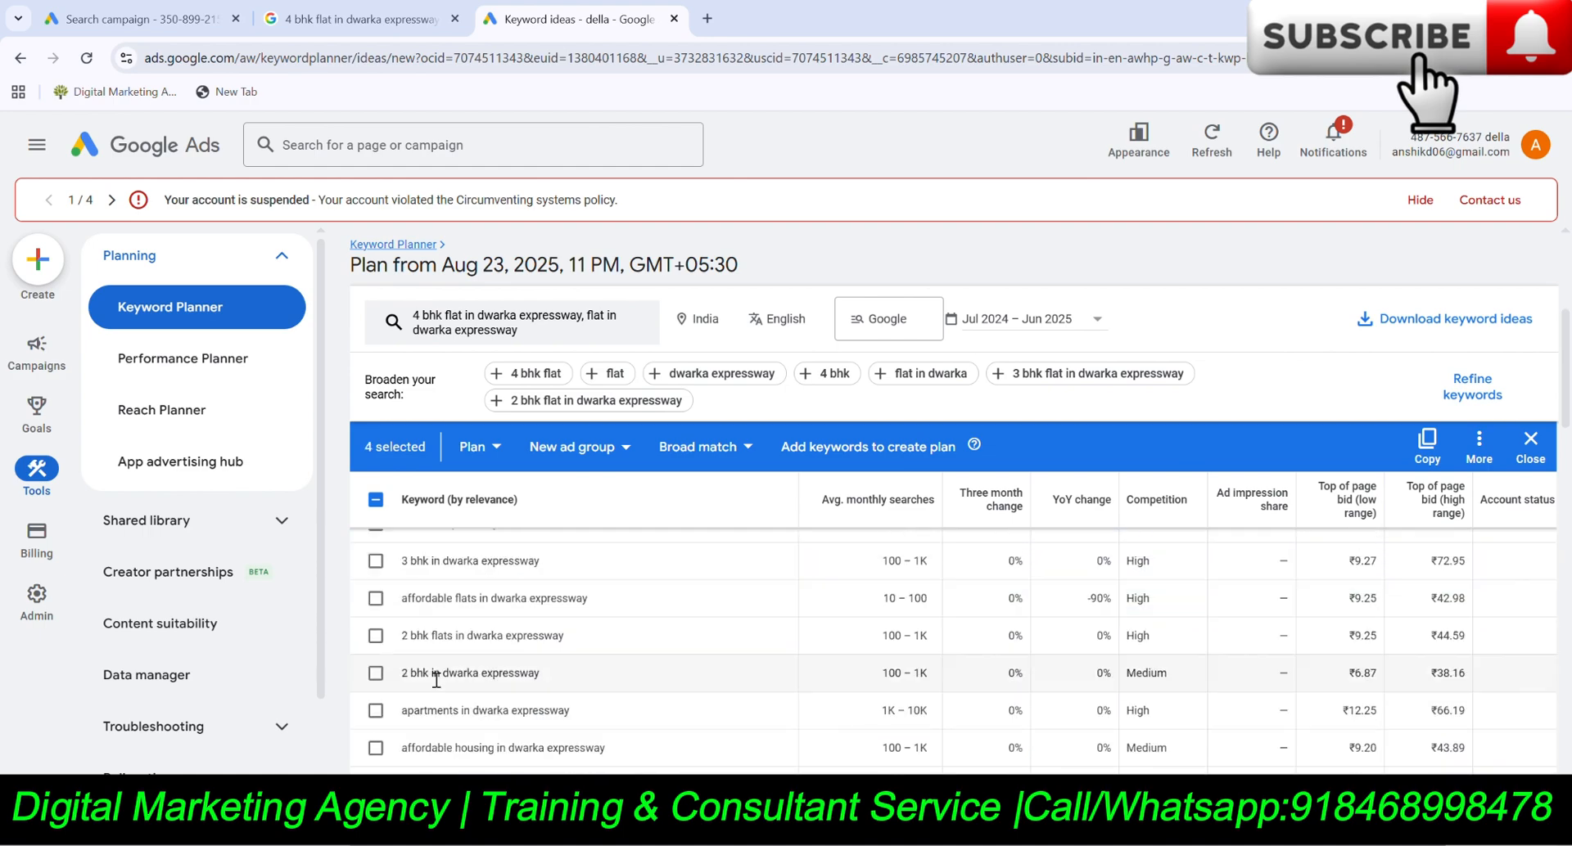
click(376, 636)
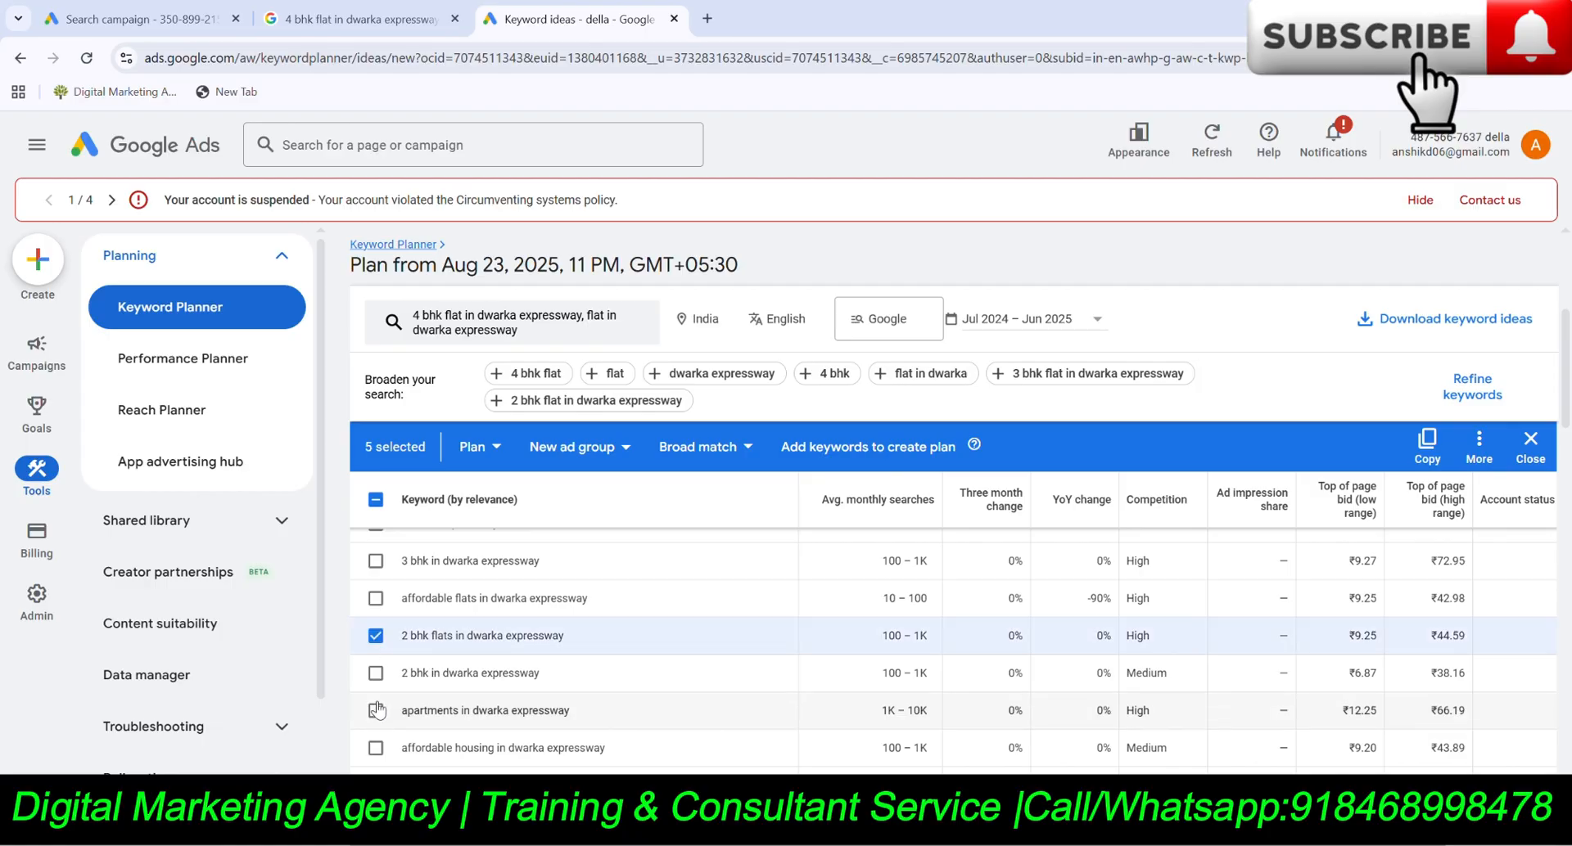
click(376, 747)
scroll(401, 704, down, 3)
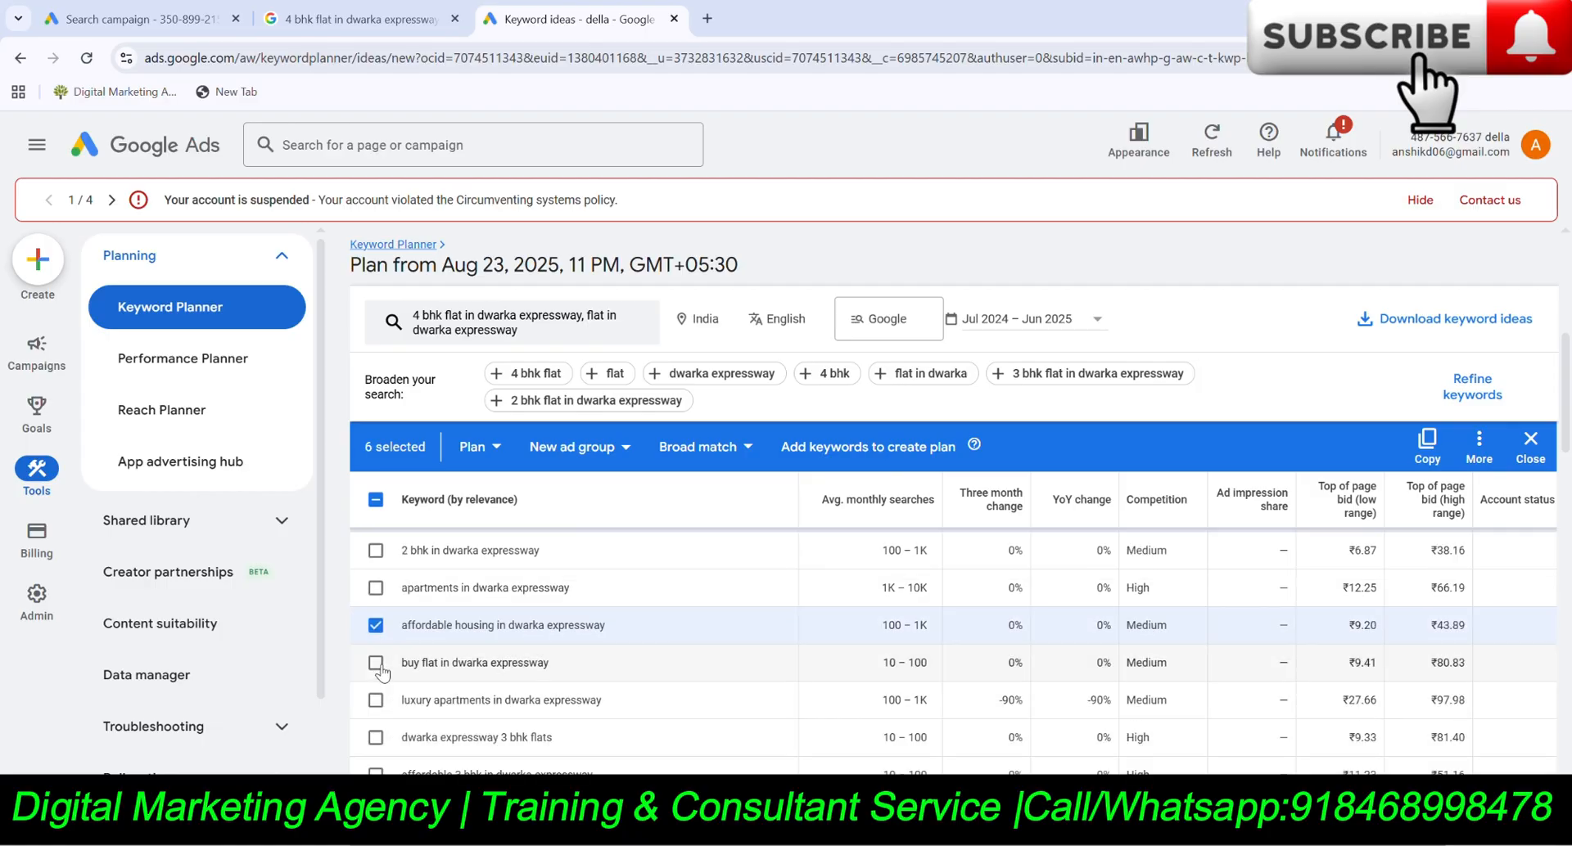
click(376, 662)
click(383, 701)
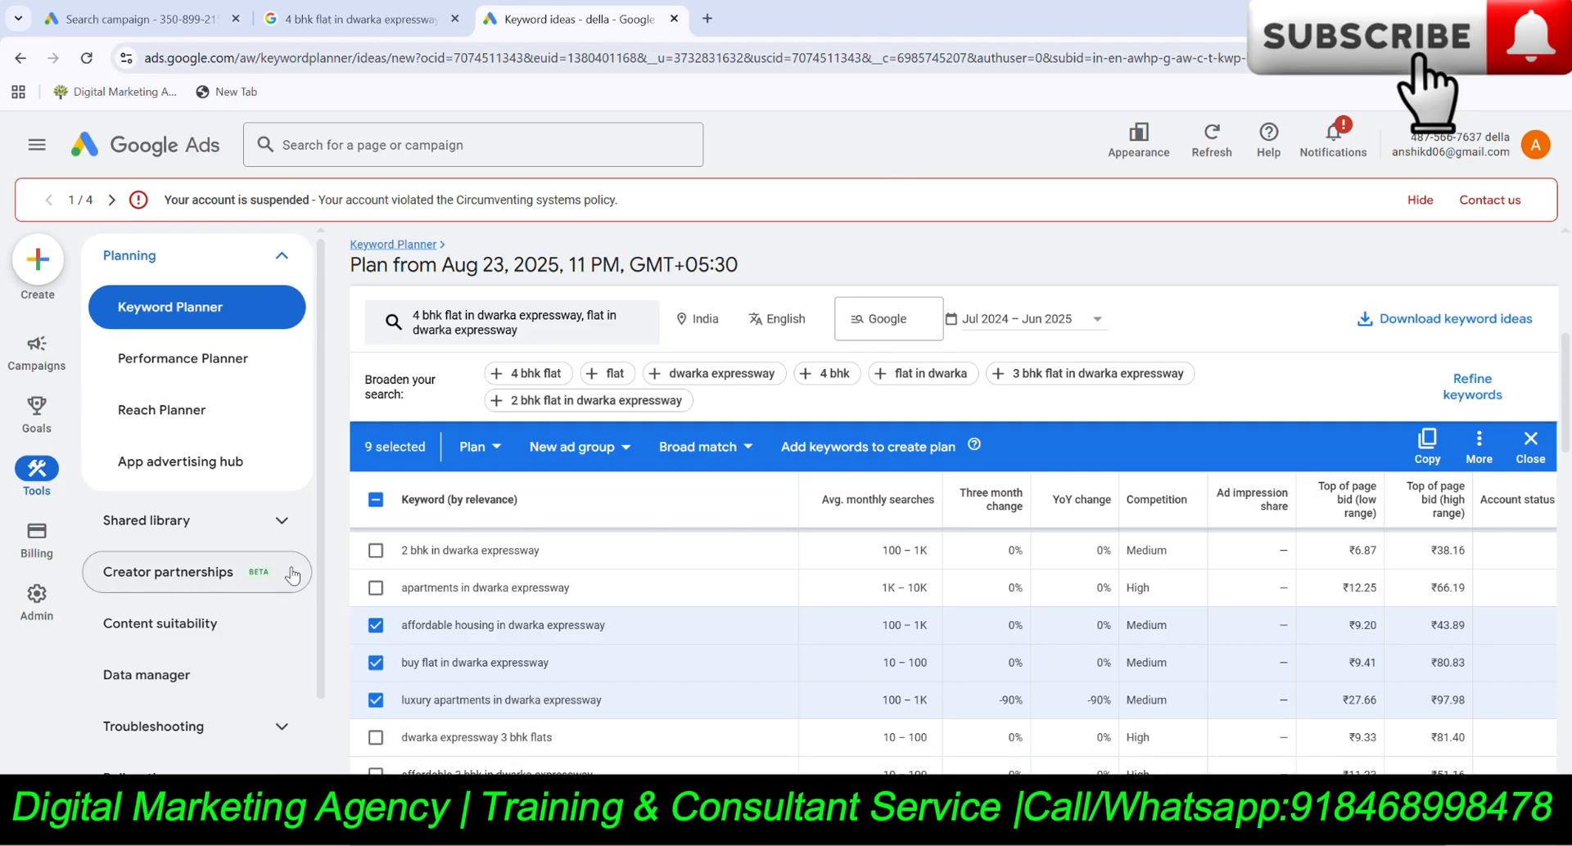
click(1438, 443)
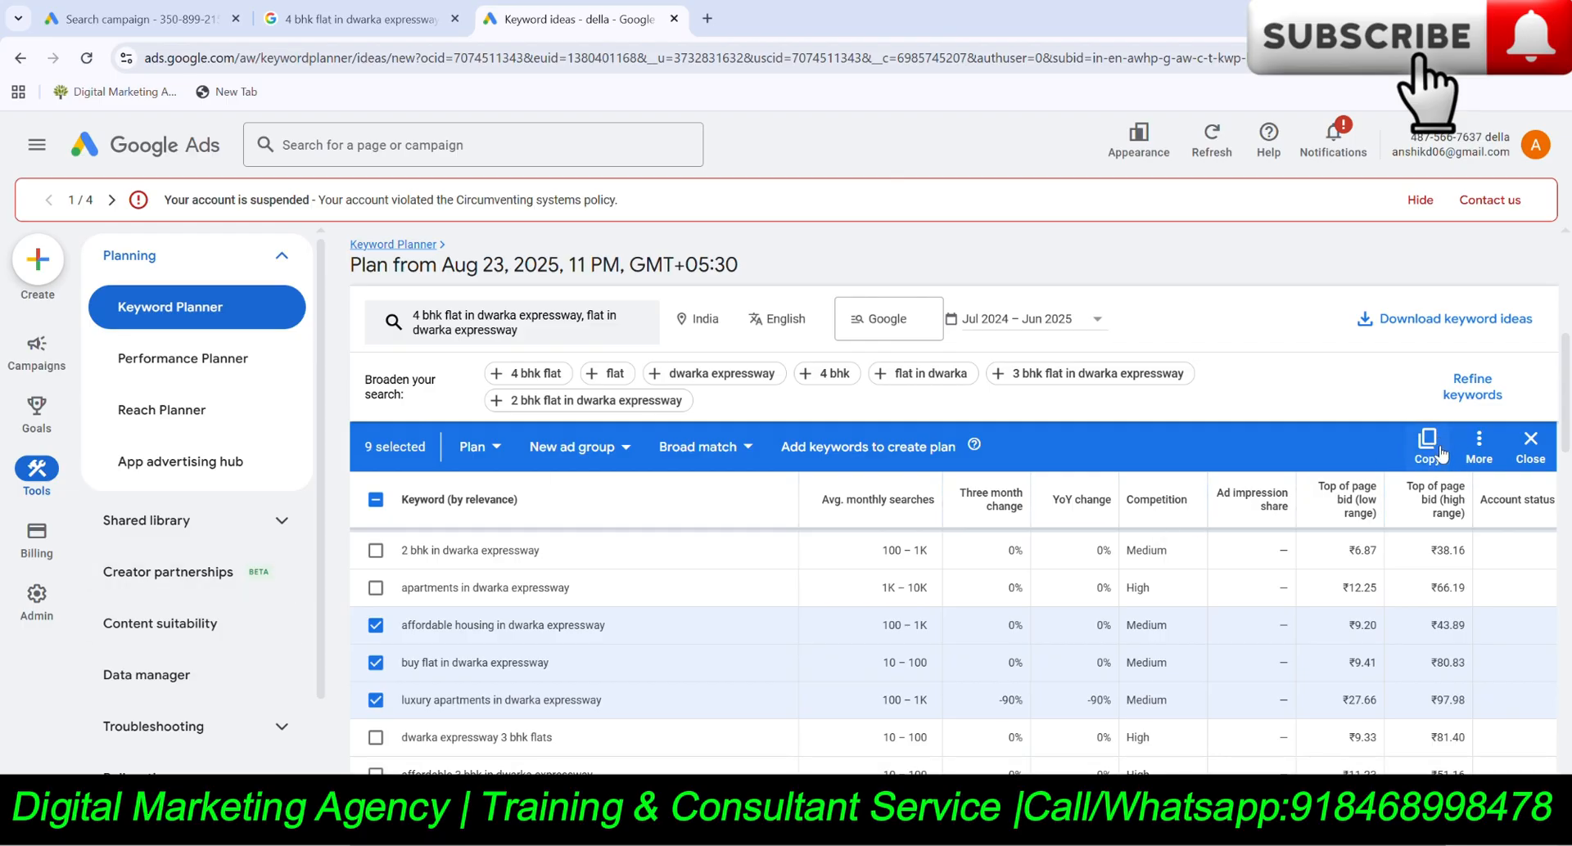
Return to the Search campaign draft and paste the copied Dwarka Expressway keywords into Ad group 1's Enter keywords box.
click(139, 18)
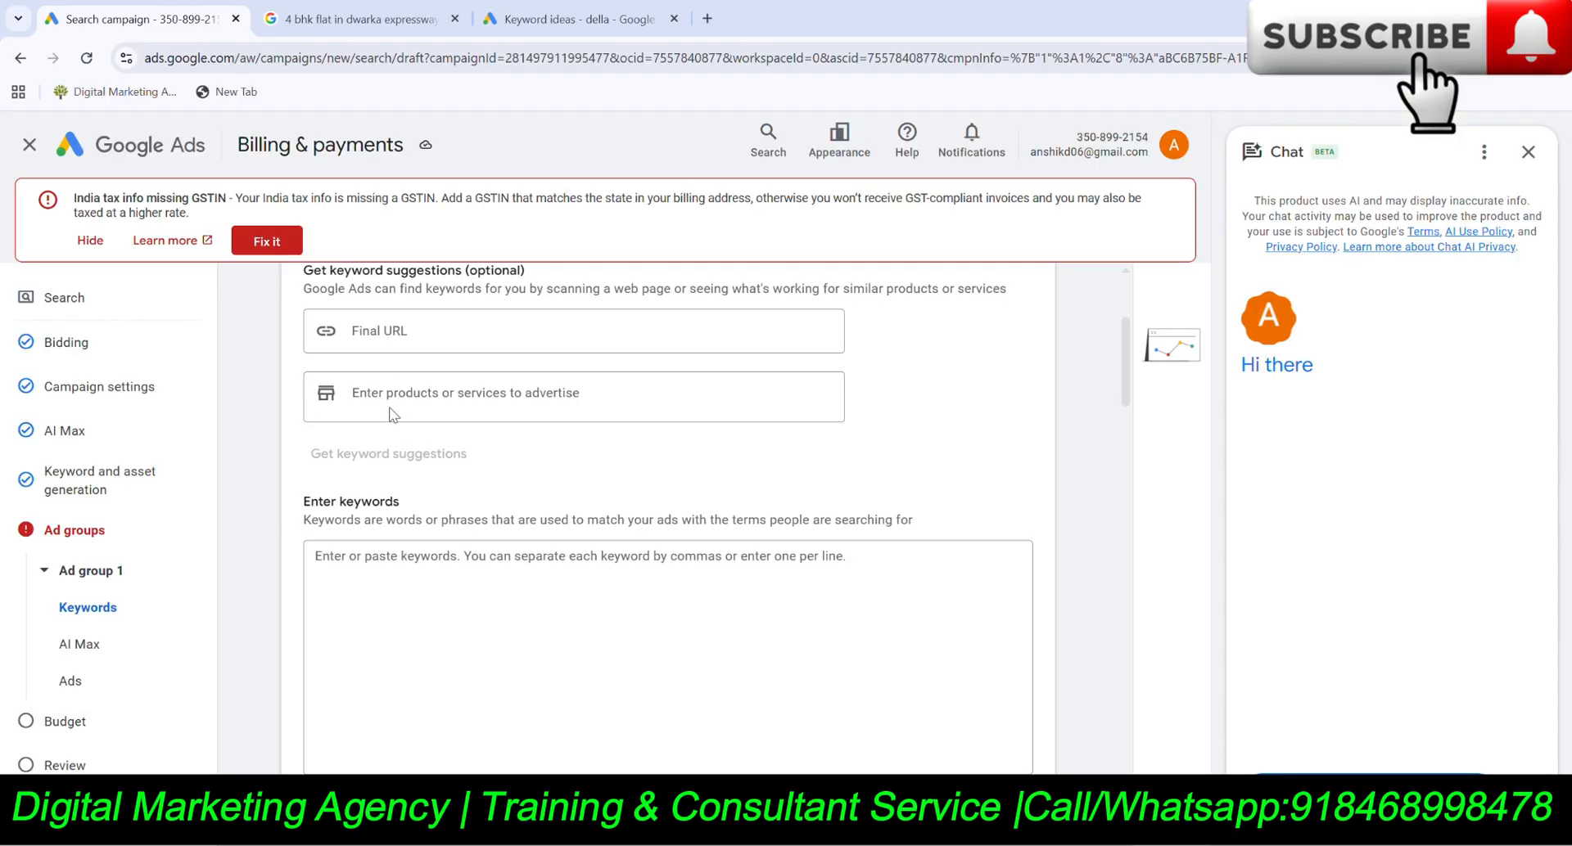
click(337, 555)
key(ctrl+v)
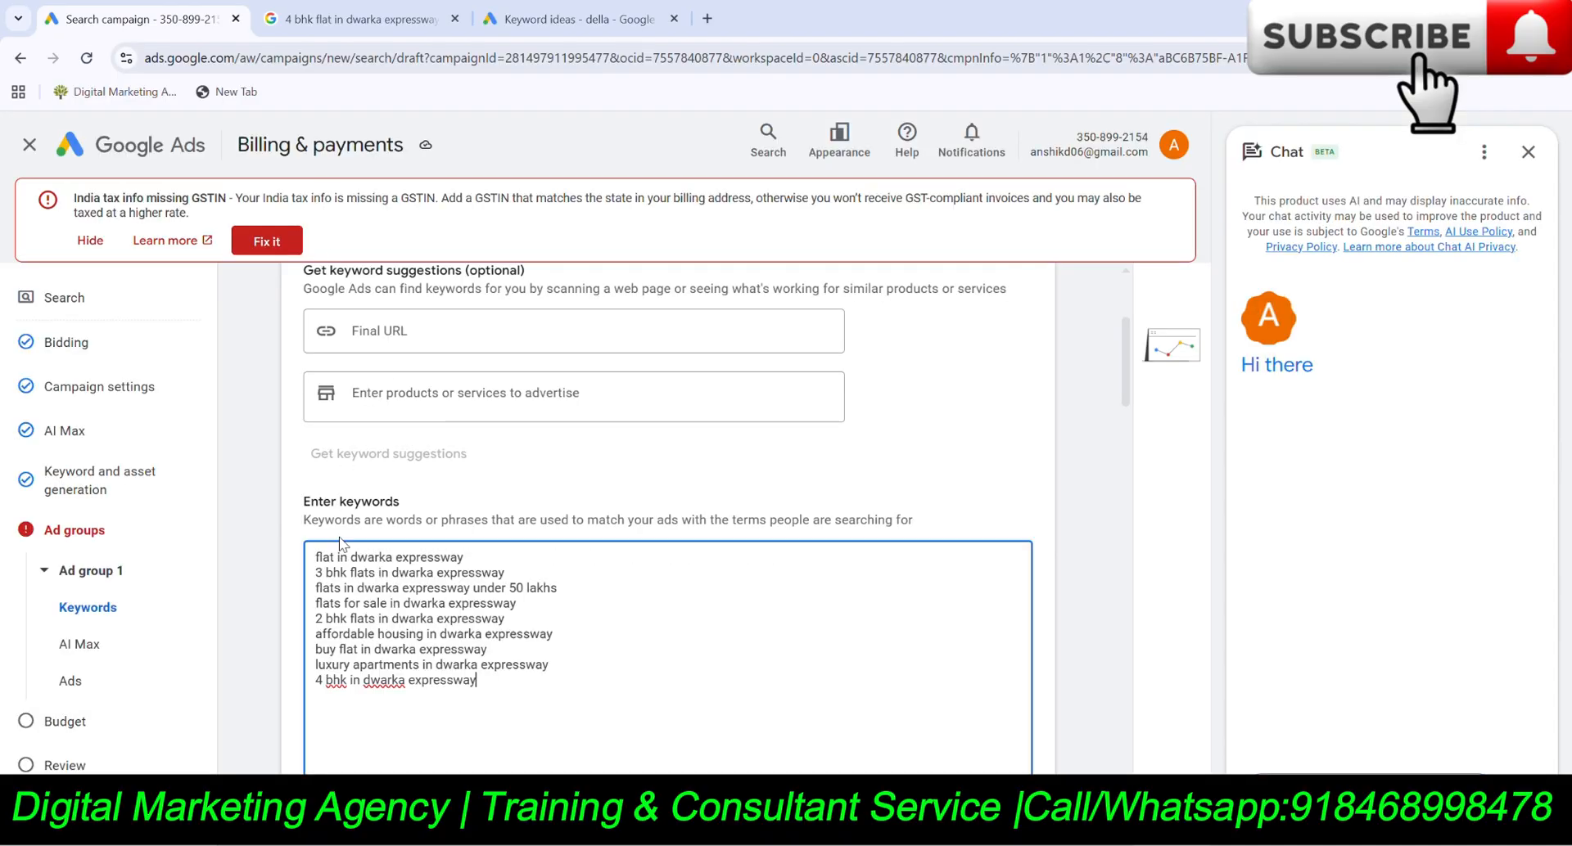
Review the keyword match types and the ad's Final URL, Display path and Headlines sections.
scroll(343, 531, down, 5)
scroll(340, 529, up, 2)
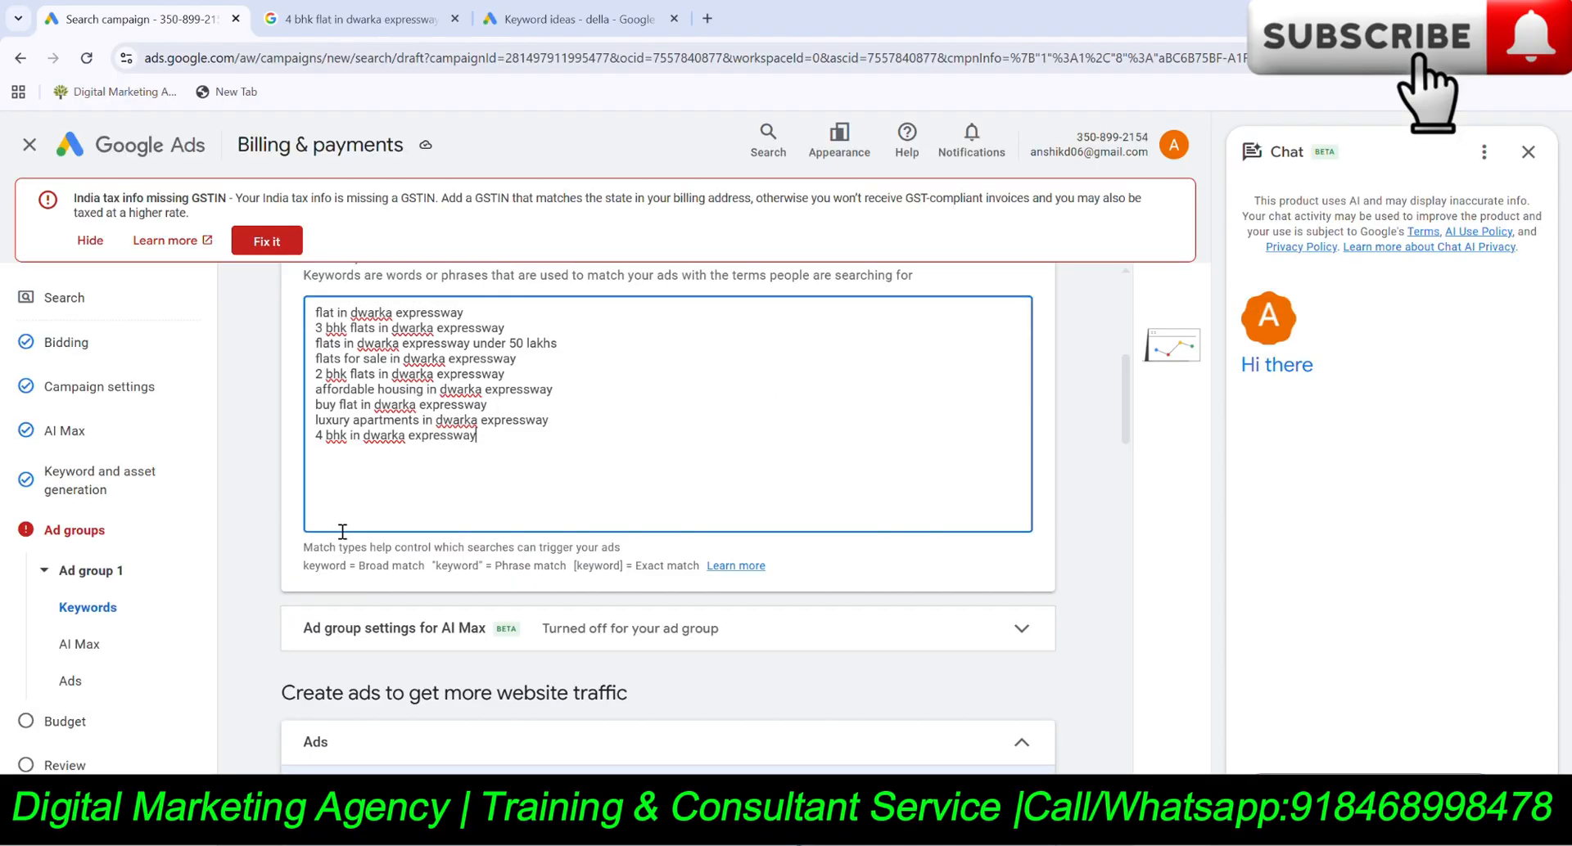
scroll(342, 530, down, 2)
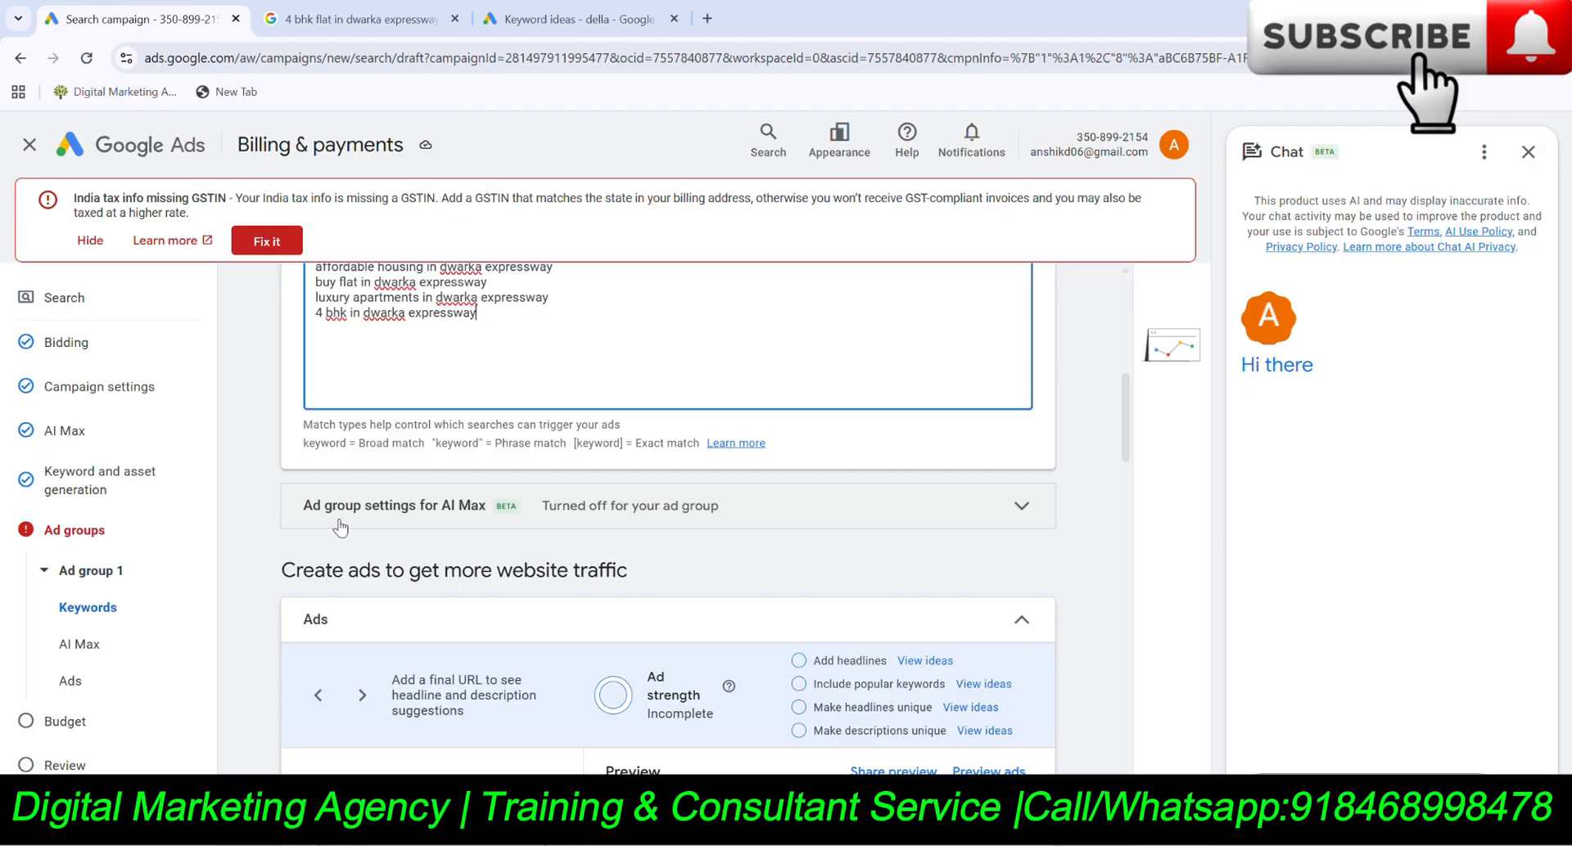
scroll(339, 529, down, 5)
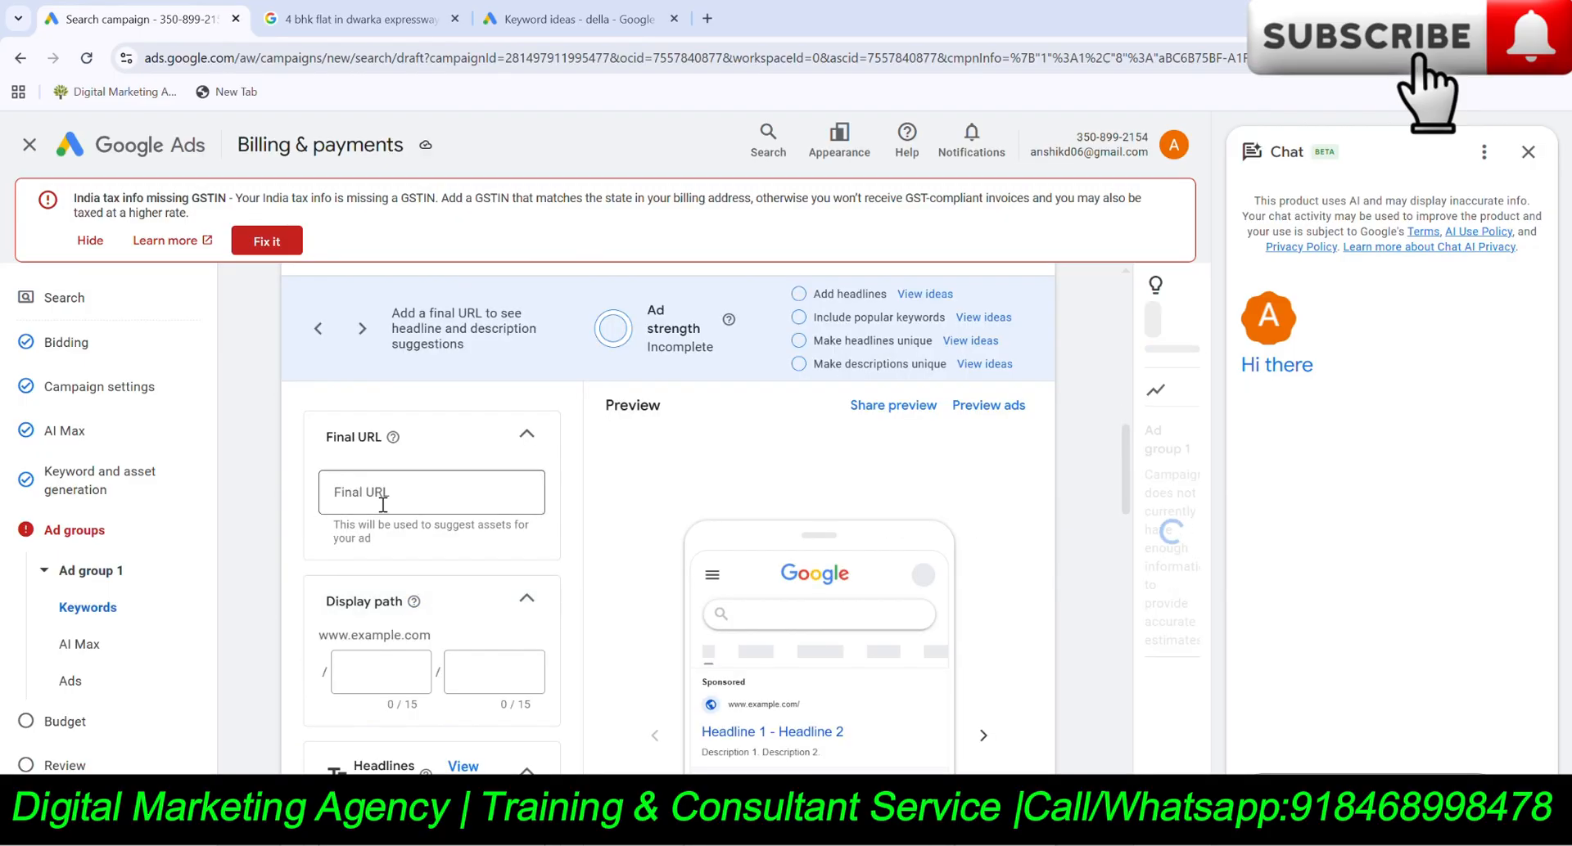
click(382, 503)
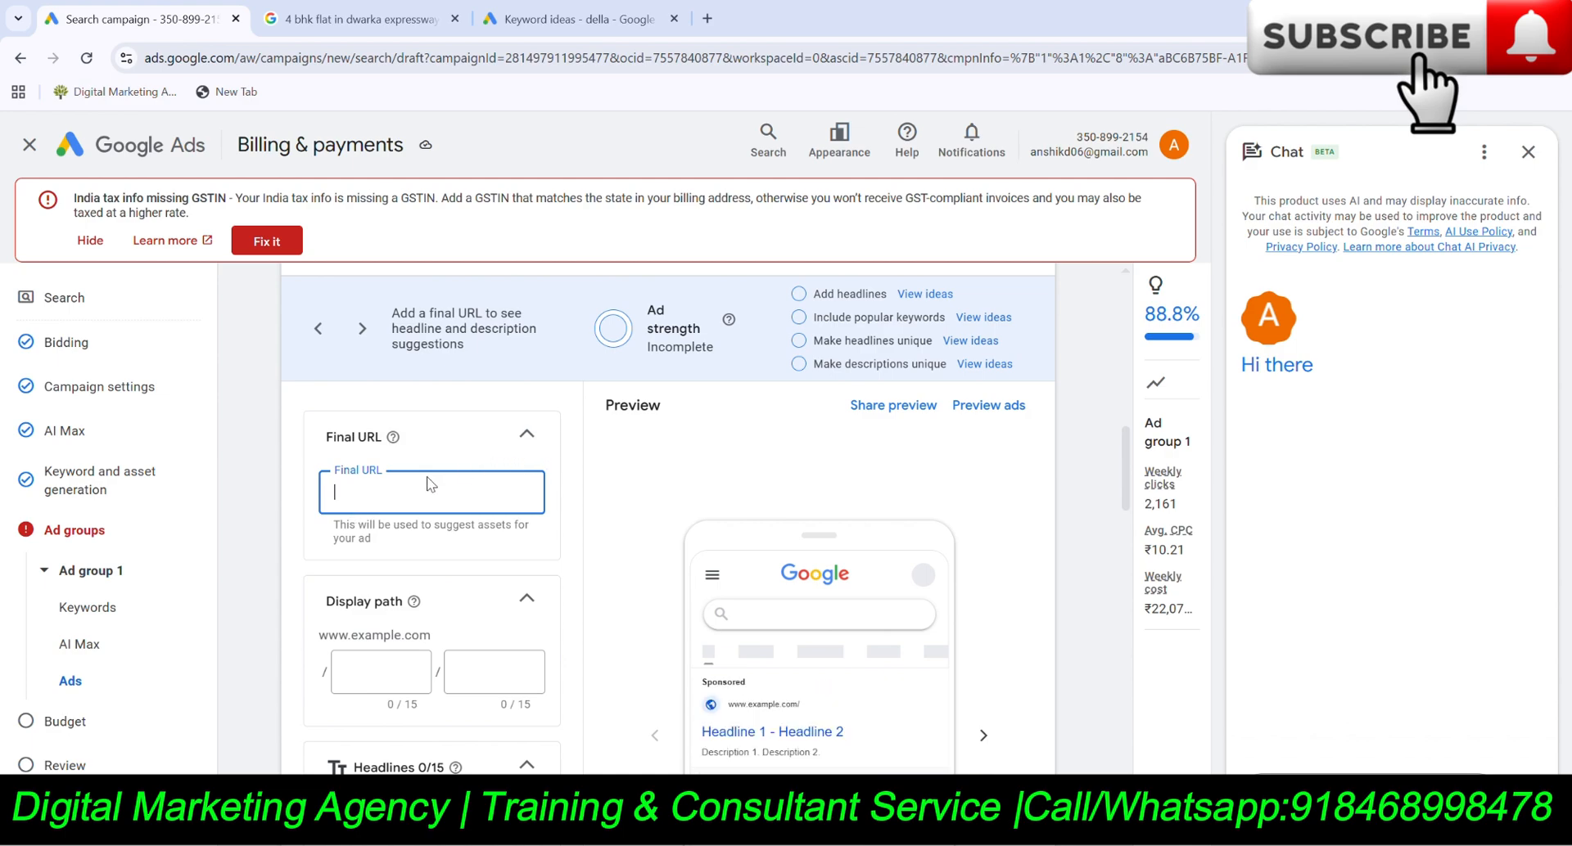
scroll(432, 483, down, 1)
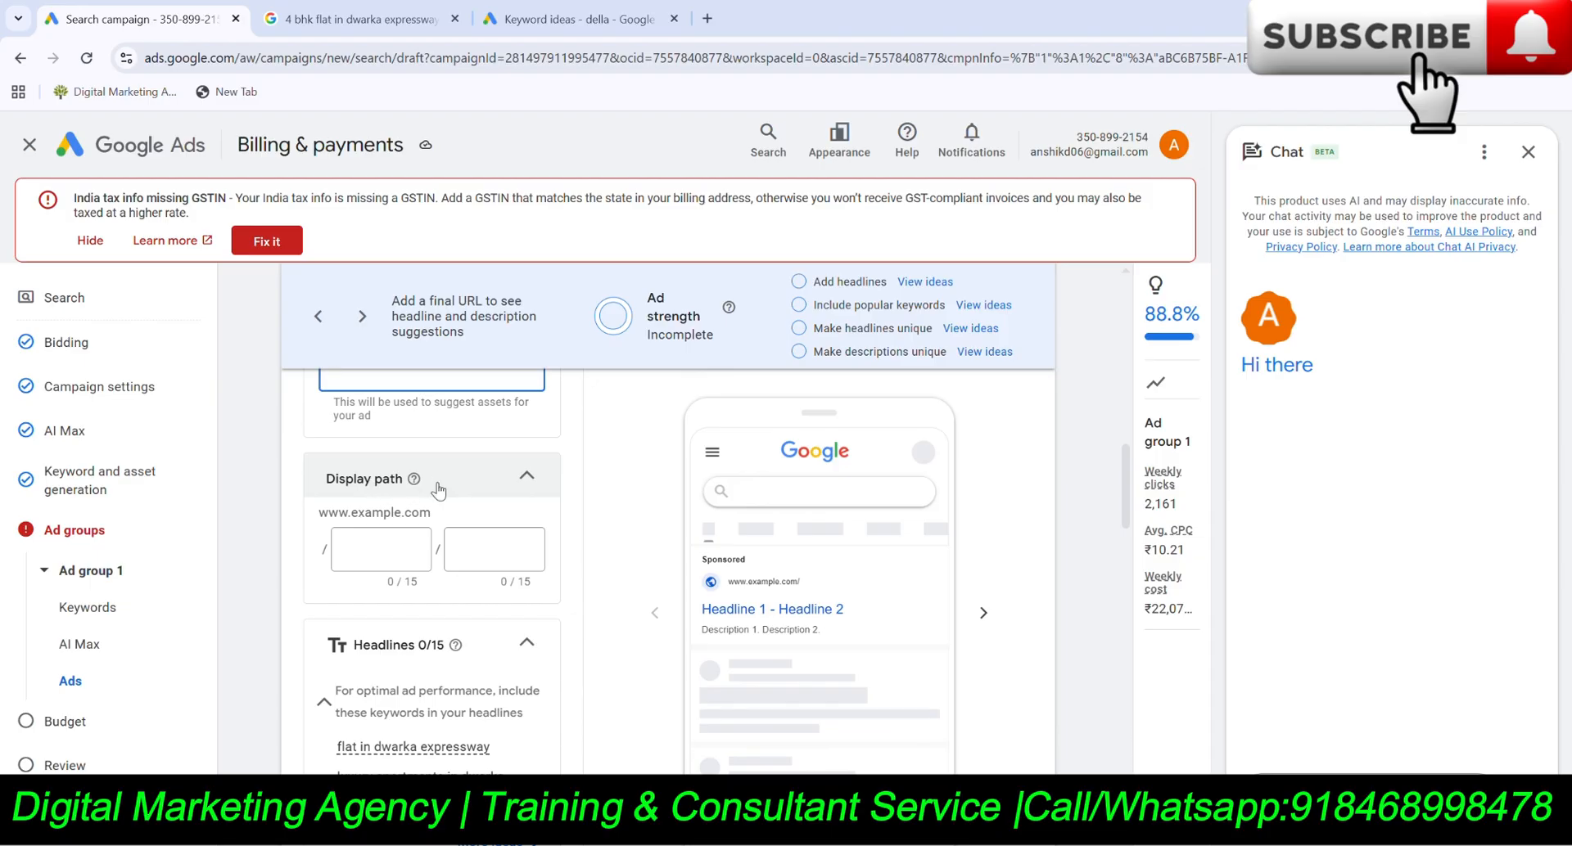
scroll(438, 489, up, 1)
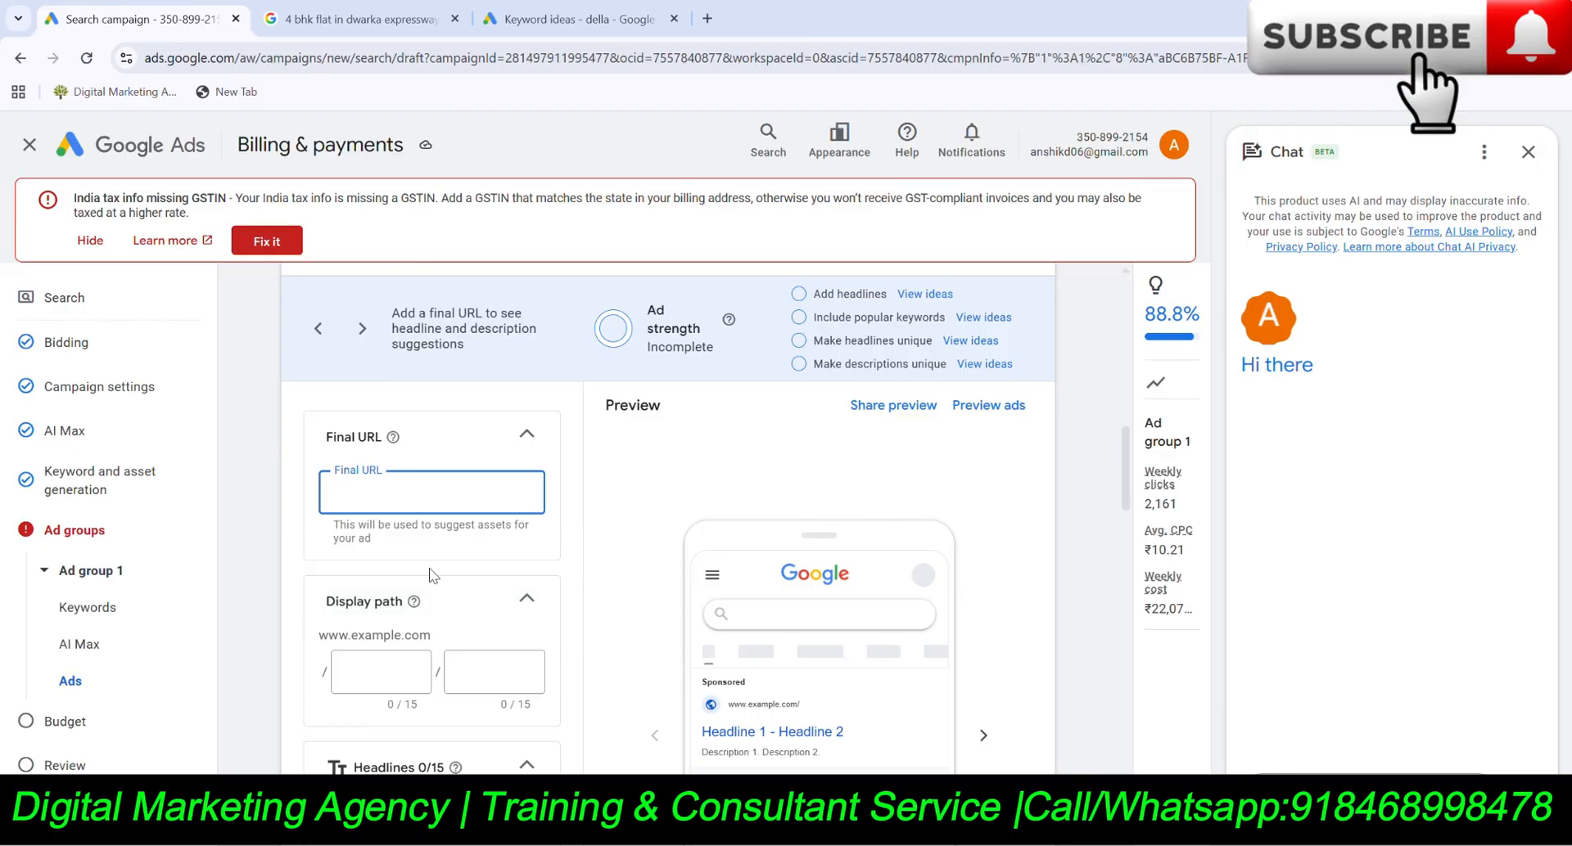
scroll(425, 571, down, 2)
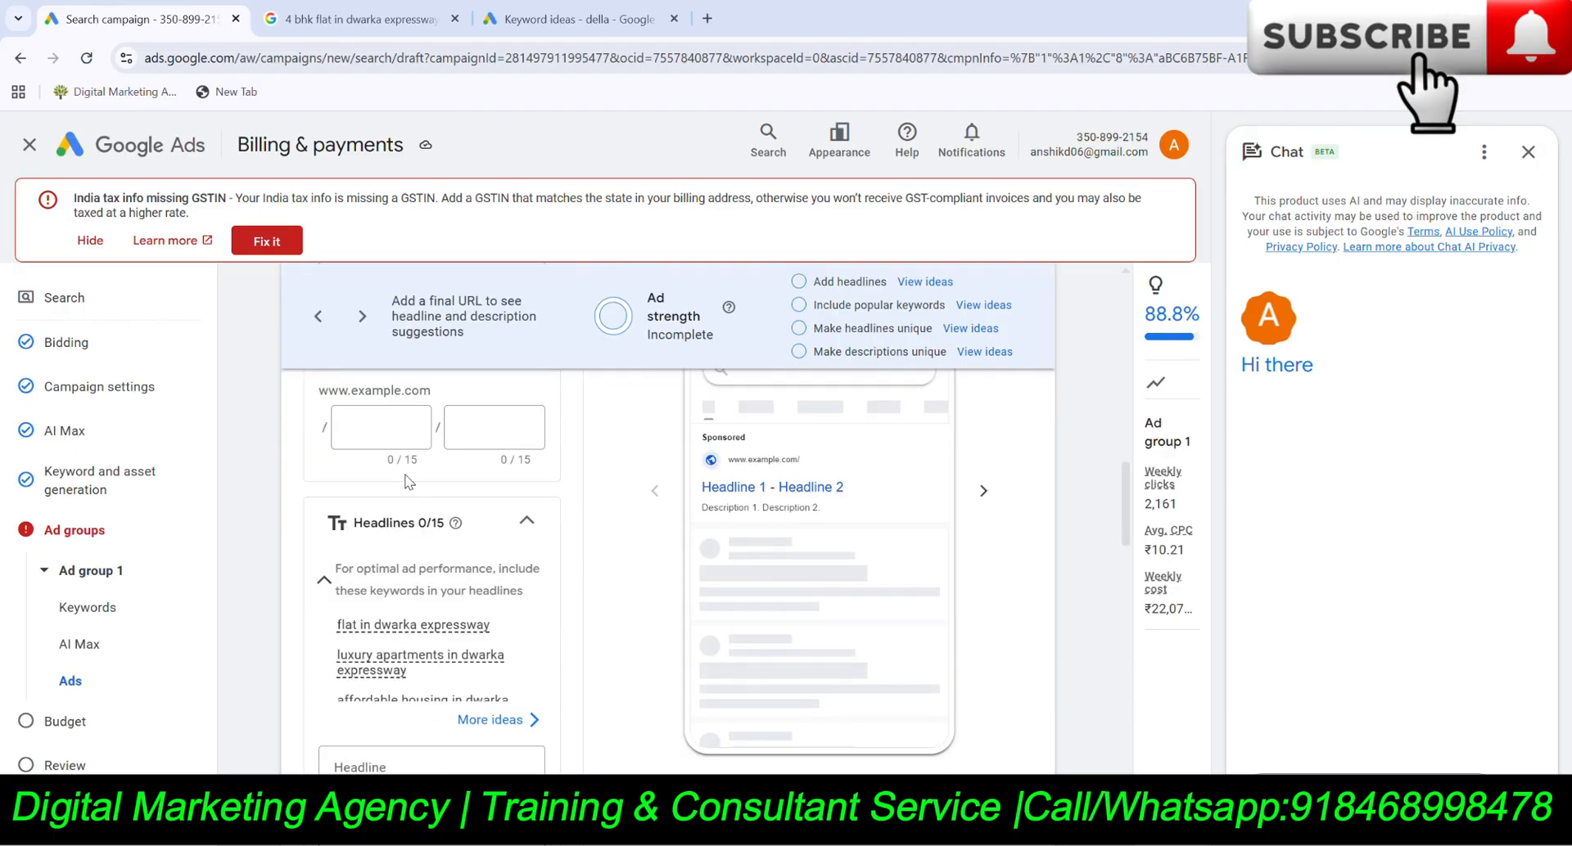
scroll(419, 489, up, 1)
scroll(425, 495, down, 3)
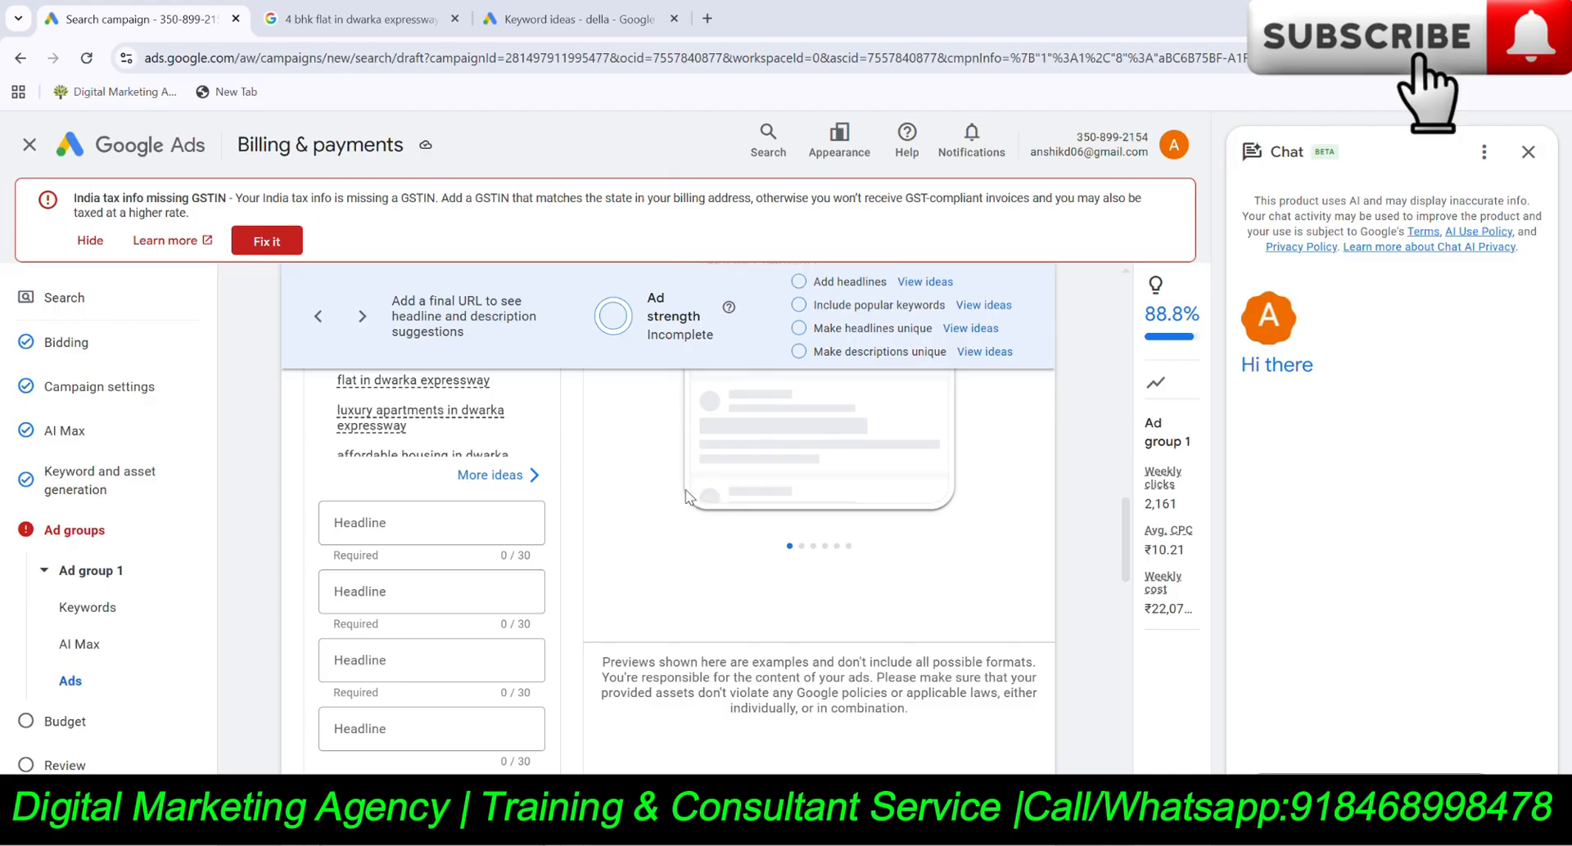
Paste the copied 2 BHK flat text into the first headline and replace "Noida" with "Gurgaon".
click(412, 528)
key(ctrl+v)
click(397, 533)
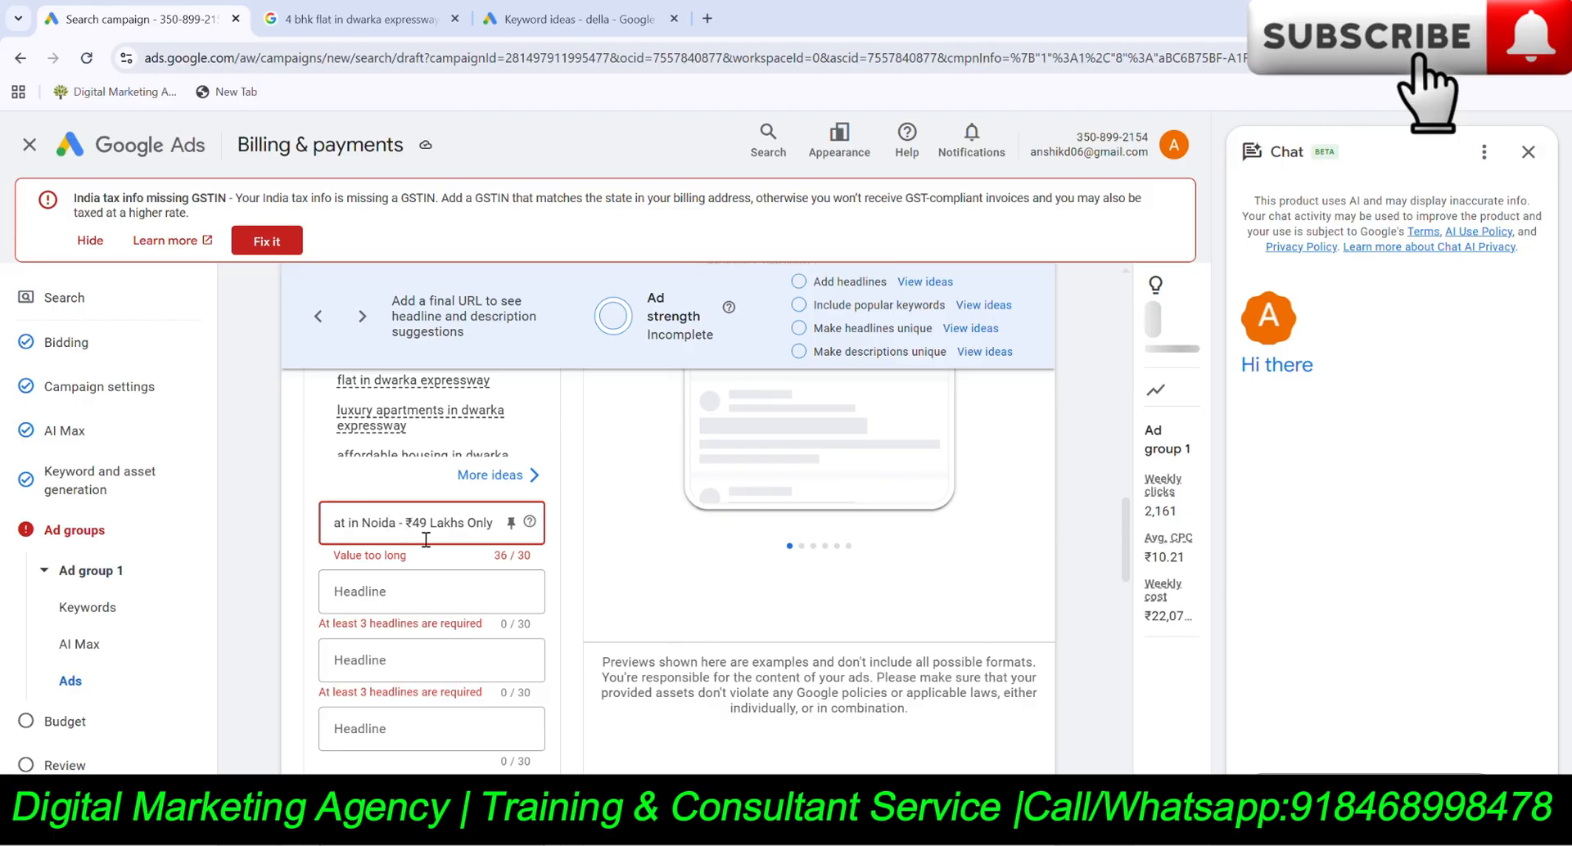
key(BackSpace)
key(BackSpace)
key(BackSpace)
key(BackSpace)
key(BackSpace)
key(BackSpace)
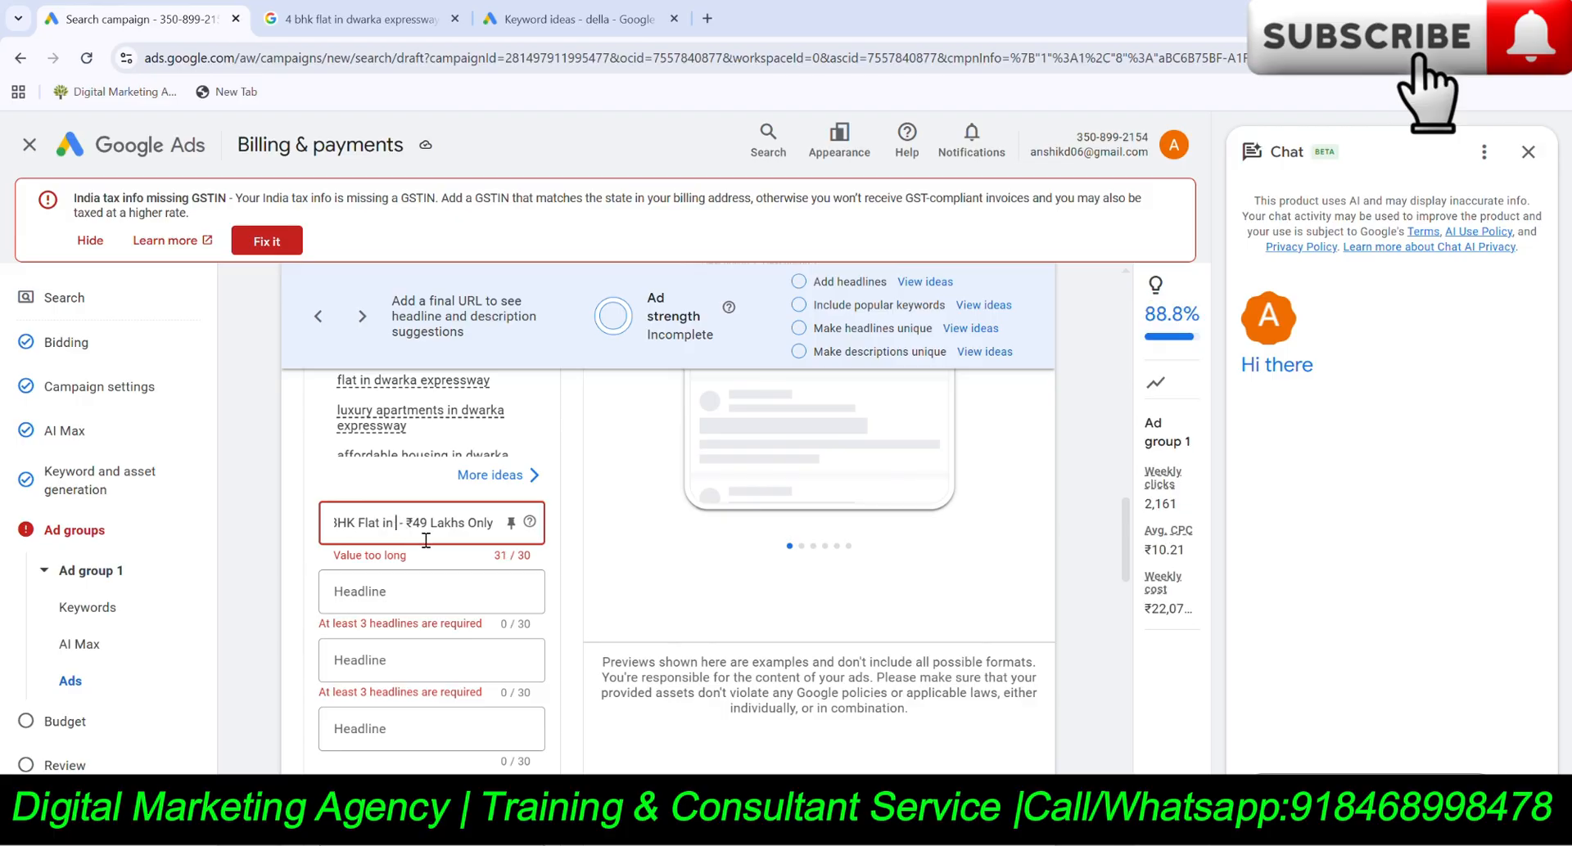
text(Gurg)
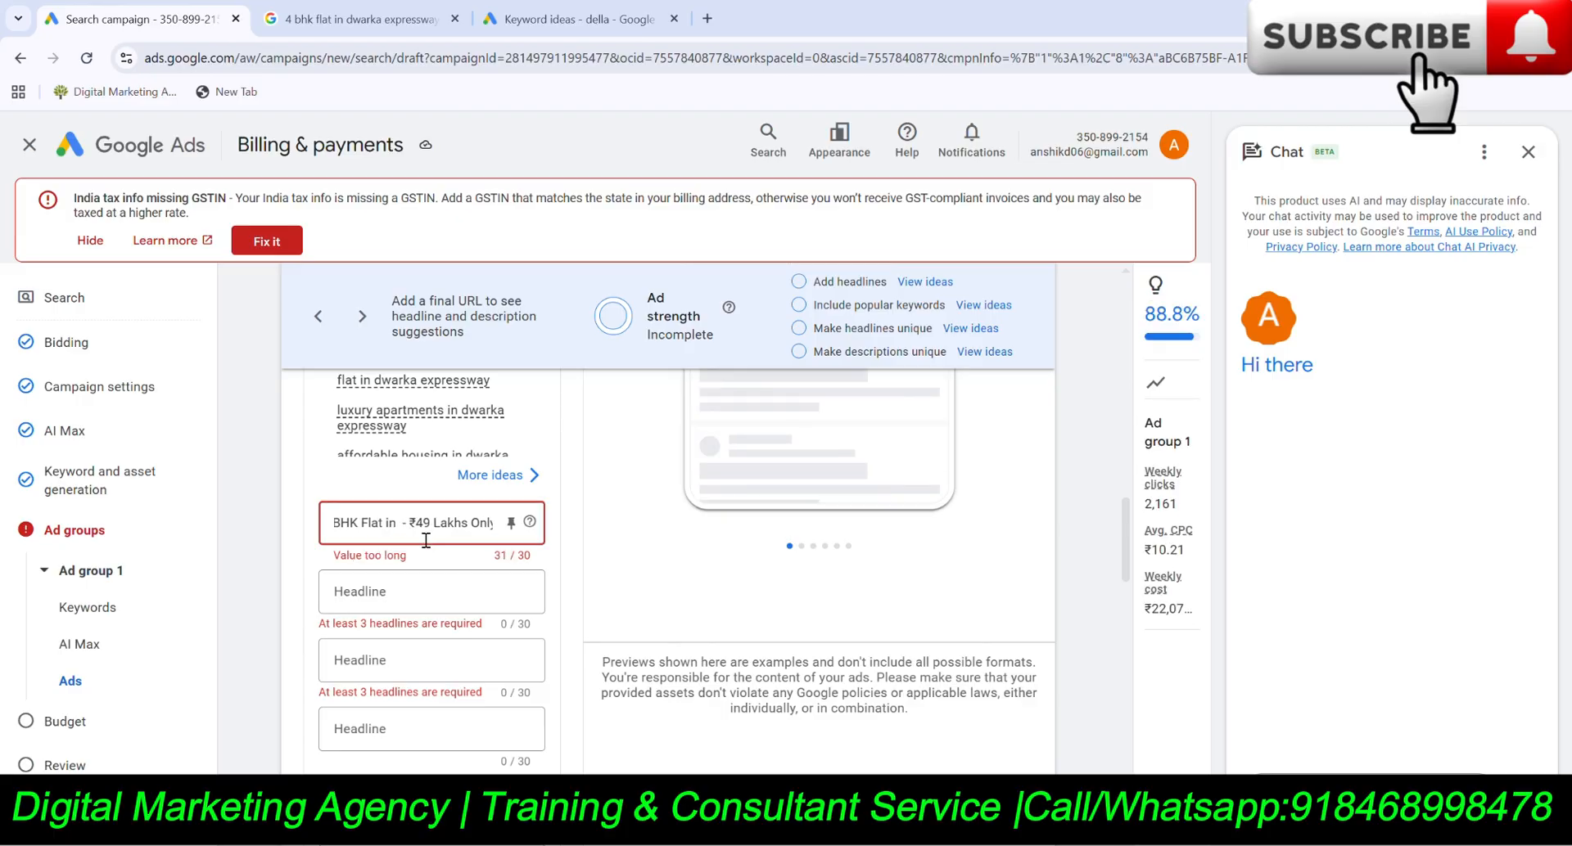
text(aon)
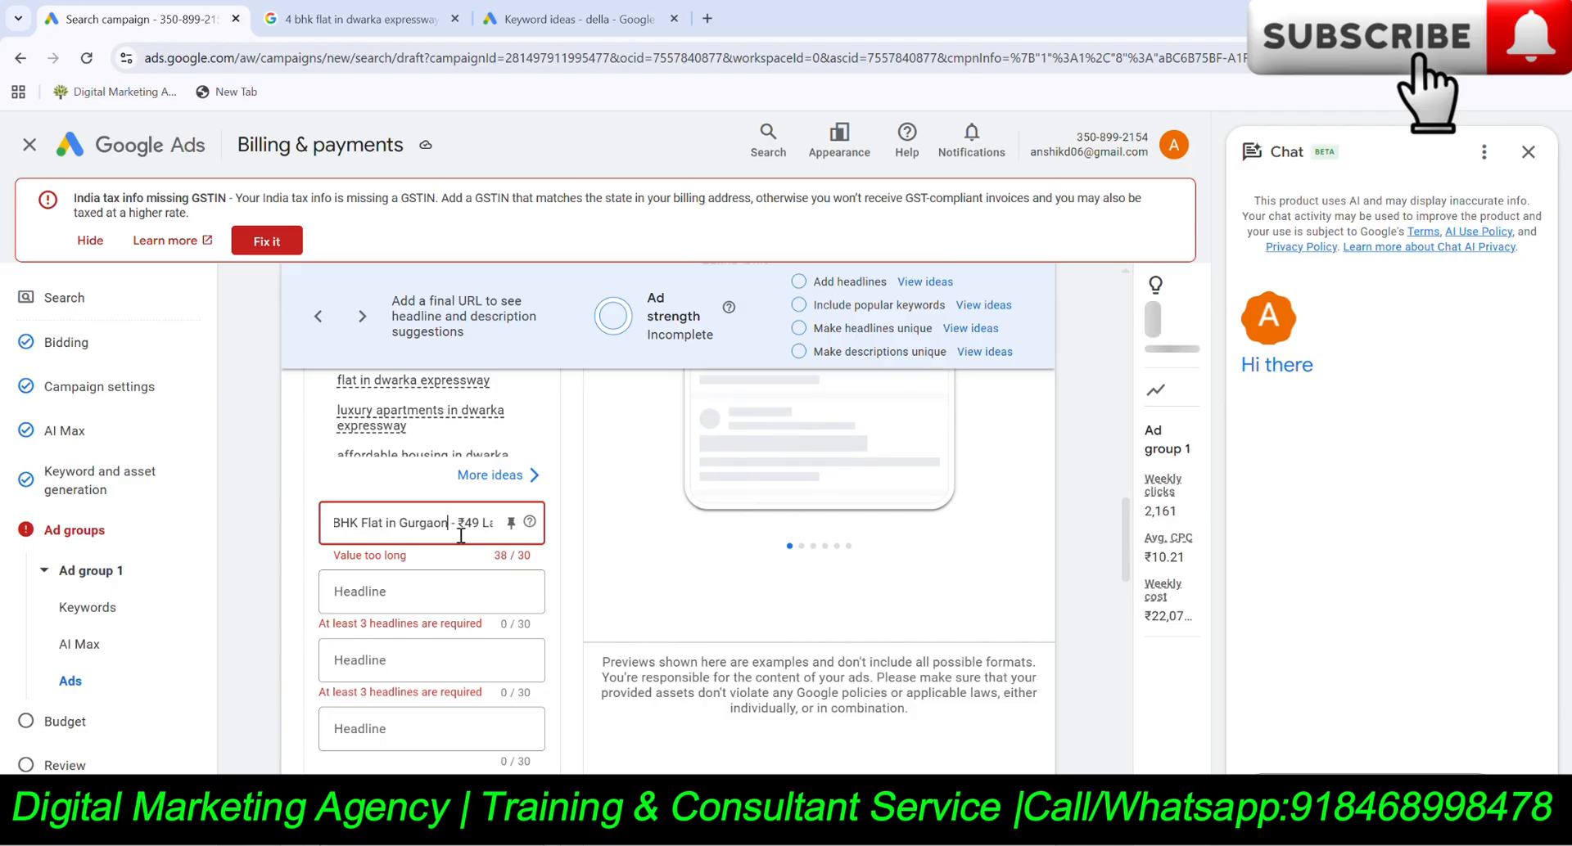
Move the price text from the first headline into the second and strip its leading dash, leaving "₹49 Lakhs Only".
drag(454, 528, 542, 548)
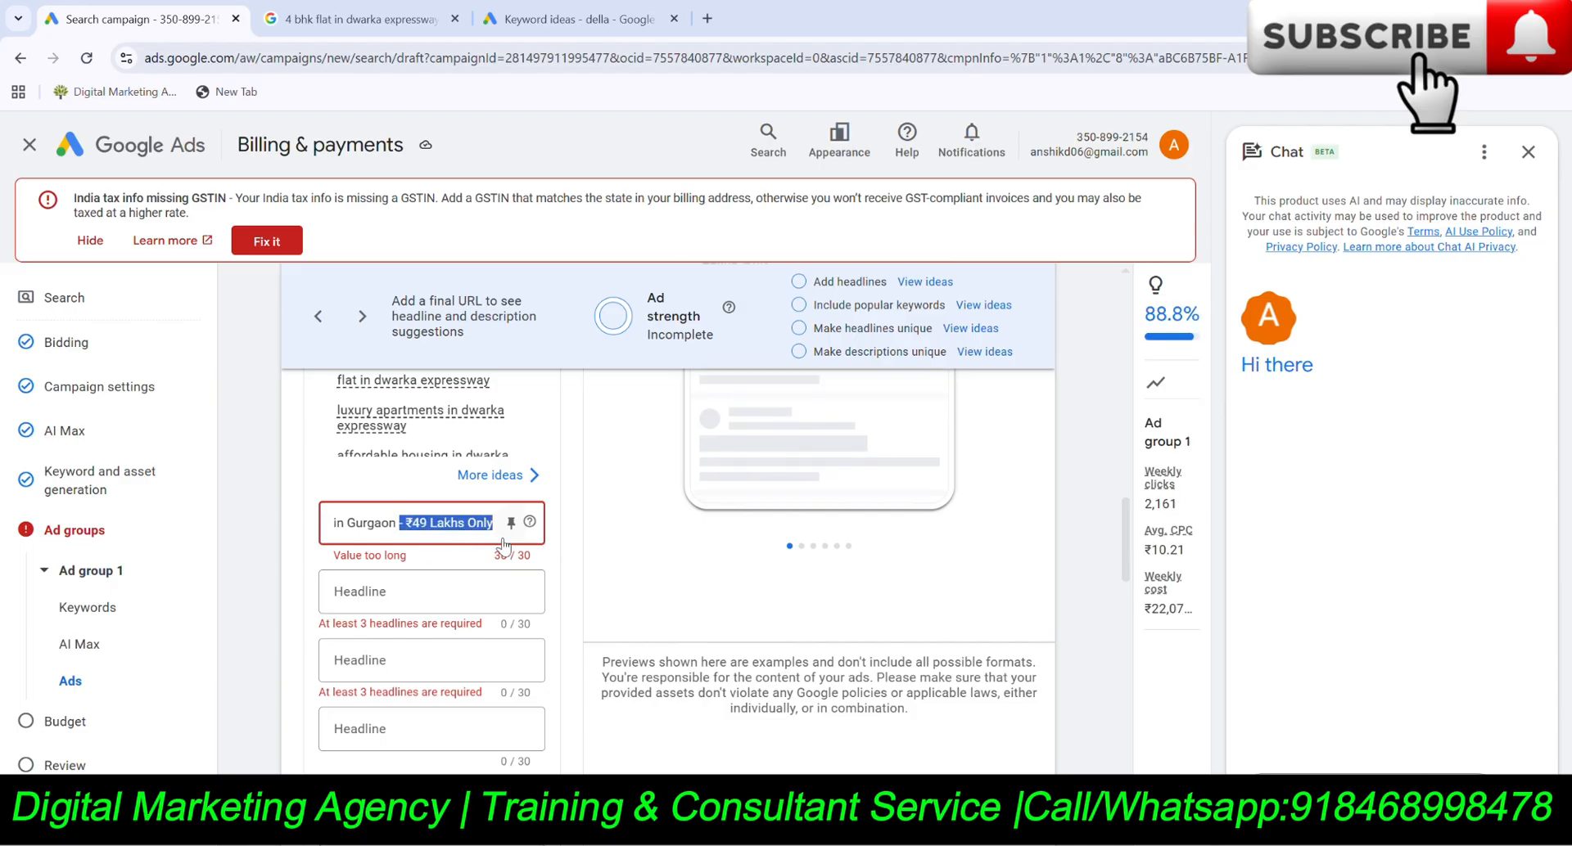
key(ctrl+x)
click(411, 603)
key(ctrl+v)
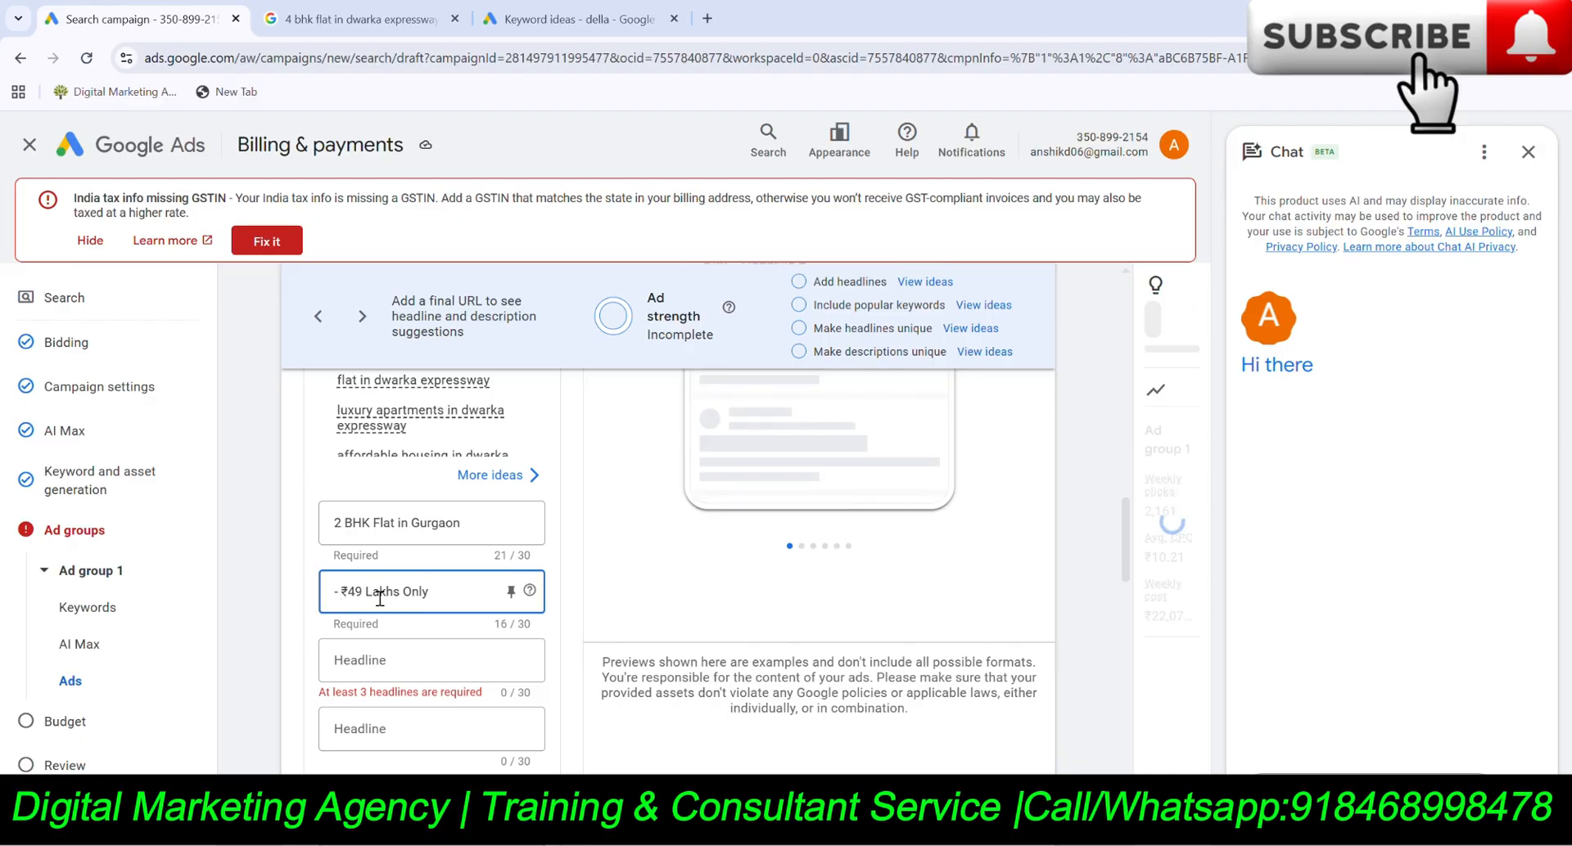
key(BackSpace)
key(BackSpace)
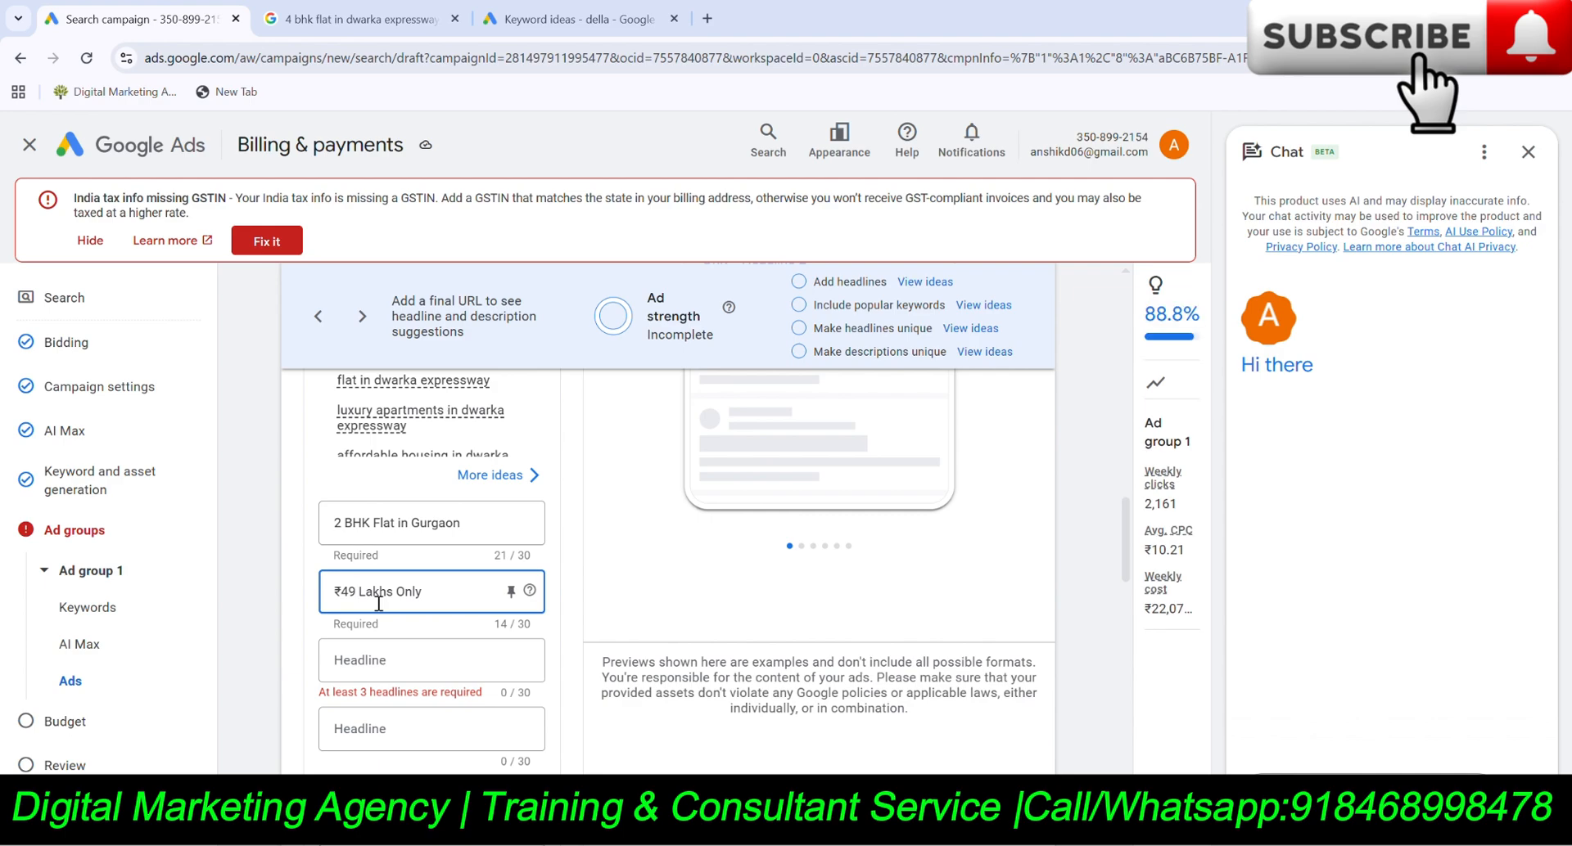
Change the second headline to "₹1 Cr Only".
key(BackSpace)
key(BackSpace)
text(1 )
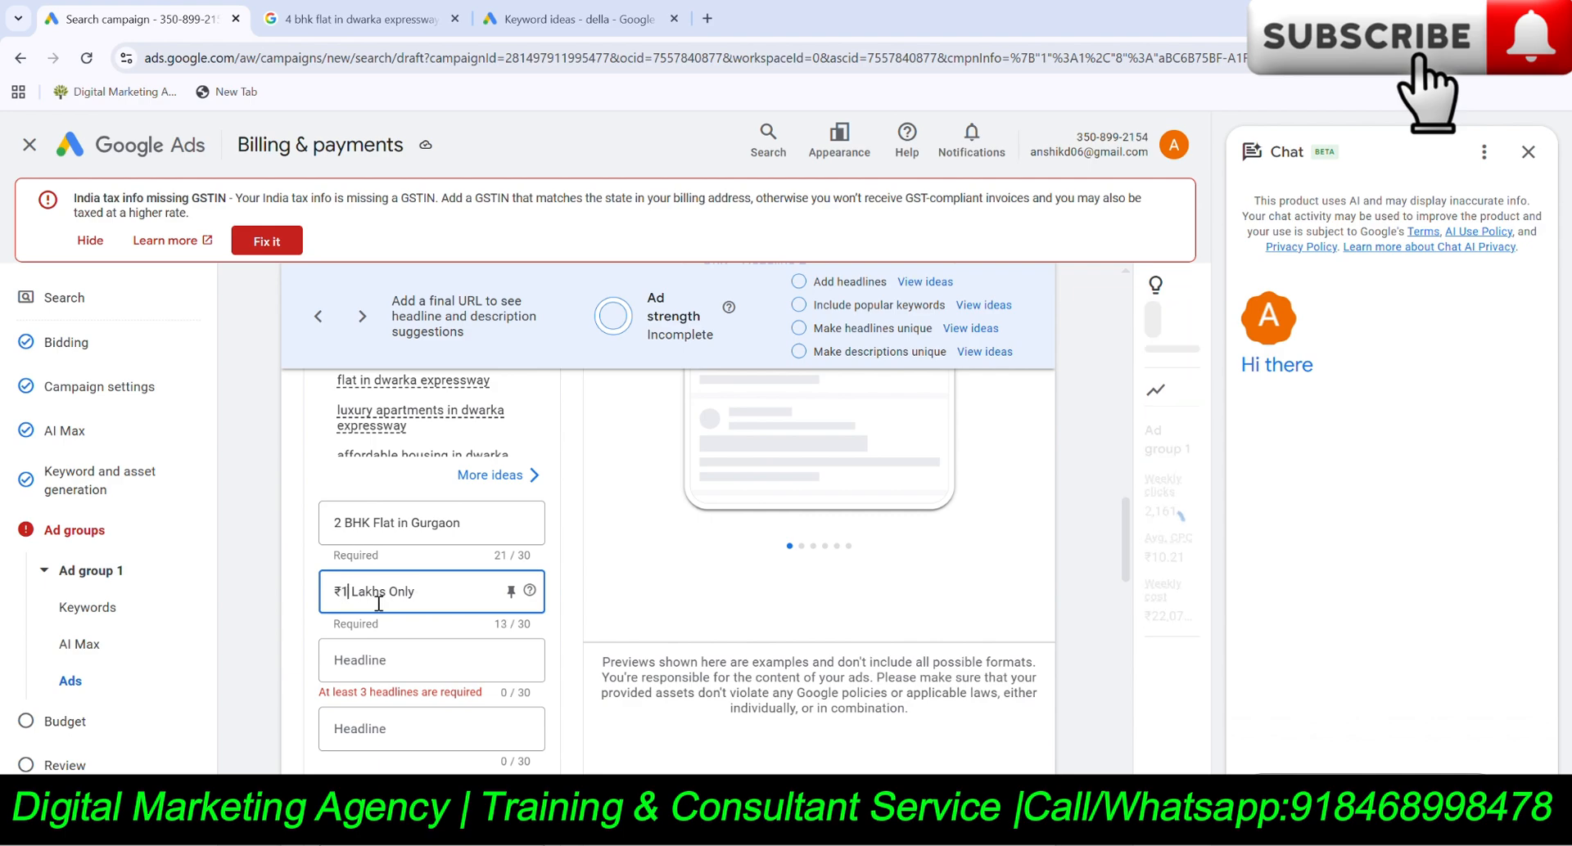
text(Cr)
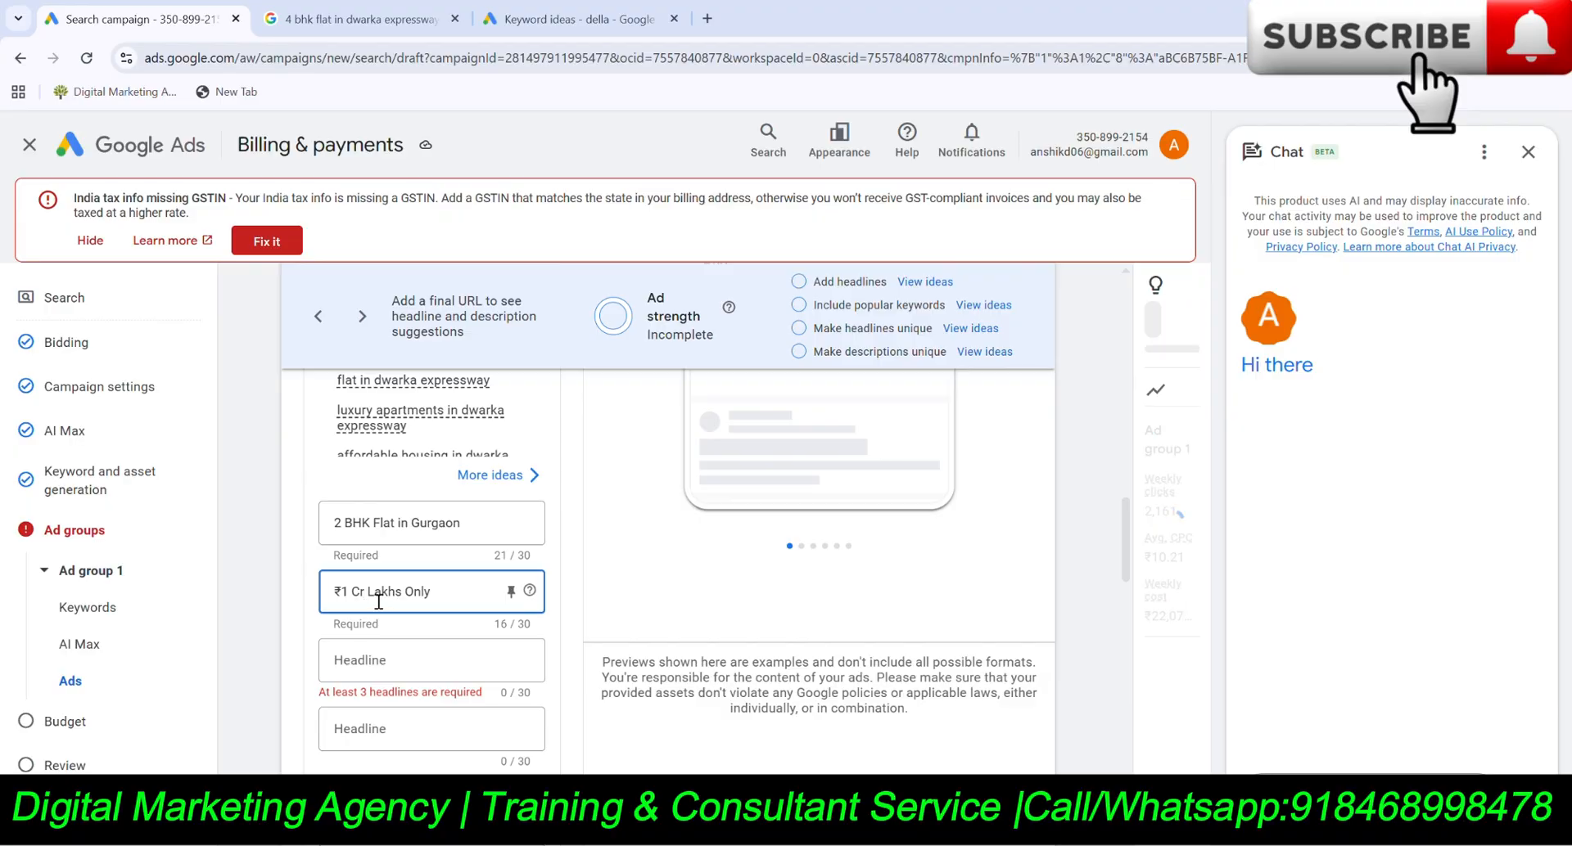
key(Delete)
key(Delete)
key(Delete)
key(Delete)
key(Delete)
key(Delete)
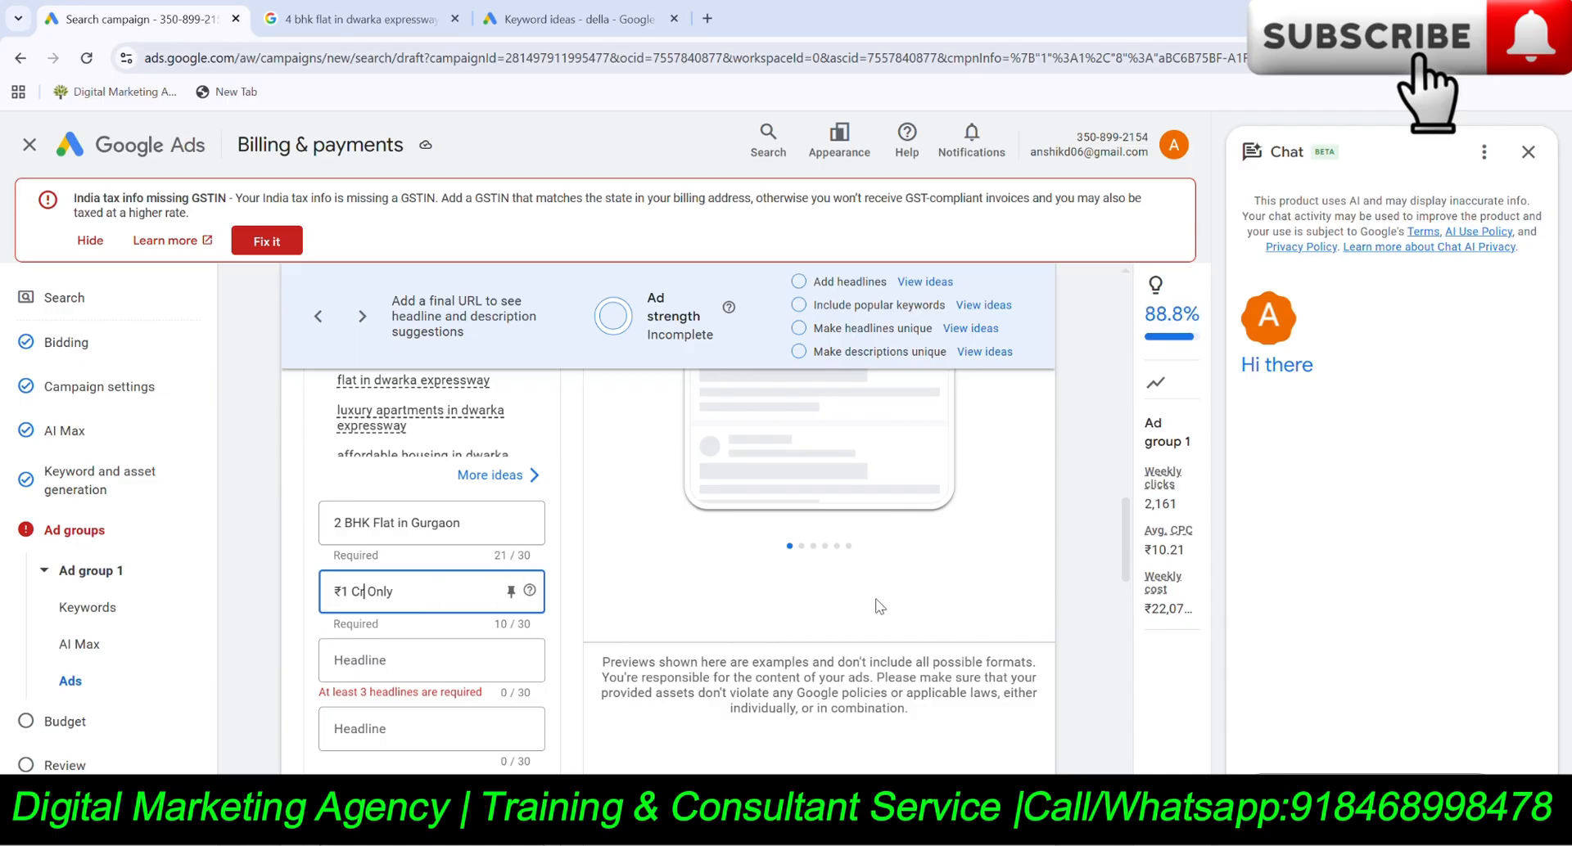
Replace the first headline with the suggested keyword "flat in dwarka expressway".
scroll(878, 606, up, 5)
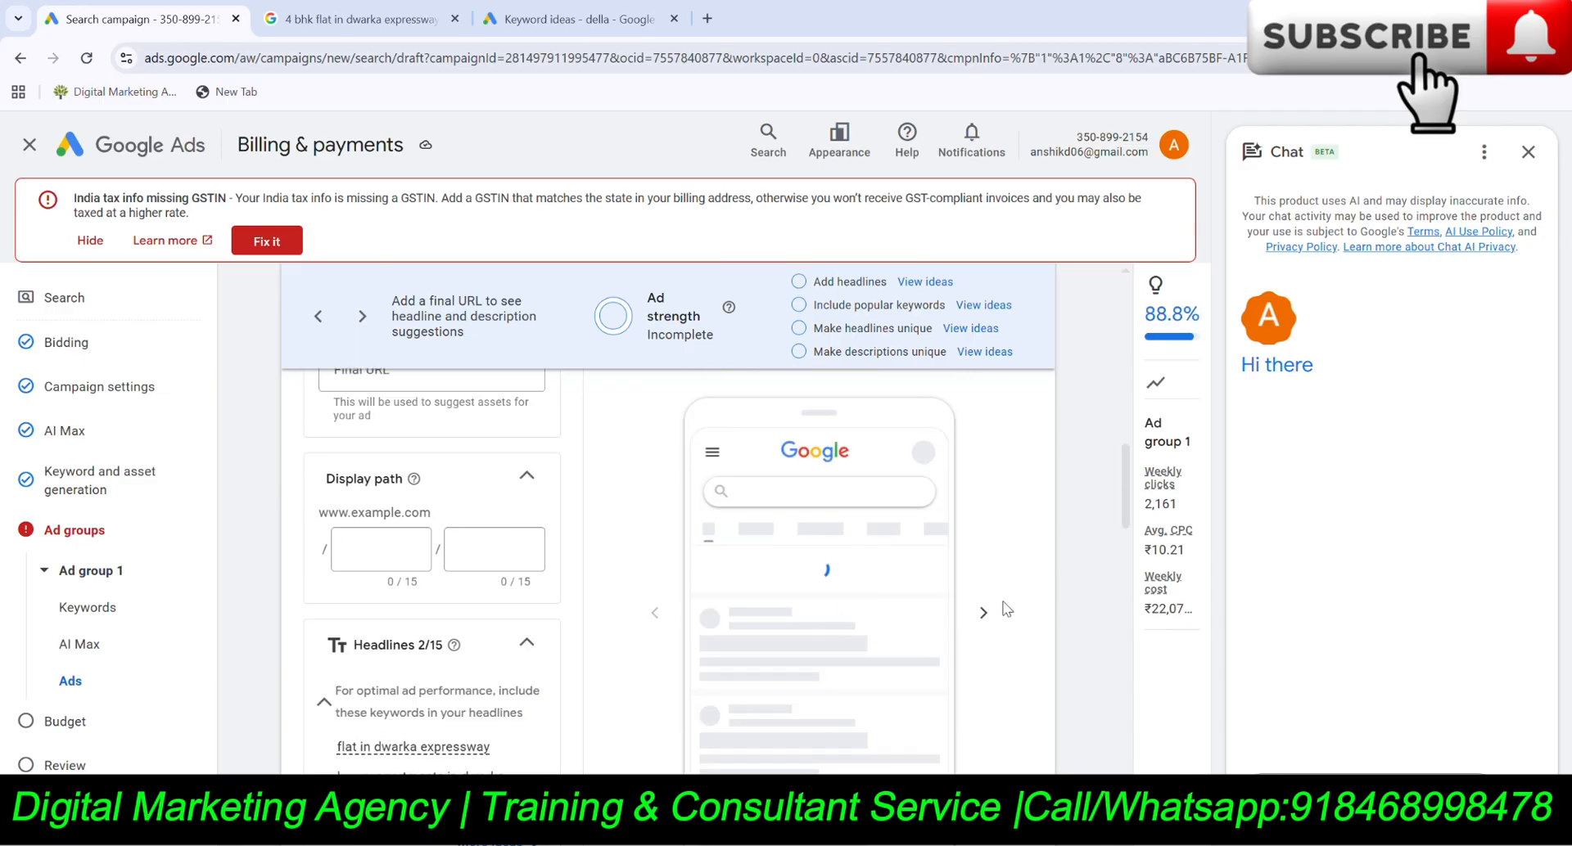
scroll(588, 586, down, 3)
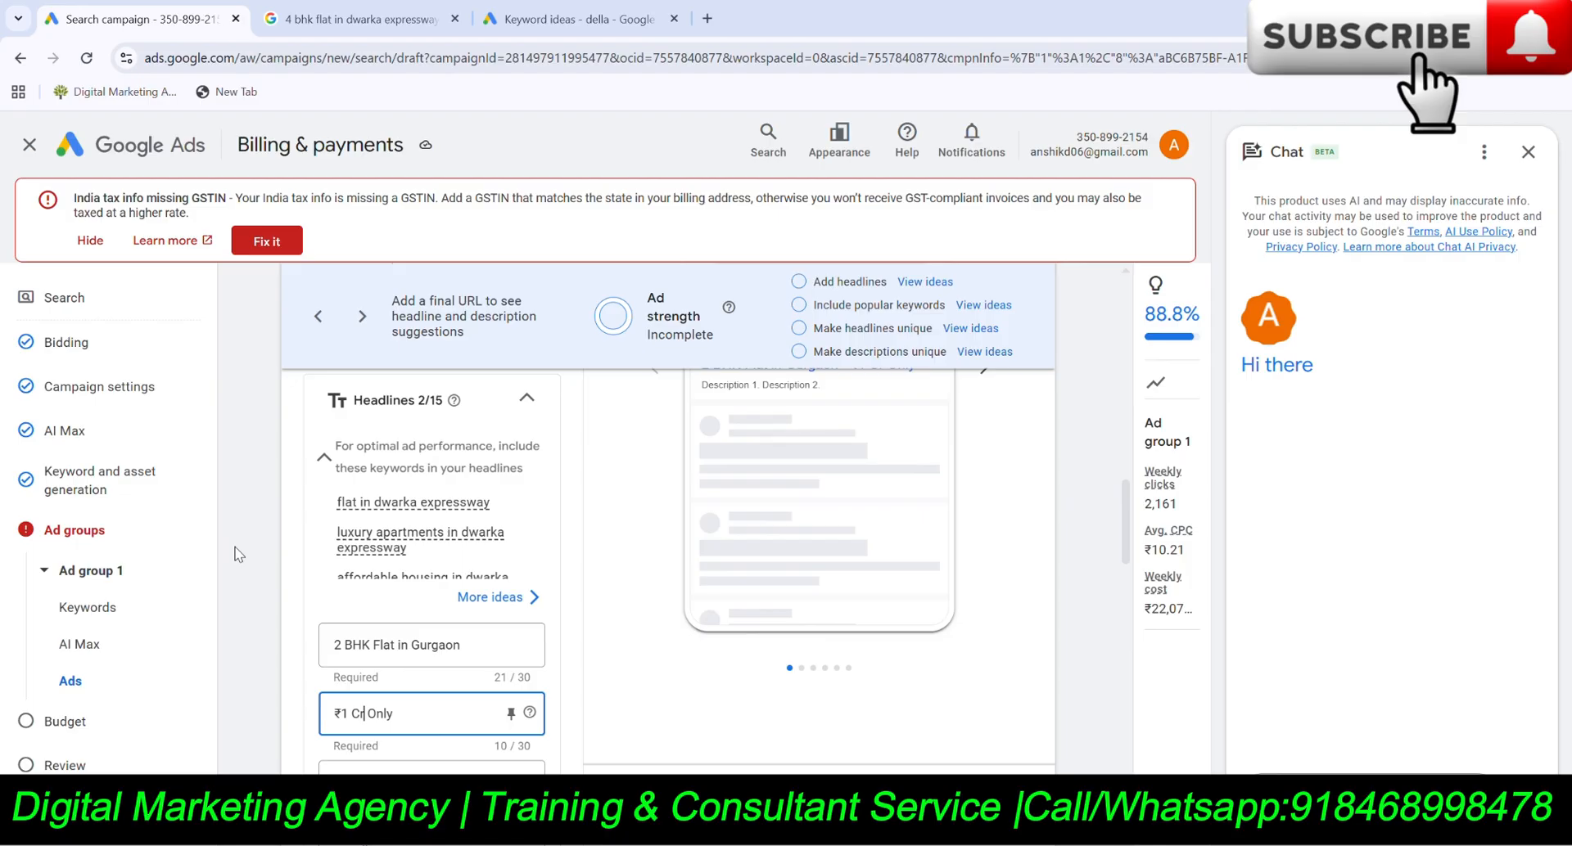
drag(336, 503, 504, 515)
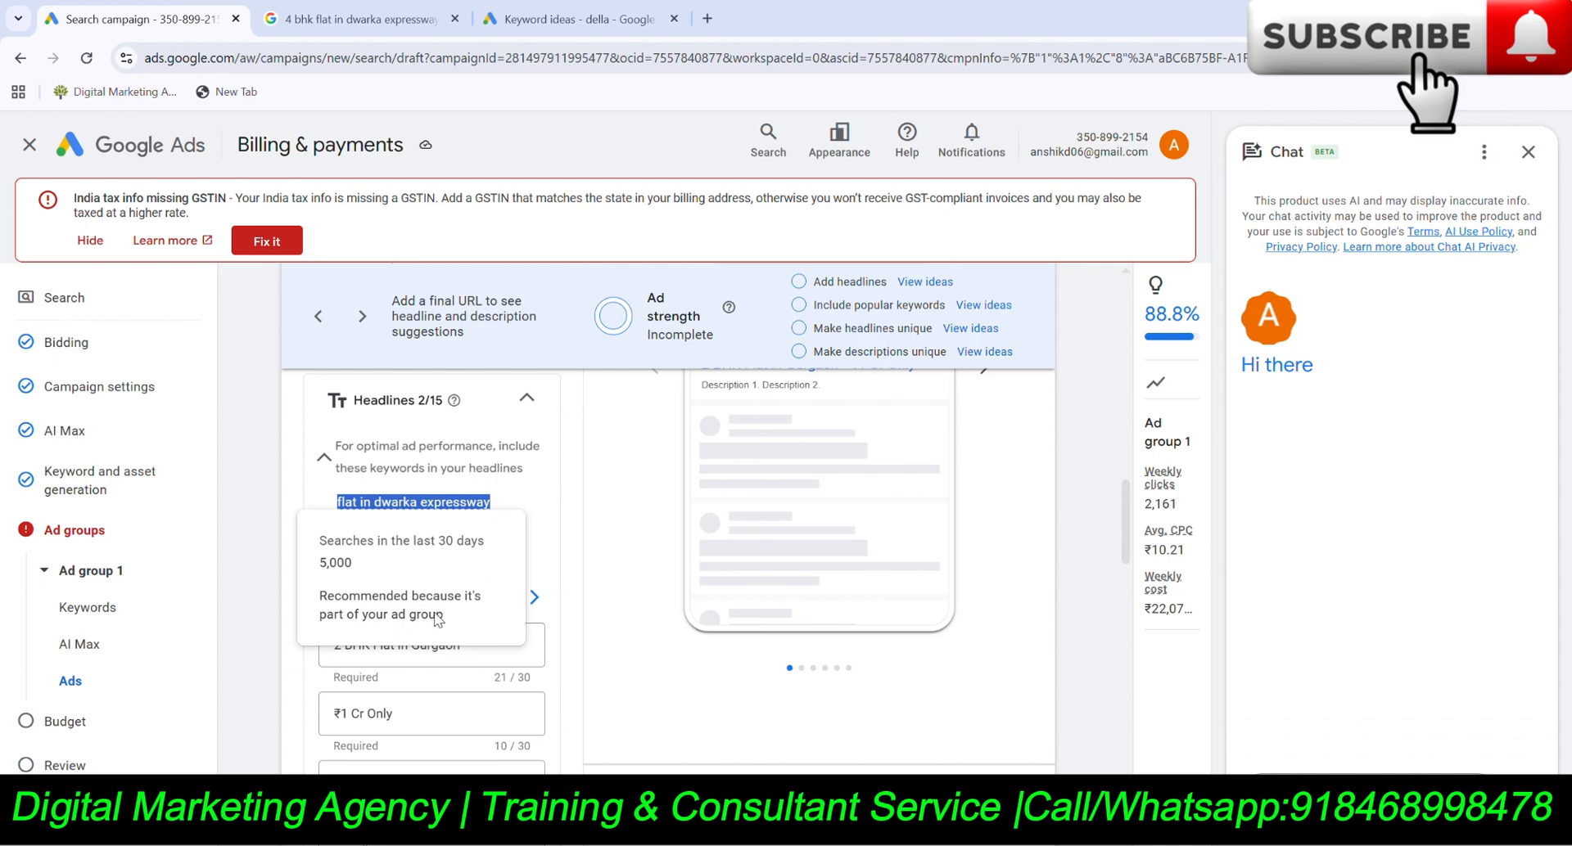
triple_click(431, 646)
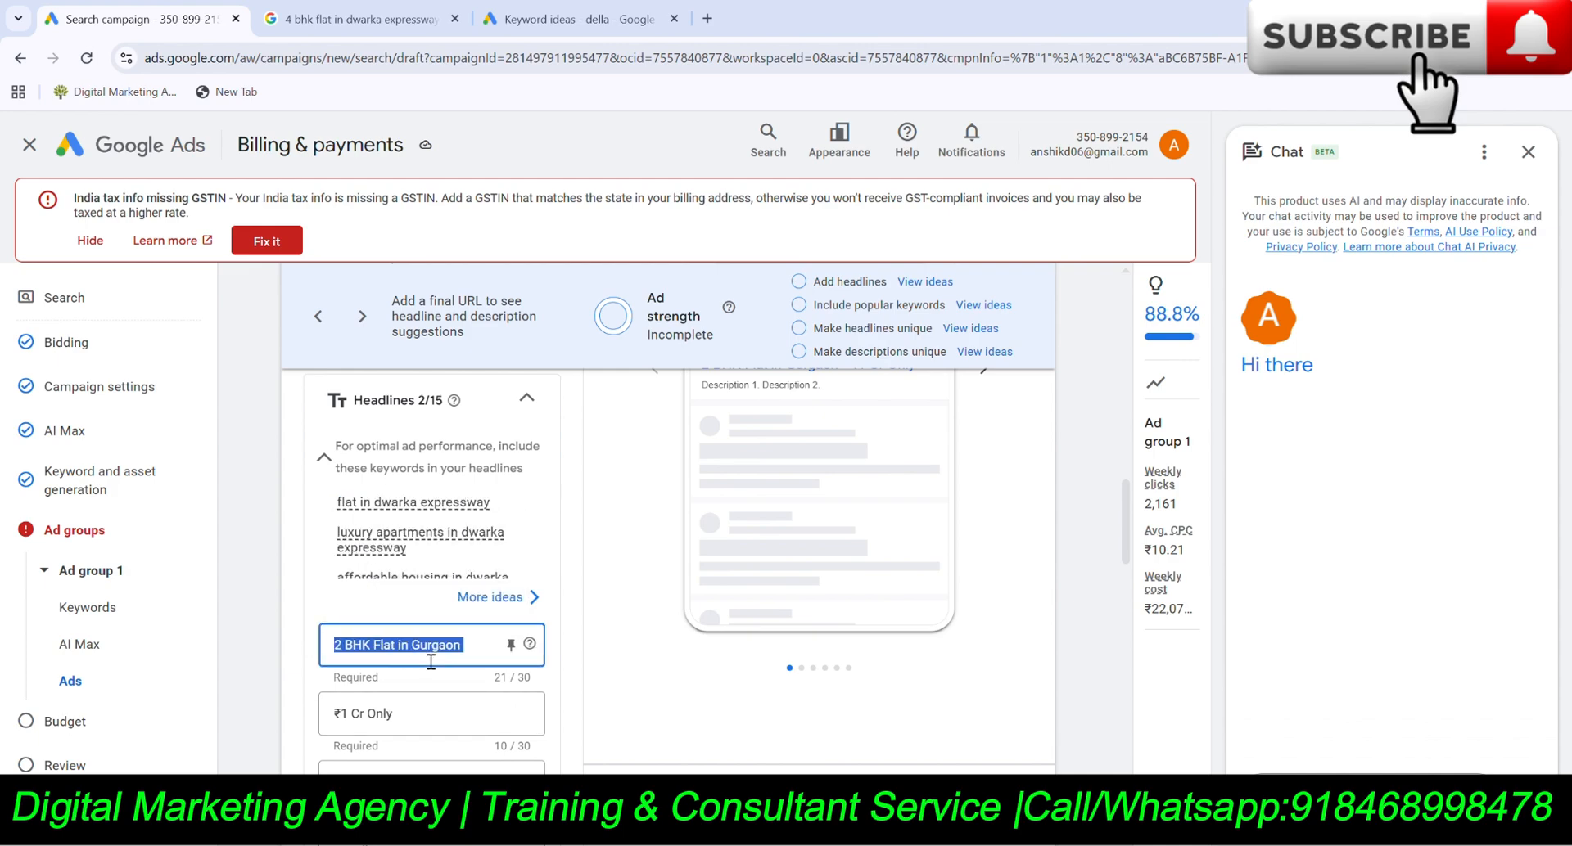
key(ctrl+v)
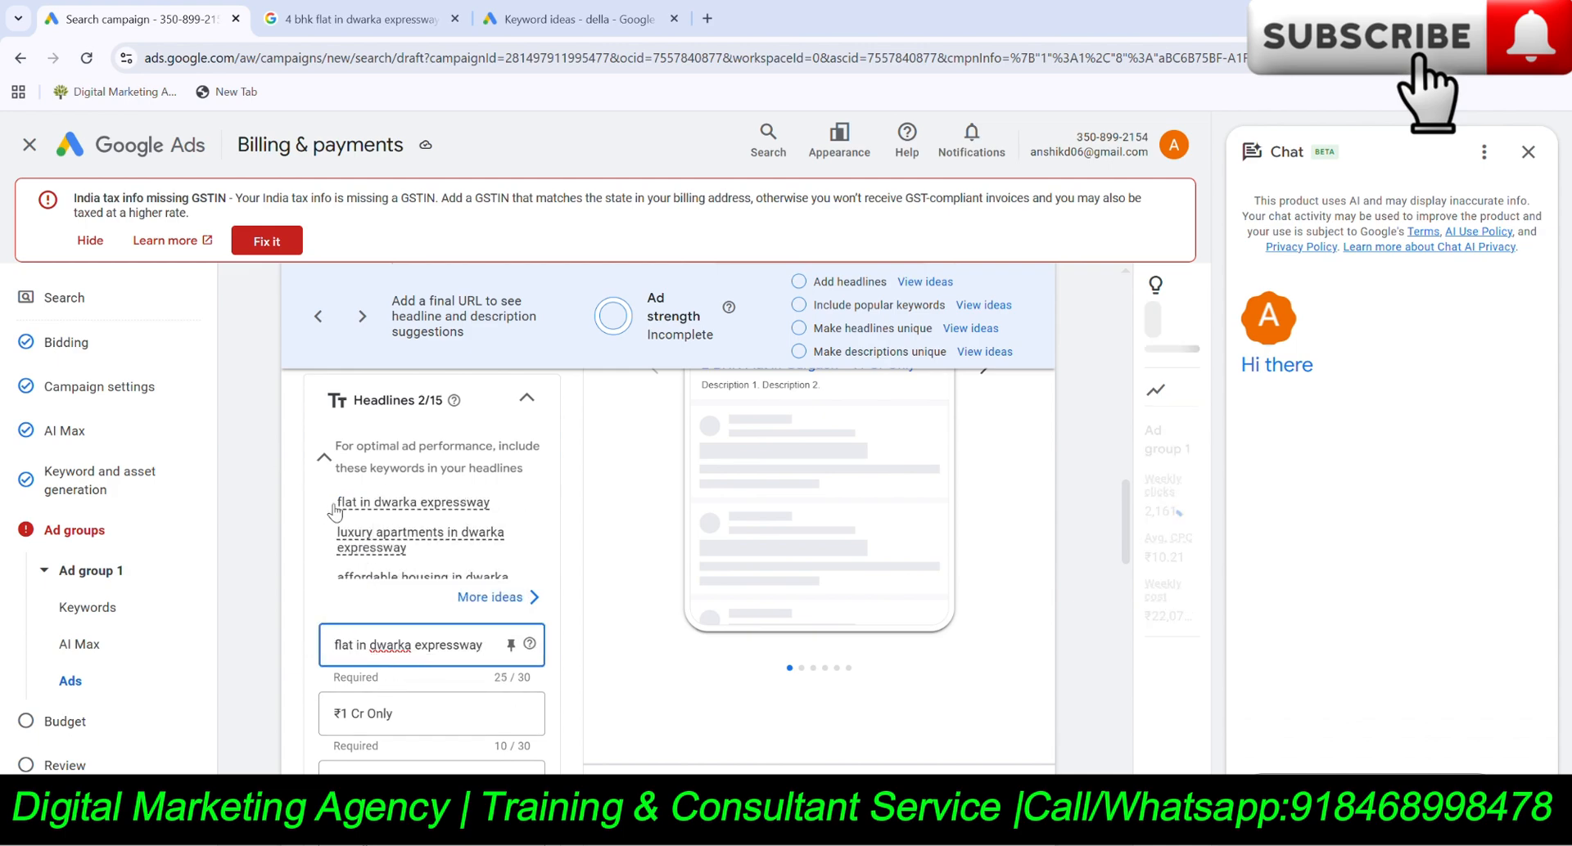
Replace the second headline with the copied keyword suggestions "flat in dwarka expressway" and "luxury apartments in dwarka expressway".
drag(335, 533, 428, 546)
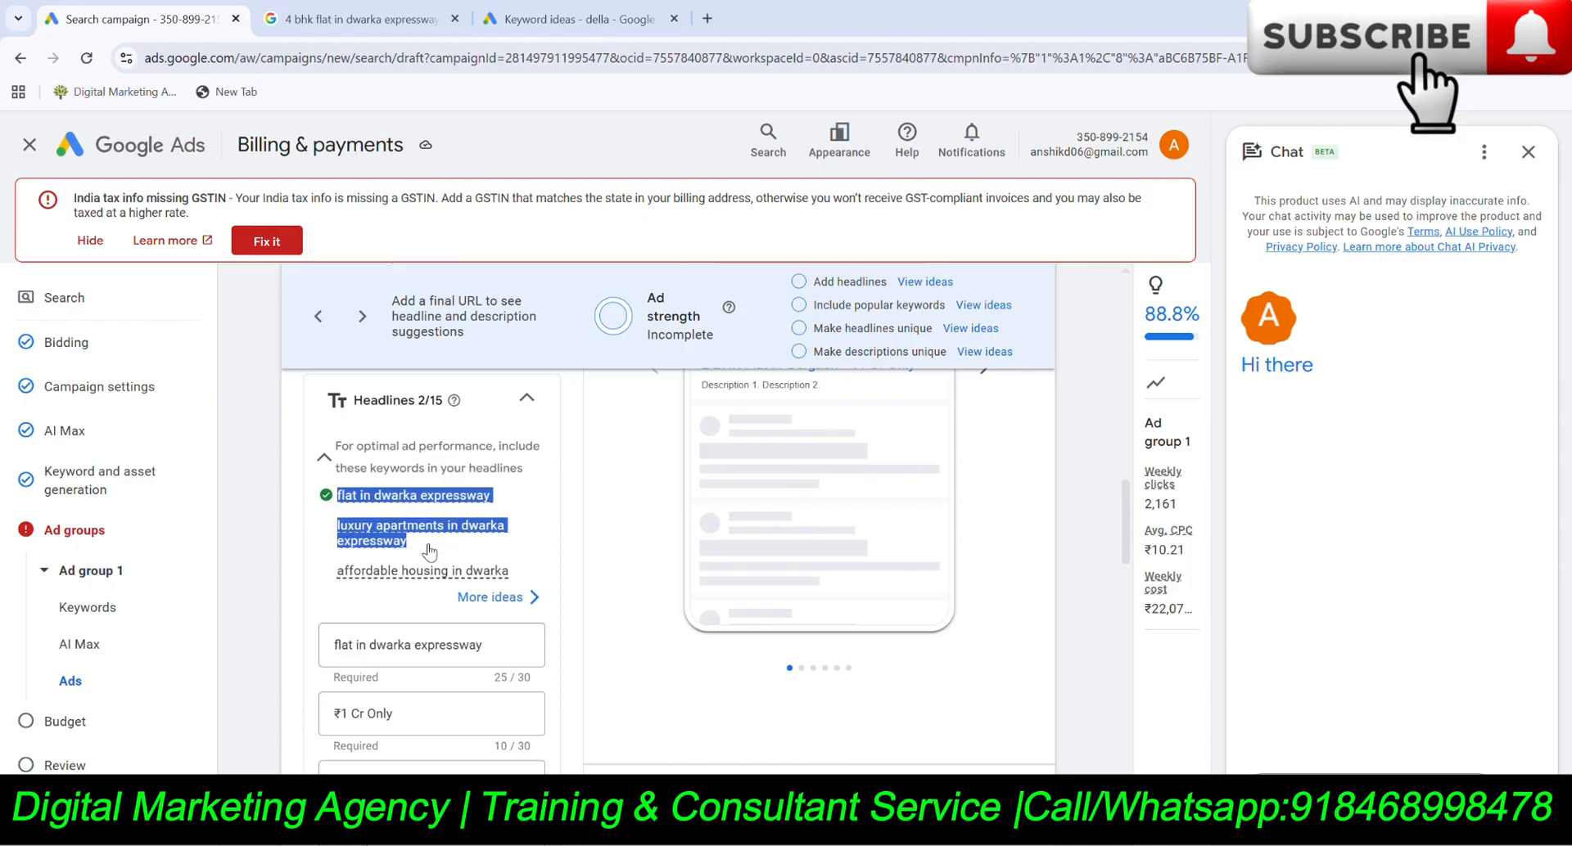
scroll(329, 523, down, 1)
triple_click(376, 591)
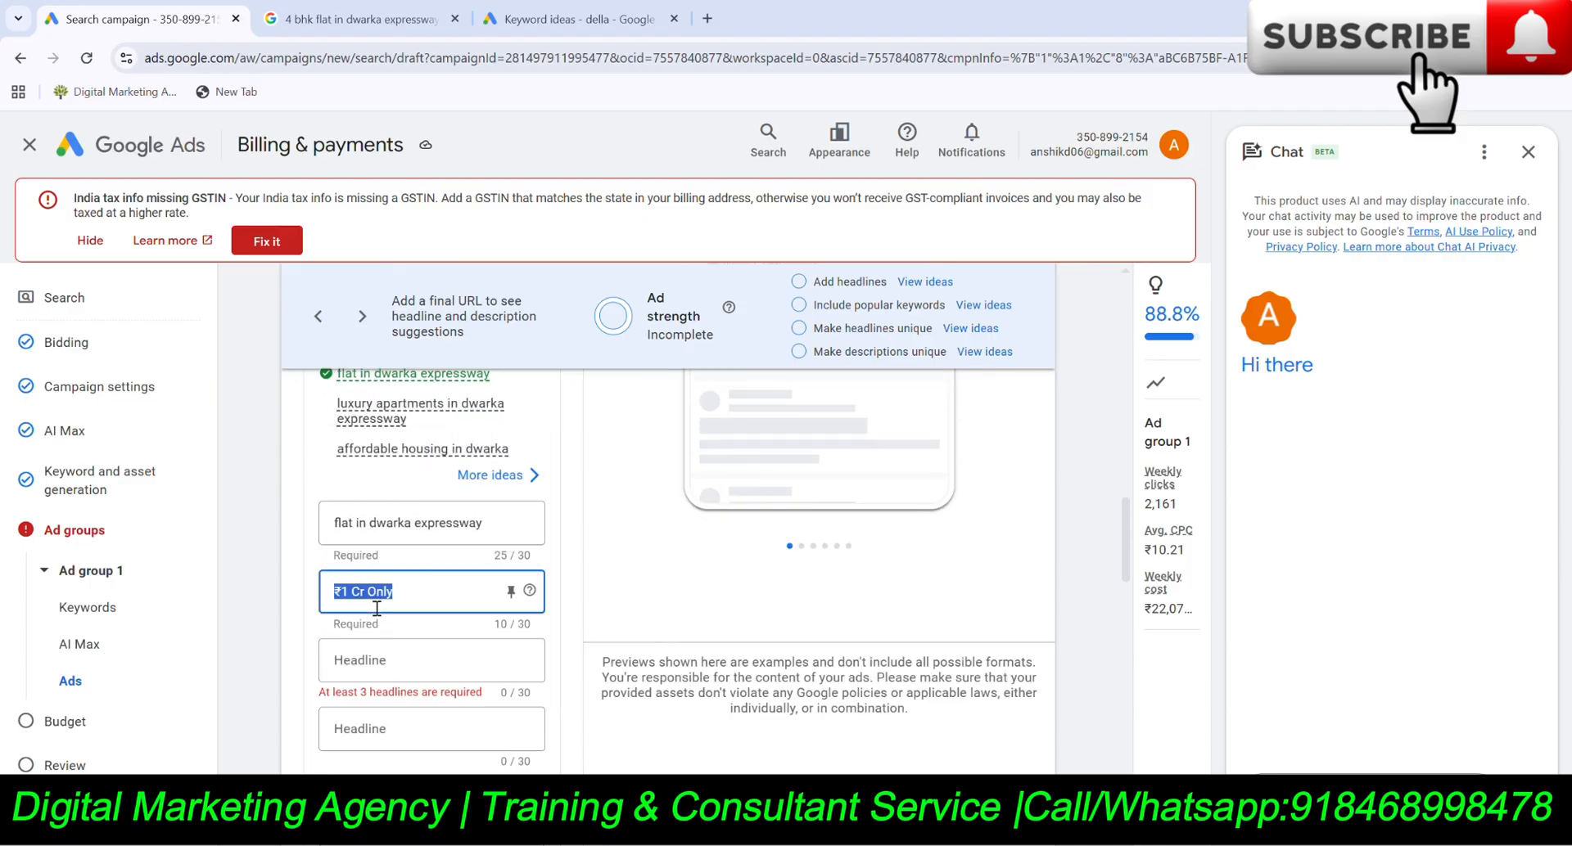
key(ctrl+v)
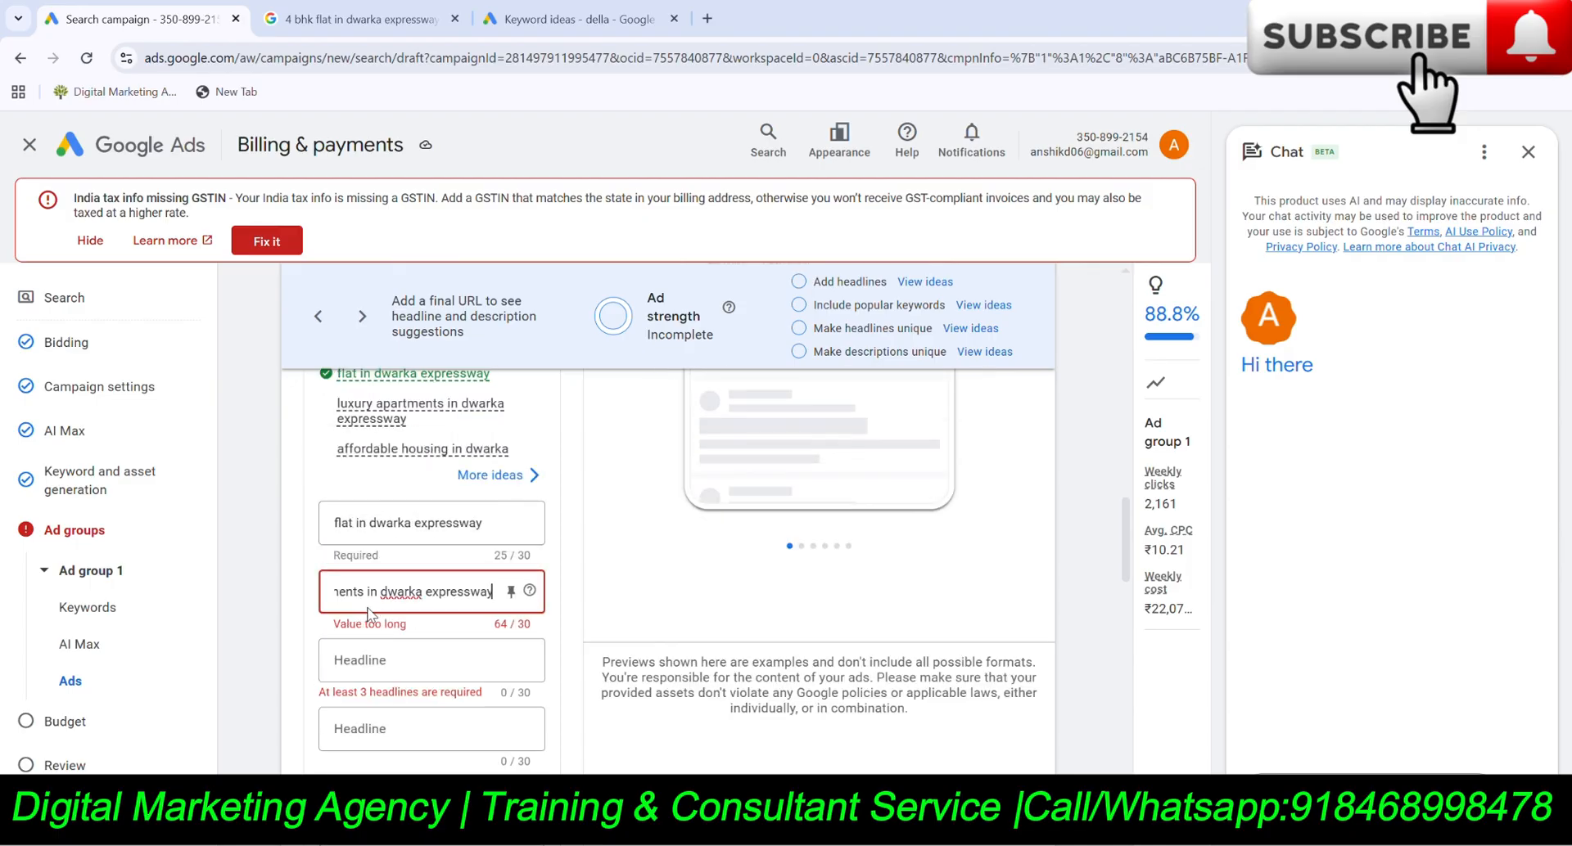
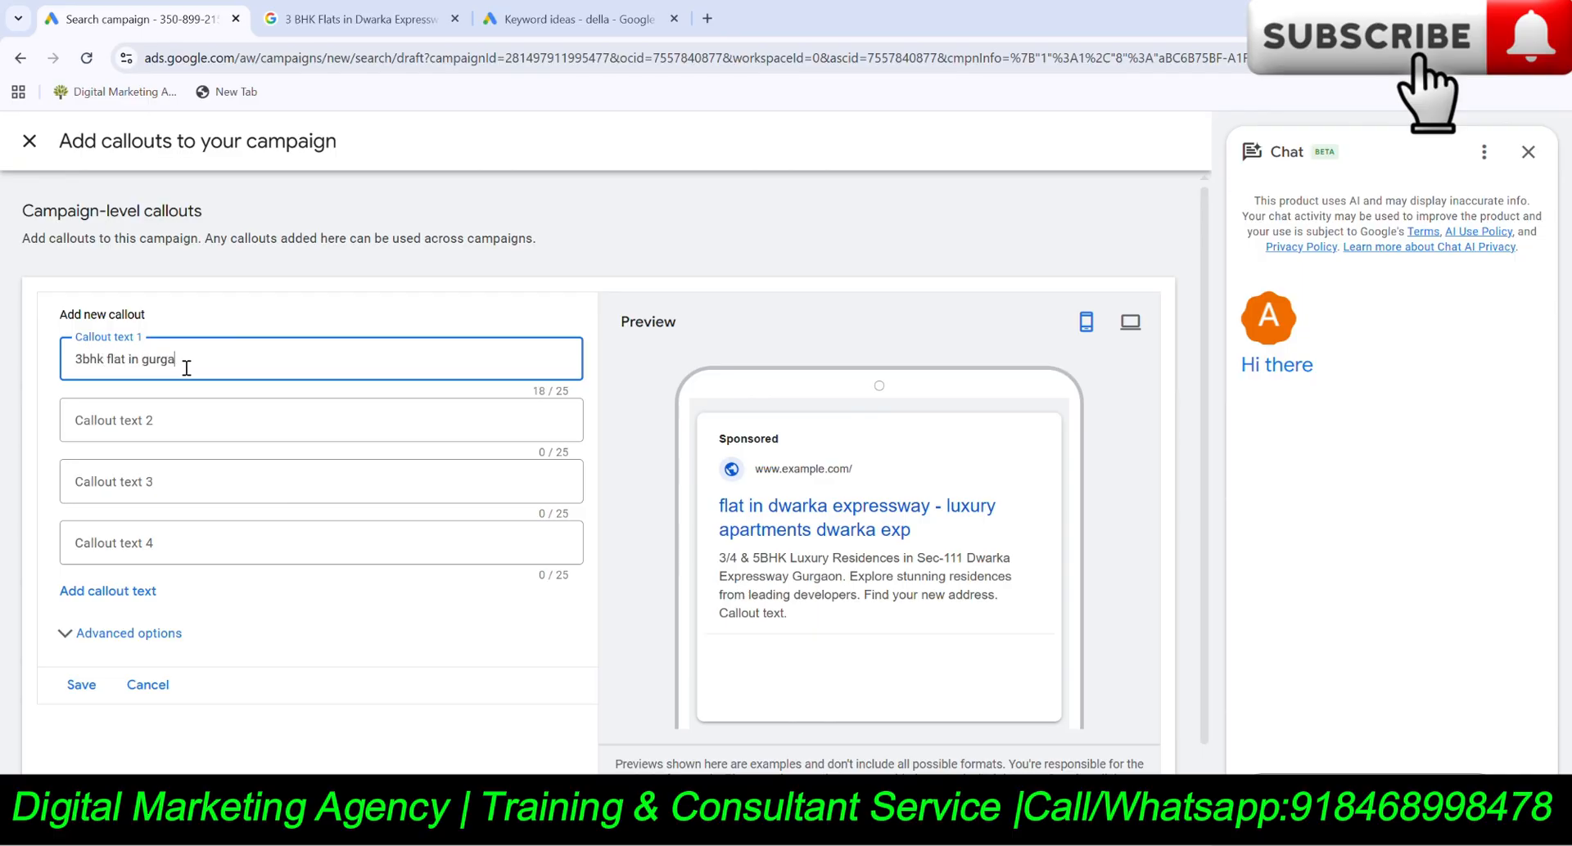
Add the campaign callouts "3bhk flat in gurgaon" and "4 bhk flat" and save them.
key(Tab)
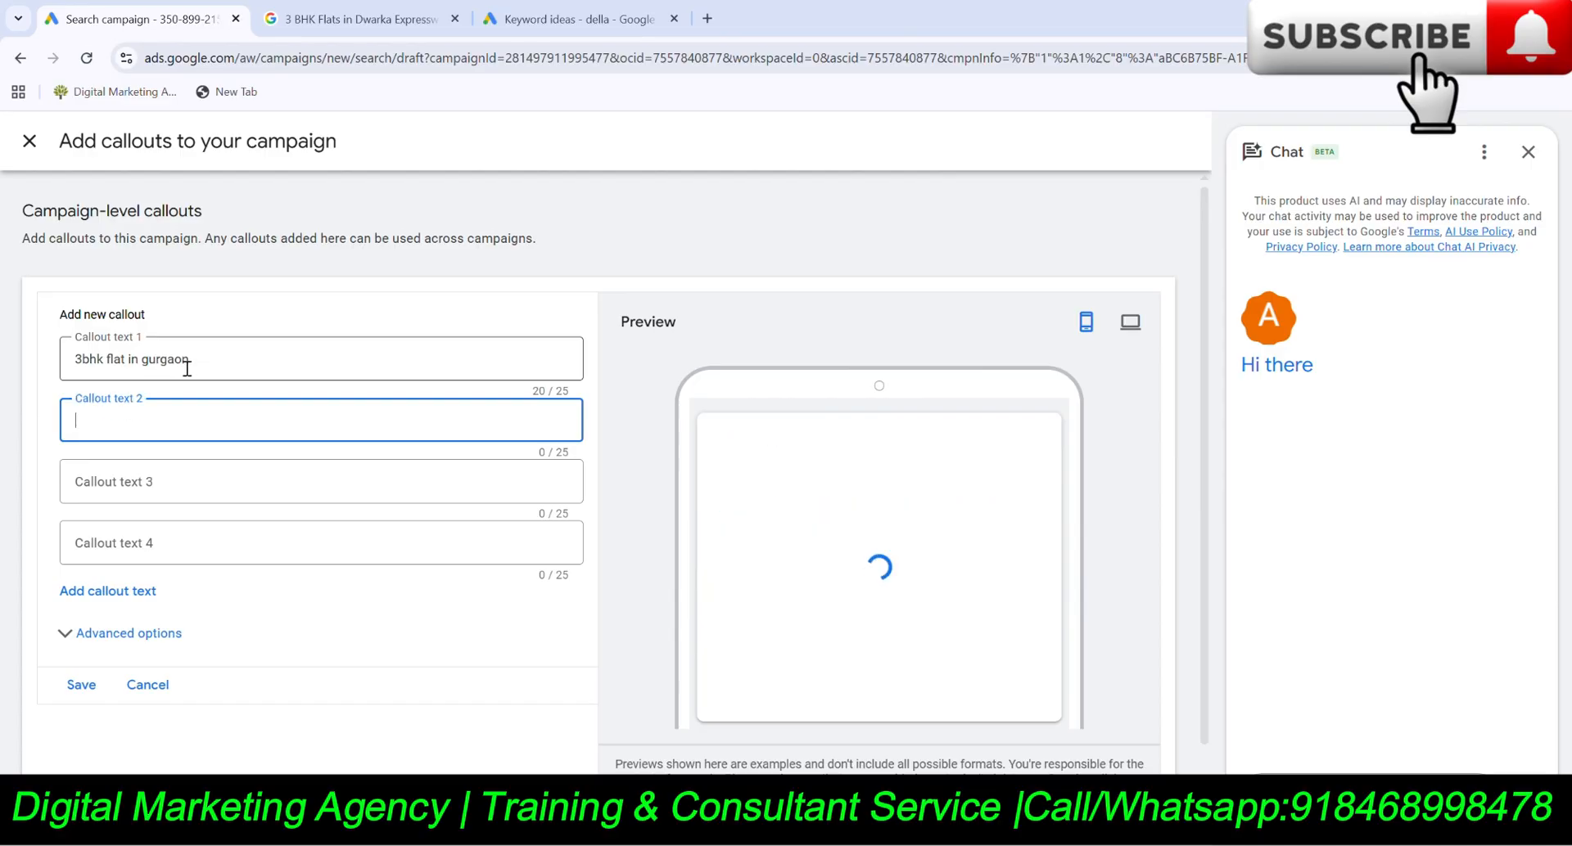
text(4 bhk flat)
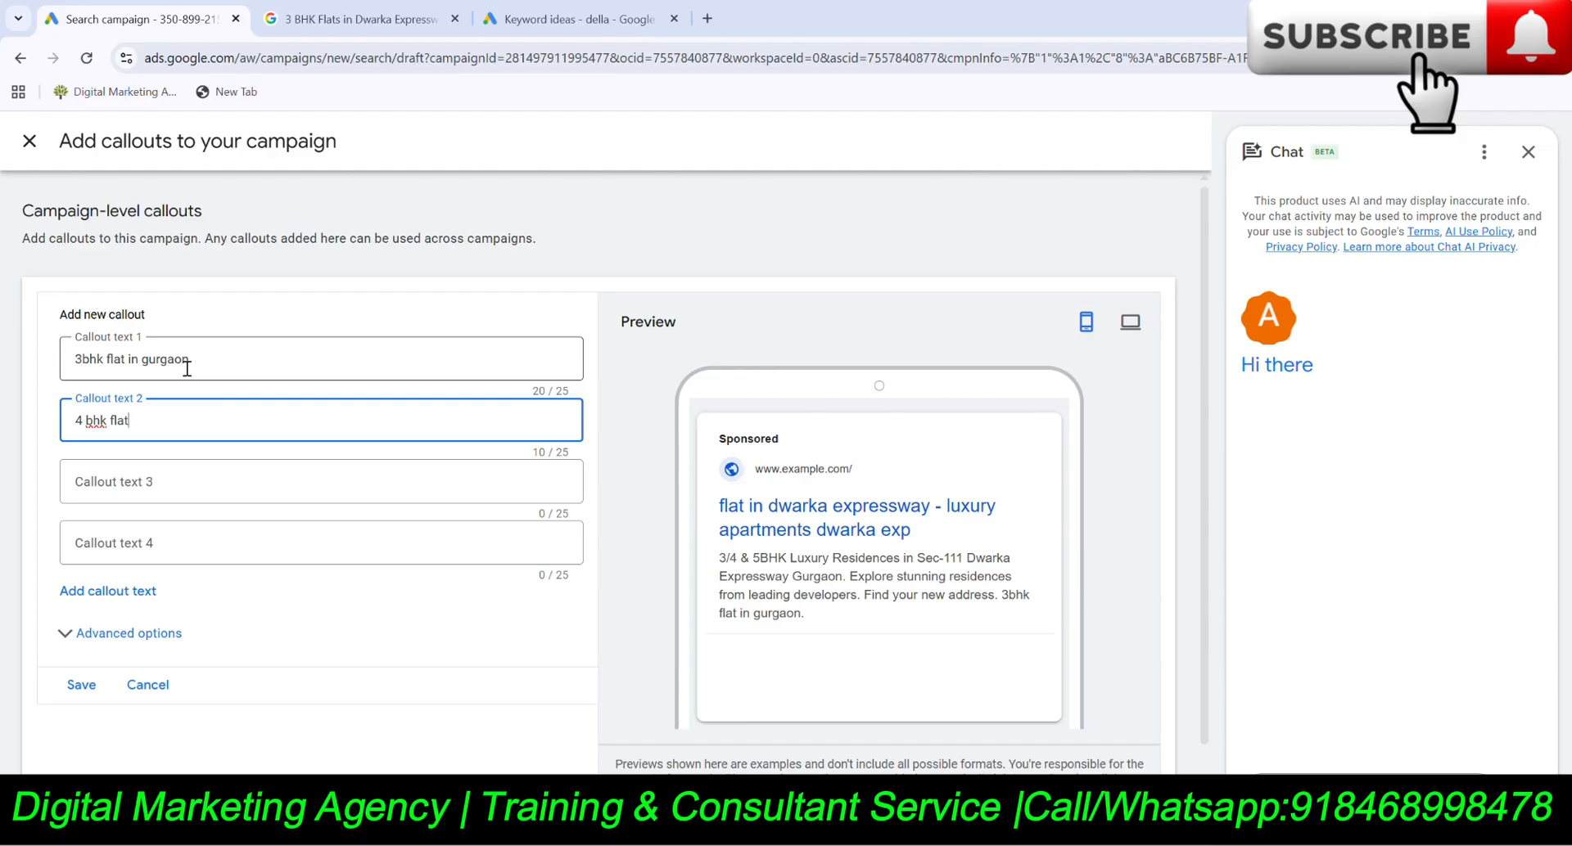
key(Tab)
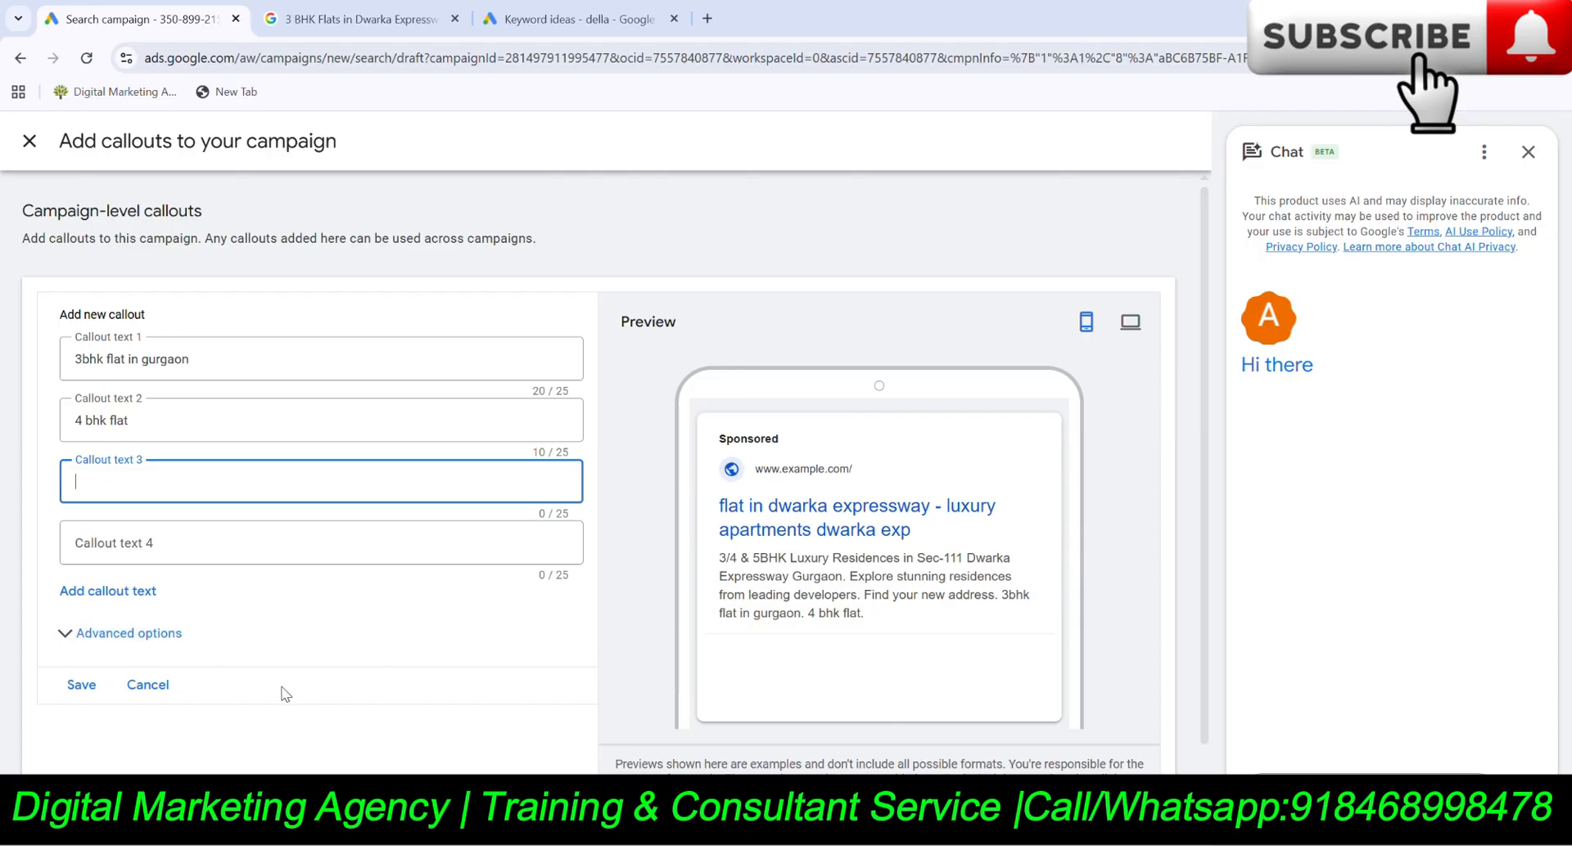
click(81, 686)
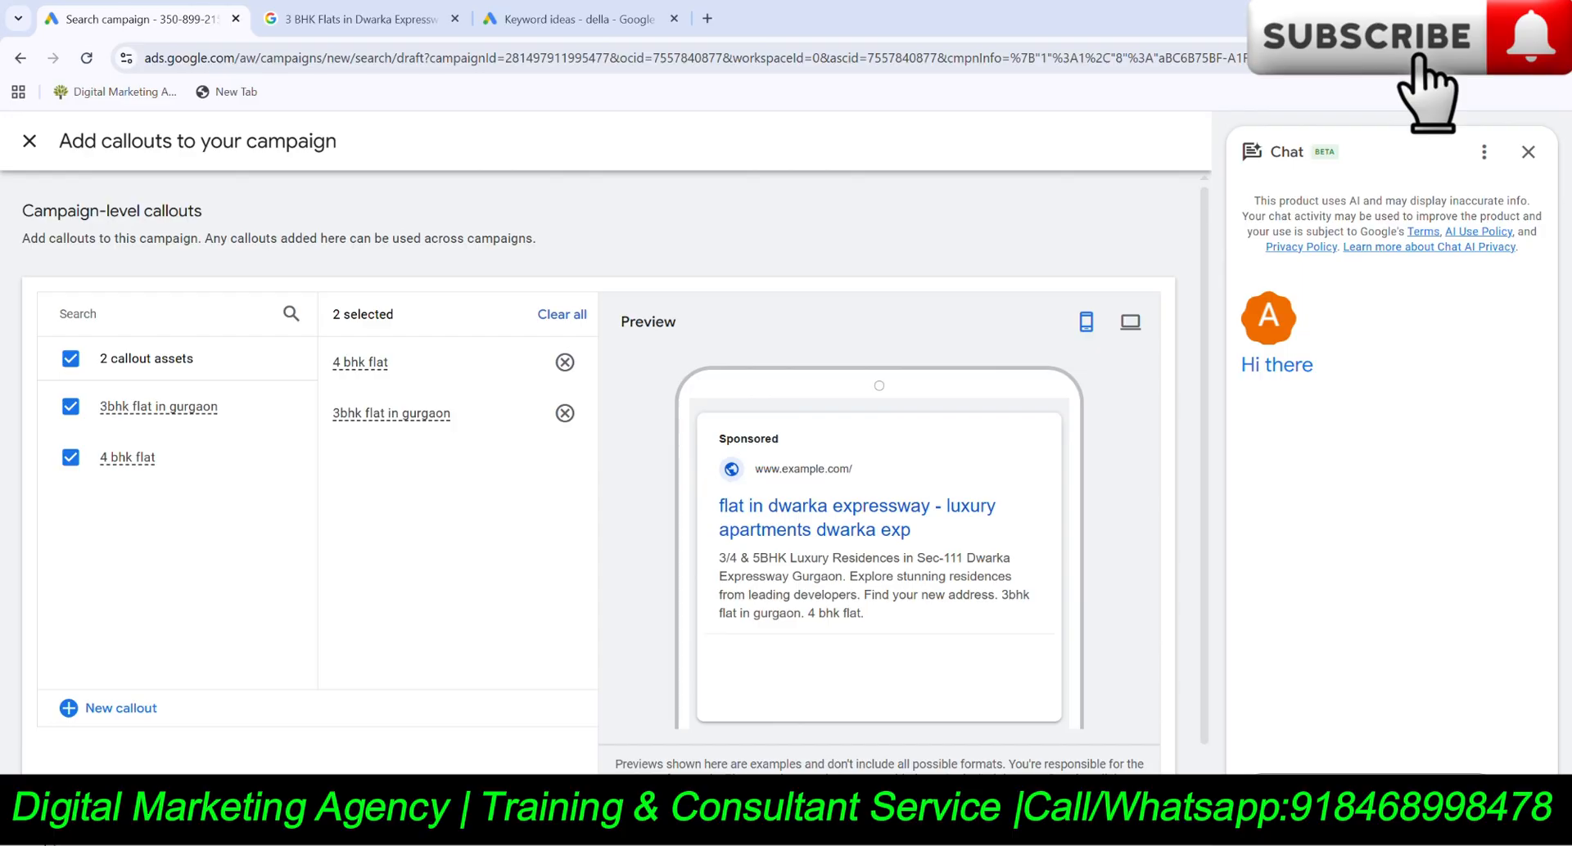
click(62, 821)
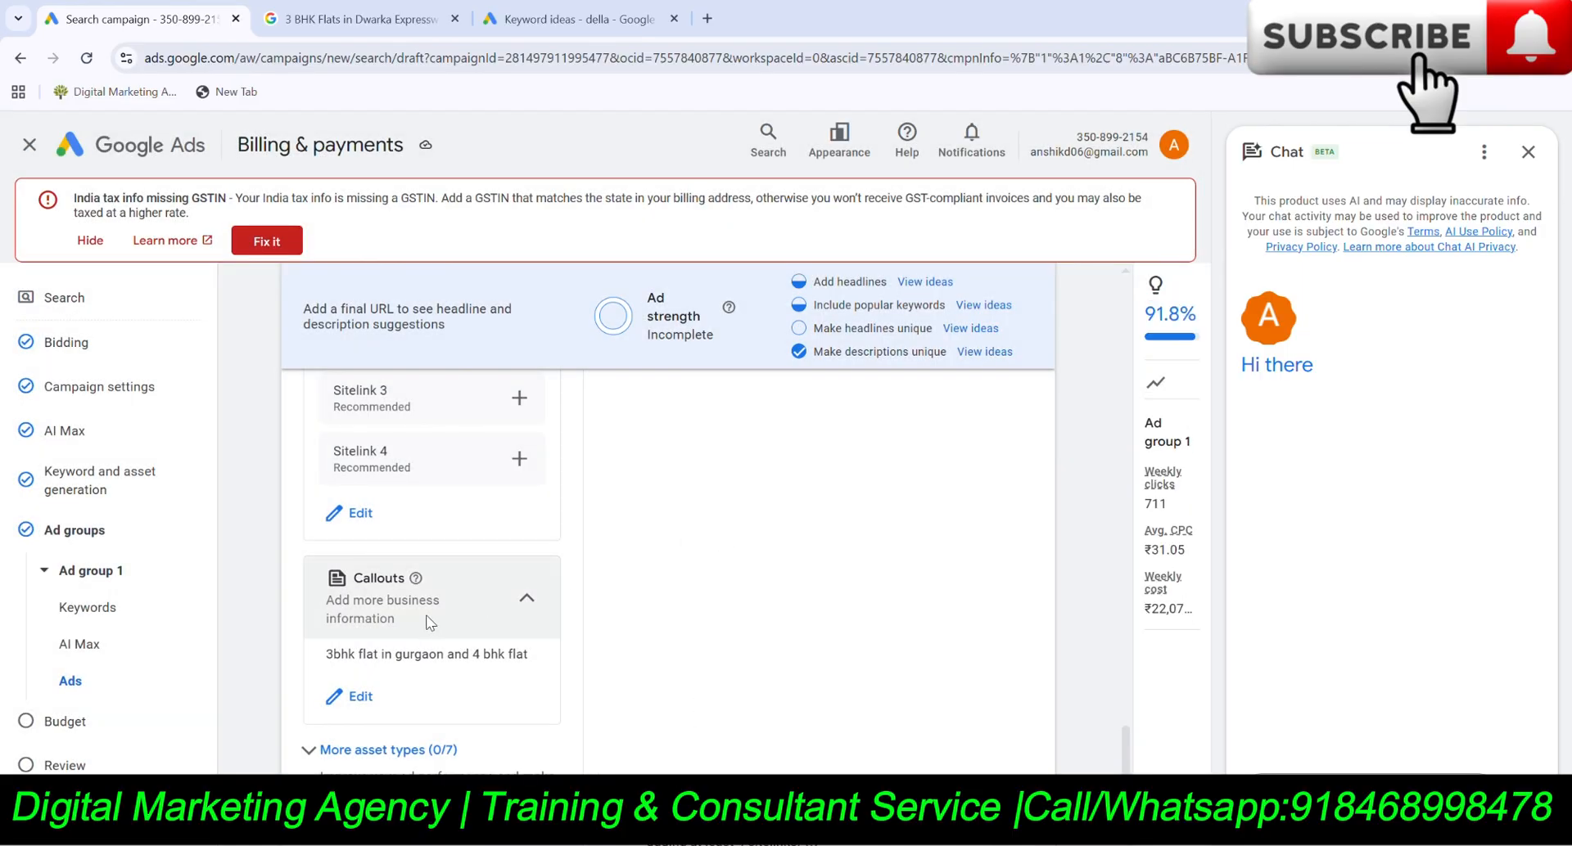
Expand the additional asset types below the callouts and find the Calls asset.
scroll(426, 622, down, 2)
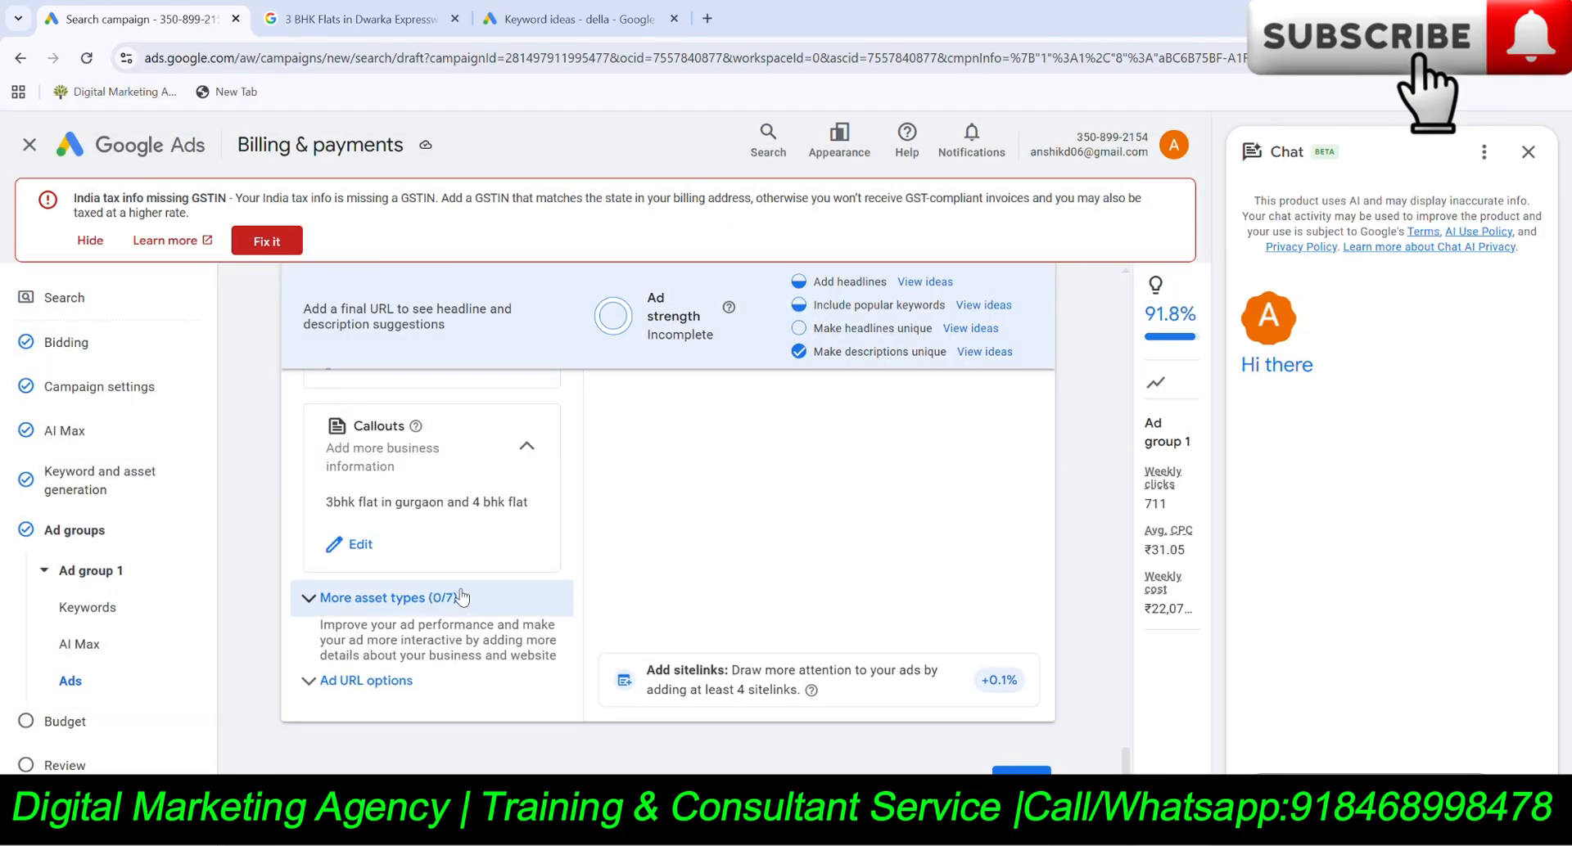
click(340, 610)
scroll(414, 505, down, 3)
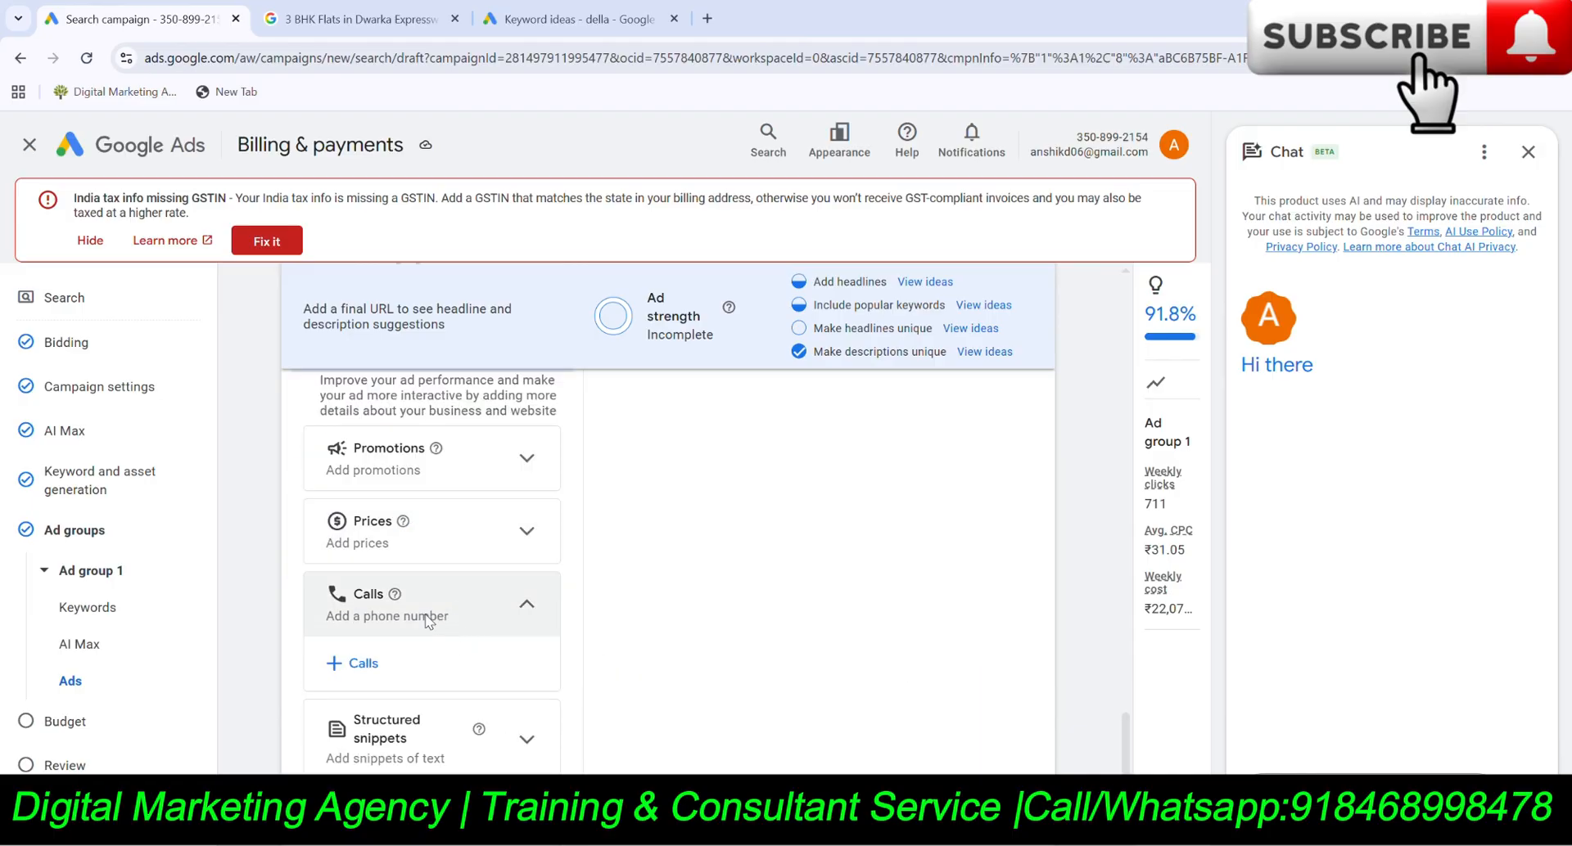
Try to save a campaign call asset with the conversion action Calls from ads and no phone number, and close the form.
click(341, 671)
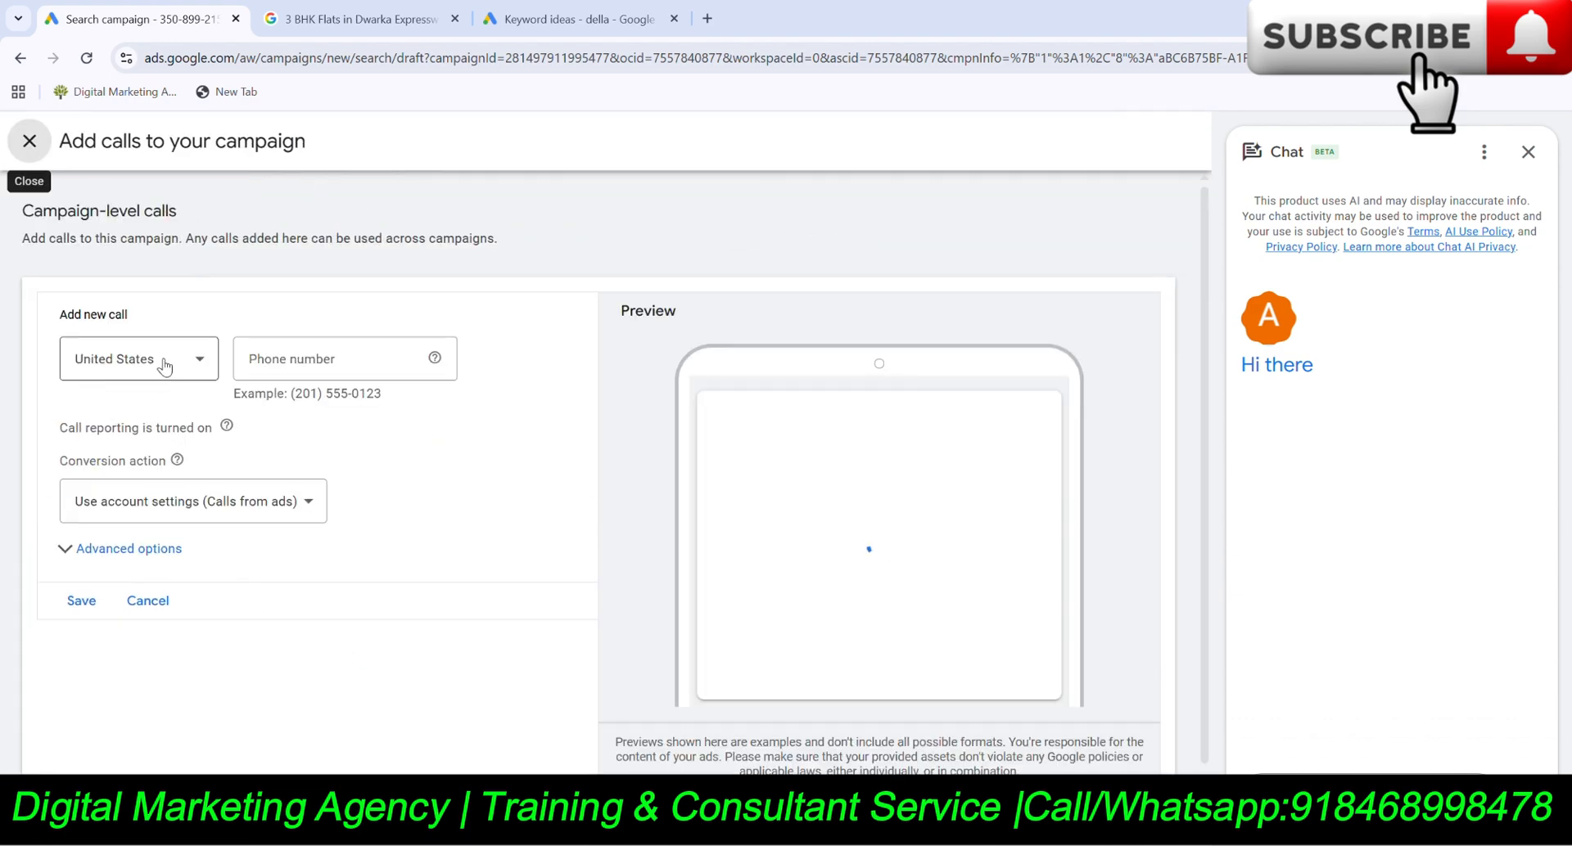
click(161, 363)
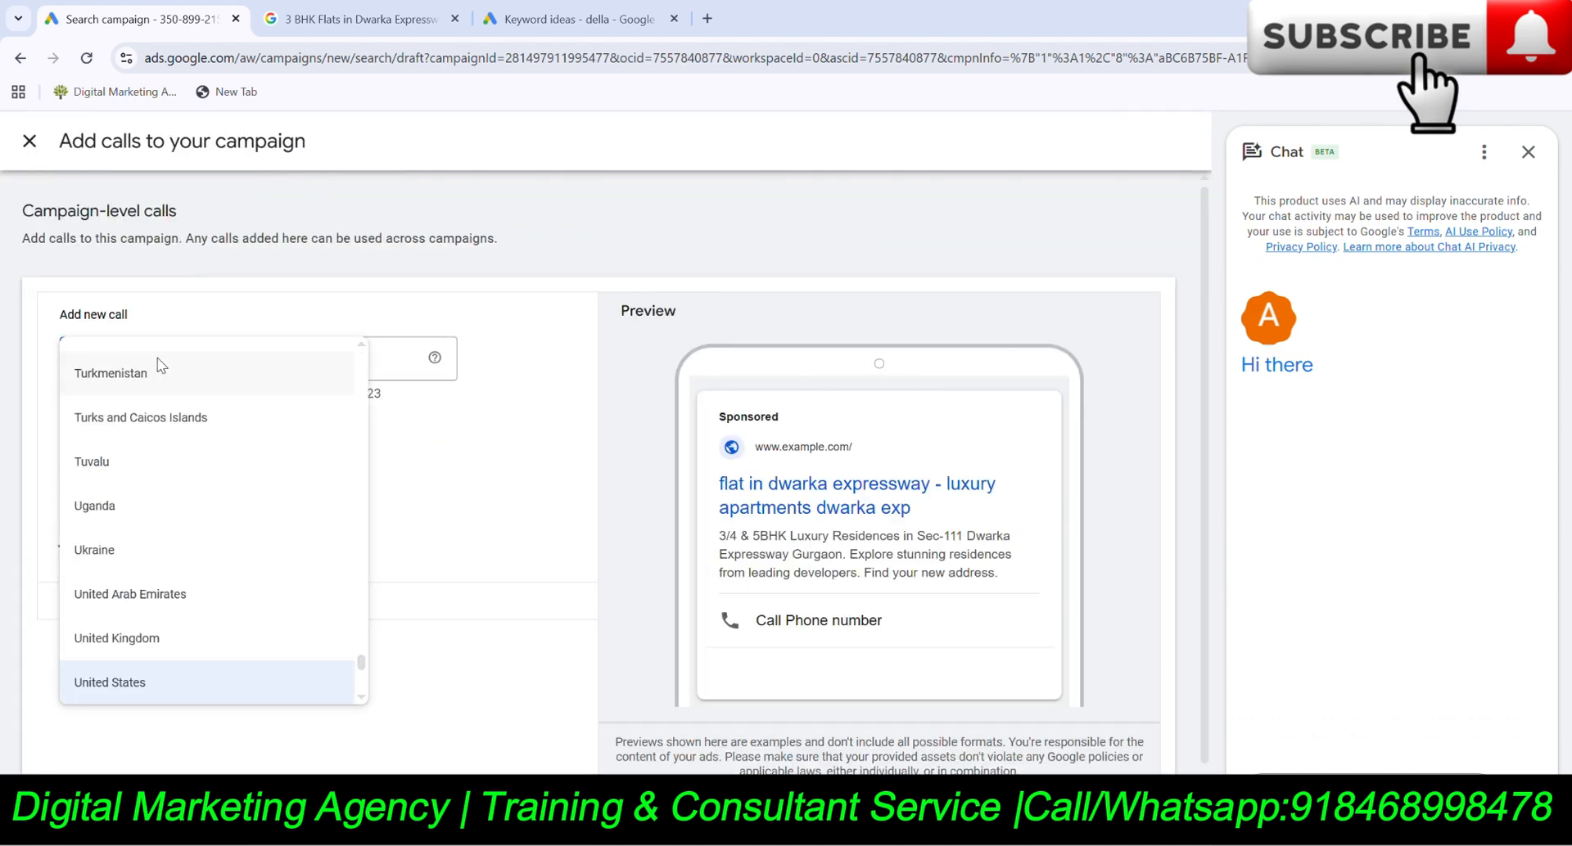
click(187, 326)
click(317, 369)
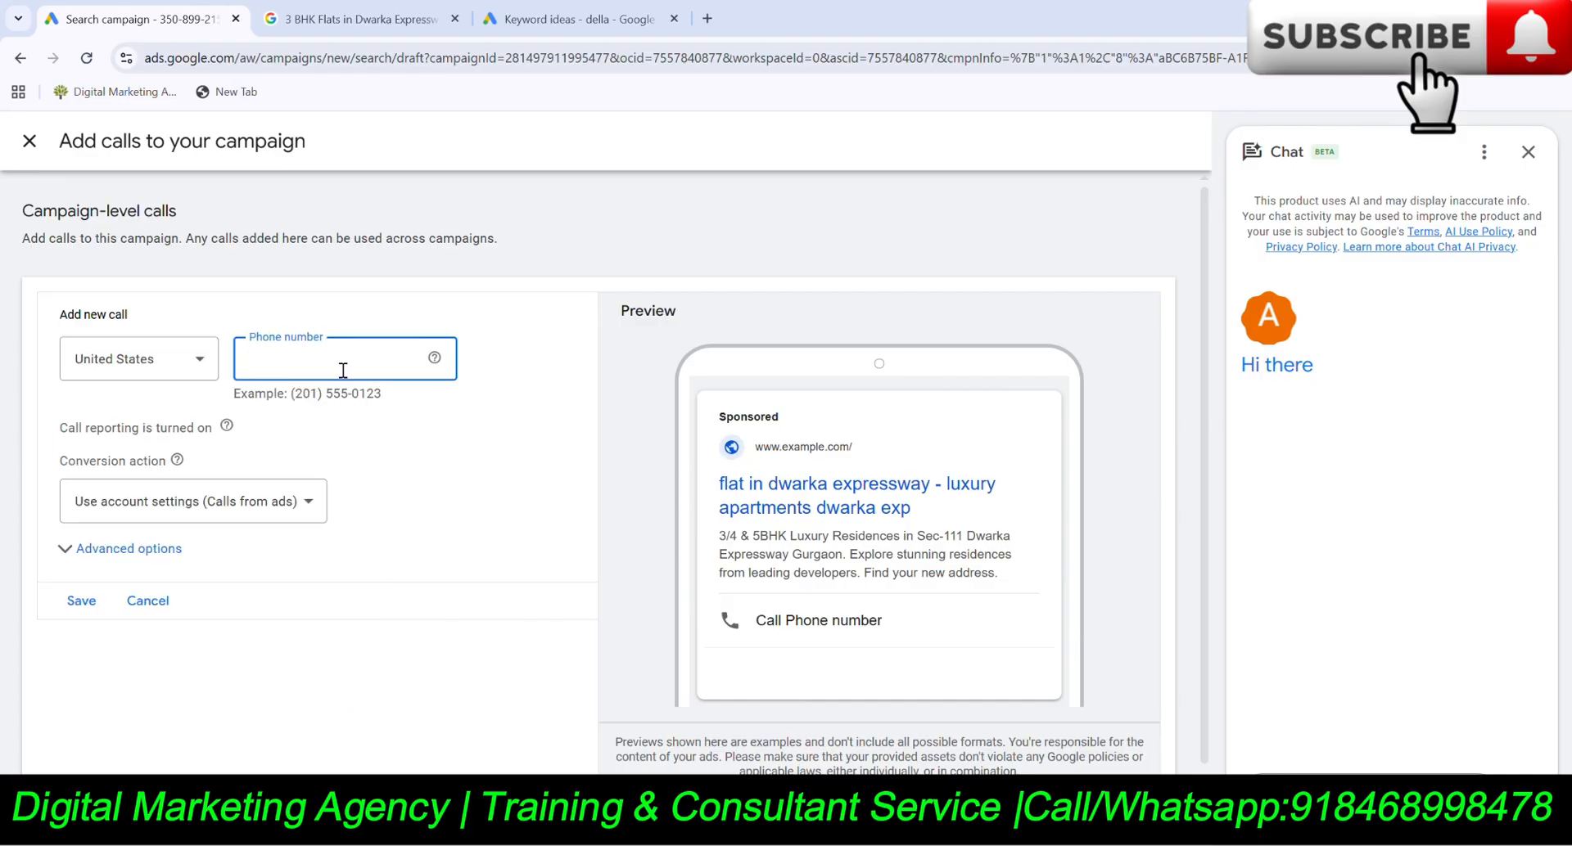
click(174, 509)
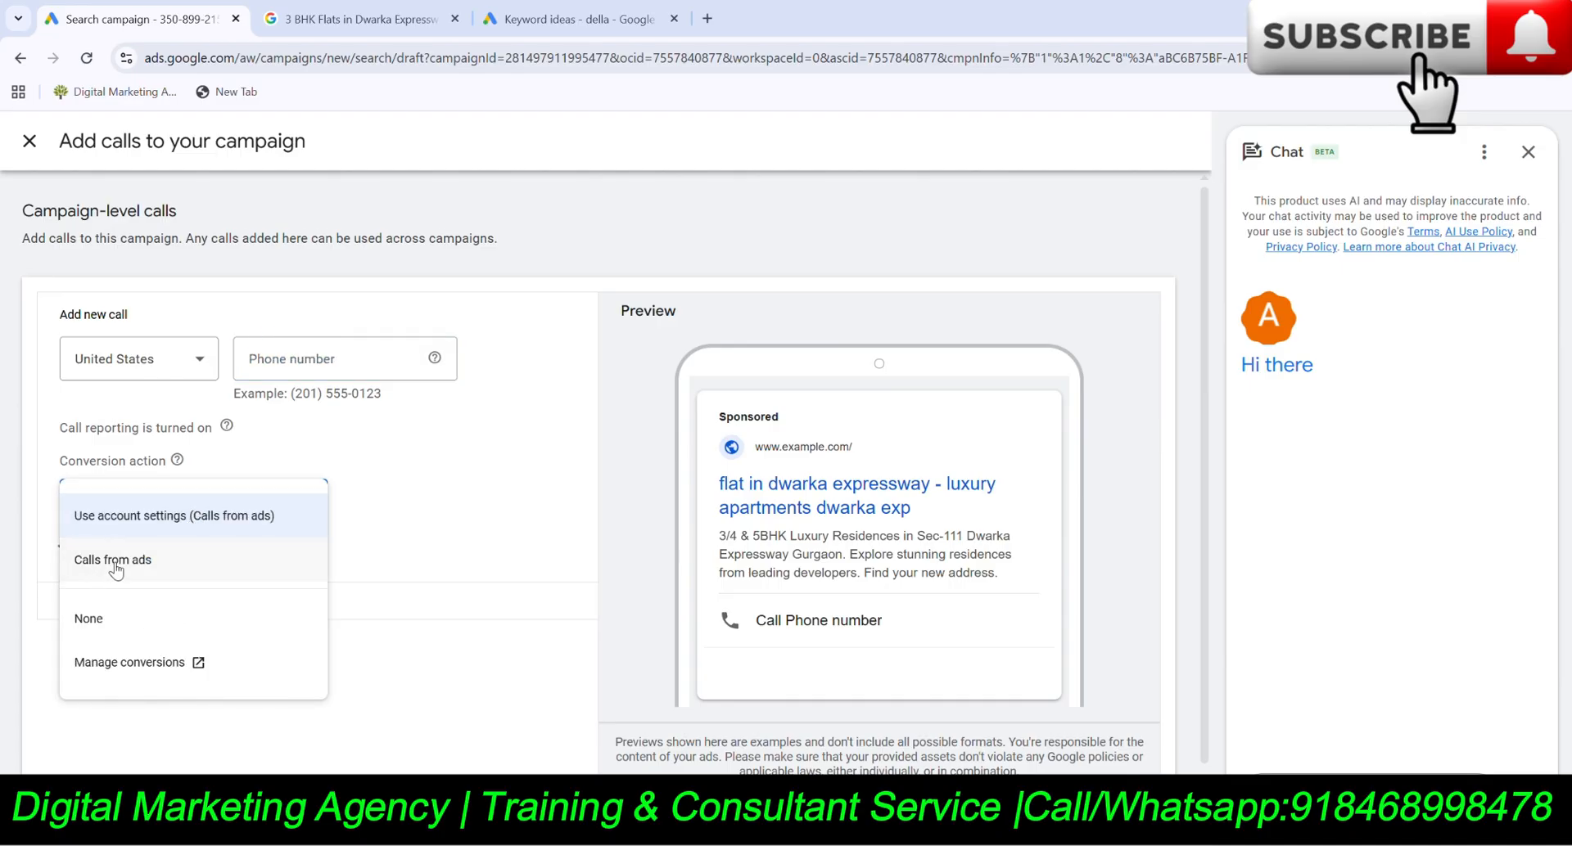
click(115, 570)
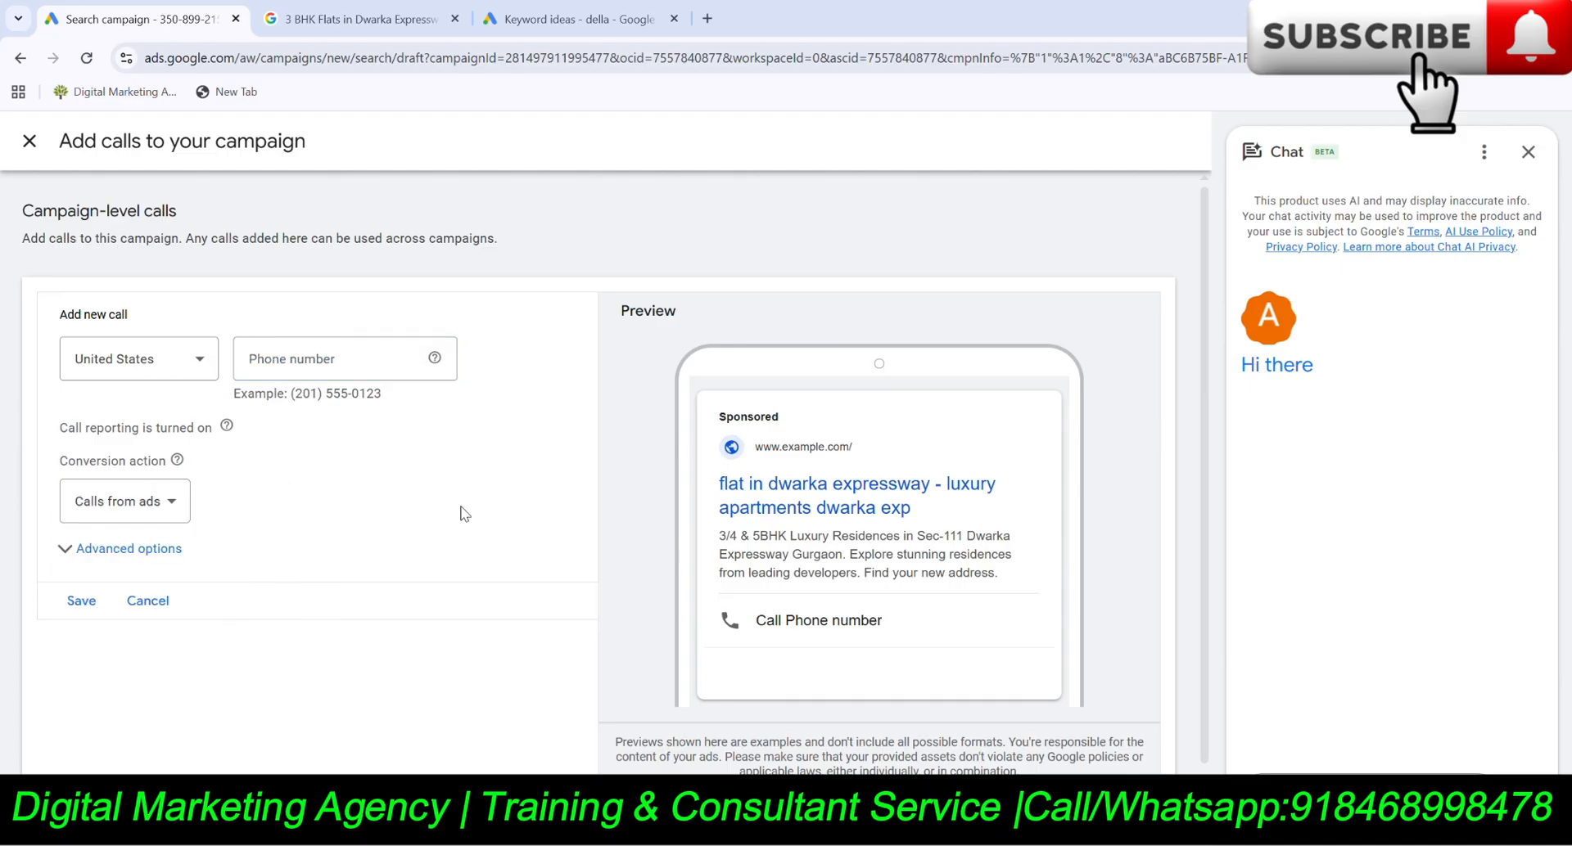
click(82, 603)
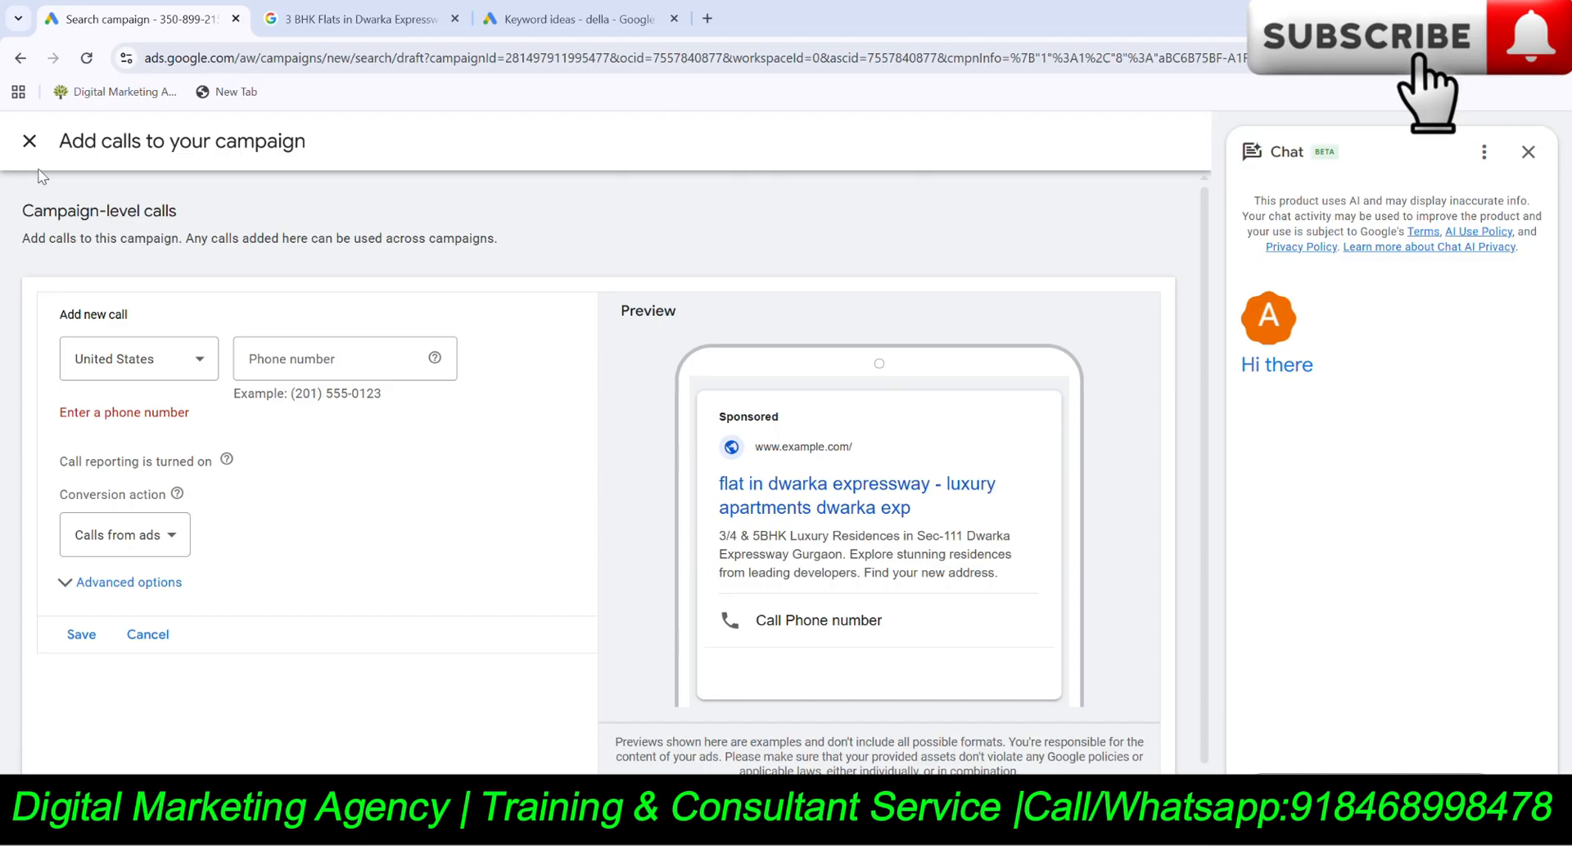
click(30, 141)
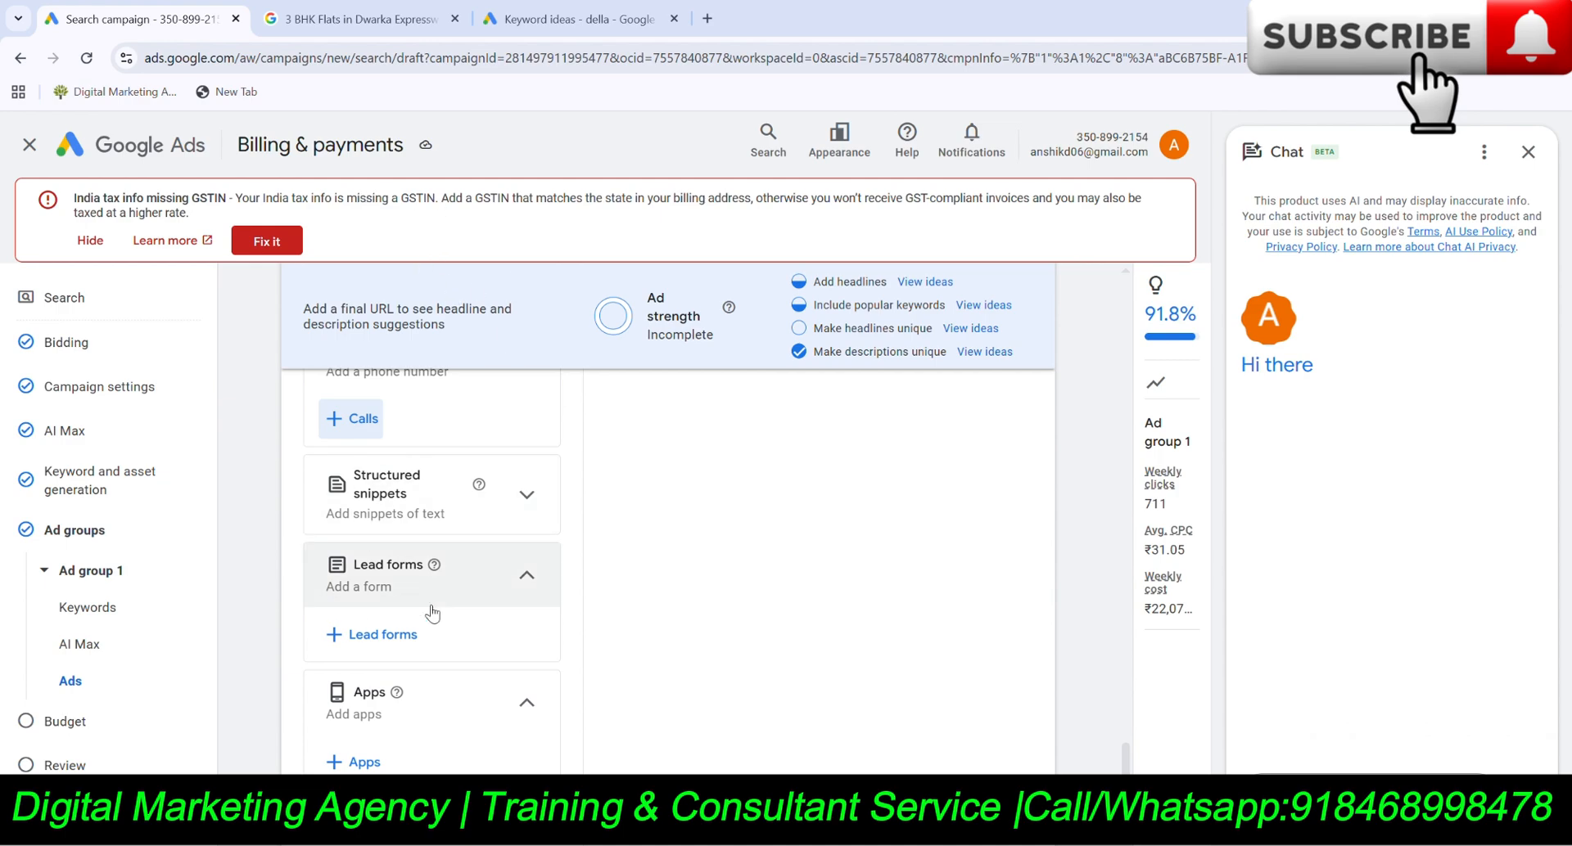
Start a new campaign lead form and accept its Terms of Service.
click(370, 635)
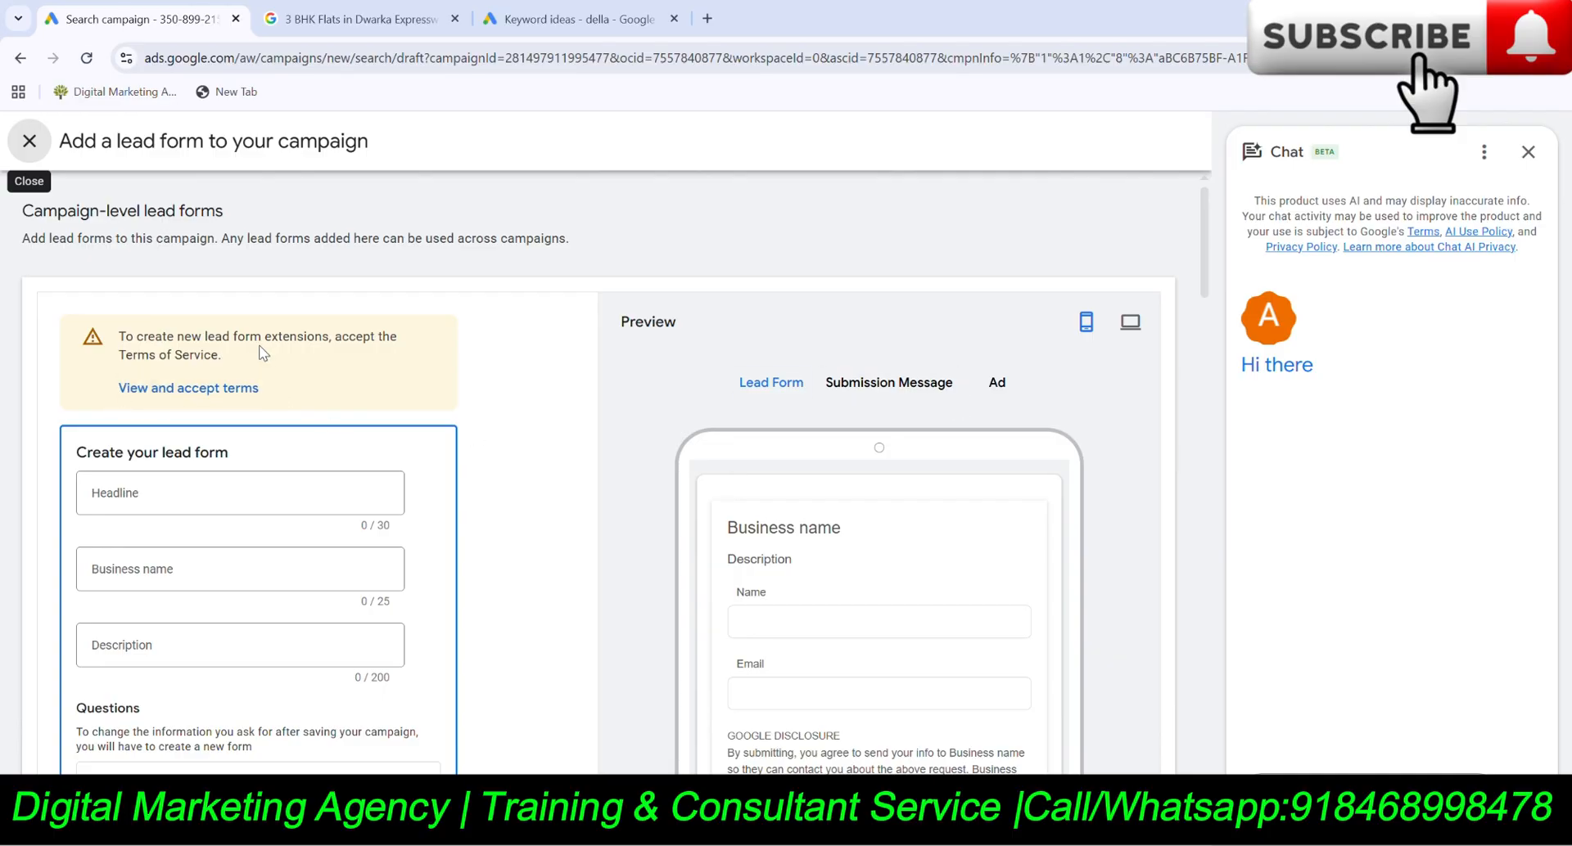
click(166, 396)
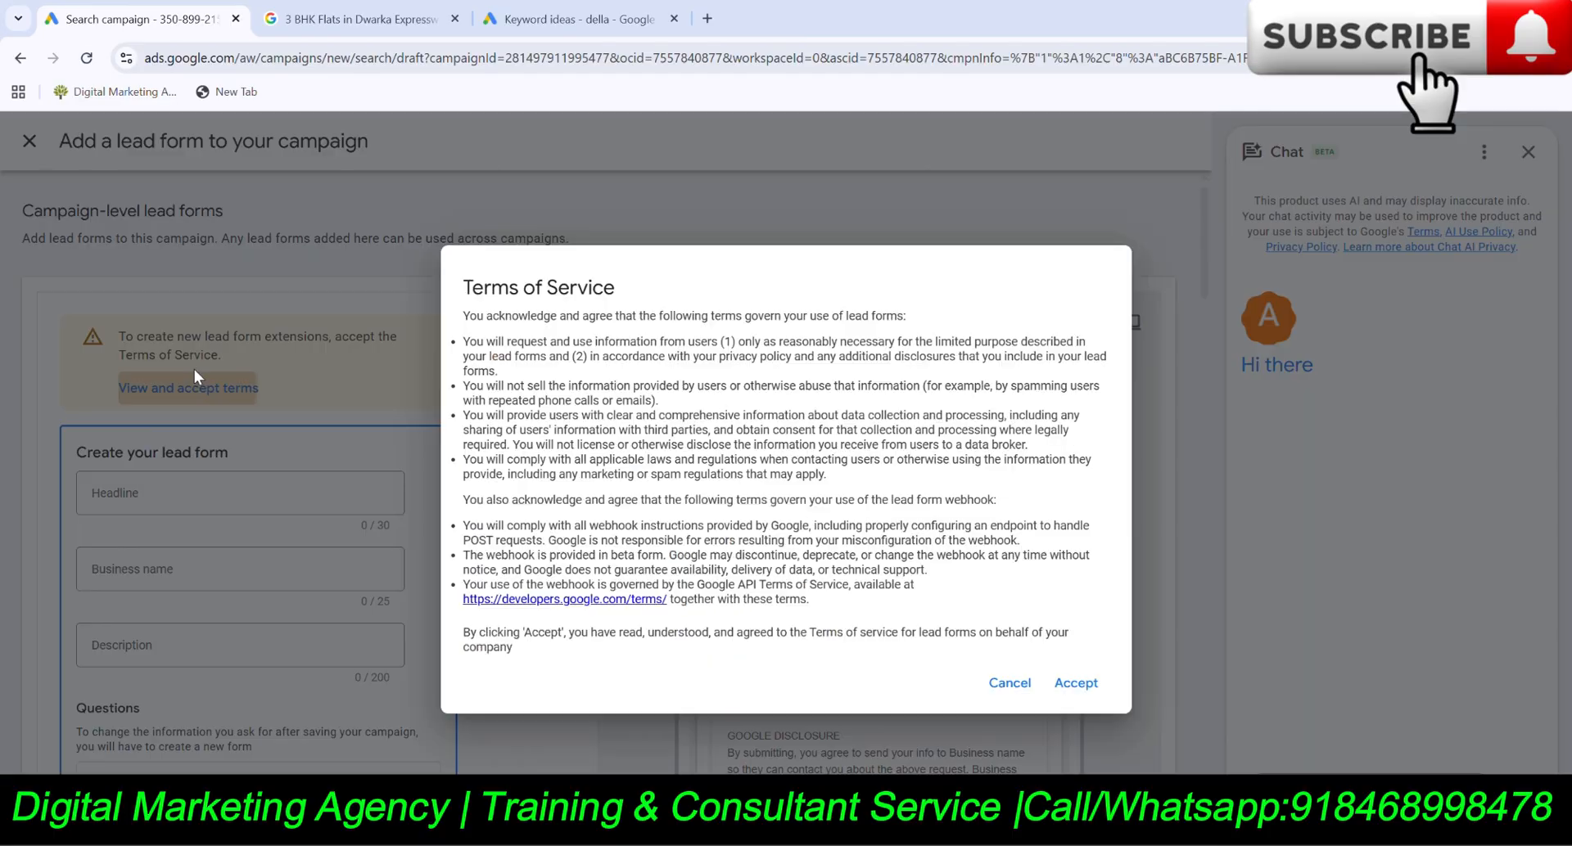
click(1082, 686)
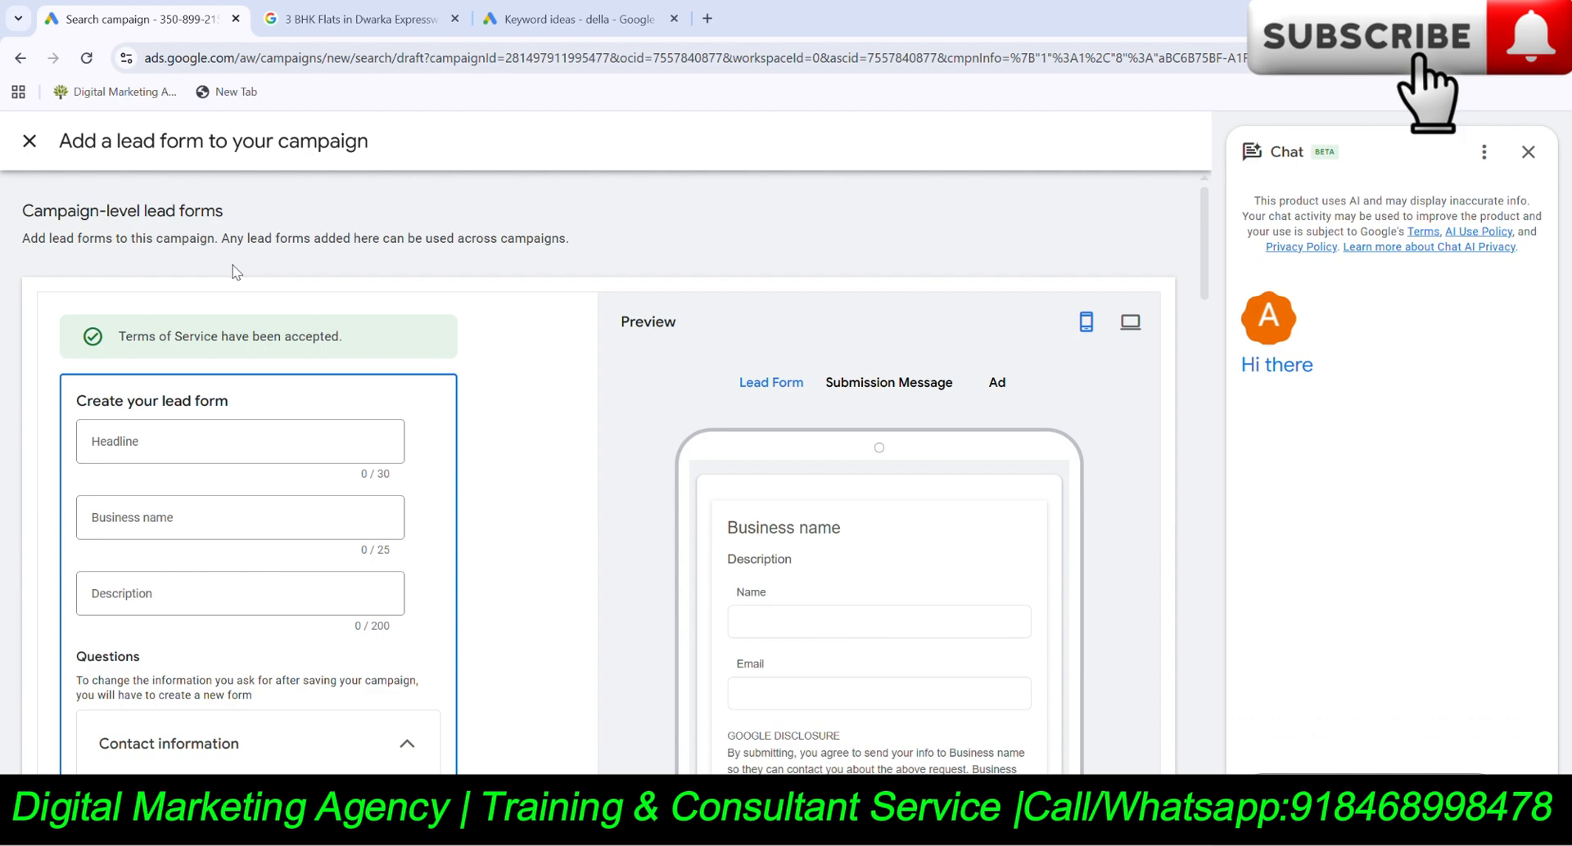
Set the lead form's headline to "4bhk flat in Dwarka Expressway".
scroll(370, 361, down, 2)
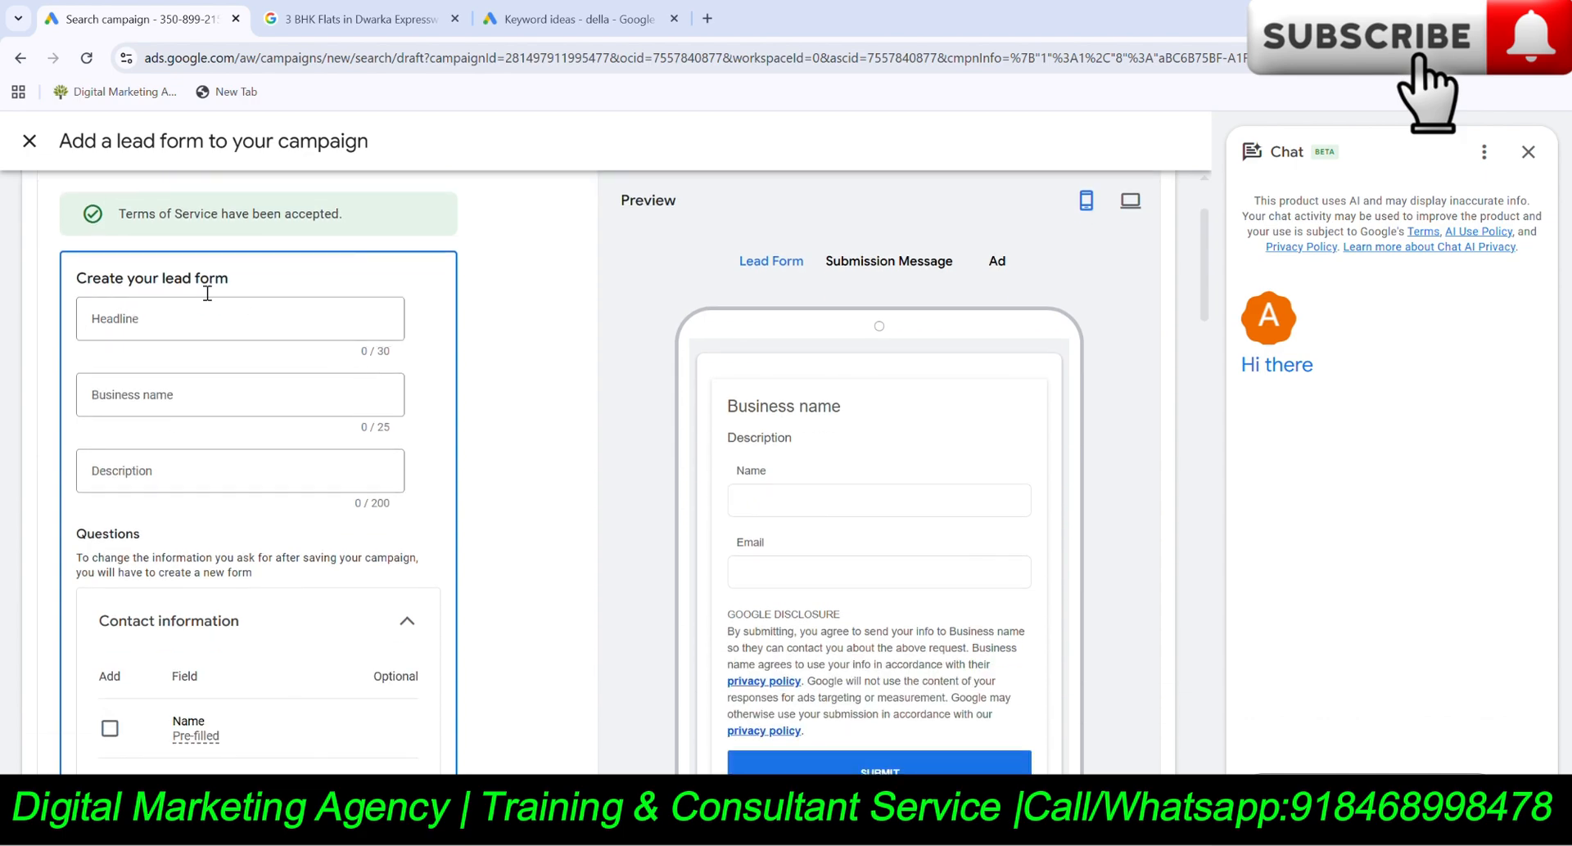
click(151, 328)
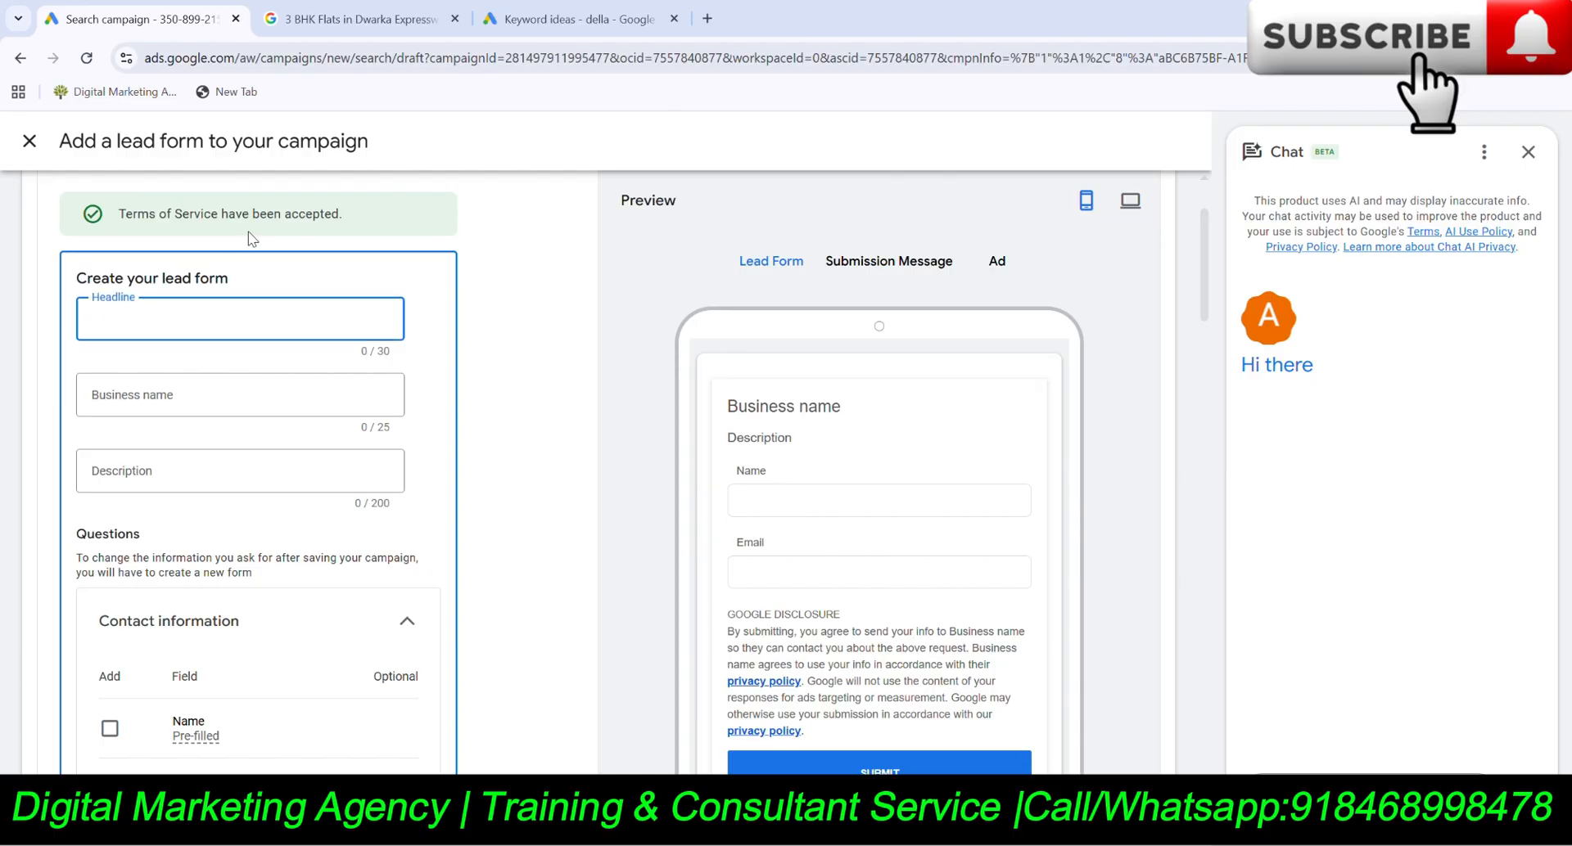
text(4bhk flat in Dw)
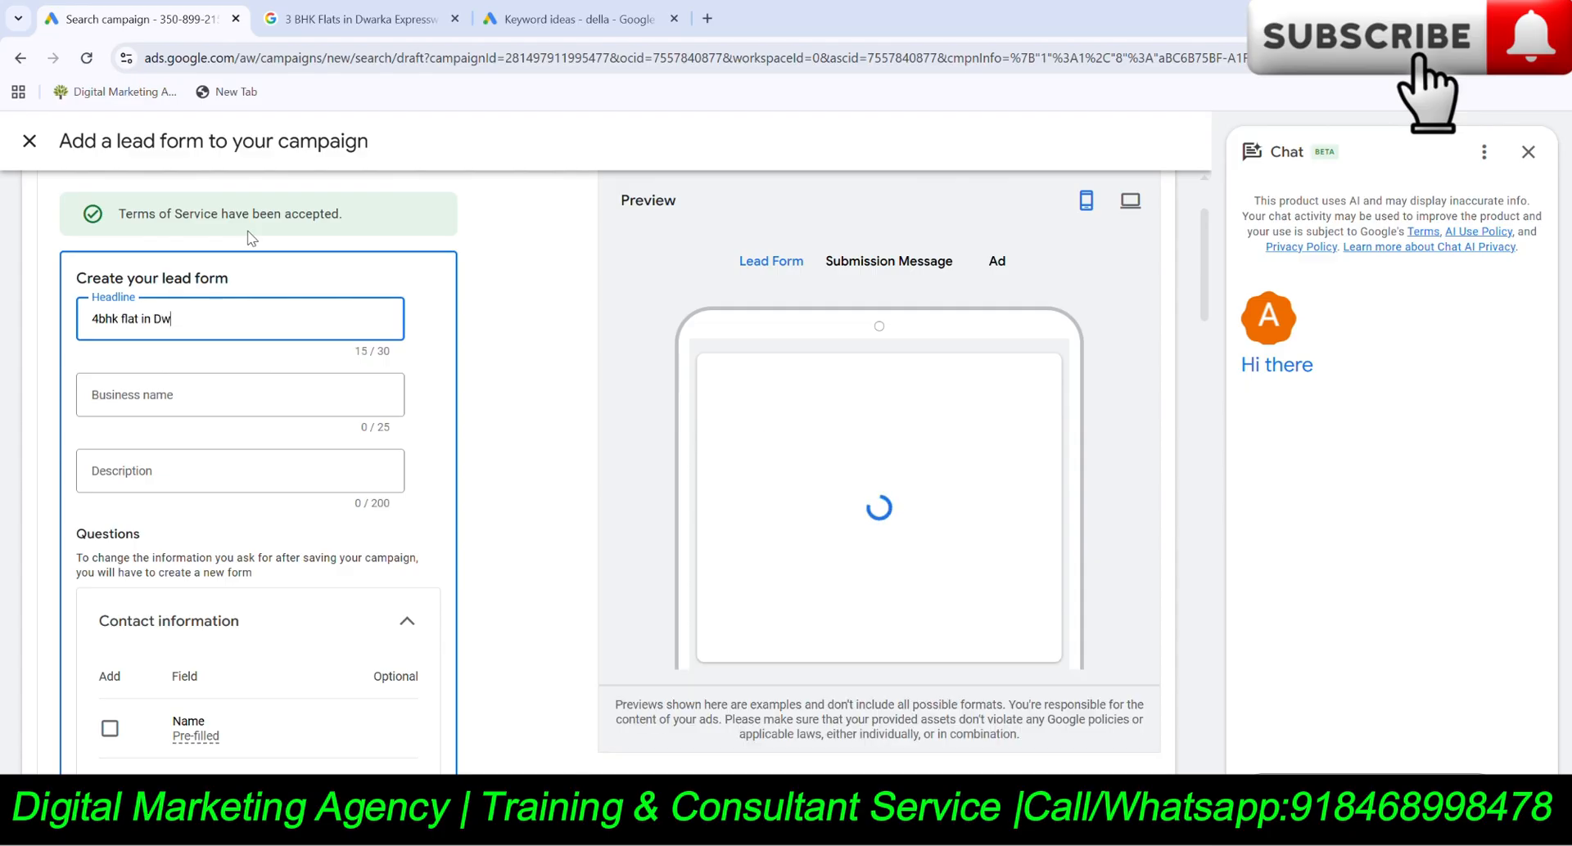
text(araka )
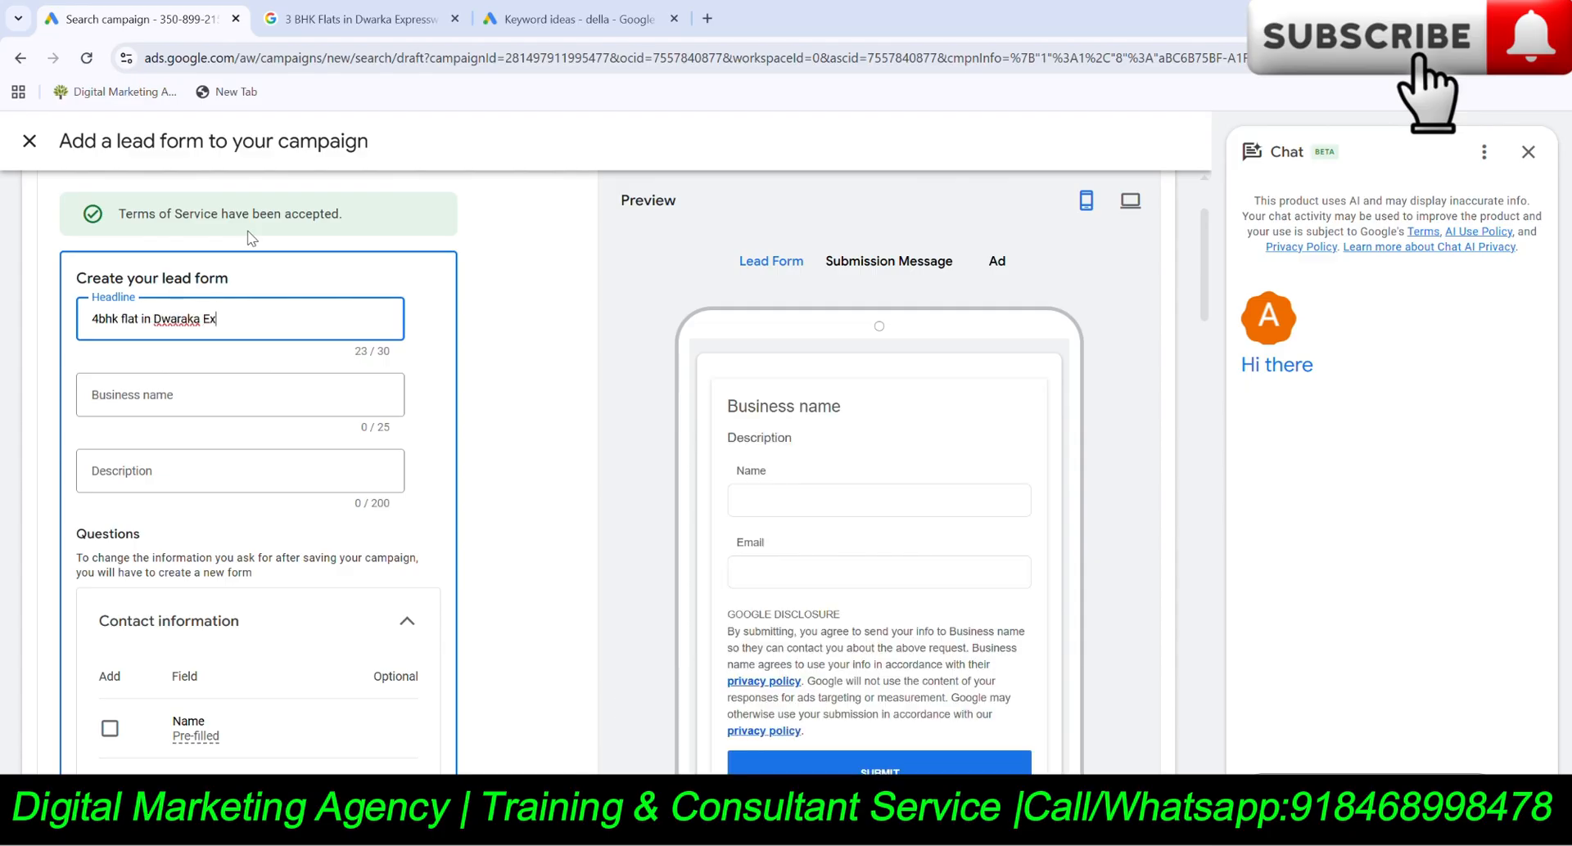
text(Expressway)
key(BackSpace)
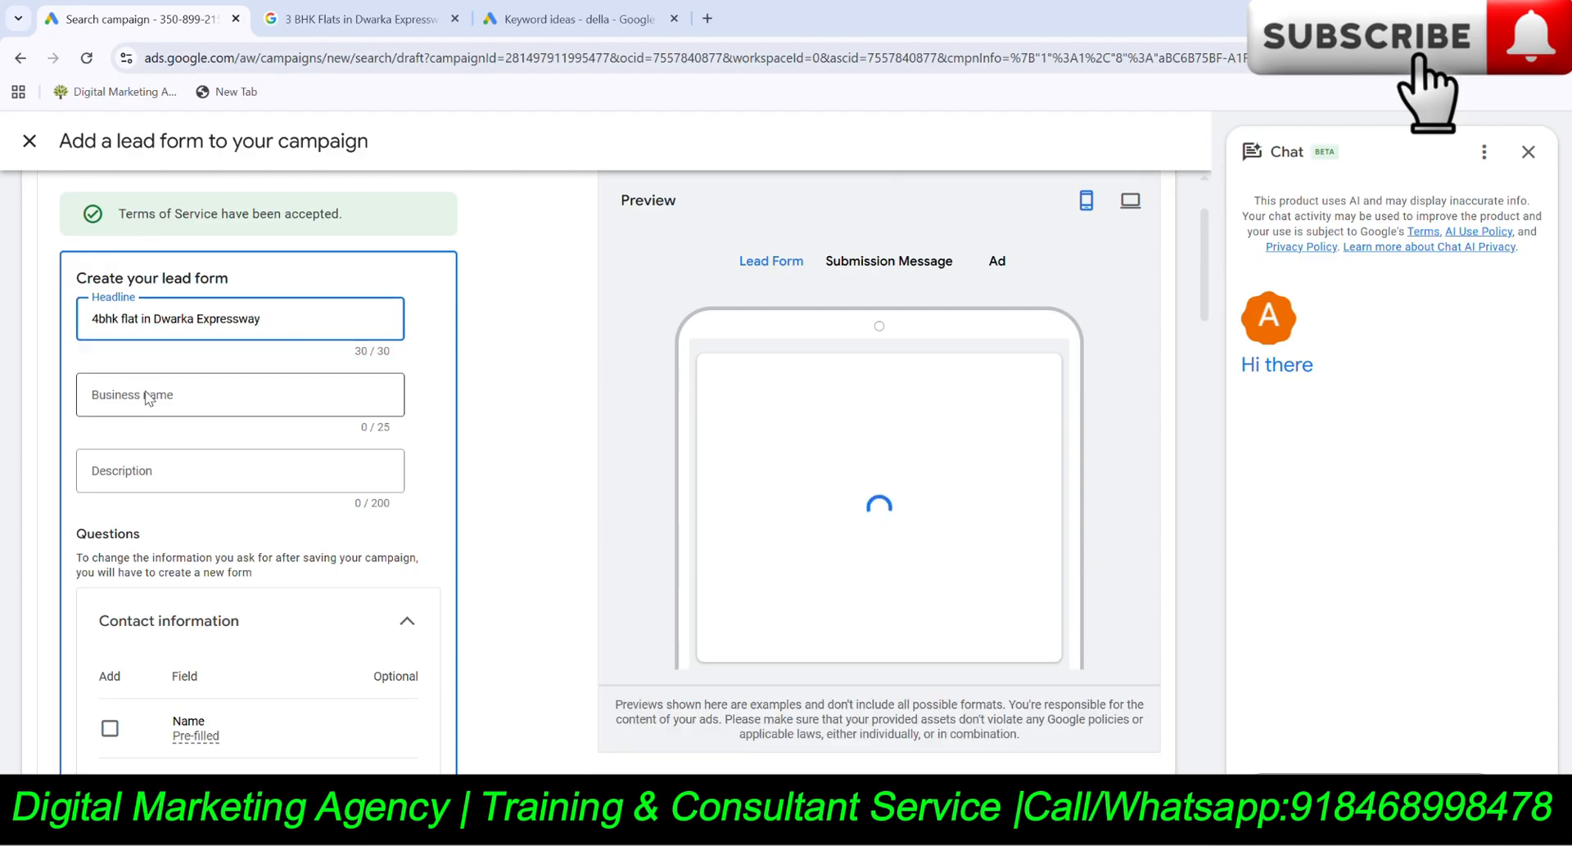
Enter "Real Estate" as the lead form's business name and "Starting at 2cr" as its description.
click(151, 399)
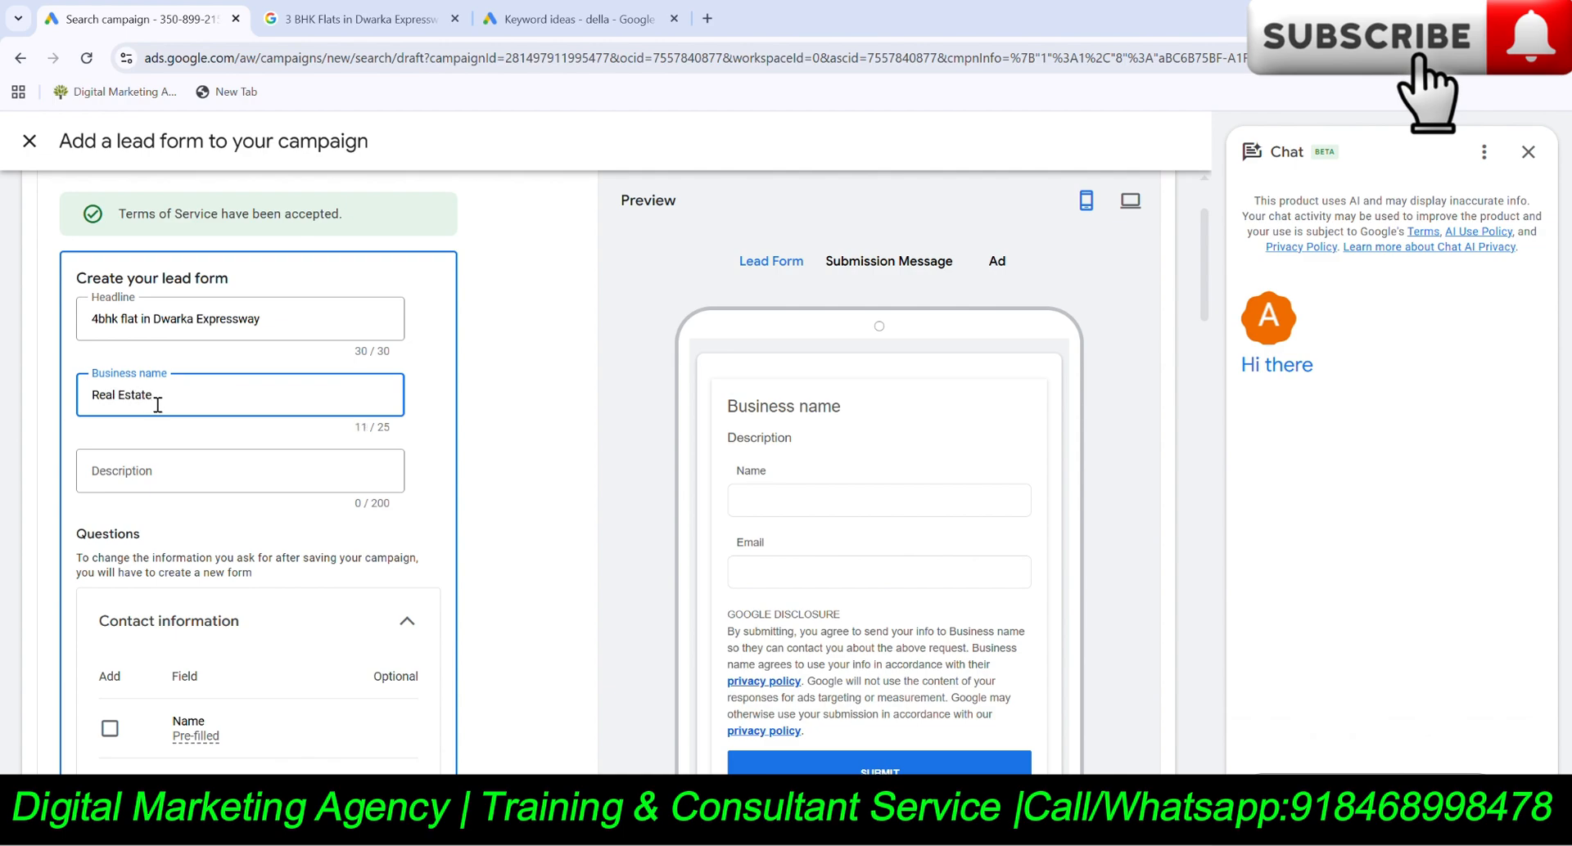
click(170, 477)
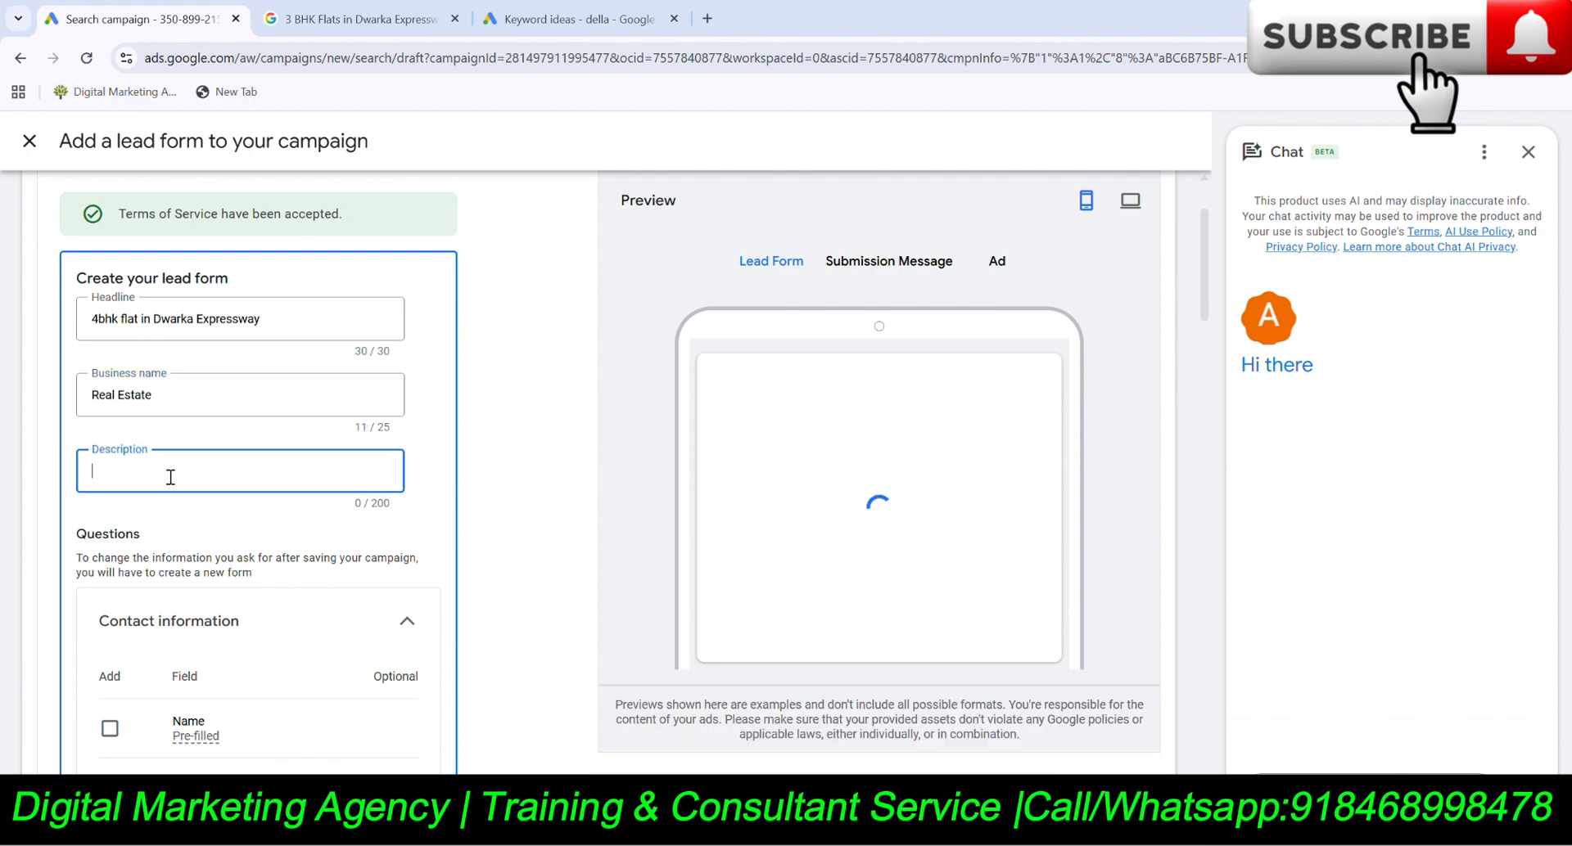
text(Start)
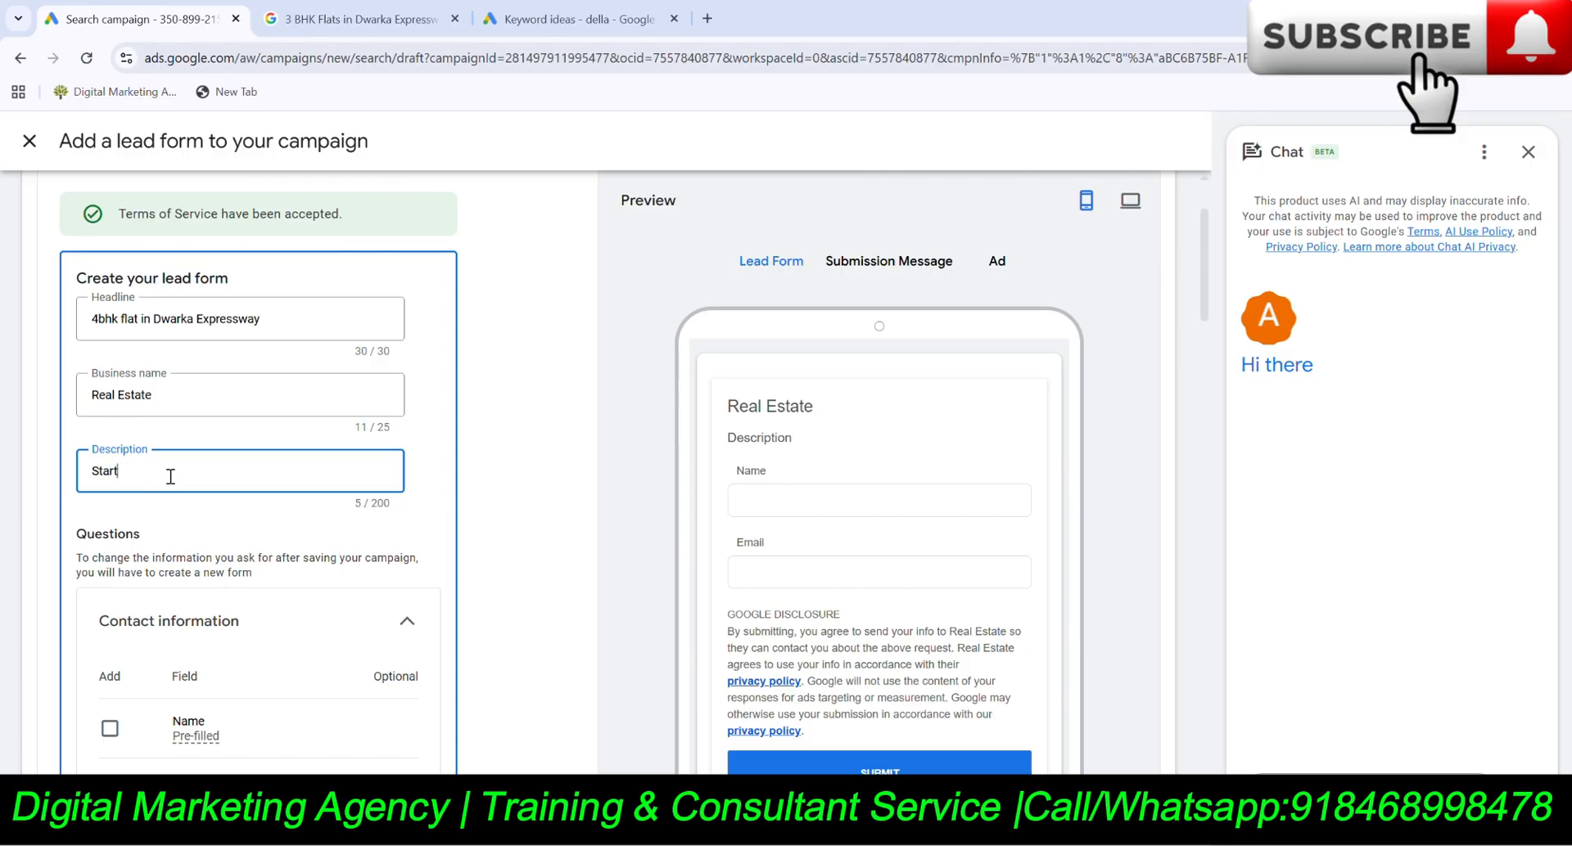
text(ing at 2cr)
Add Name, Email and Phone number as contact questions on the lead form, marking Name and Email as optional.
scroll(238, 526, down, 3)
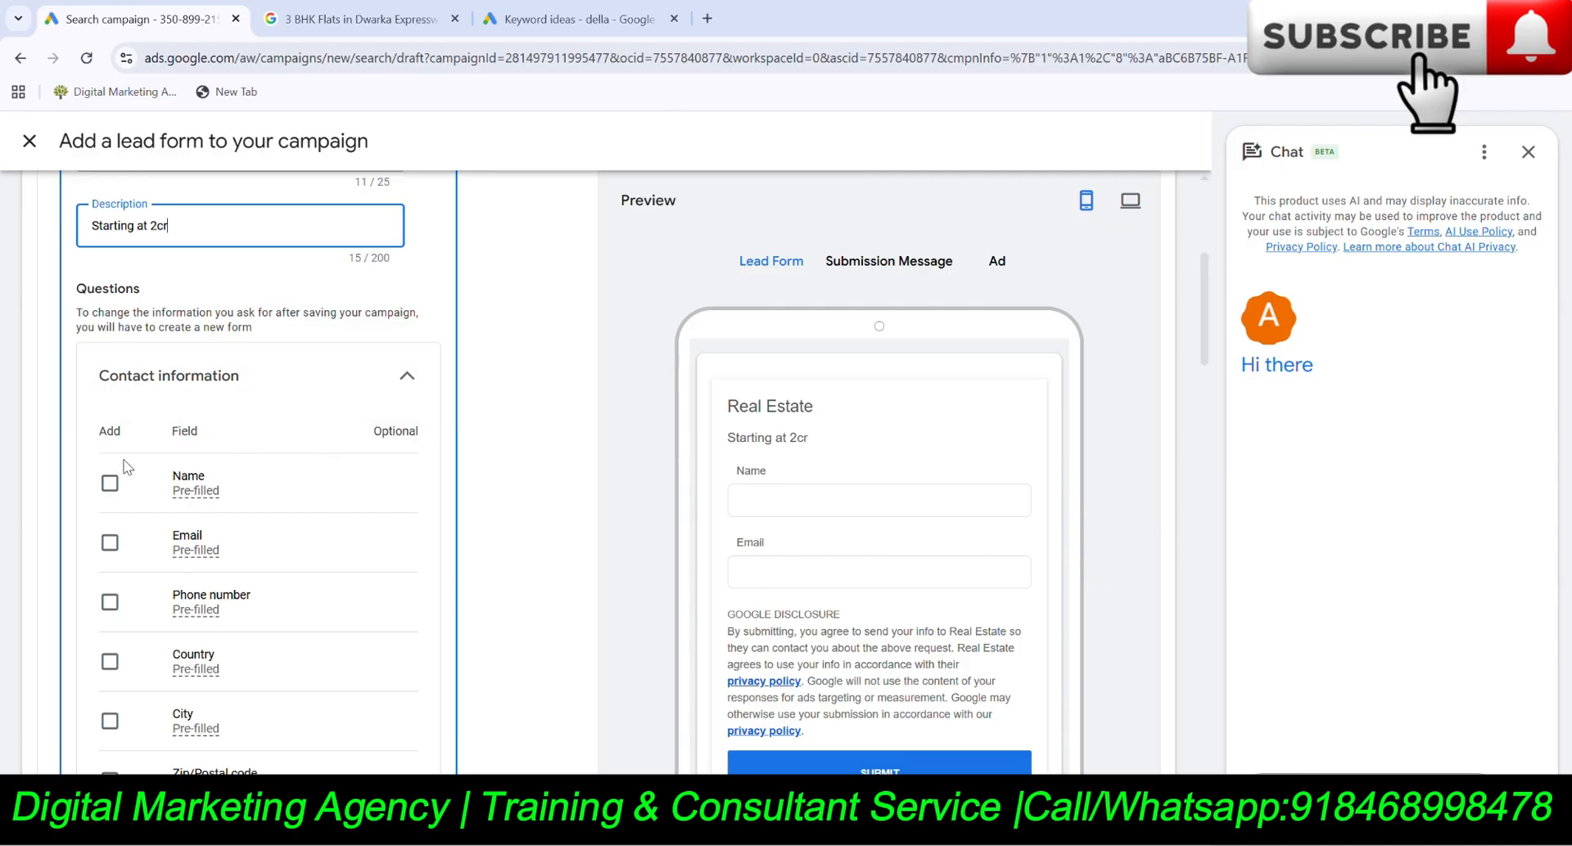
click(110, 484)
scroll(124, 446, down, 2)
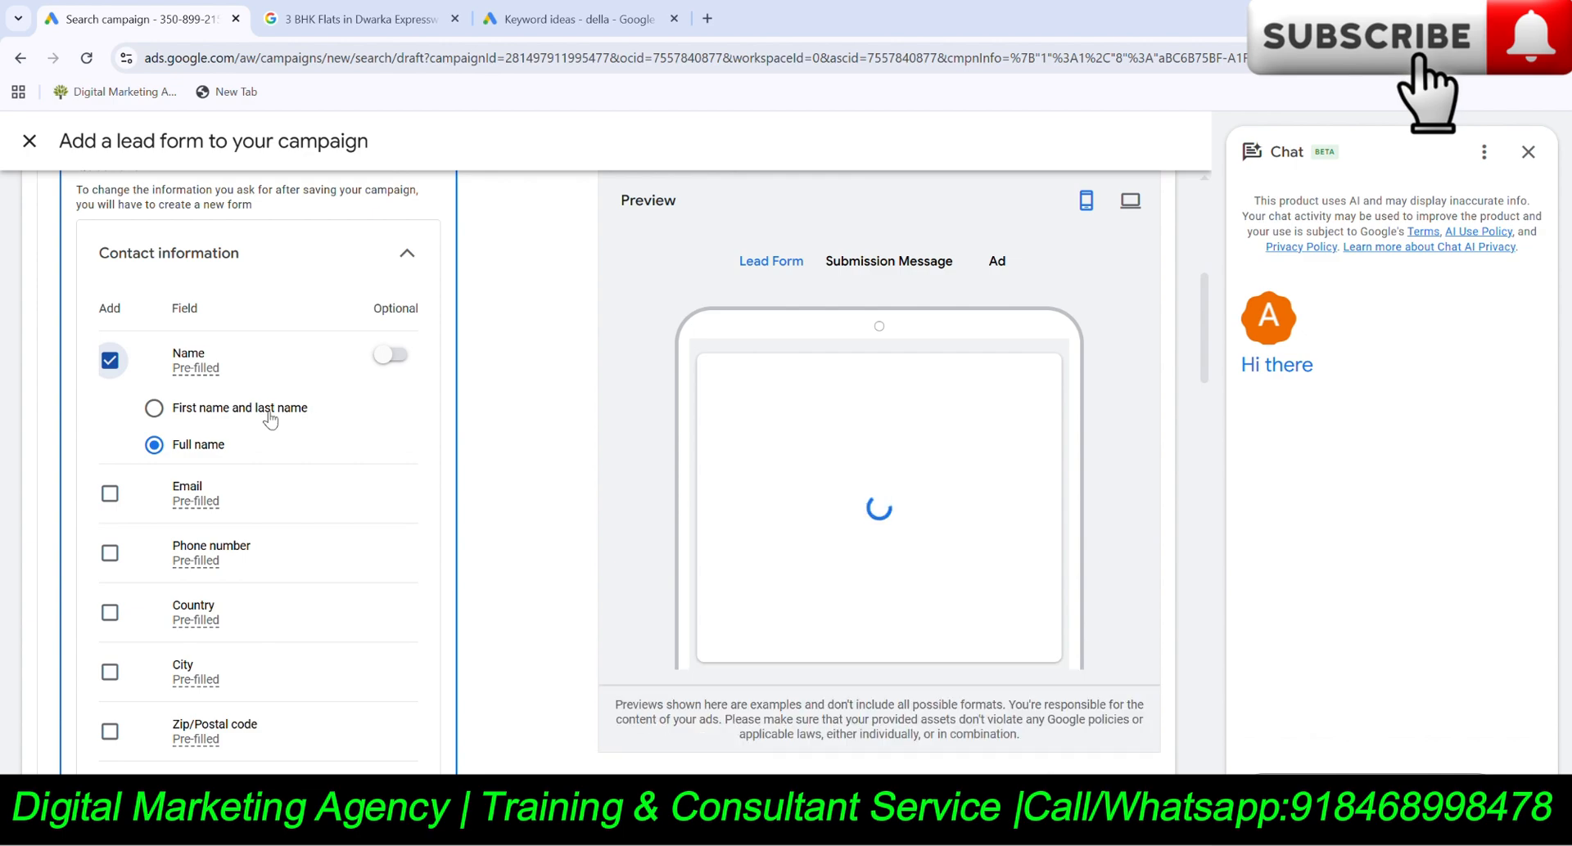
click(397, 360)
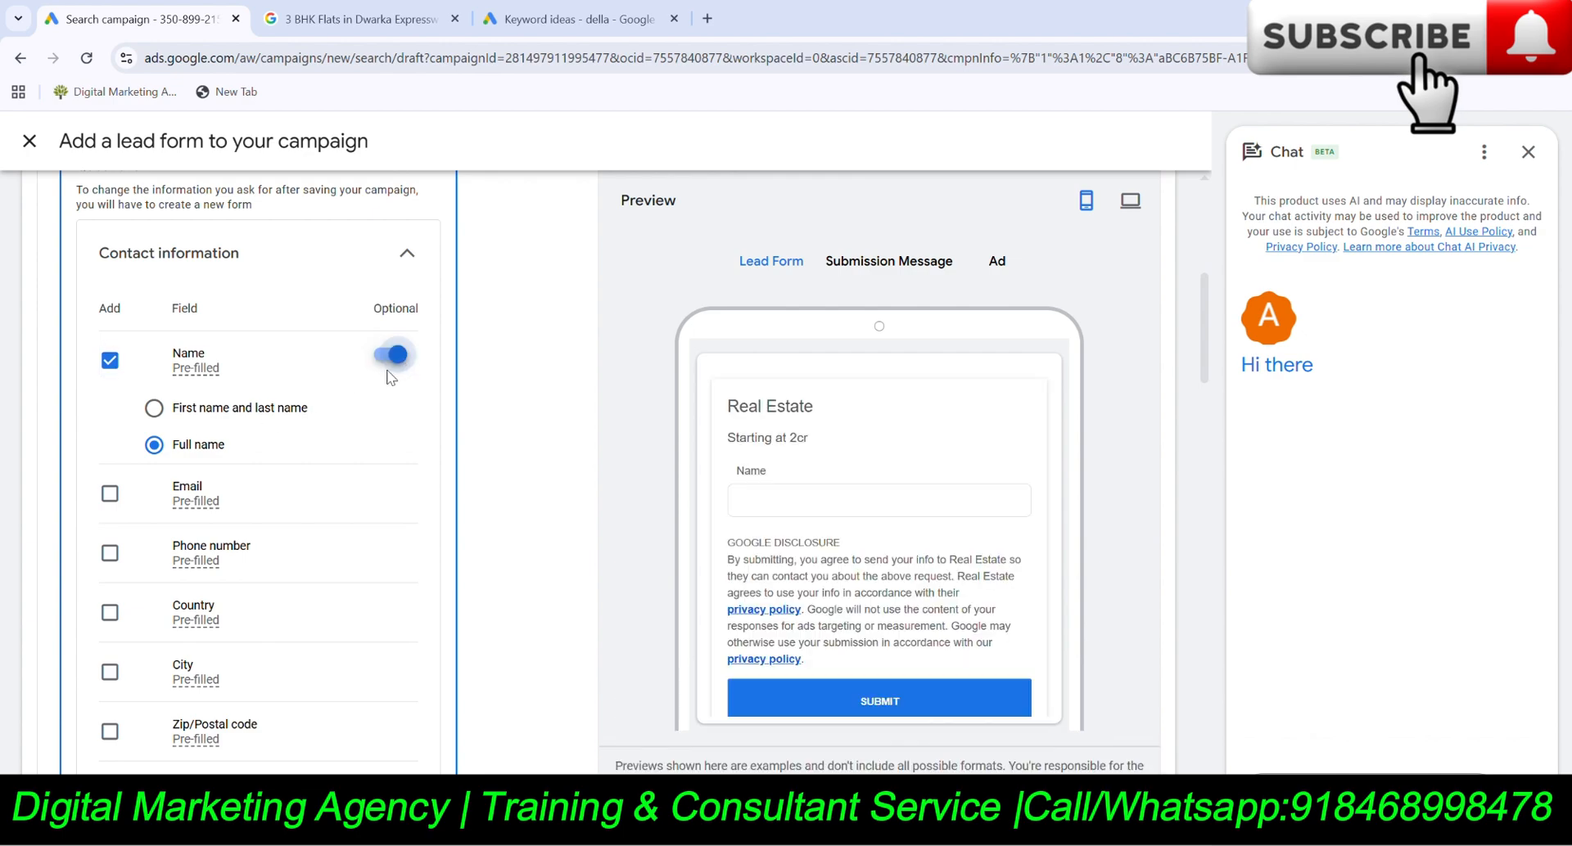
click(110, 494)
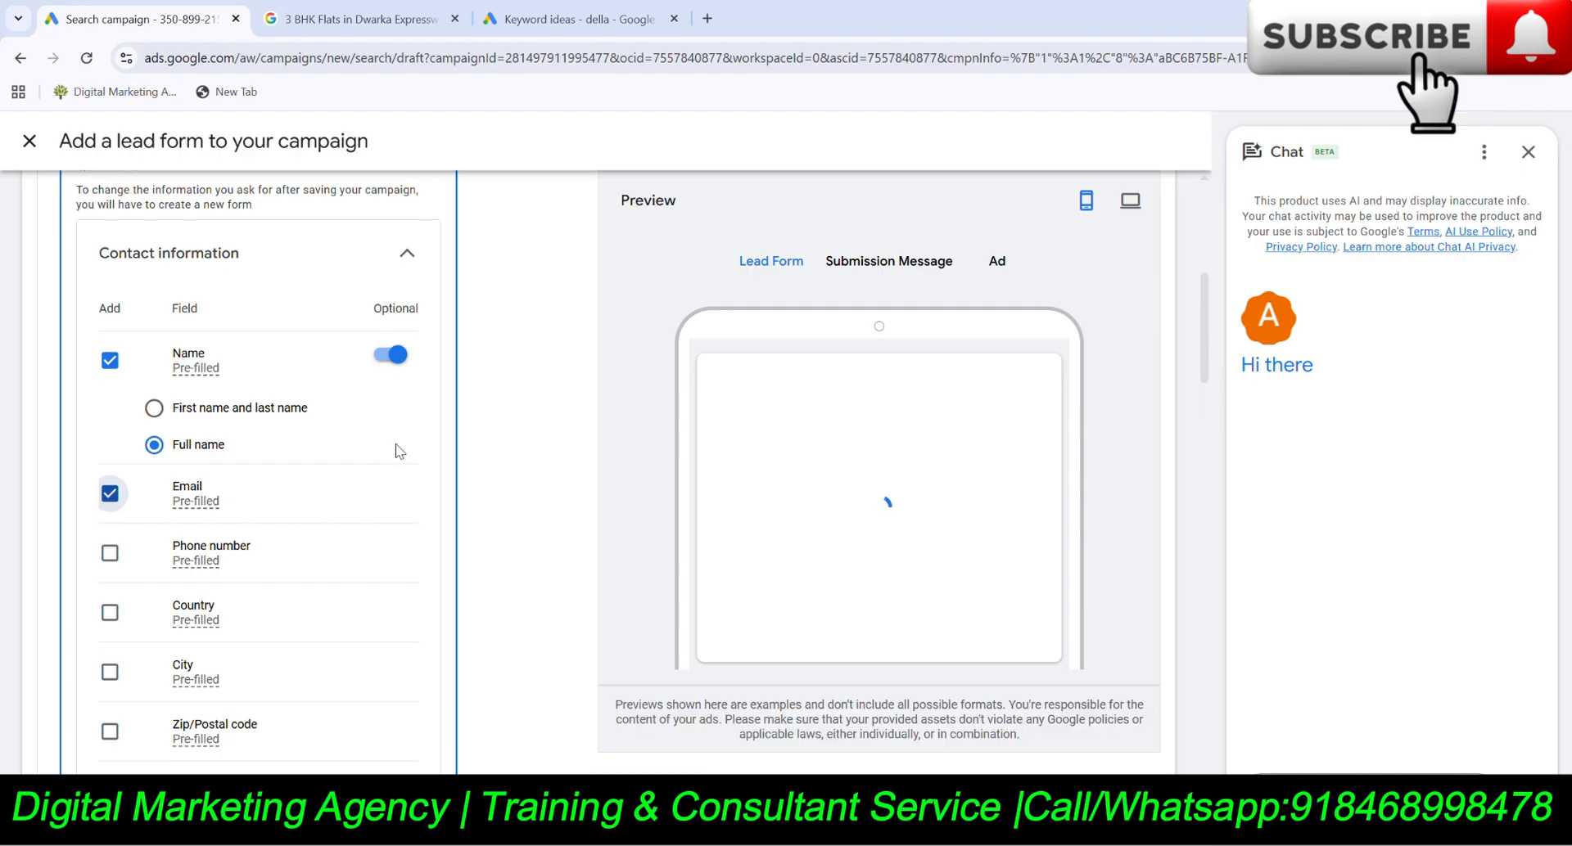
click(110, 553)
click(390, 488)
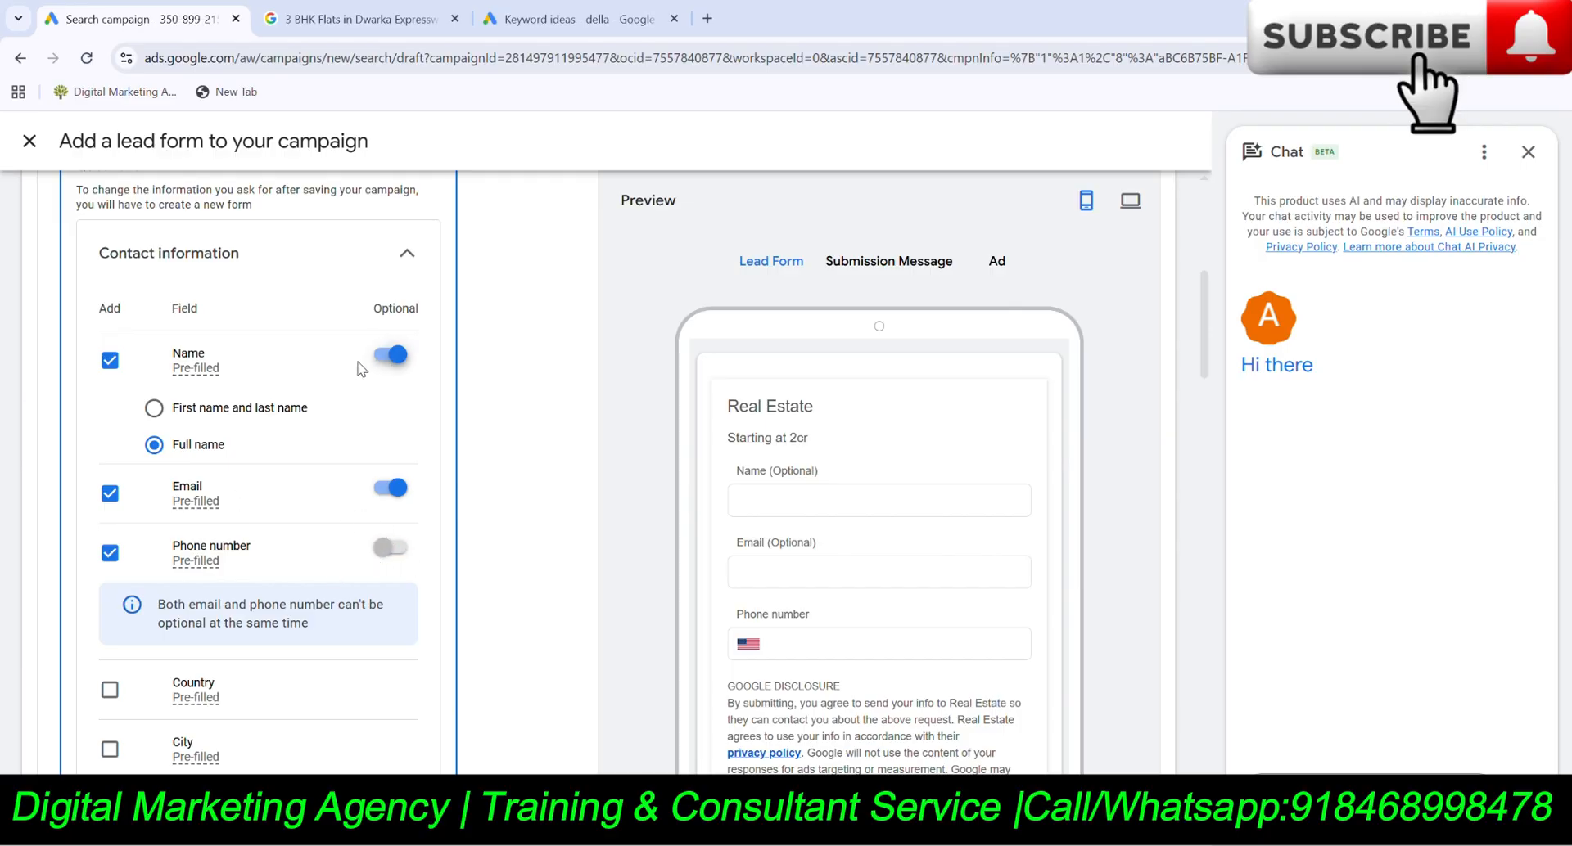
Make the lead form's Name and Email questions required by removing their optional setting.
click(402, 360)
click(391, 489)
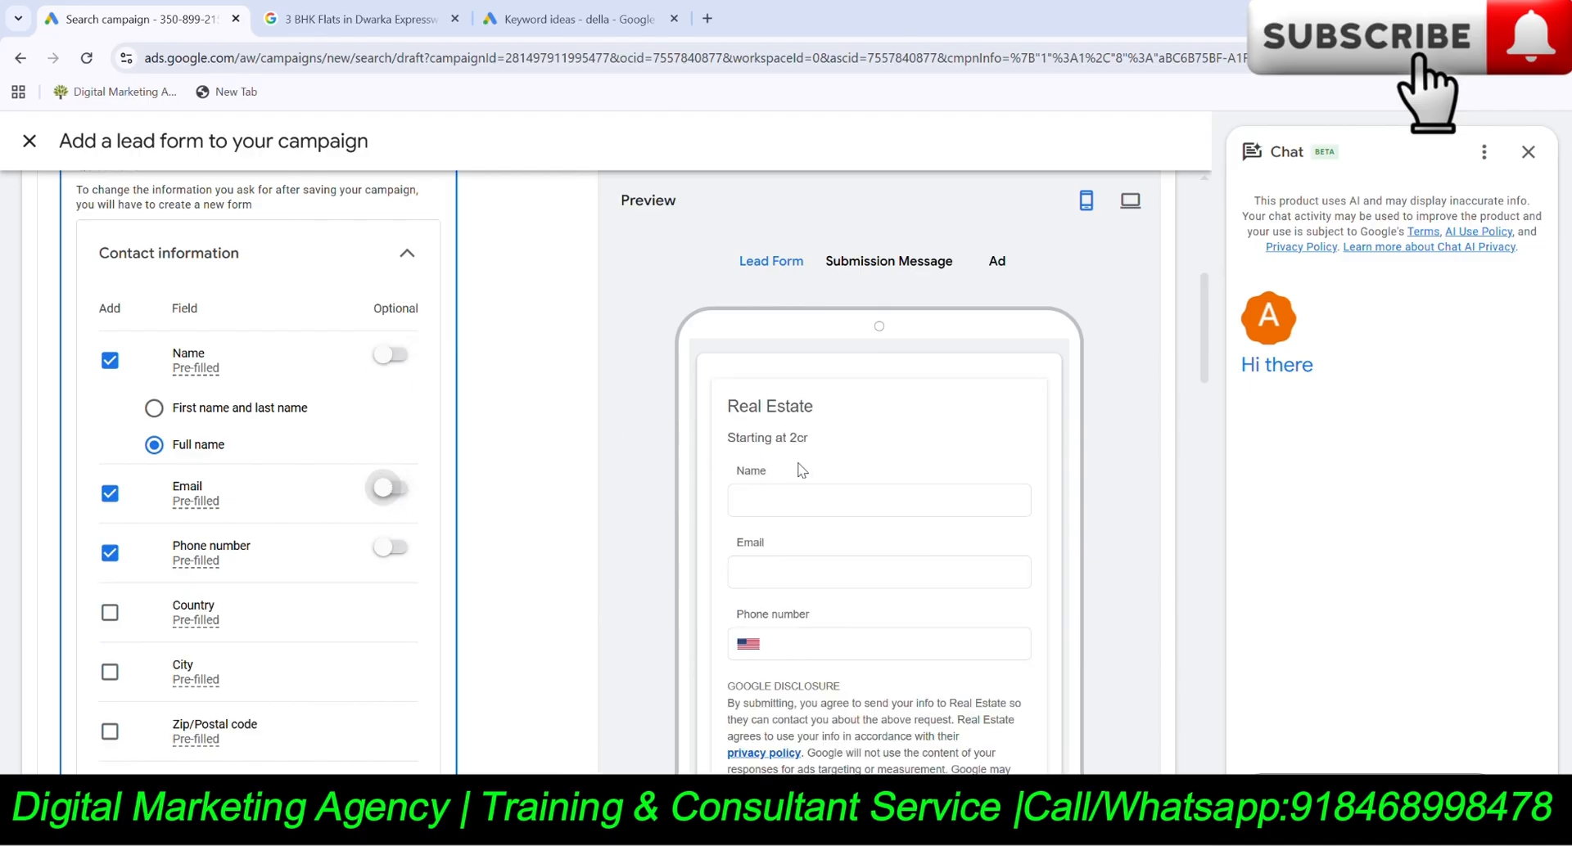
Add the real estate qualifying question "What type of property are you looking for?" to the lead form.
scroll(784, 544, down, 4)
scroll(784, 544, up, 4)
scroll(379, 603, down, 3)
scroll(229, 491, up, 1)
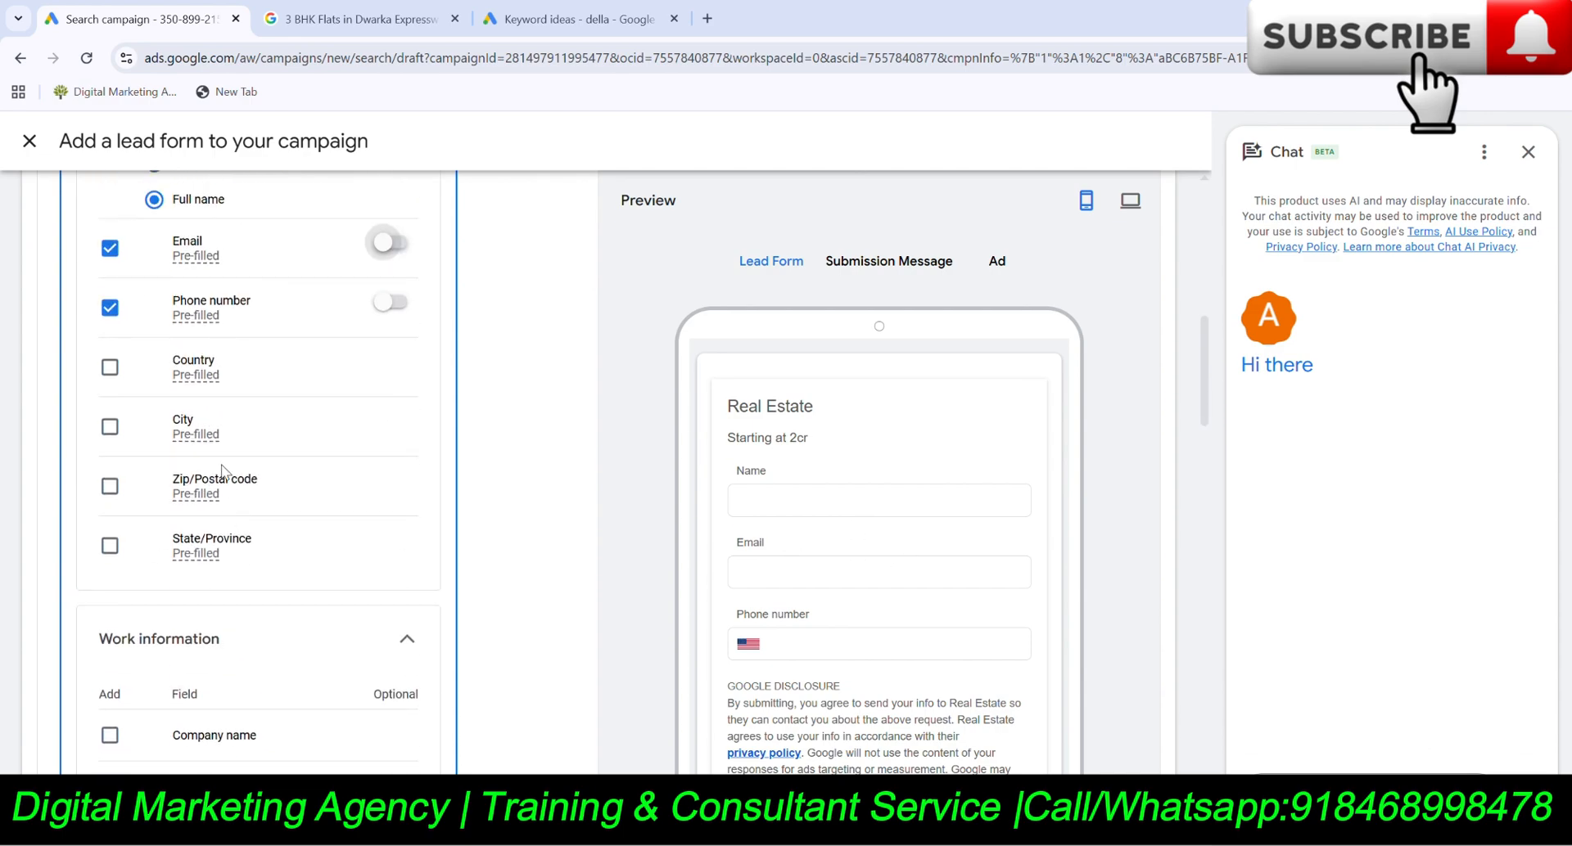
scroll(185, 454, down, 3)
scroll(174, 456, down, 5)
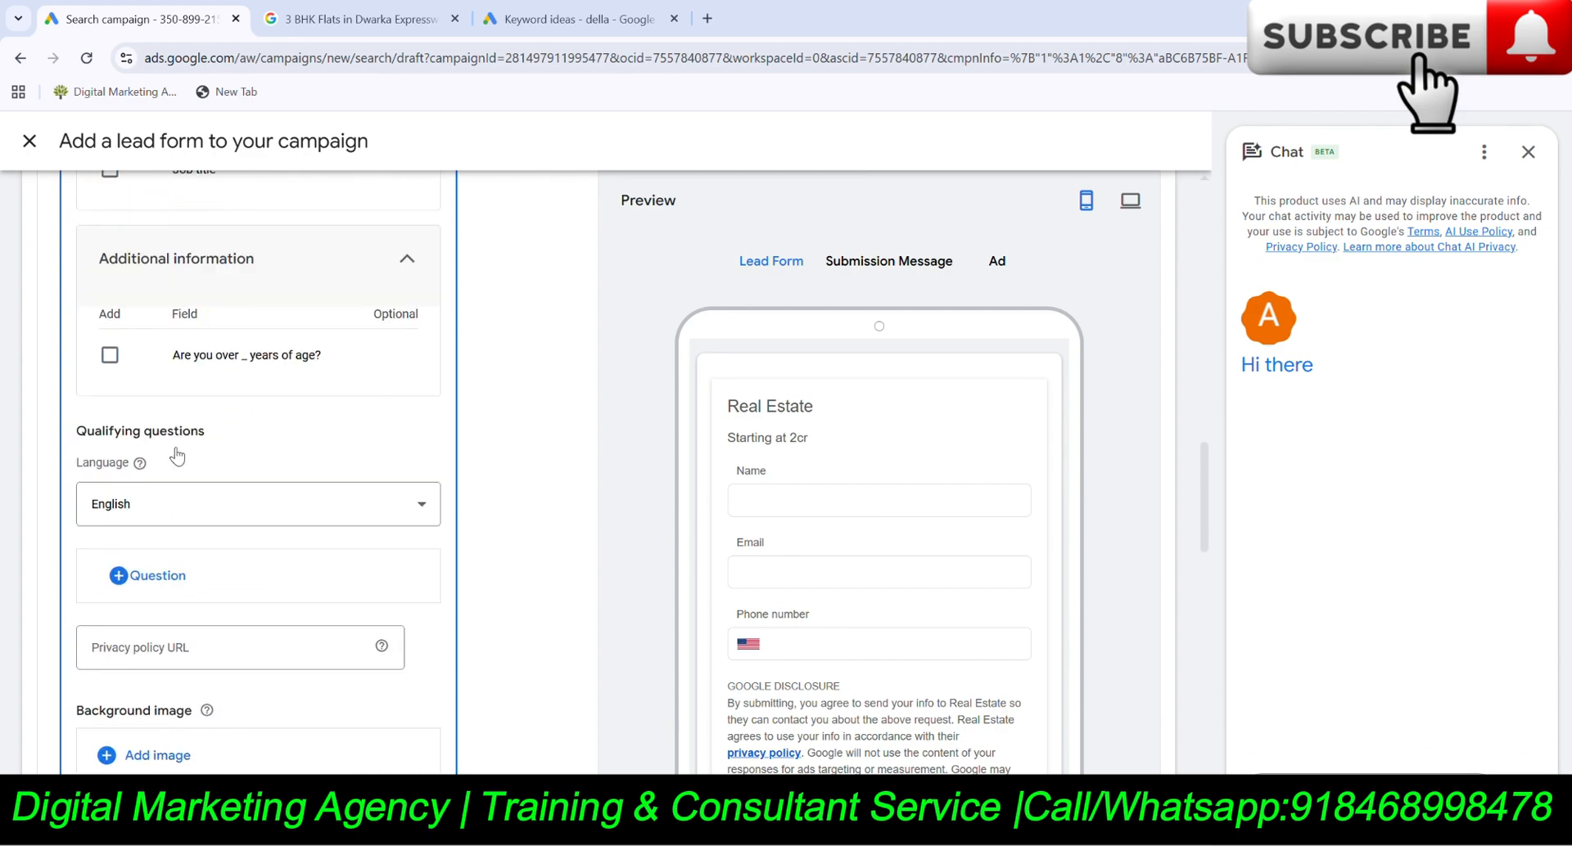
scroll(249, 426, up, 2)
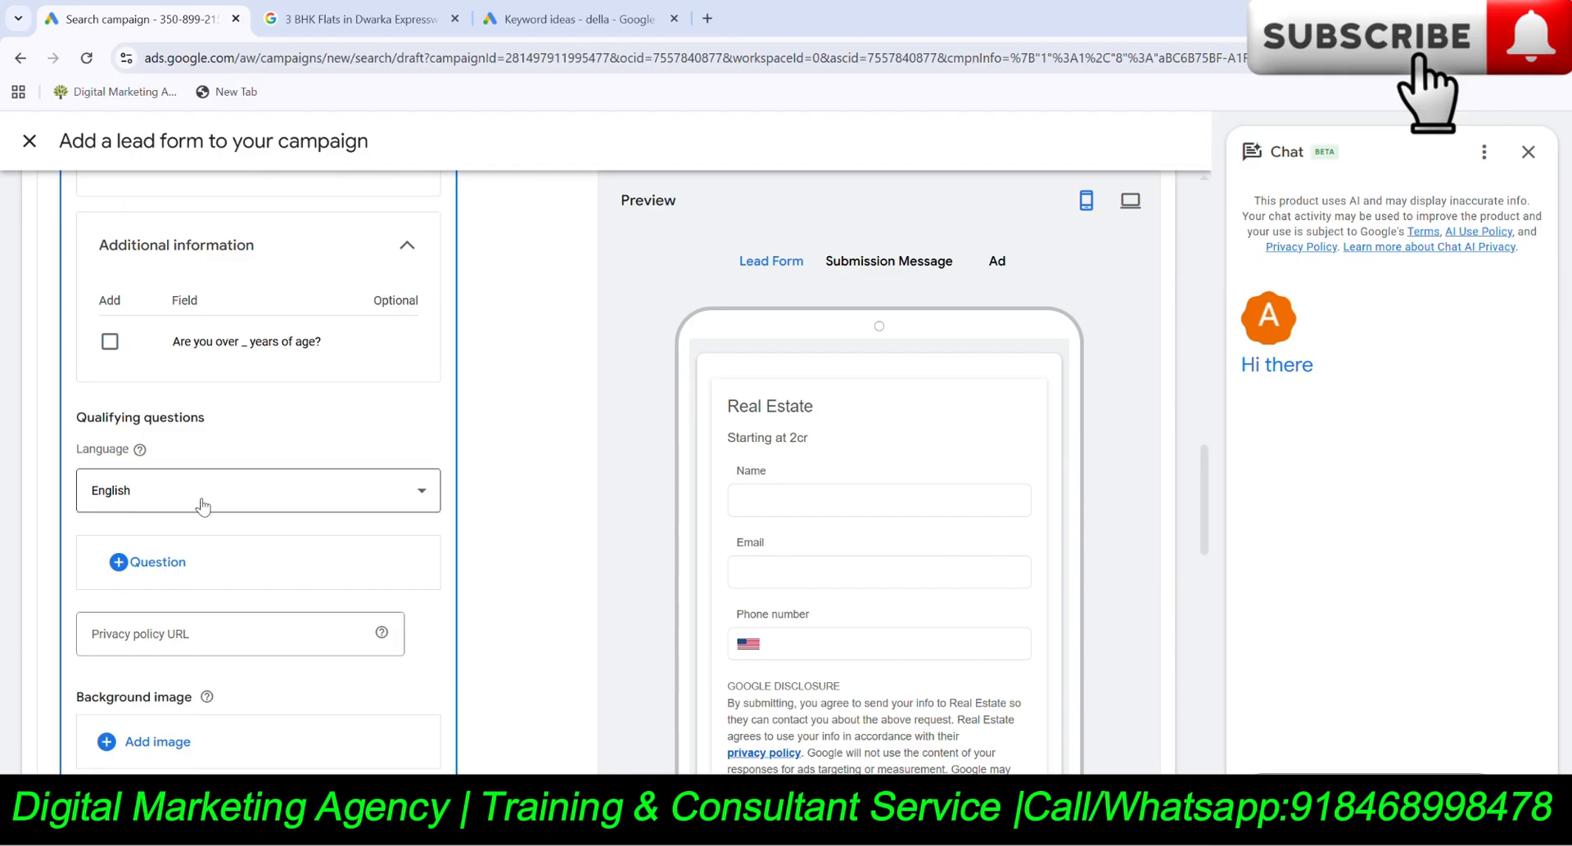
click(157, 577)
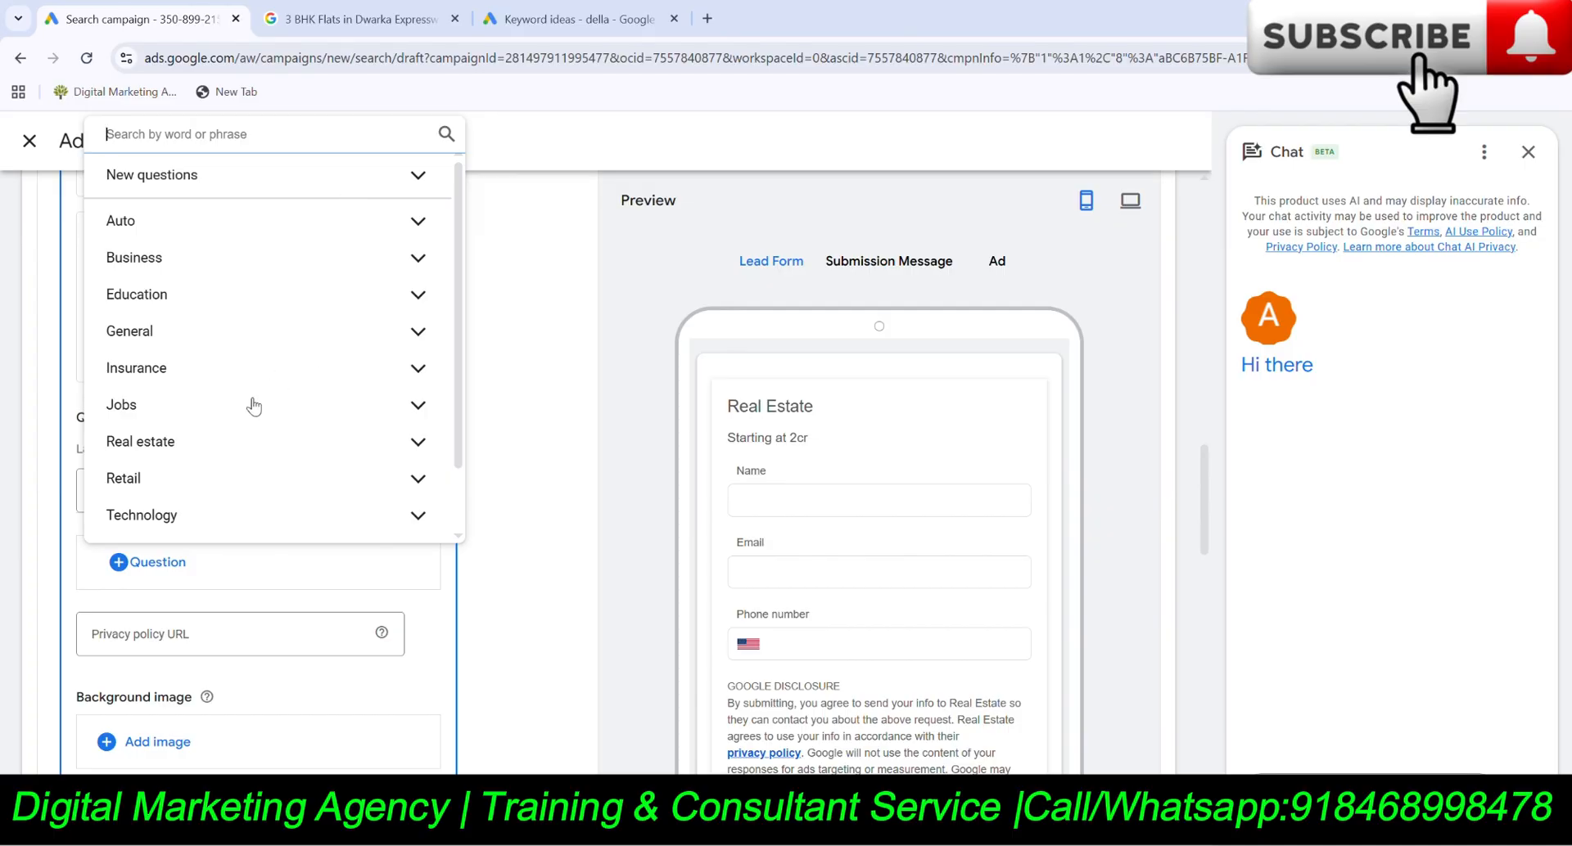
click(236, 449)
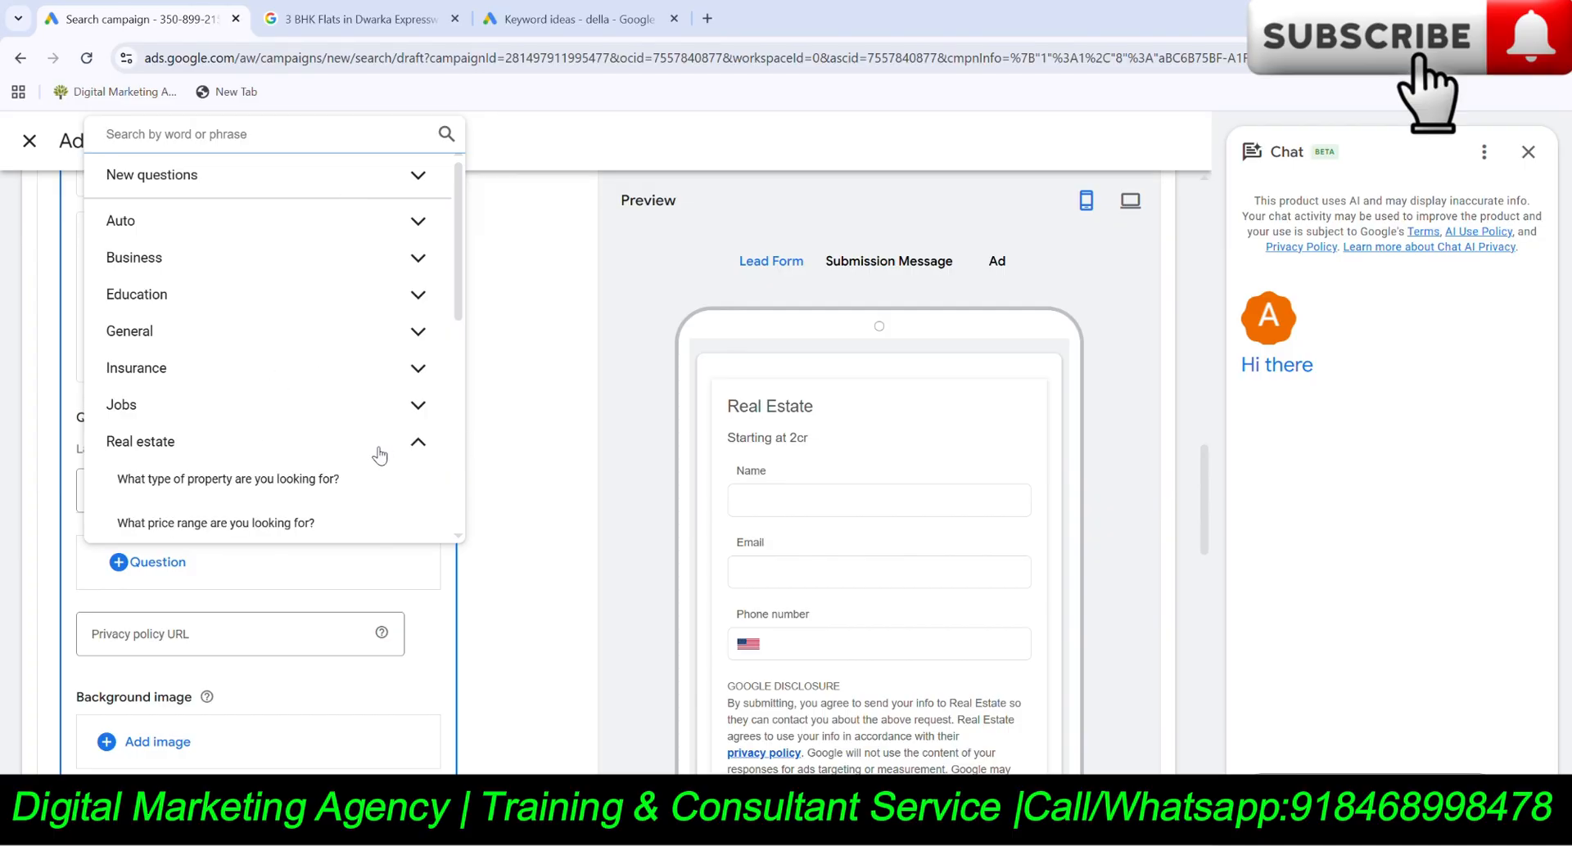
scroll(274, 352, down, 3)
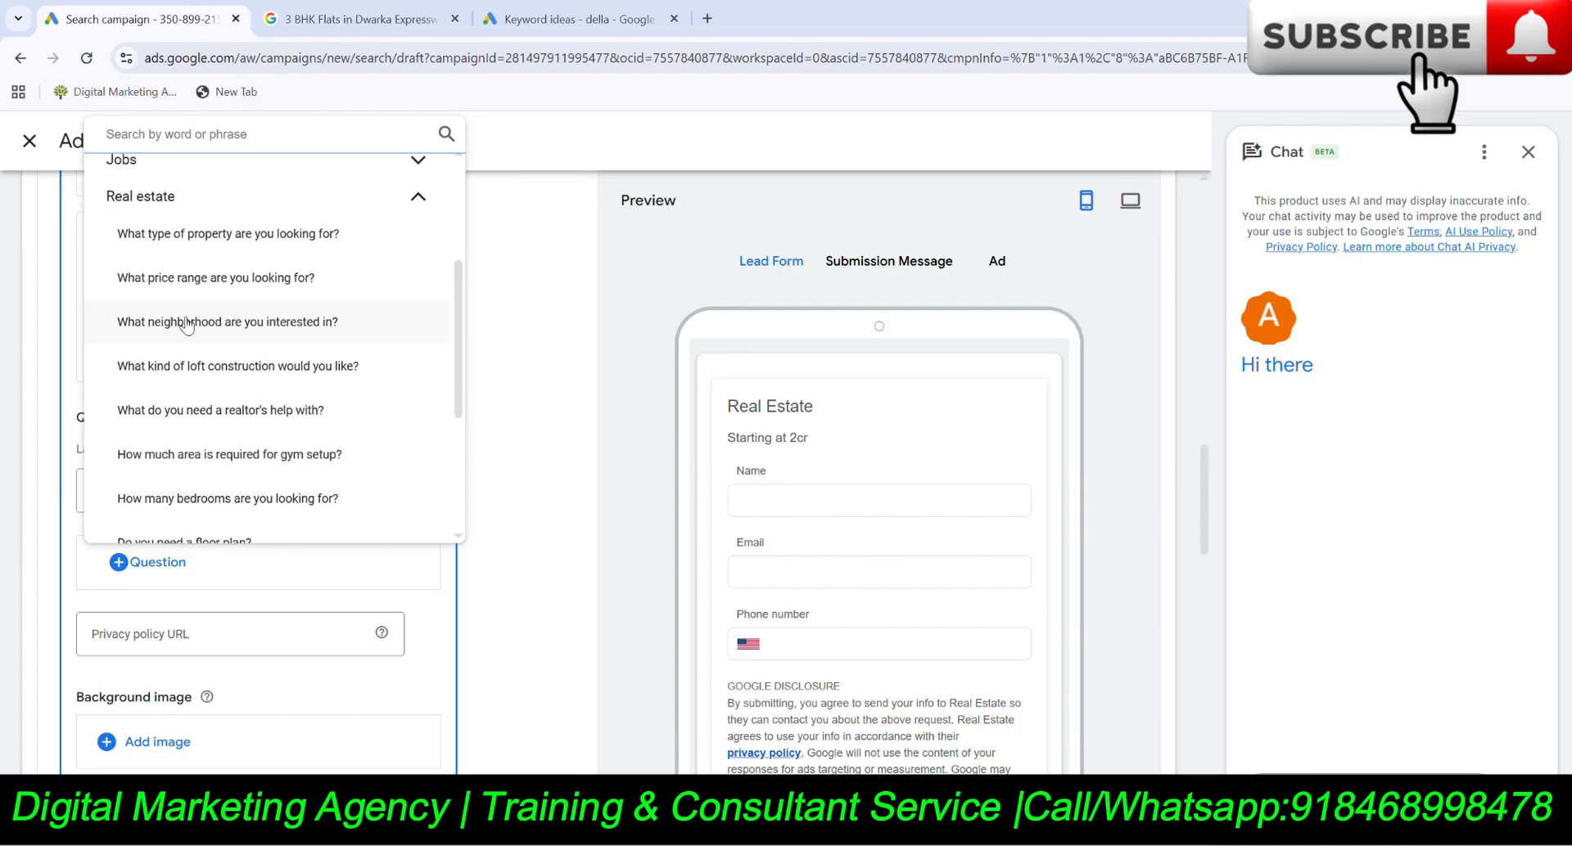
click(233, 238)
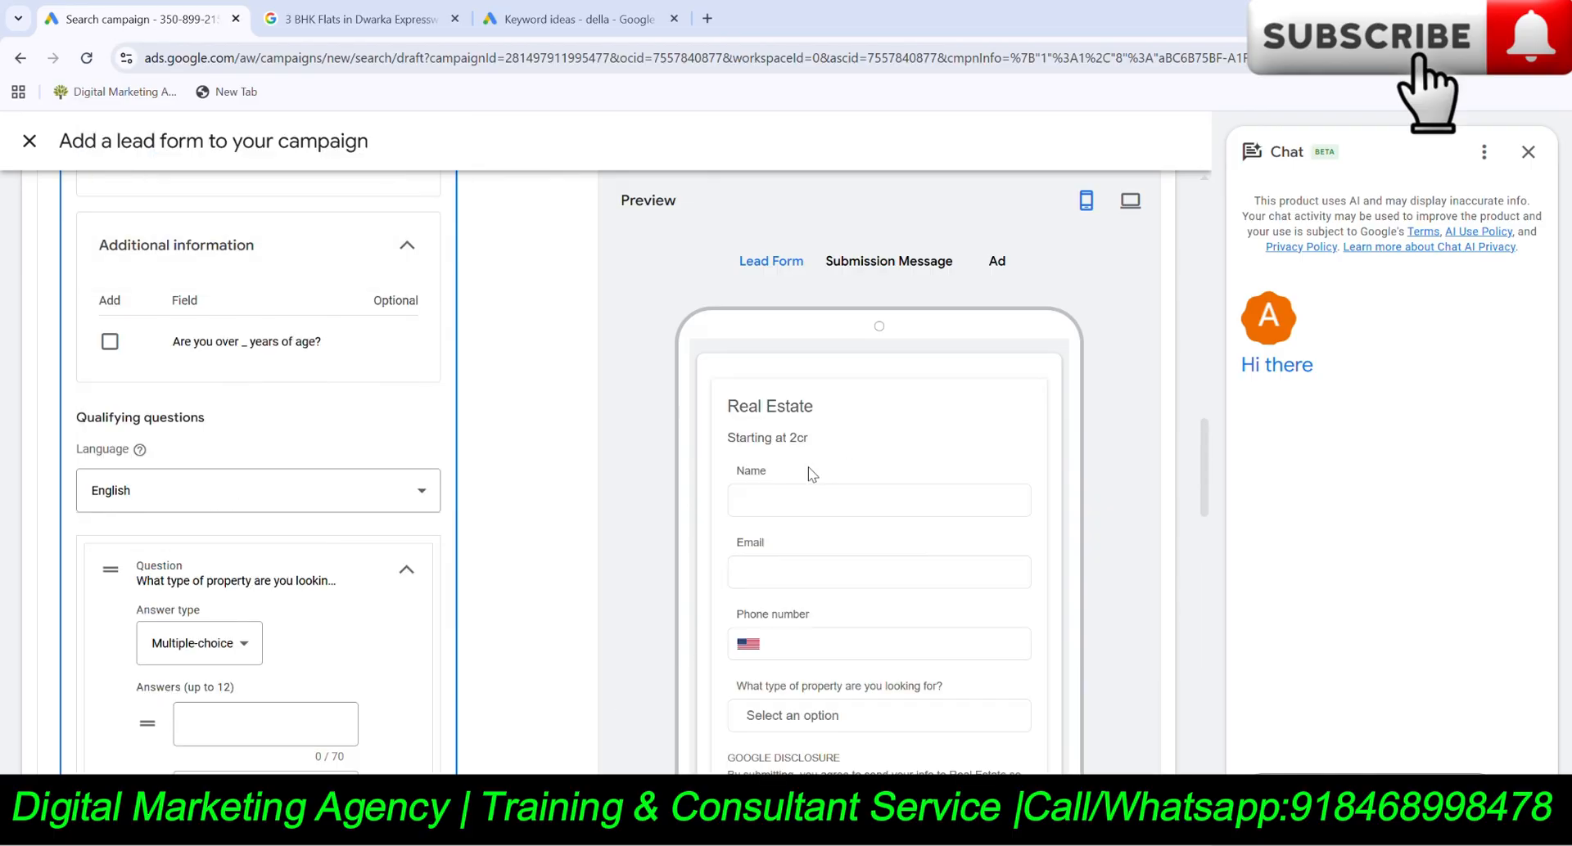
Set the ad's call-to-action in the lead form to "Contact us".
scroll(852, 537, down, 5)
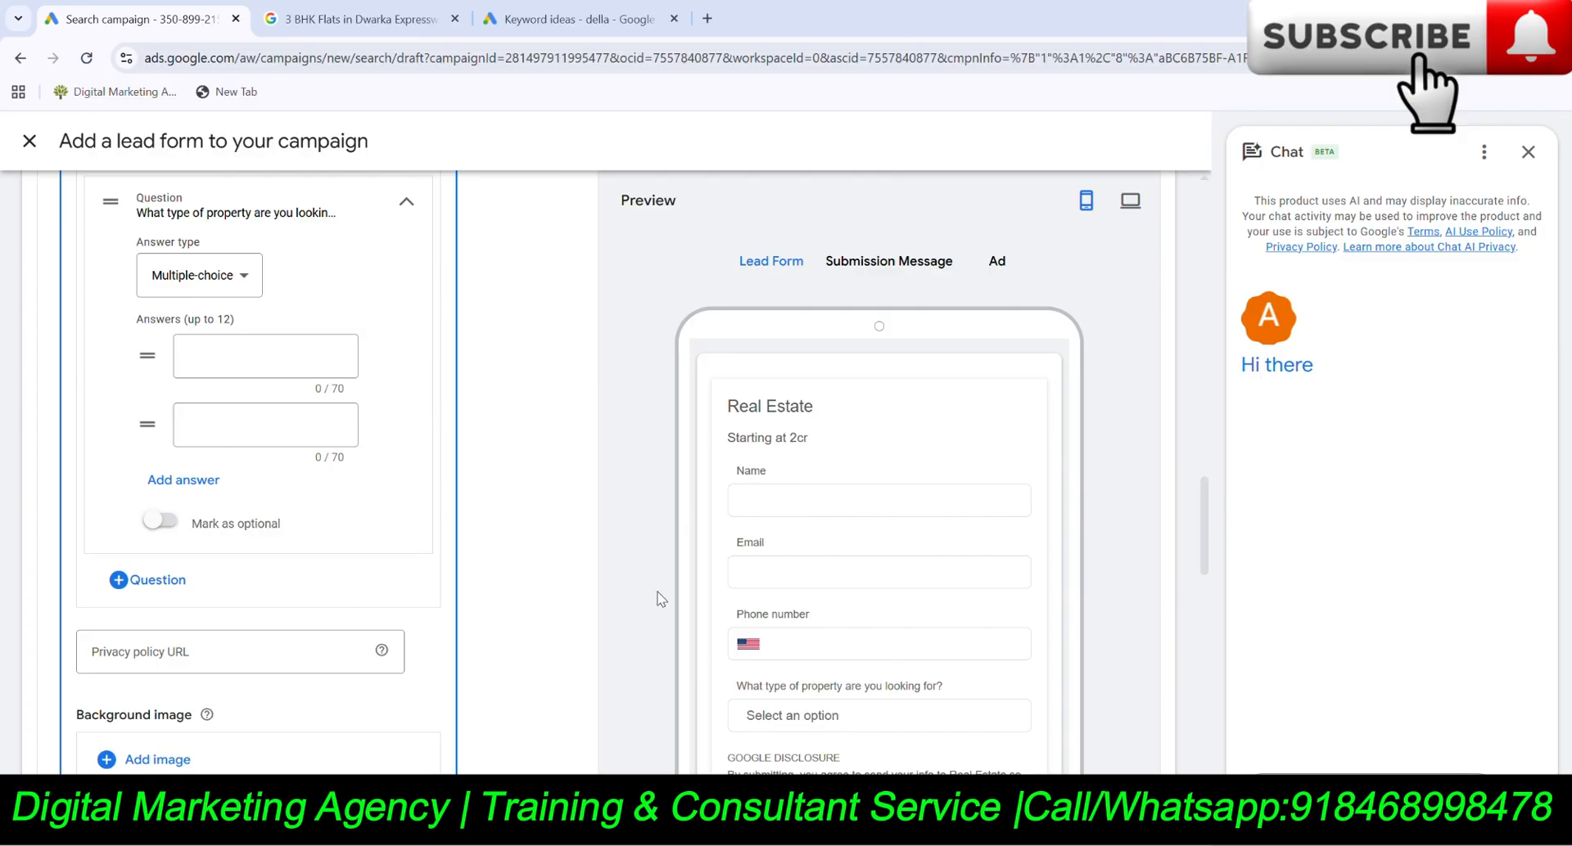
scroll(188, 395, down, 1)
scroll(187, 395, down, 2)
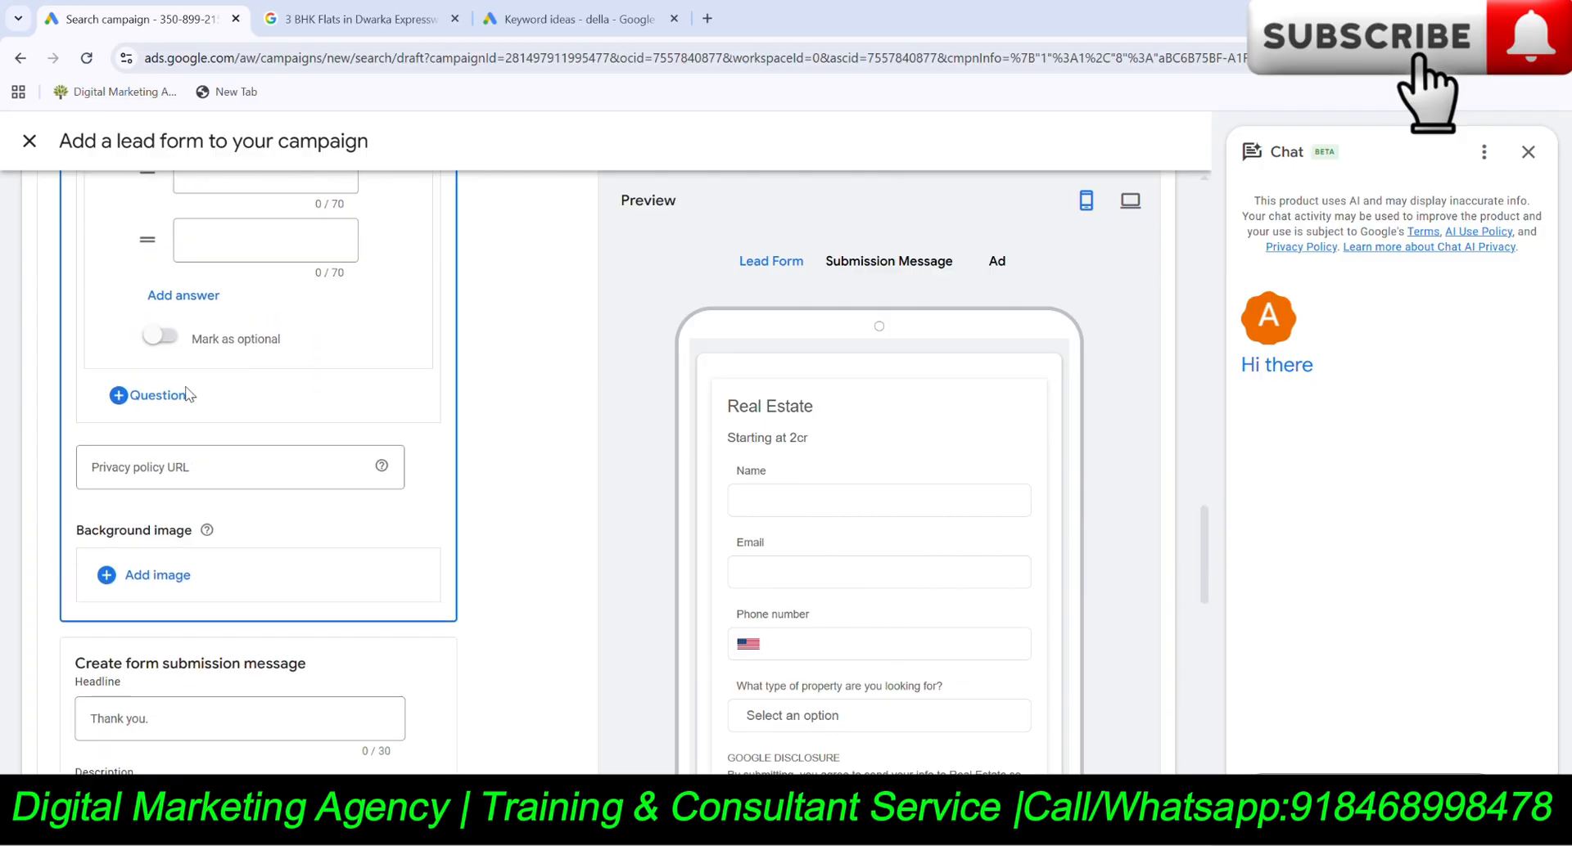
scroll(187, 395, up, 1)
scroll(187, 393, down, 5)
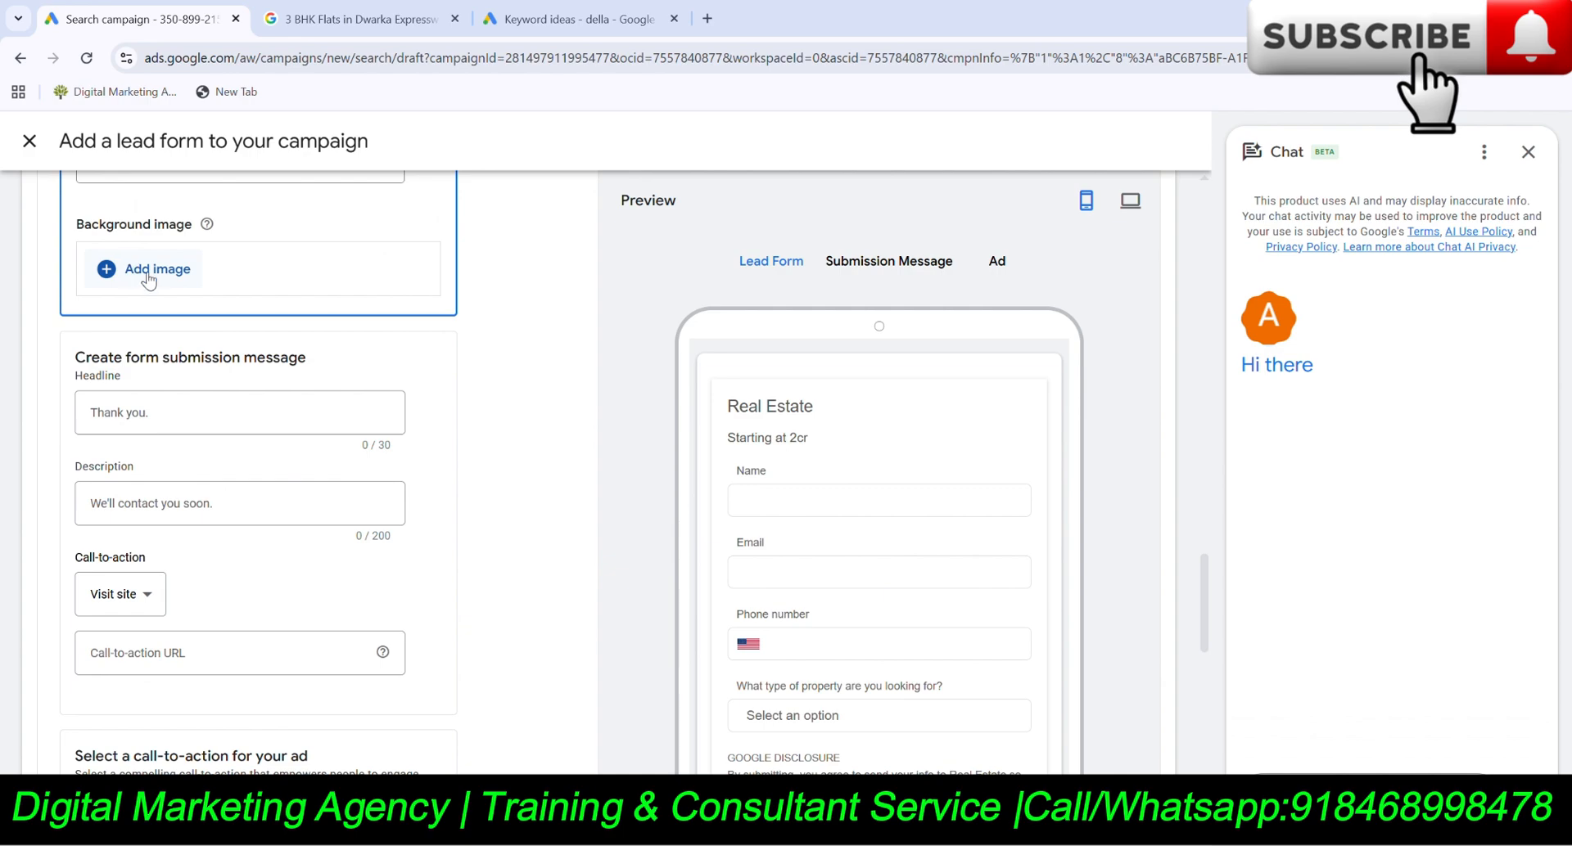
scroll(142, 279, down, 2)
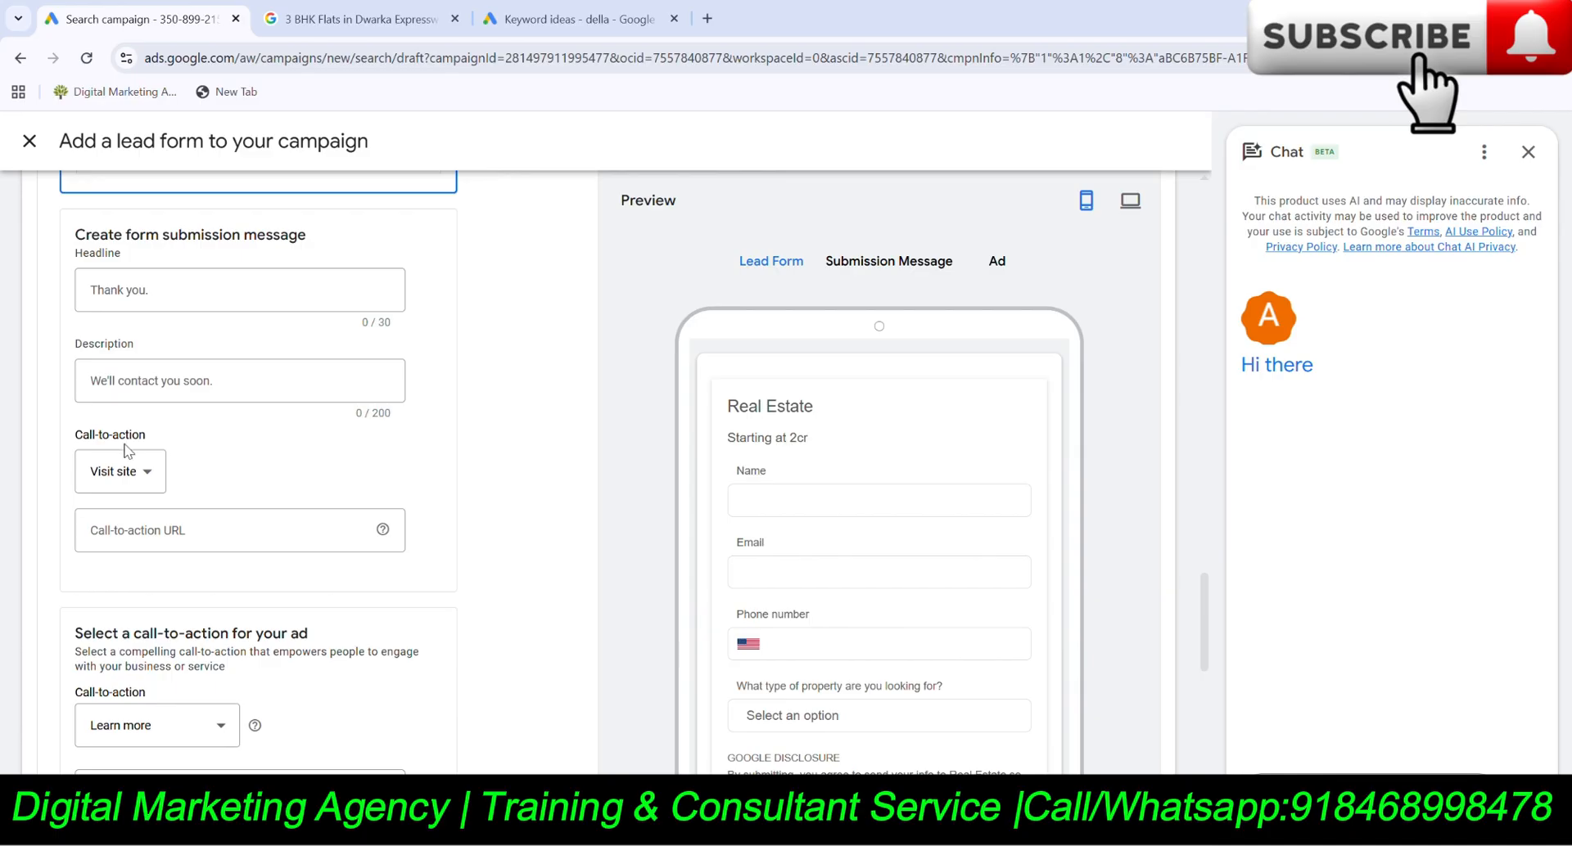
click(159, 532)
scroll(234, 420, down, 3)
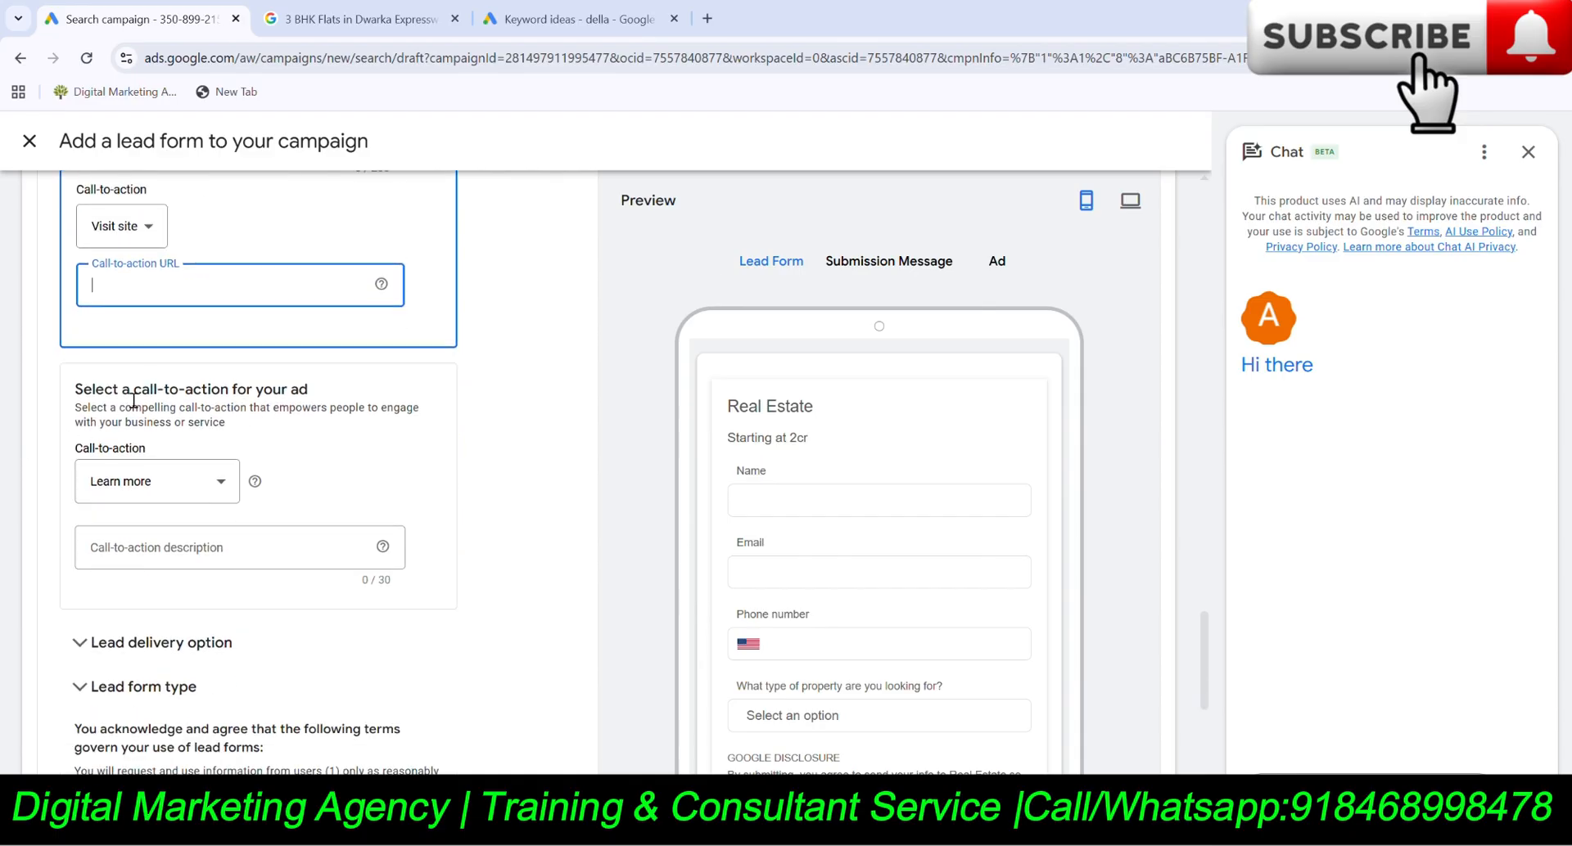
click(167, 476)
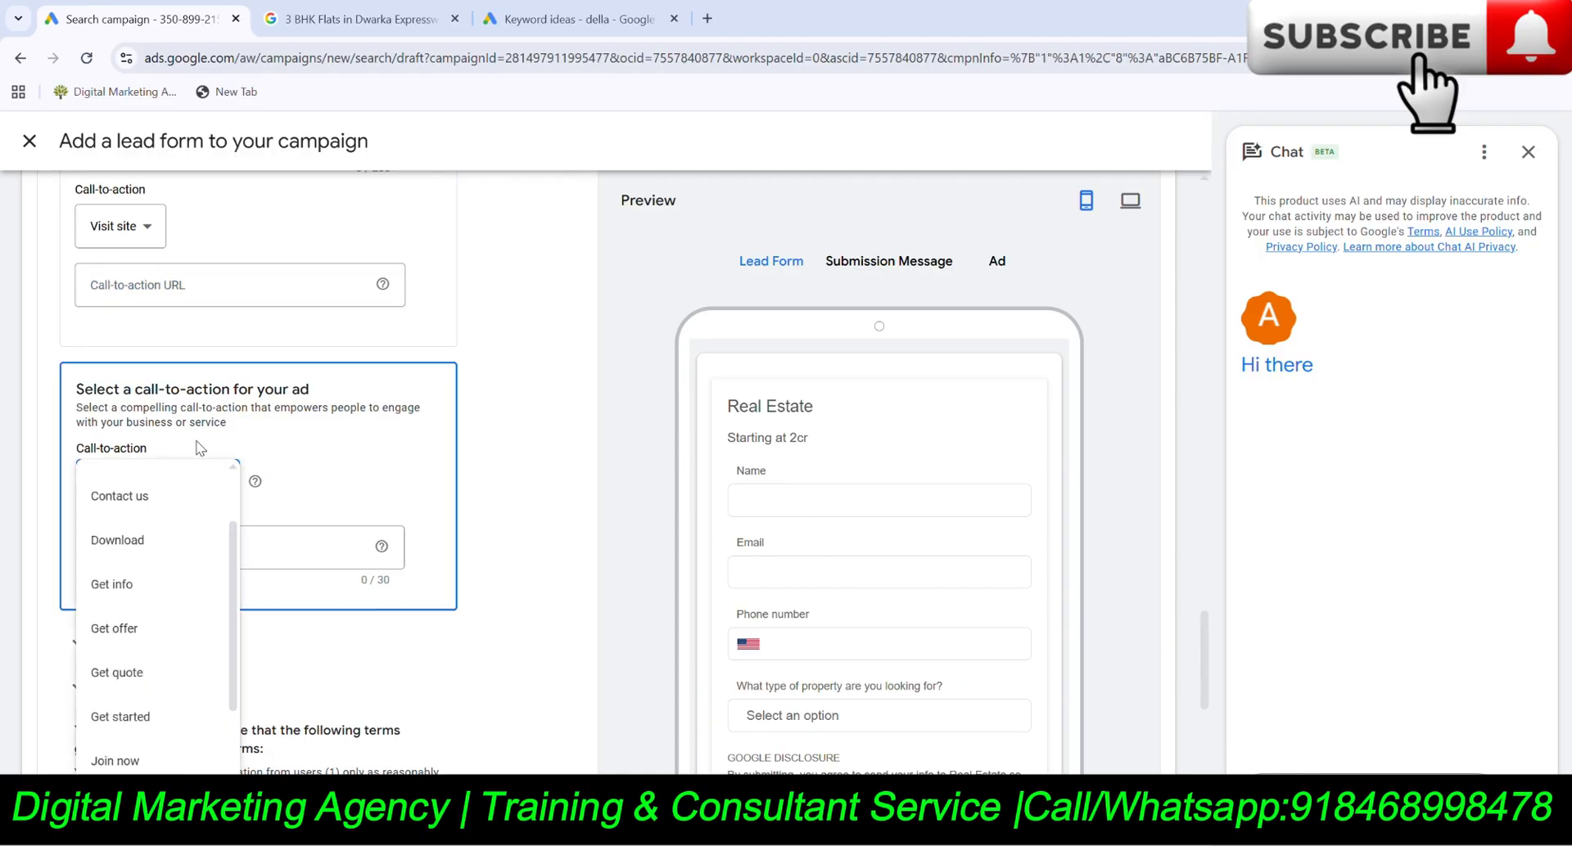
click(144, 500)
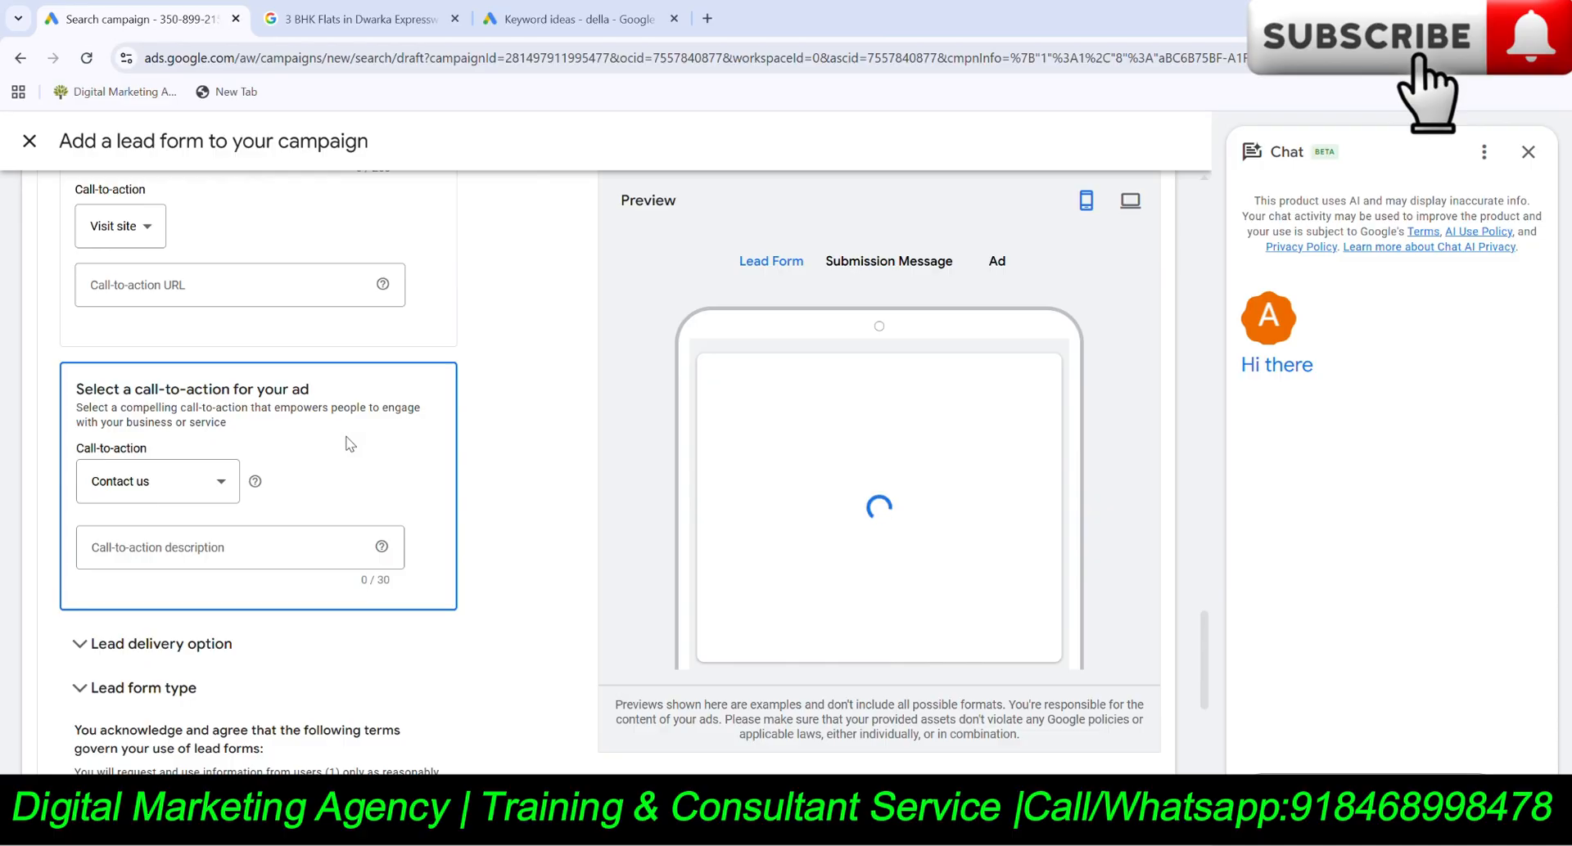
click(140, 557)
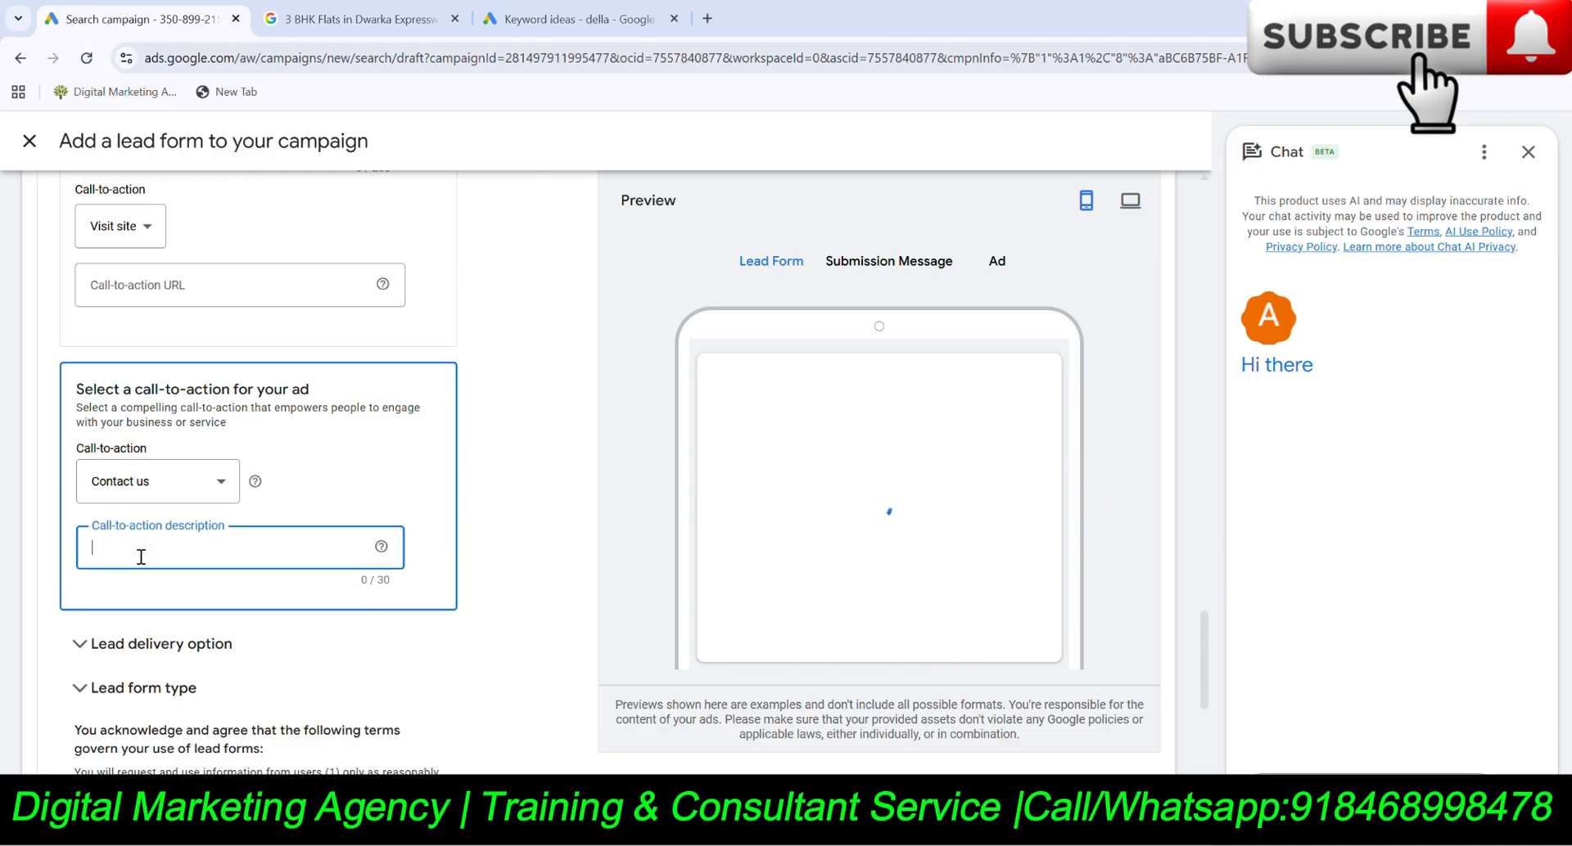
Examine the lead form's delivery options, including the lead download and webhook integration settings.
scroll(140, 549, down, 3)
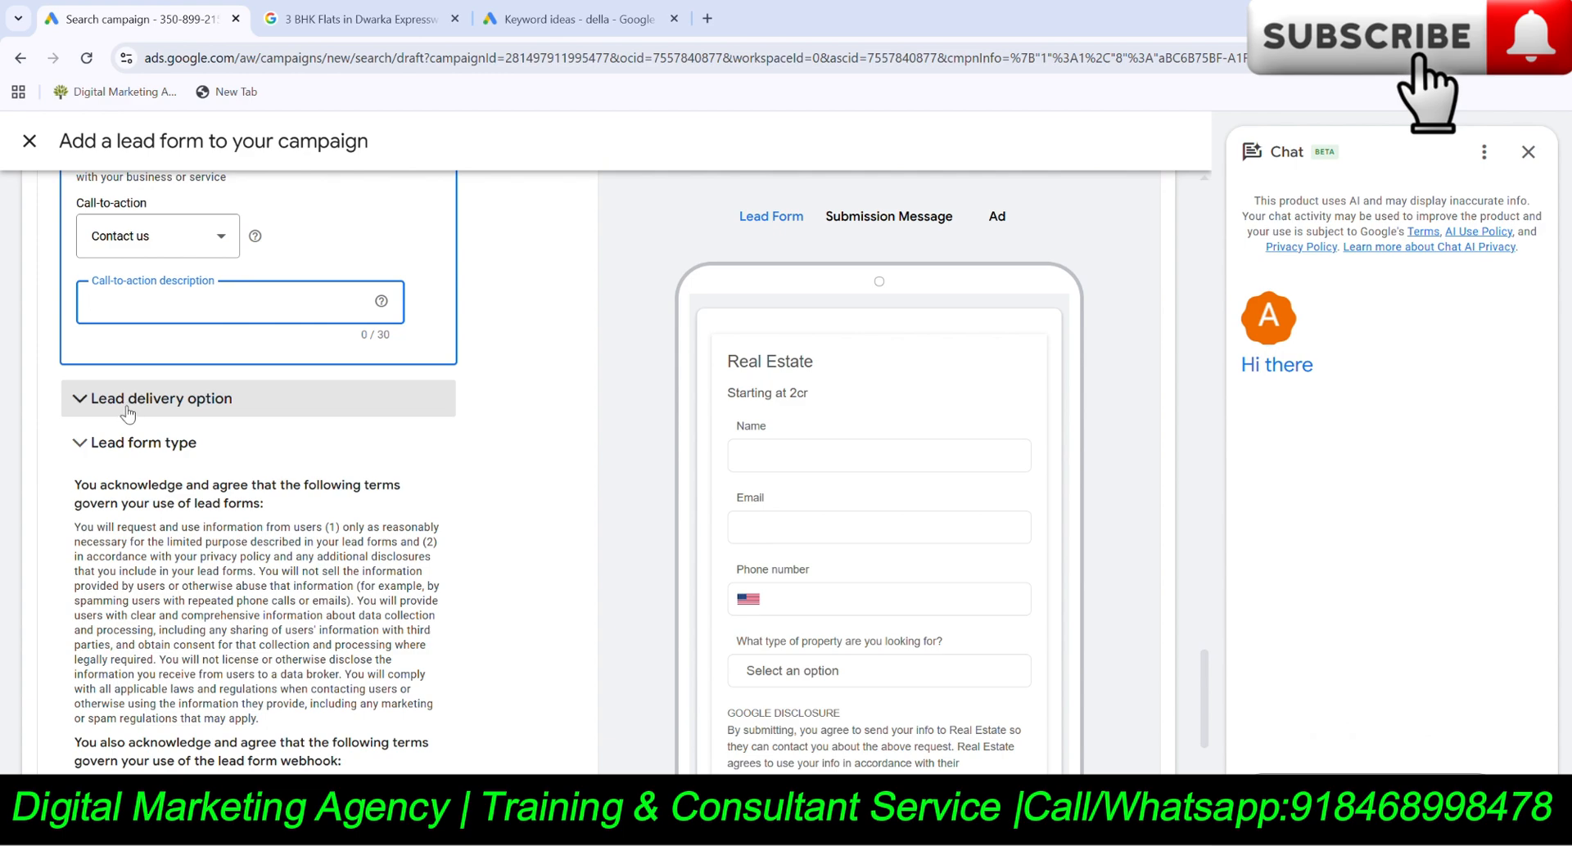
click(167, 401)
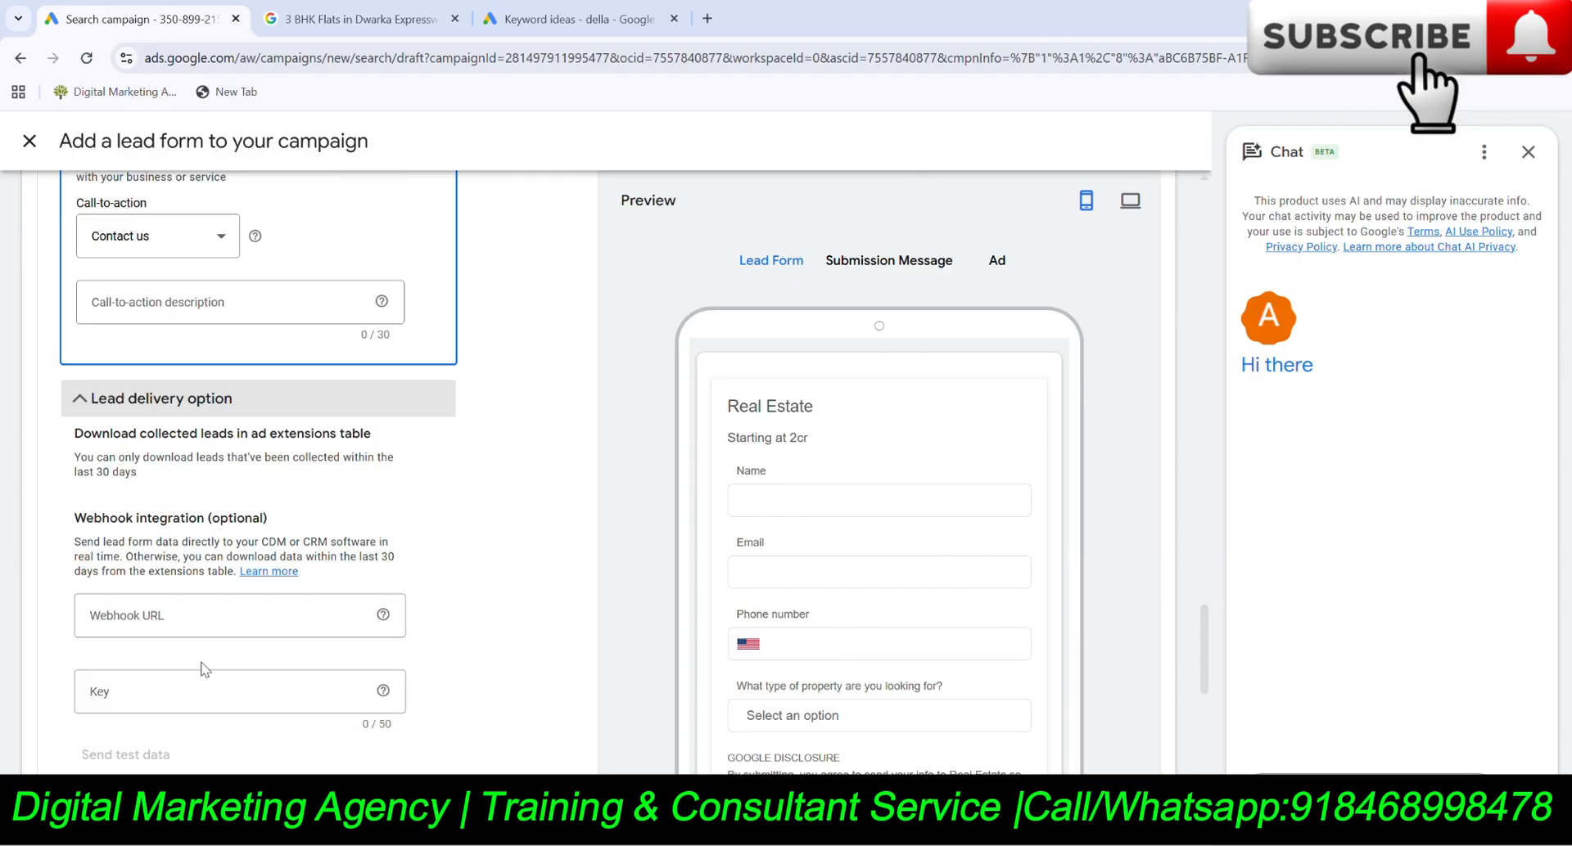
scroll(125, 628, down, 3)
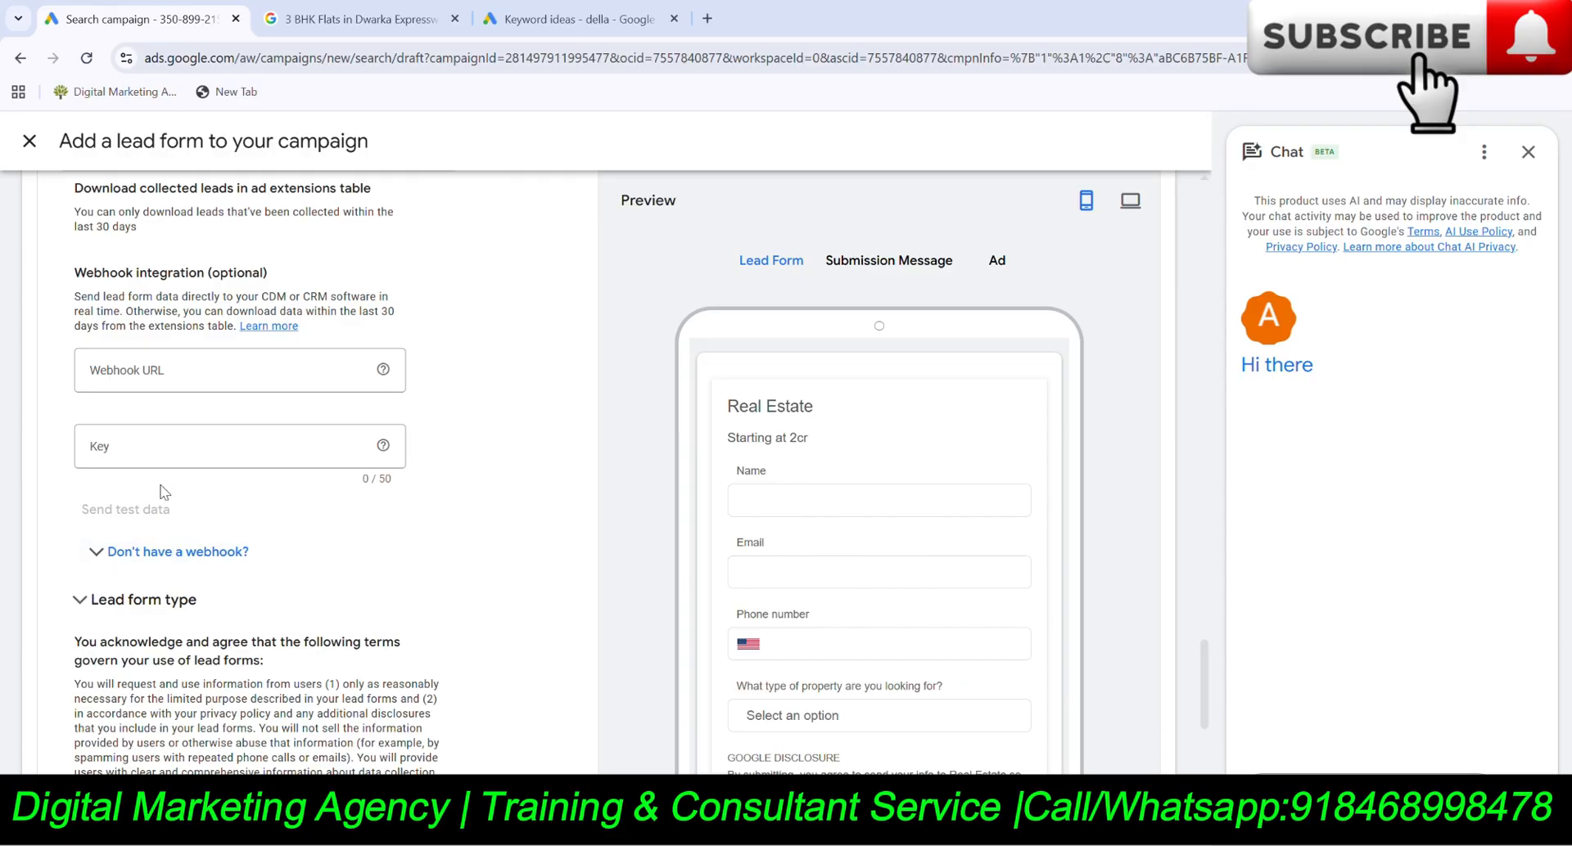
scroll(164, 523, up, 3)
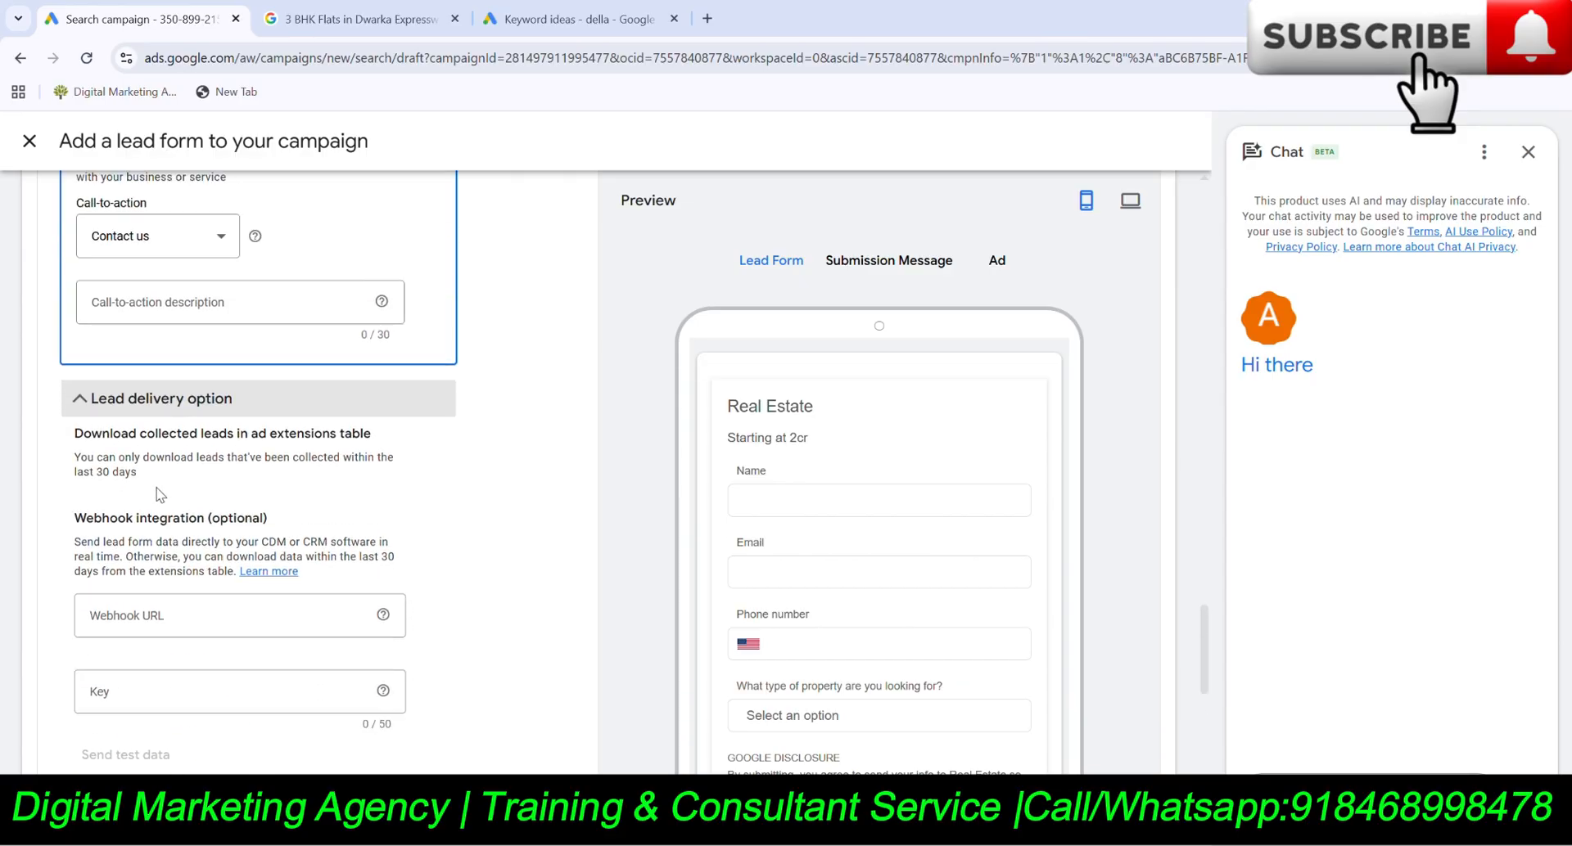
click(170, 405)
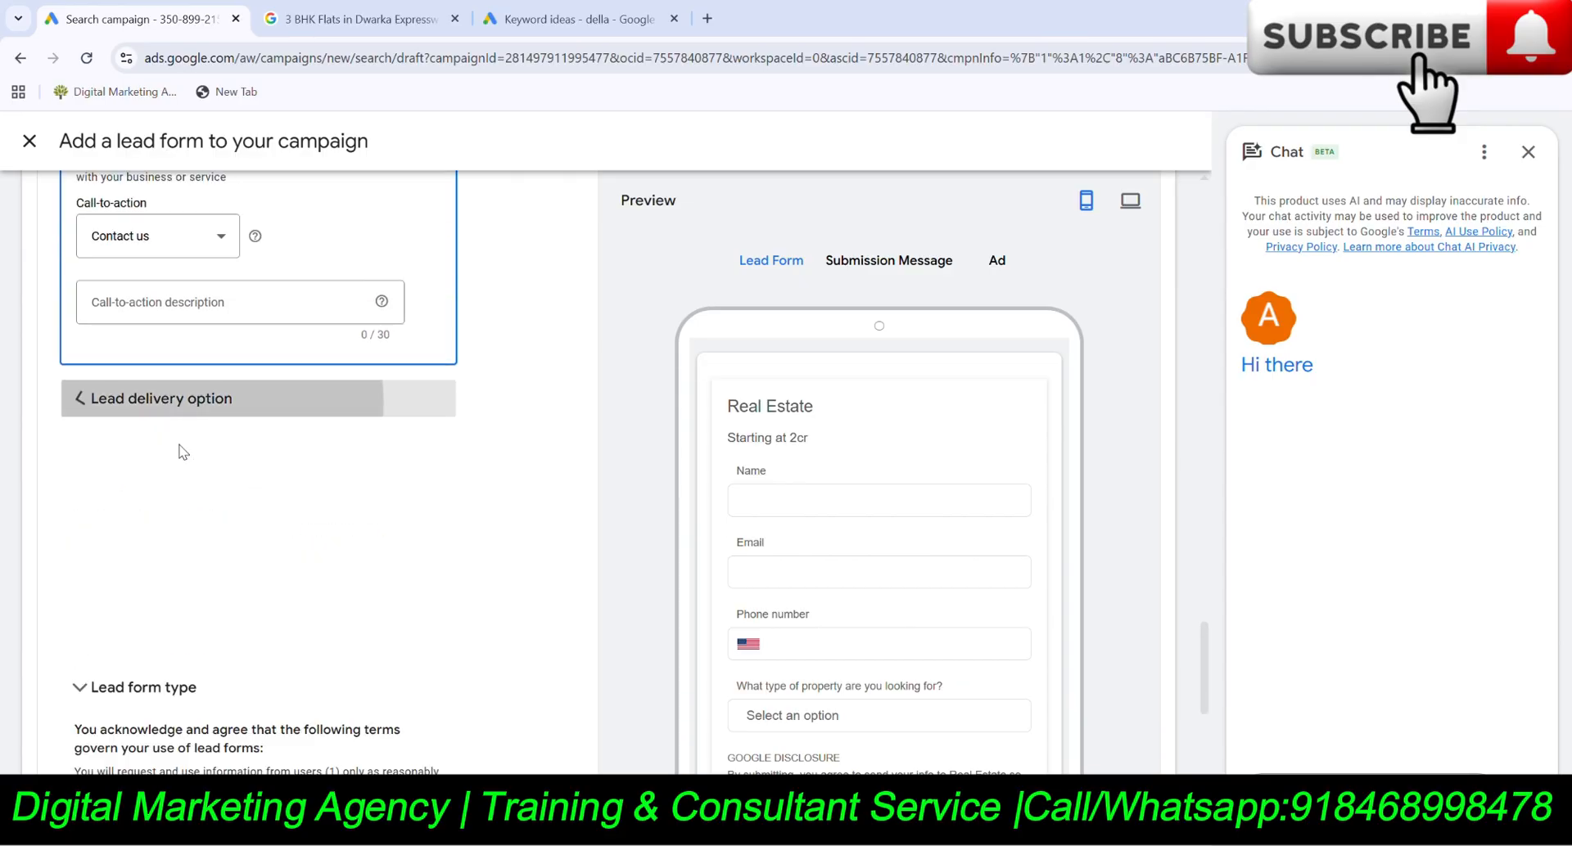
Try to save the lead form and close it without completing the missing fields.
scroll(65, 547, down, 3)
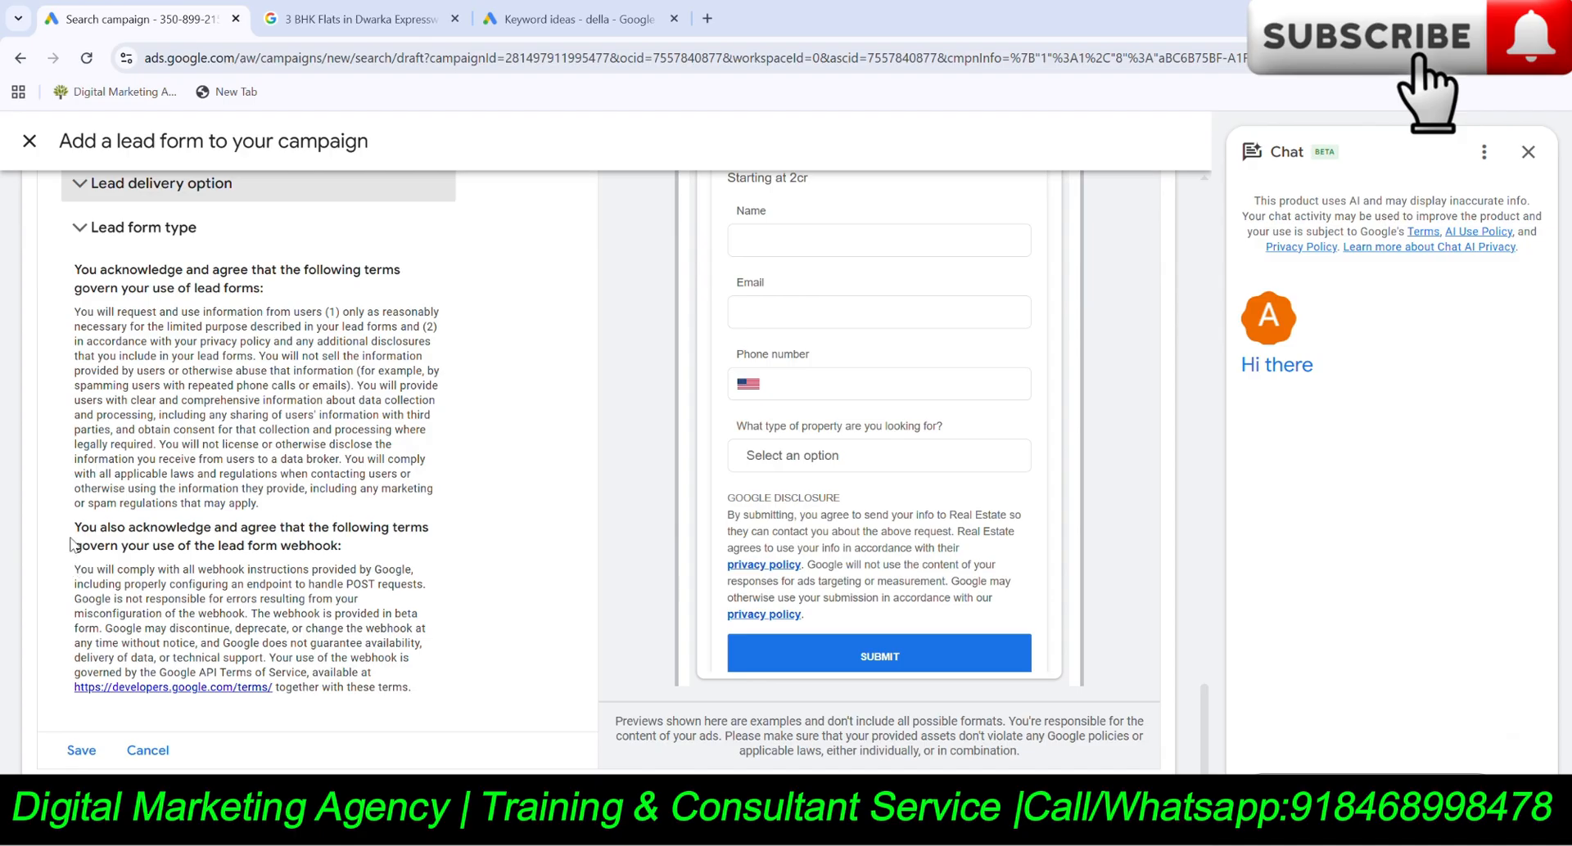
click(93, 757)
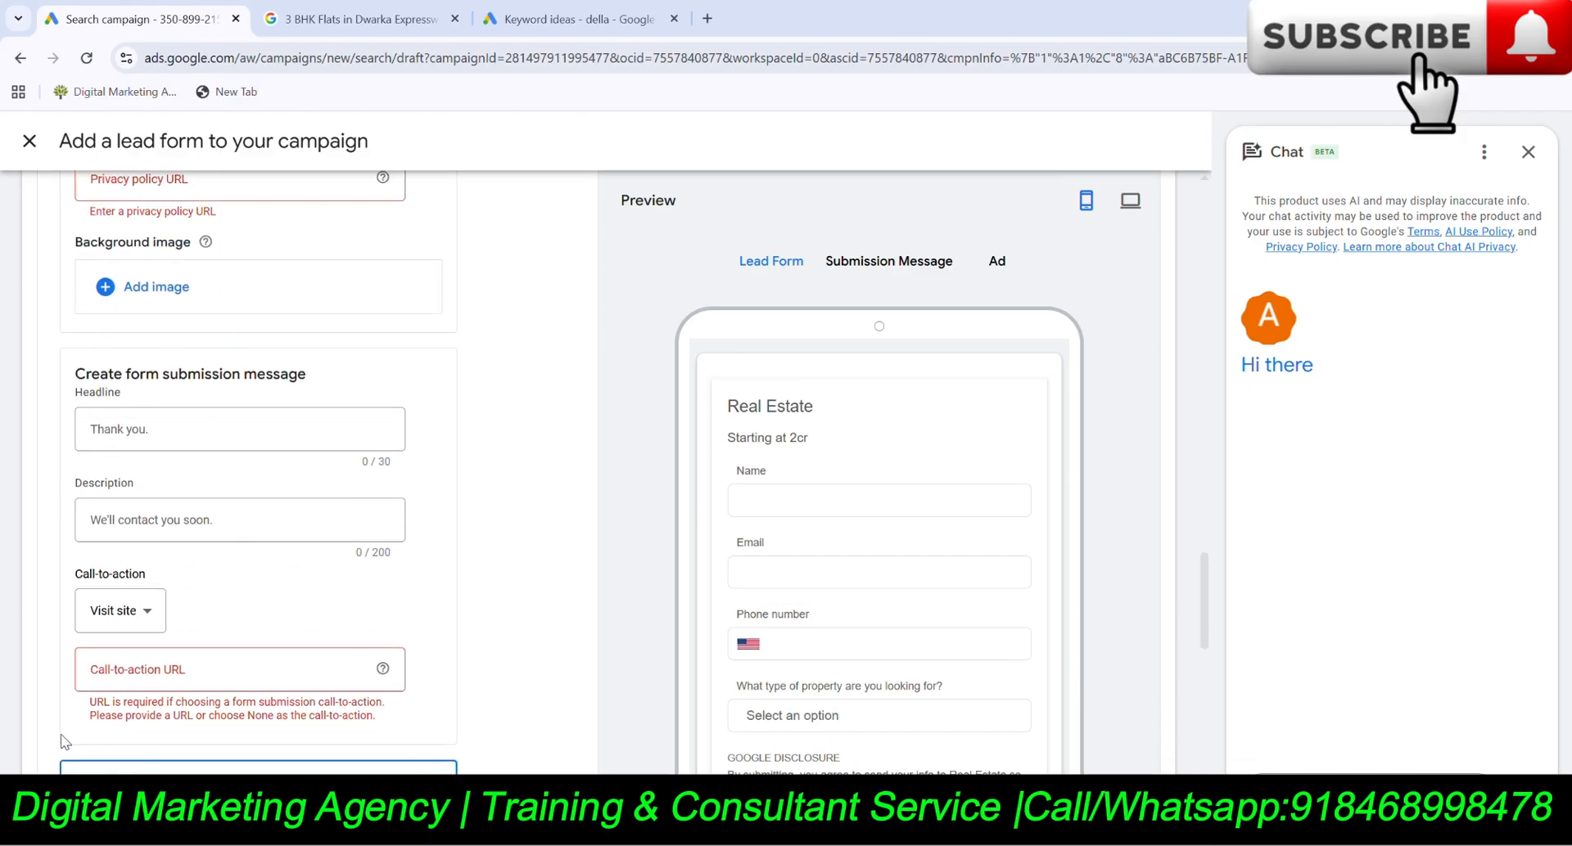
click(34, 144)
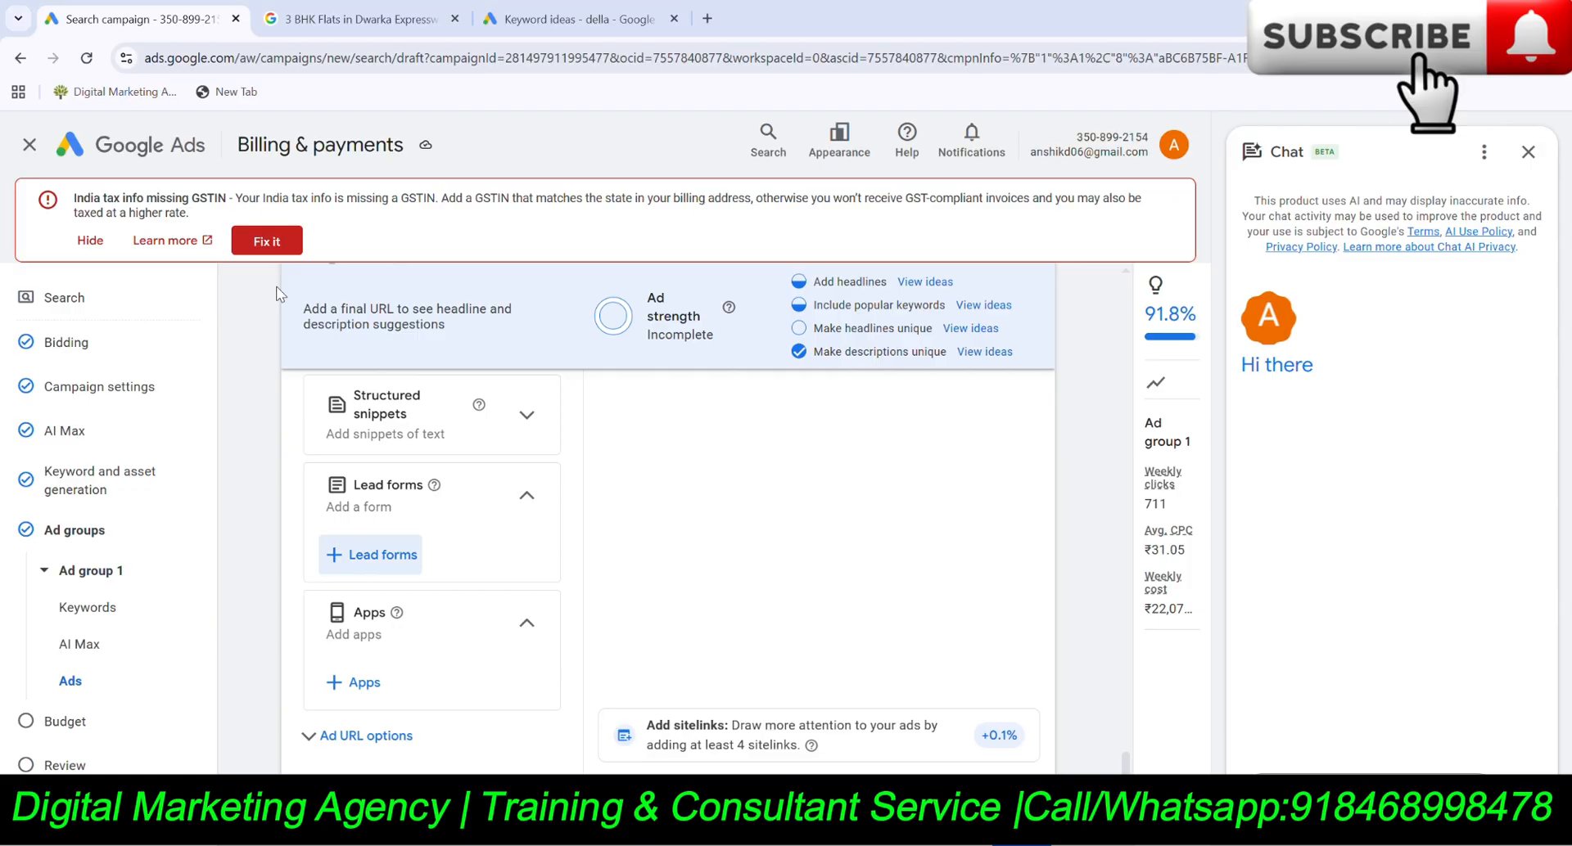
Leave the campaign draft and view when ads showed in the account's "When and where ads showed" report.
scroll(342, 430, down, 1)
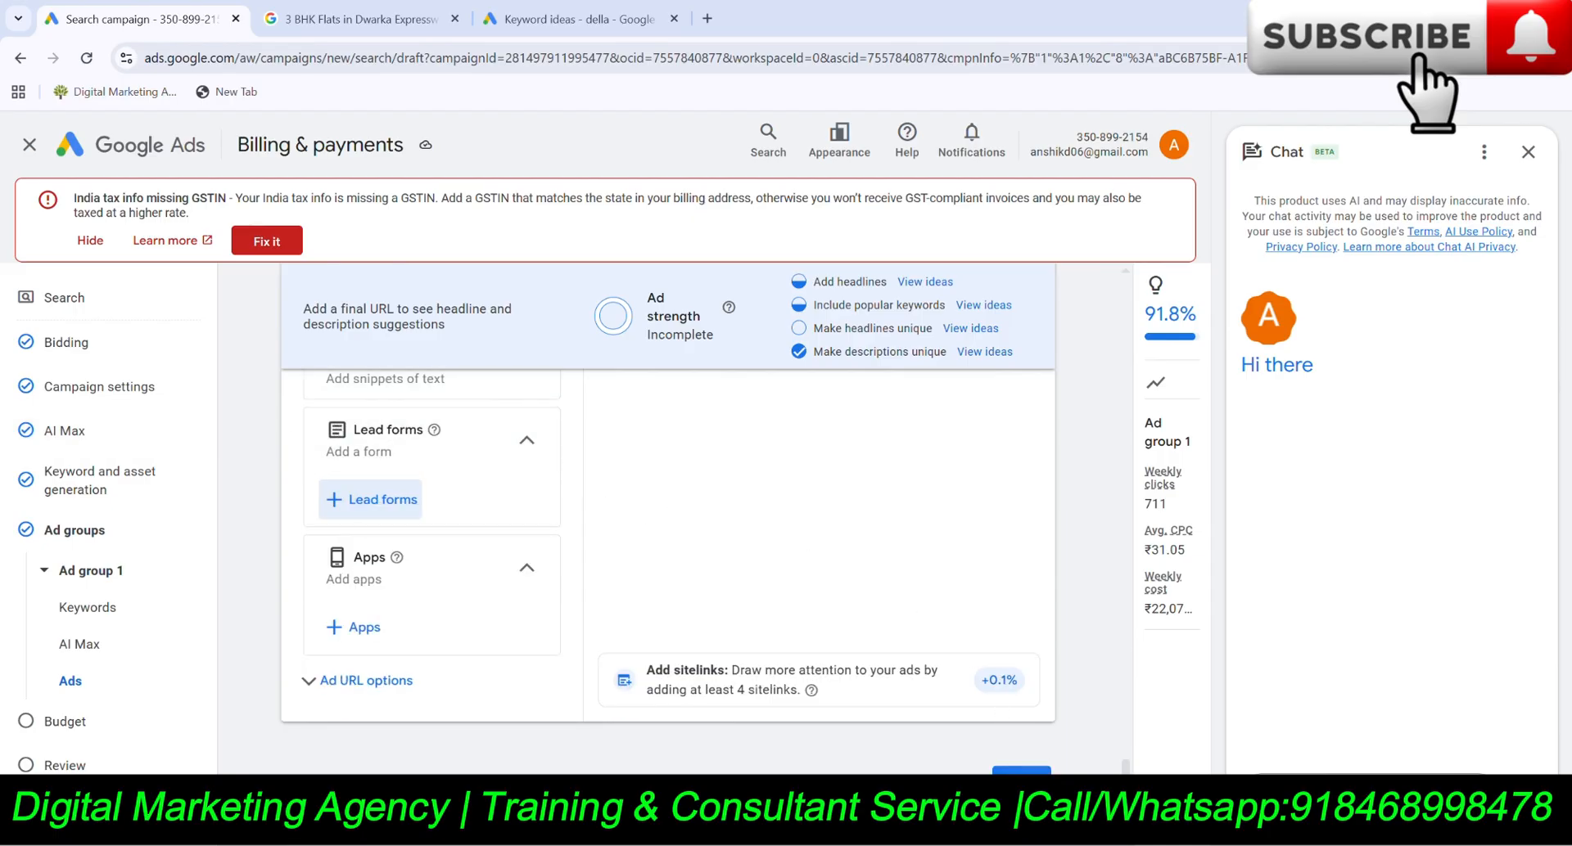
click(28, 149)
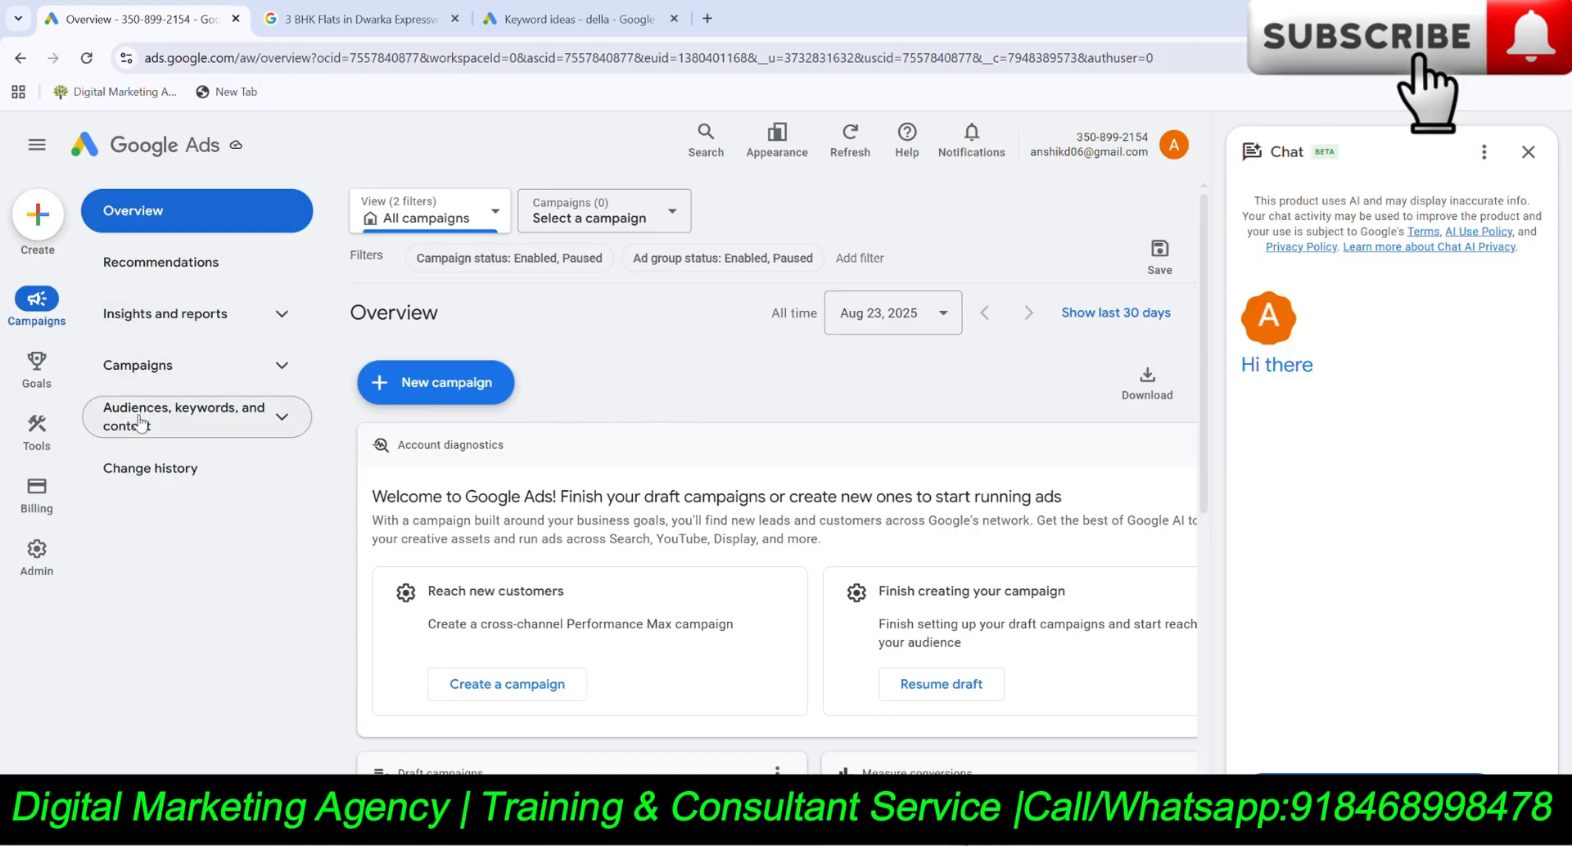
click(143, 328)
click(160, 426)
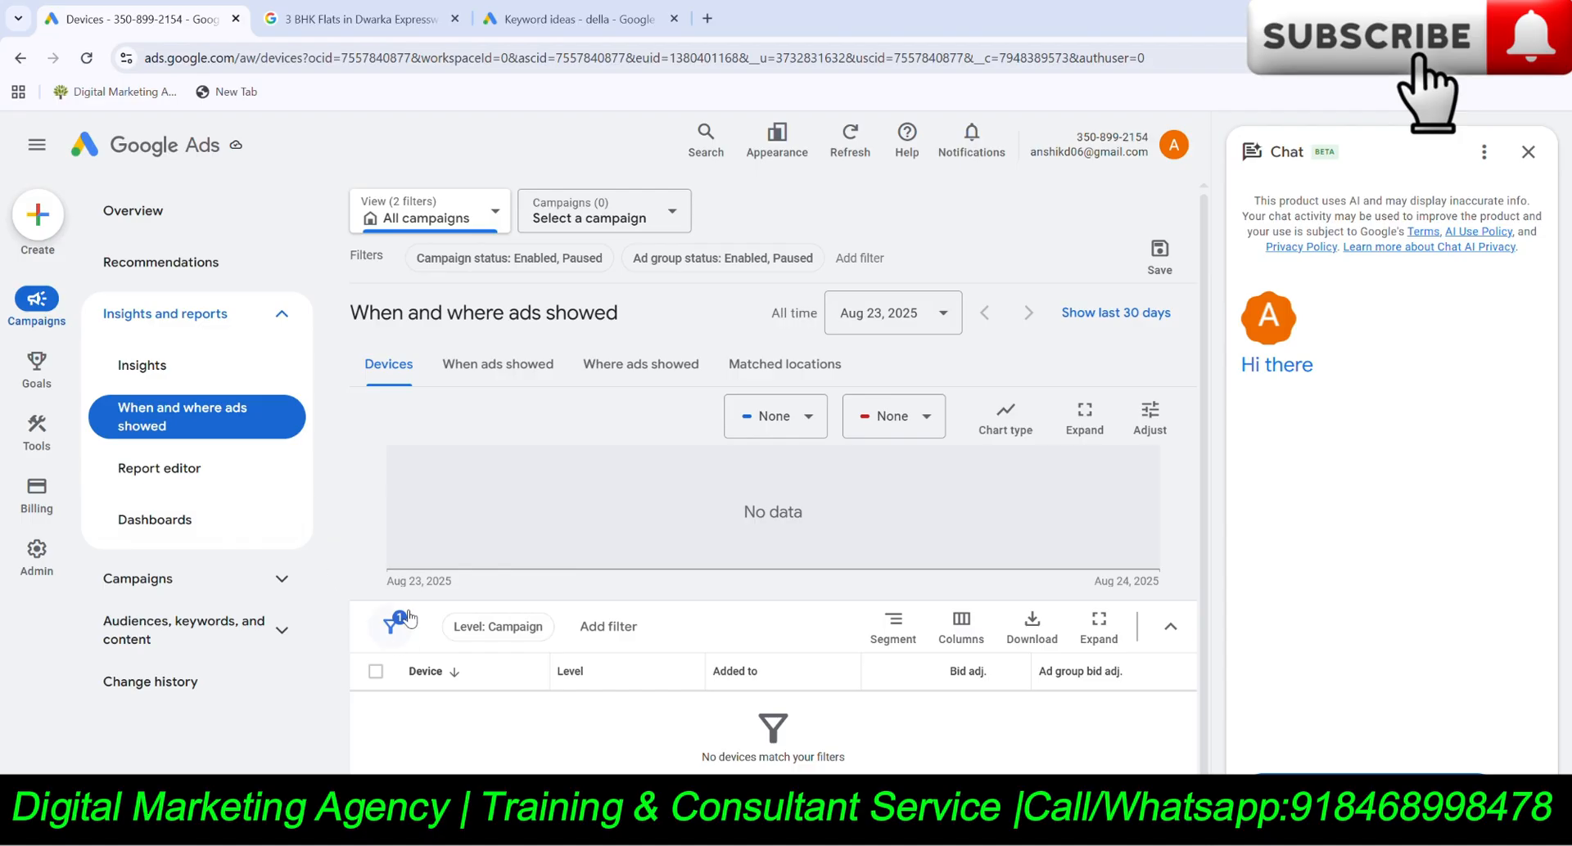
click(493, 364)
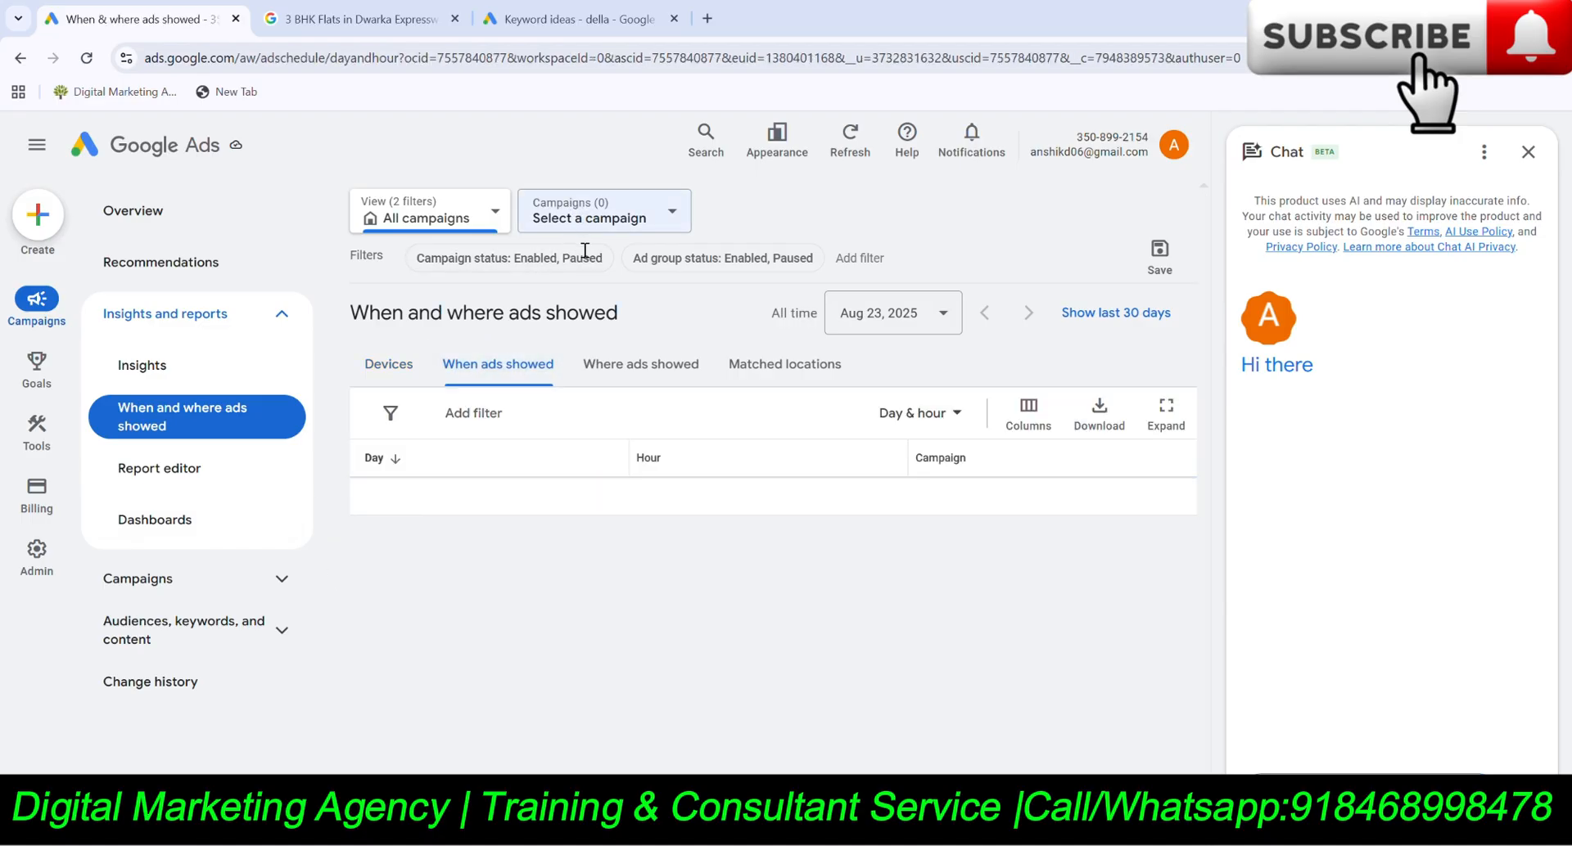
Try to narrow the report on when ads showed to a specific campaign.
click(575, 232)
click(553, 170)
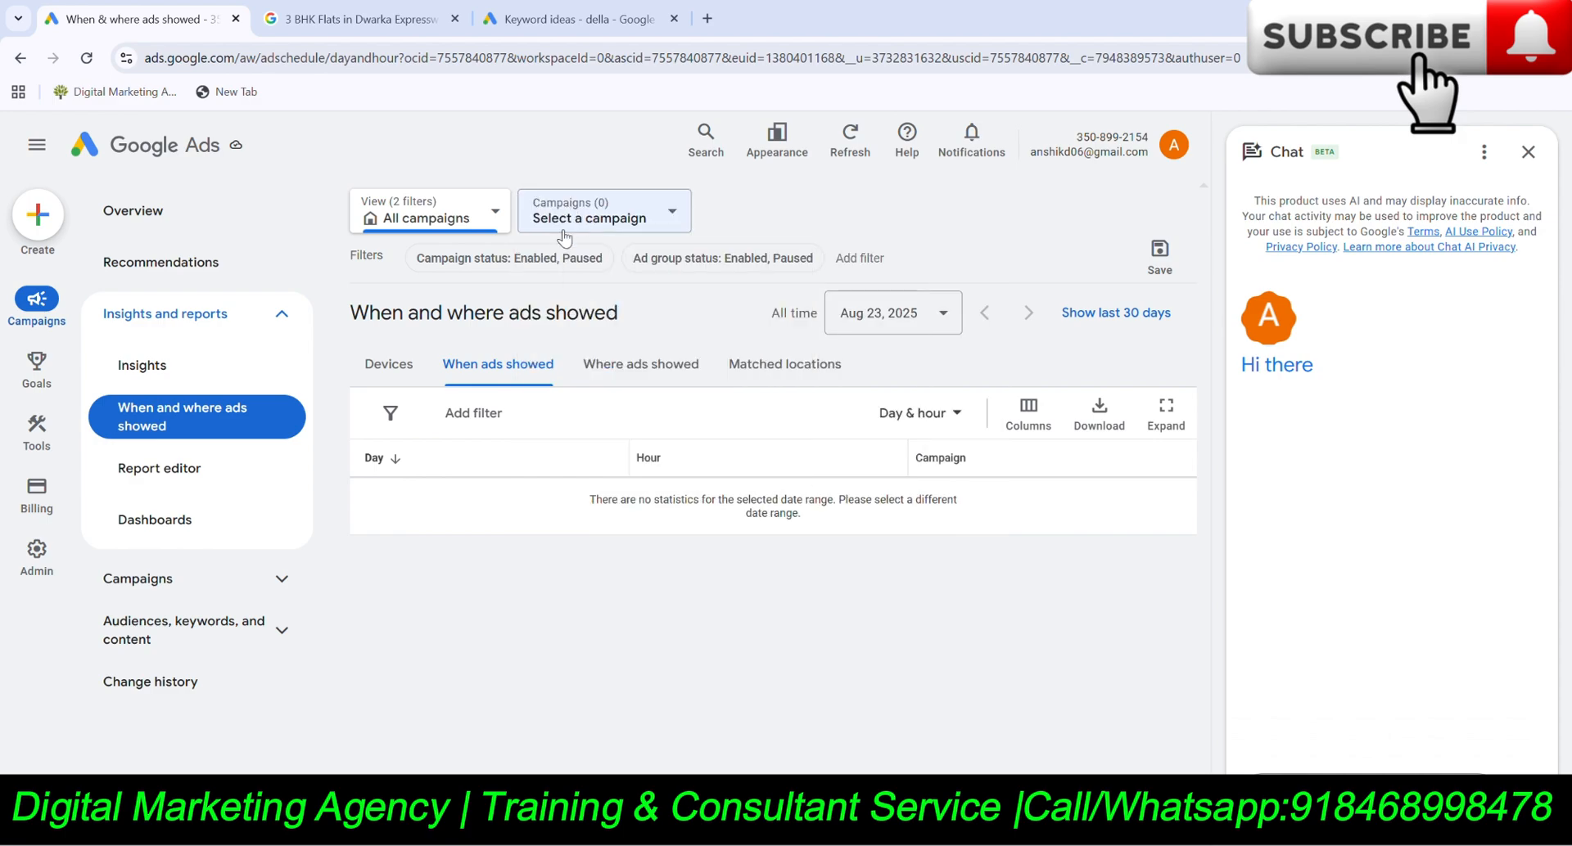
click(390, 415)
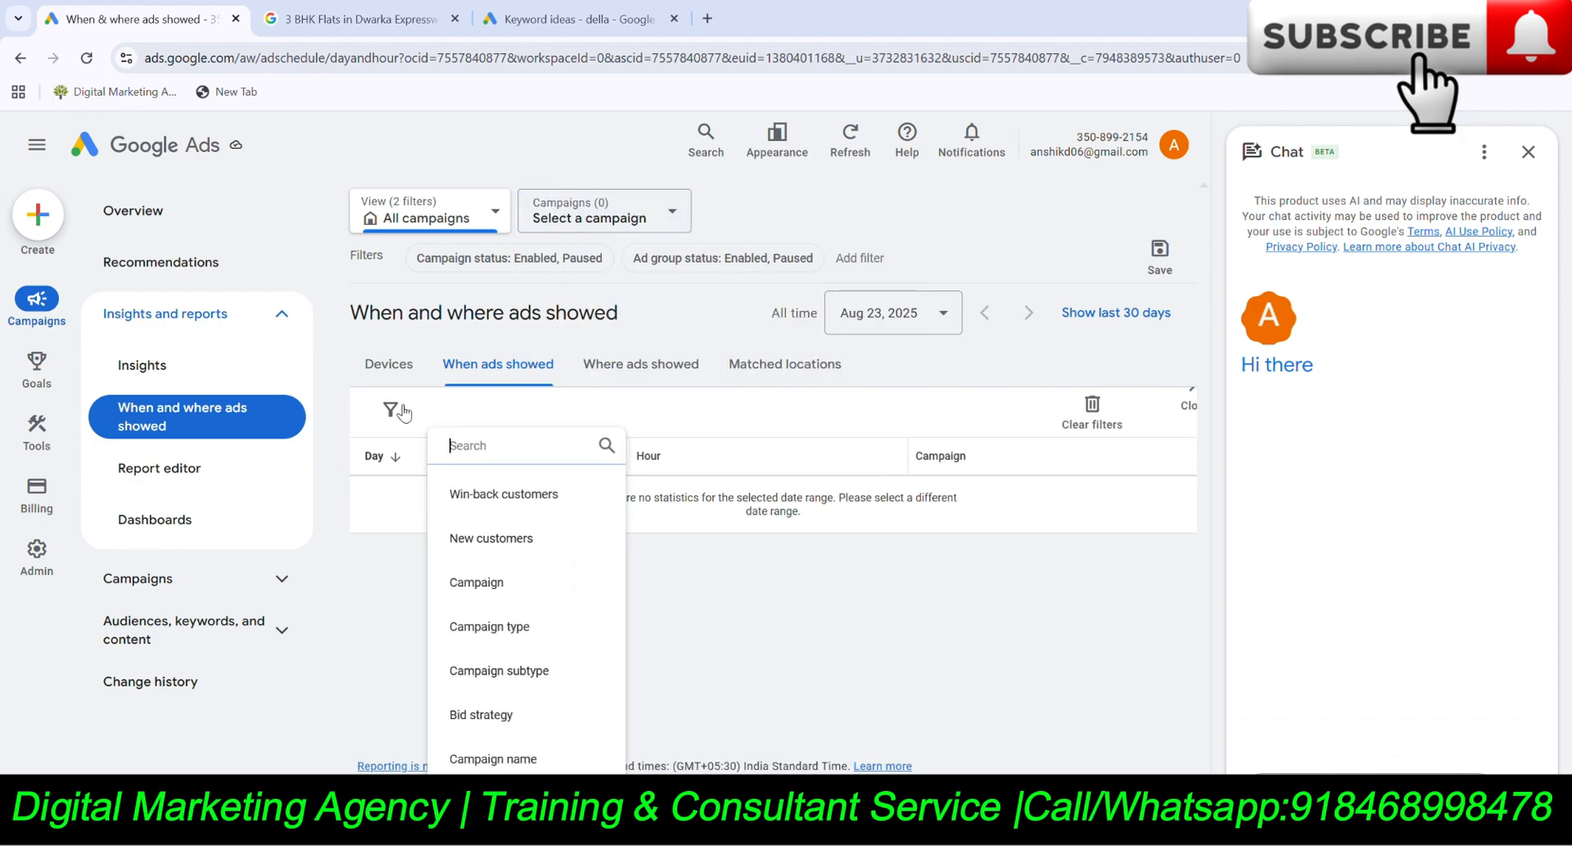
click(479, 585)
click(215, 320)
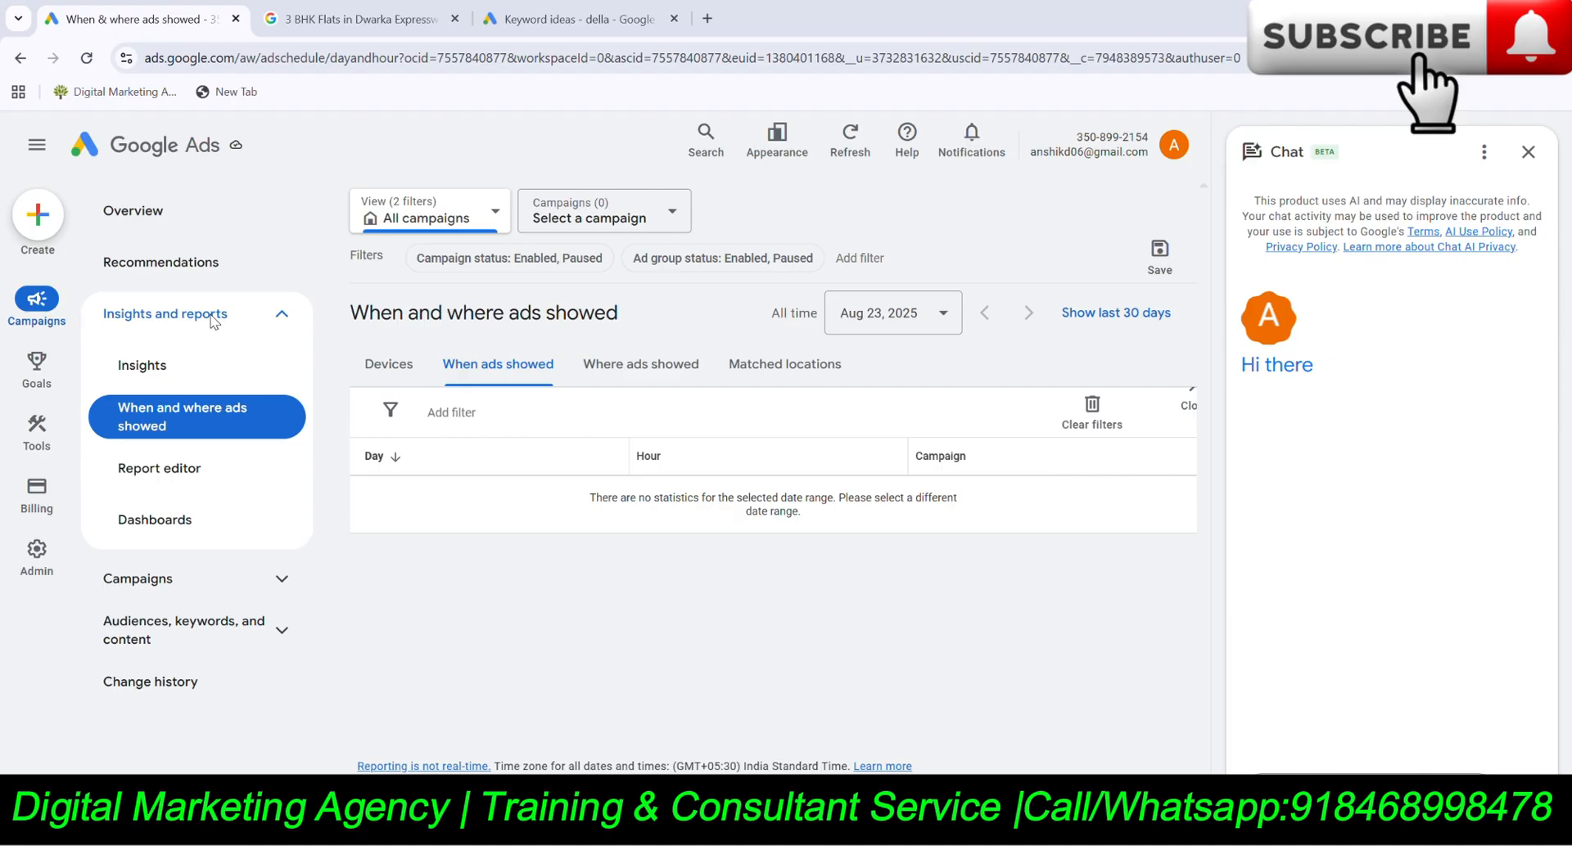